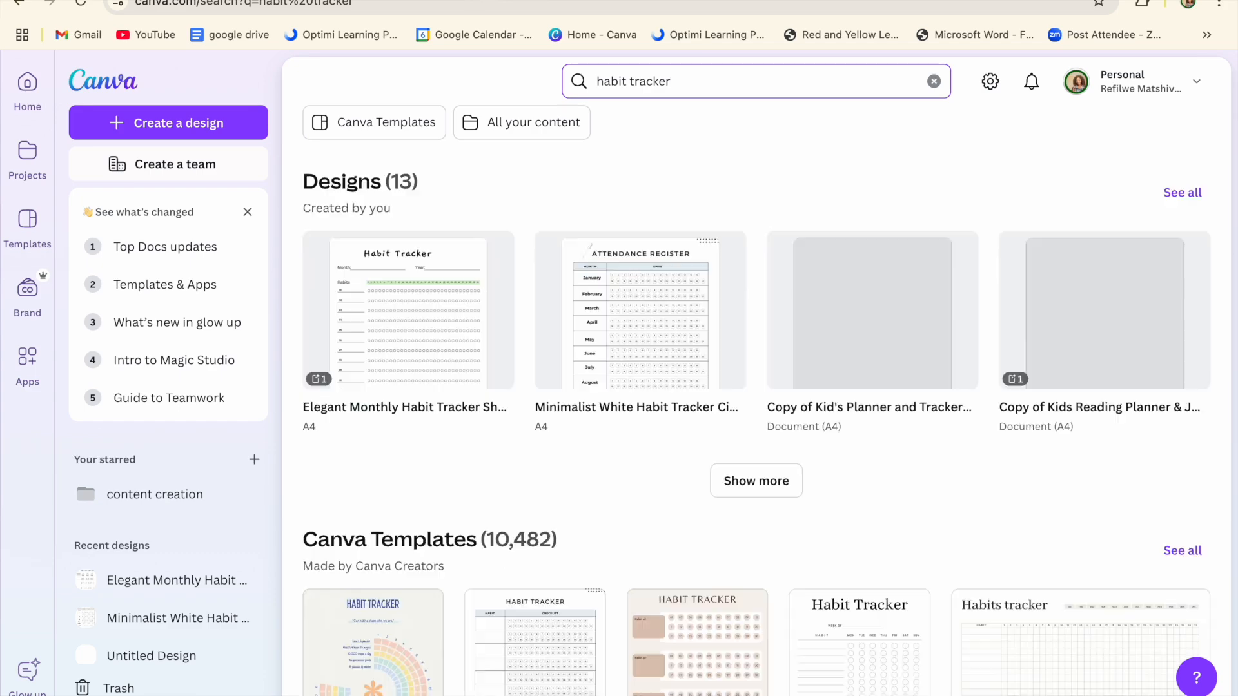
Step: Filter the habit tracker results to Canva Templates and scroll through the designs
left_click(385, 120)
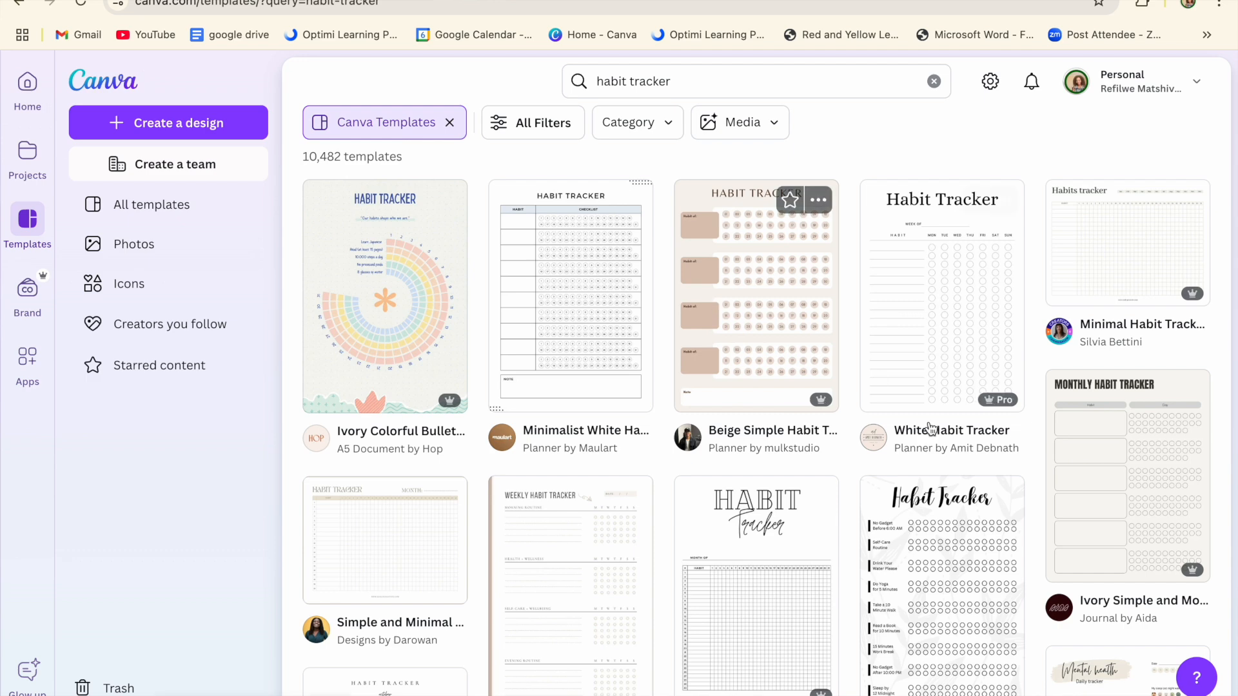
scroll(988, 381, "down", 5)
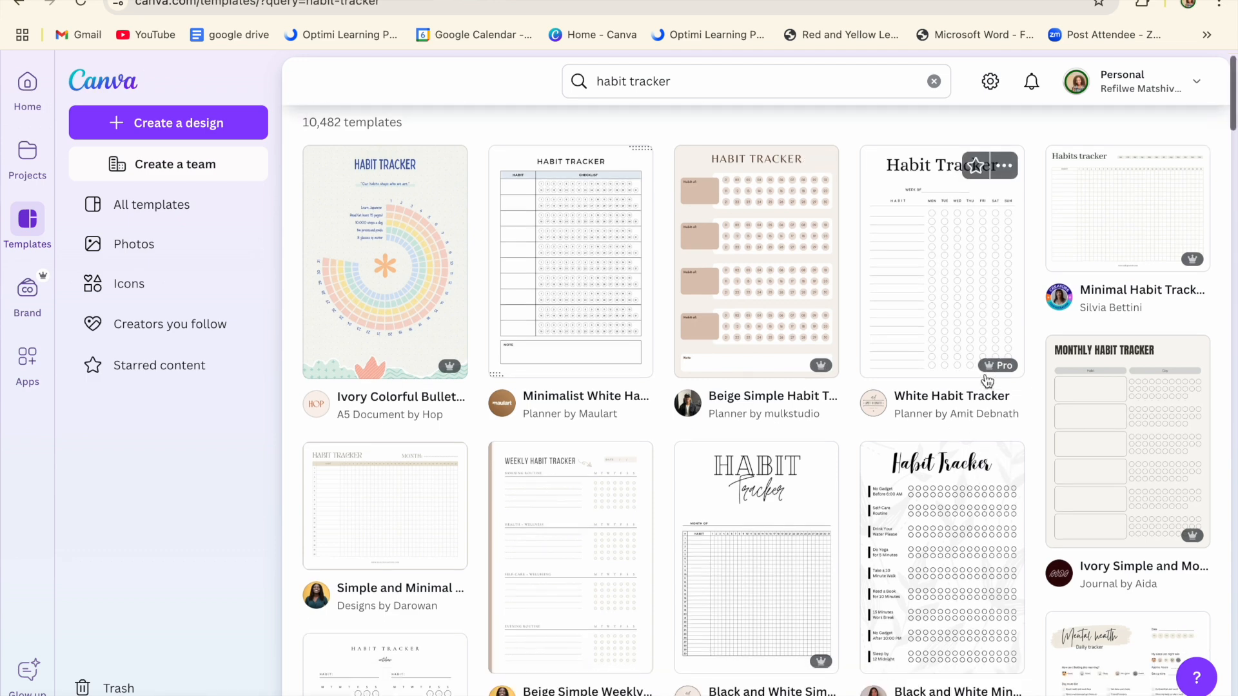
scroll(987, 380, "down", 2)
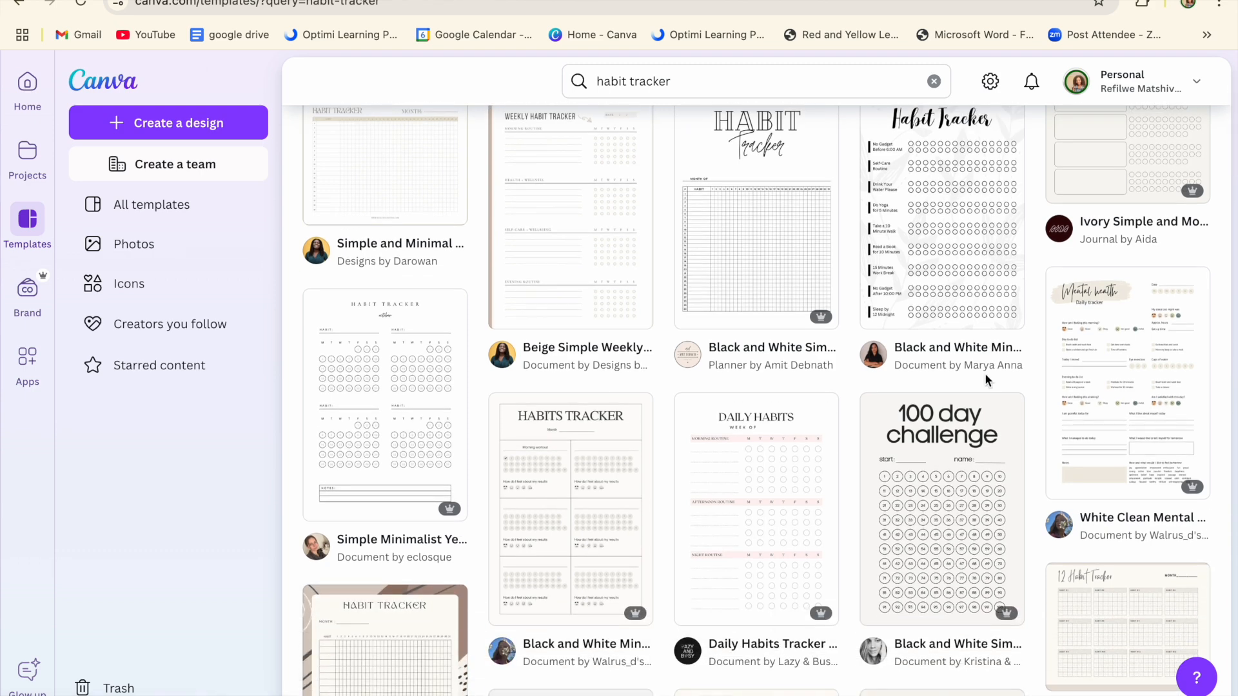
scroll(986, 380, "down", 5)
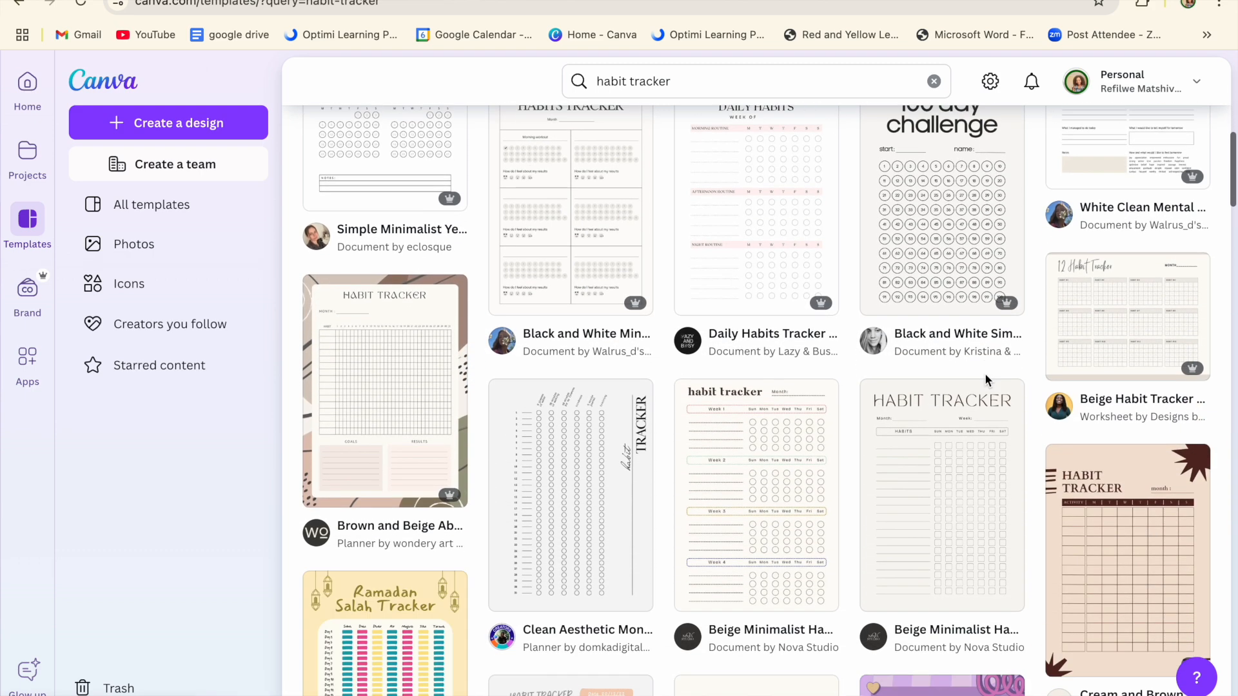
scroll(986, 377, "down", 7)
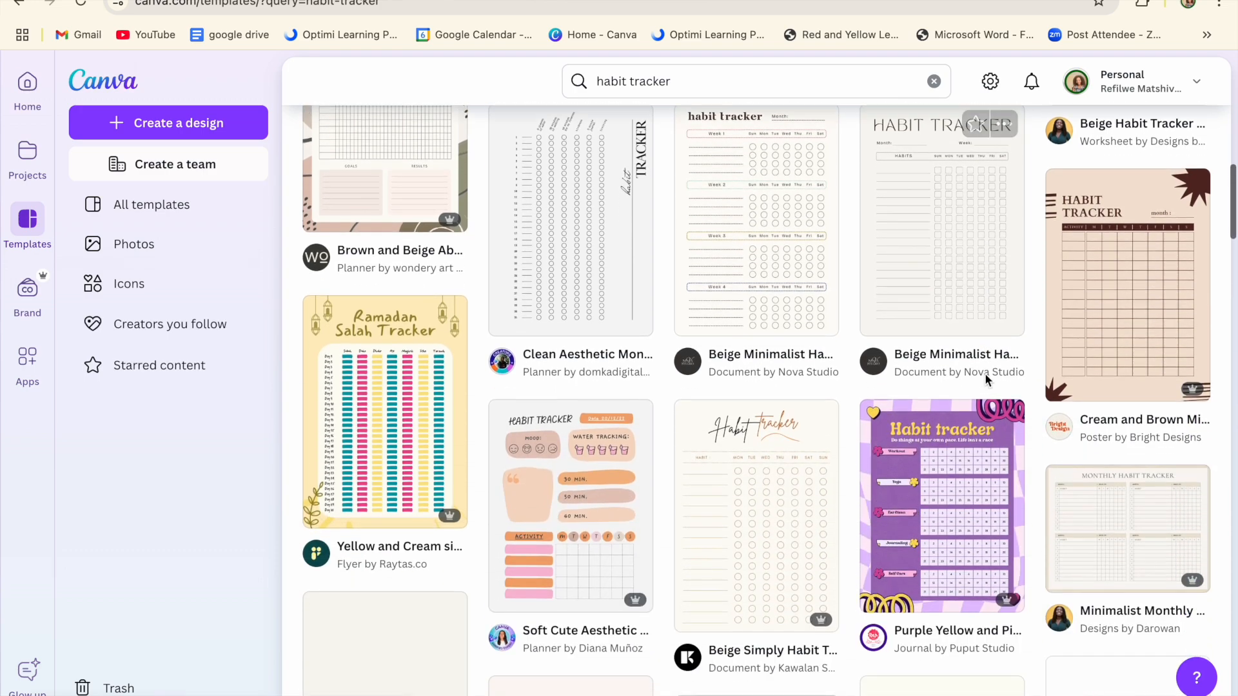
scroll(987, 380, "down", 8)
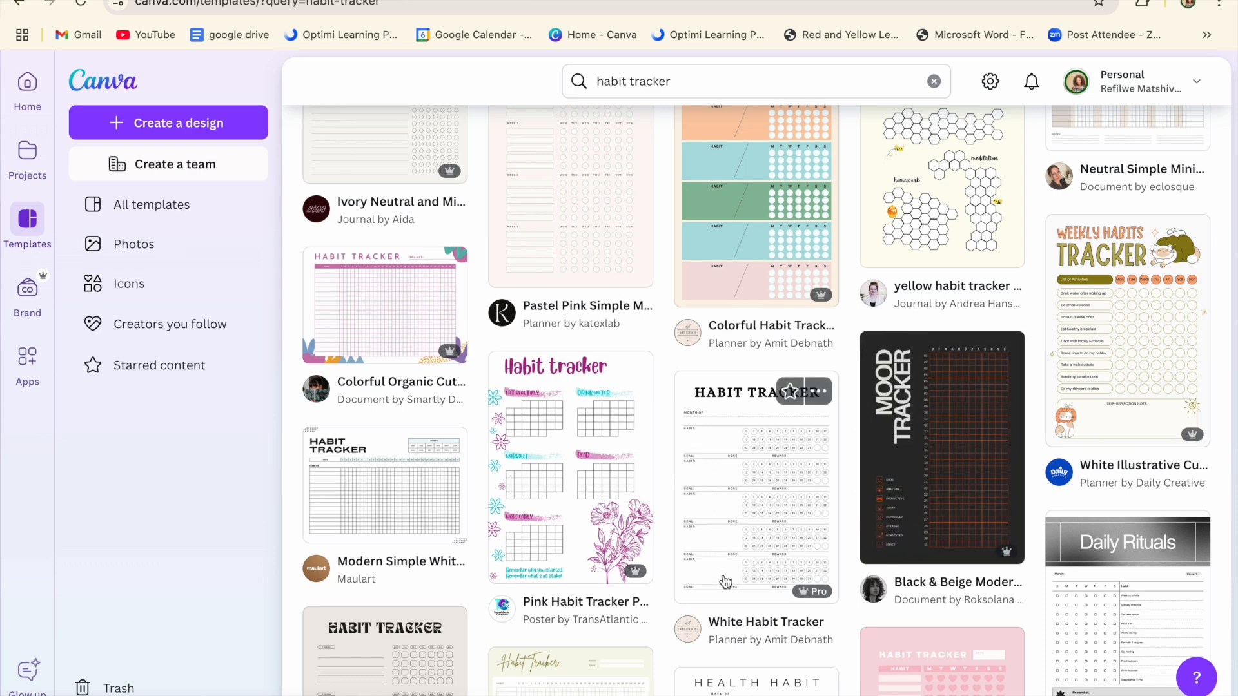
scroll(726, 582, "down", 5)
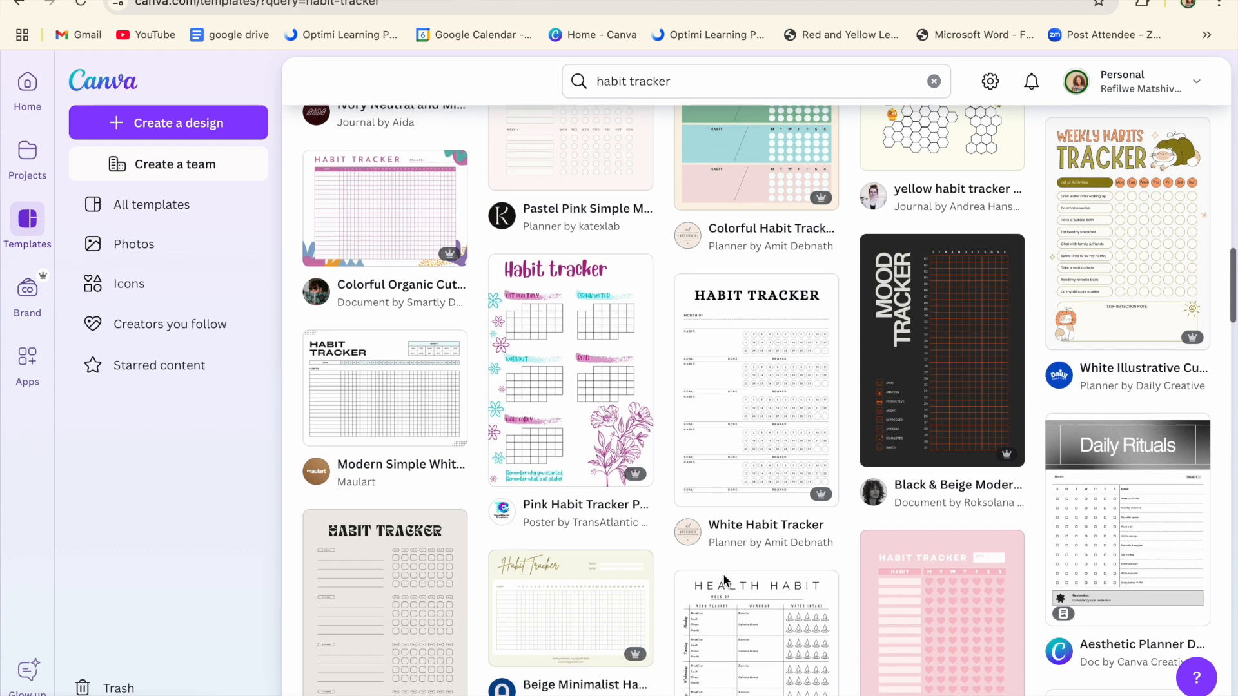
scroll(725, 583, "down", 3)
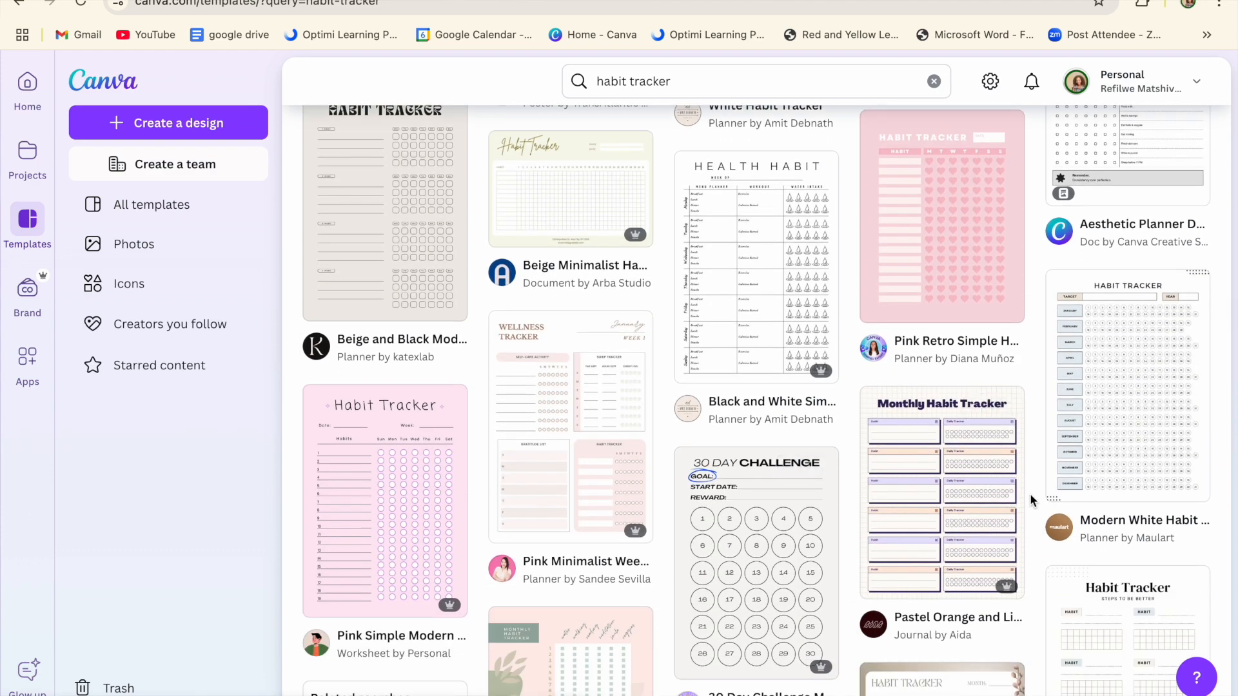
Step: Customise the Modern White Habit Tracker Checklist Planner template as a new design
left_click(1120, 420)
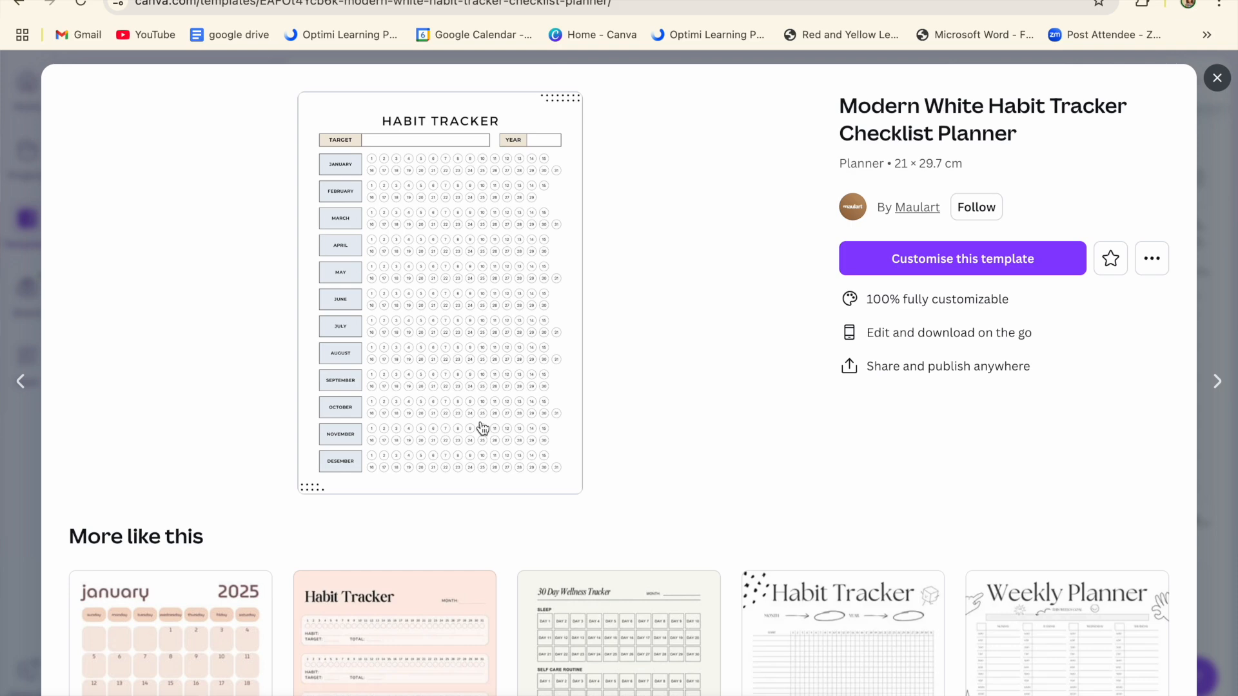
left_click(981, 259)
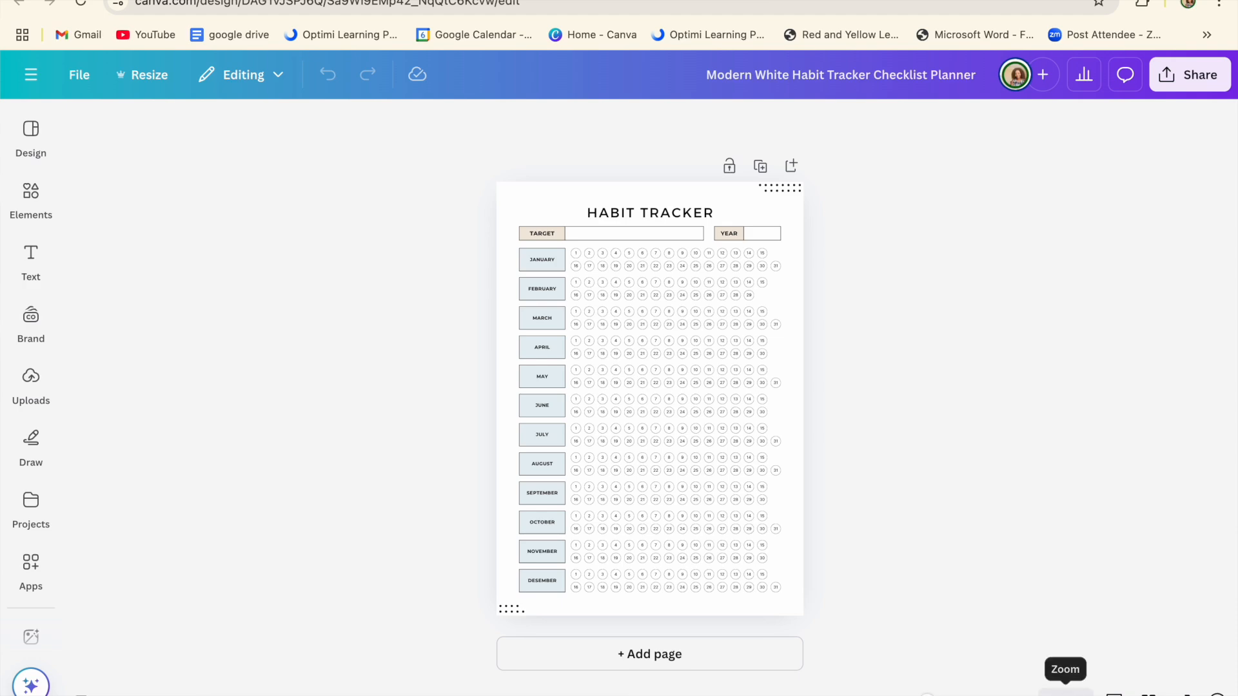
Step: Zoom in and replace the HABIT TRACKER heading with ATTENDANCE REGISTER on one line
left_click_drag(928, 695, 939, 695)
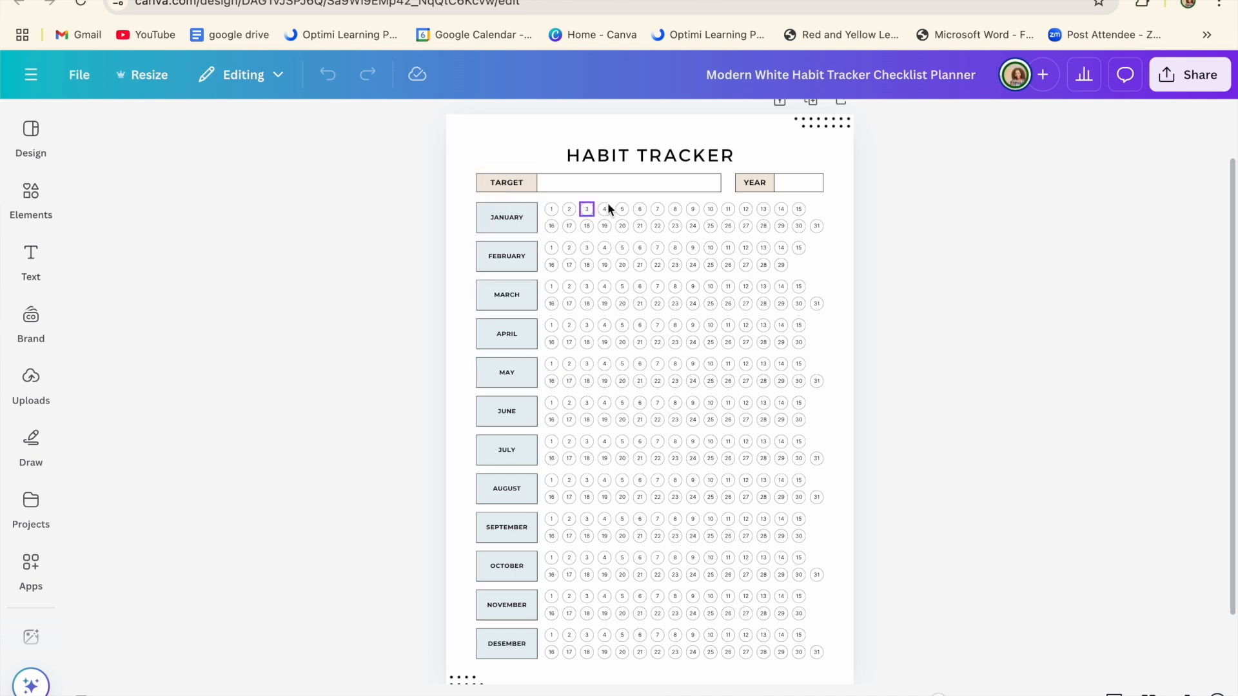
double_click(674, 158)
type("A")
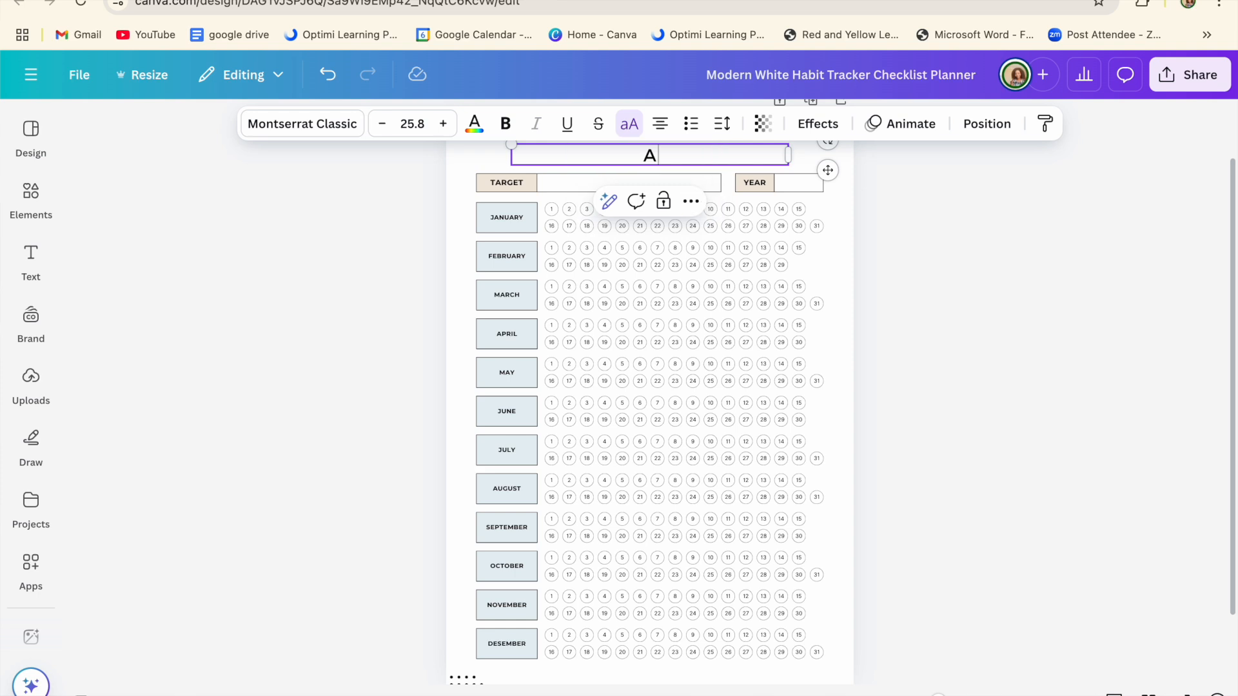
type("TTENDANCE RE")
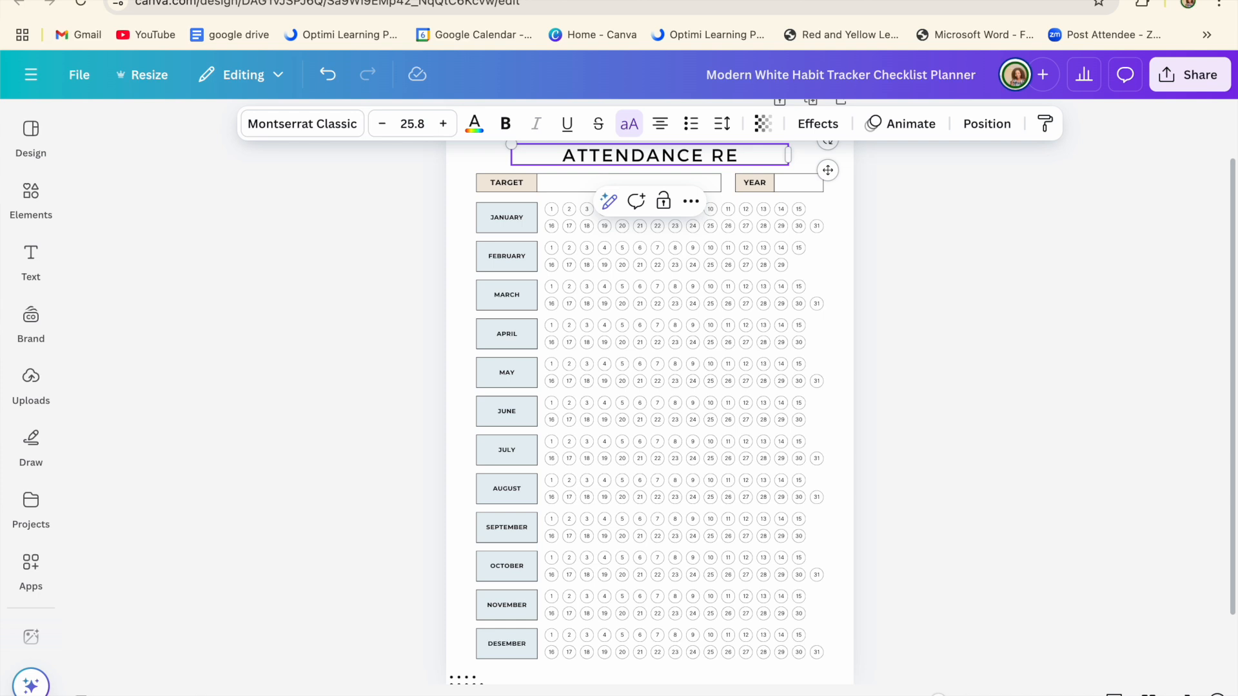
type("GISTER")
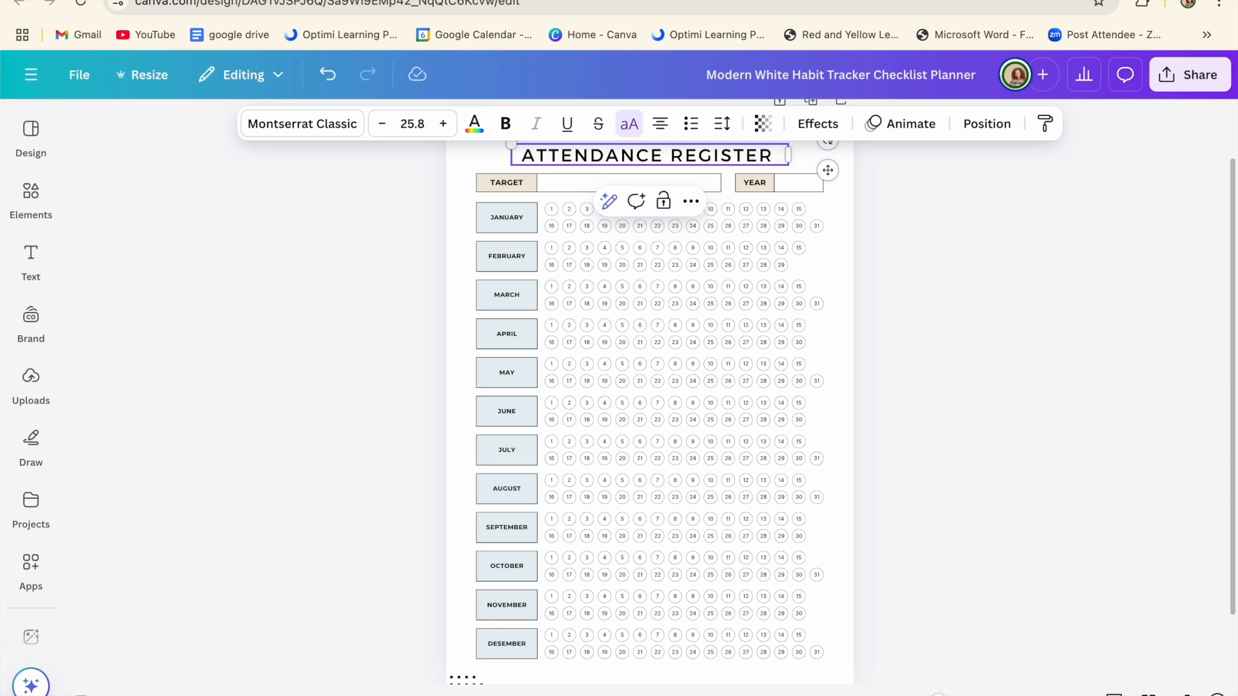
key("Return")
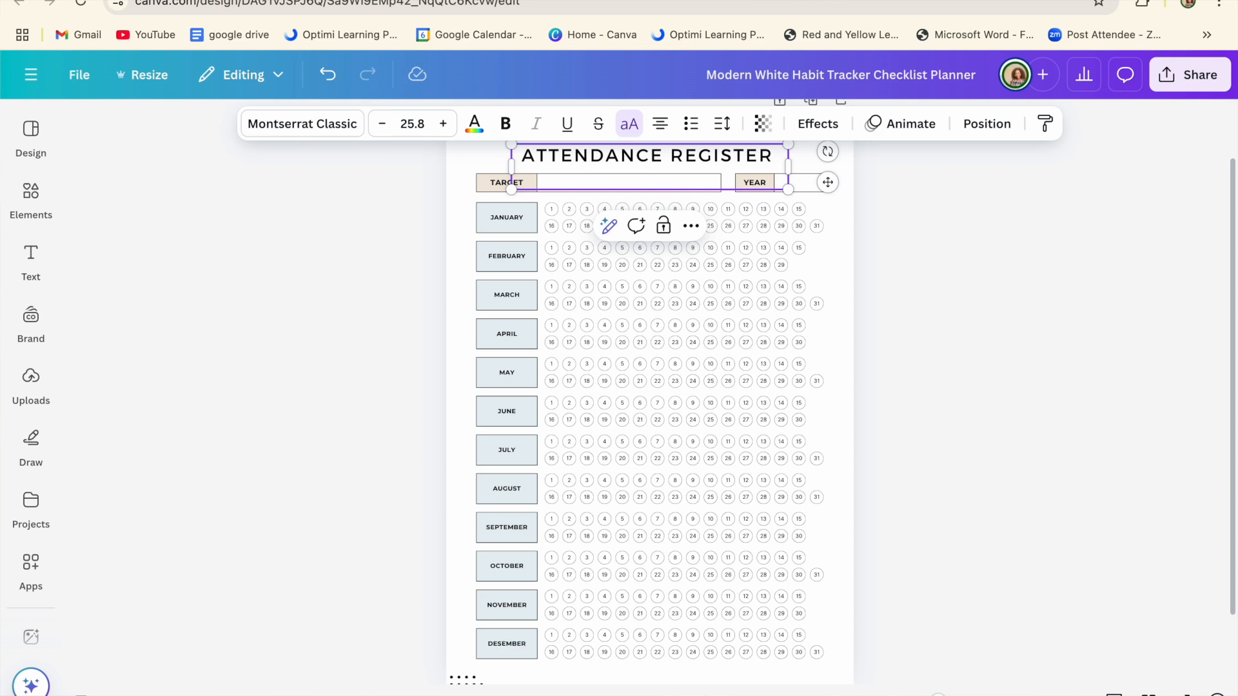
left_click(327, 74)
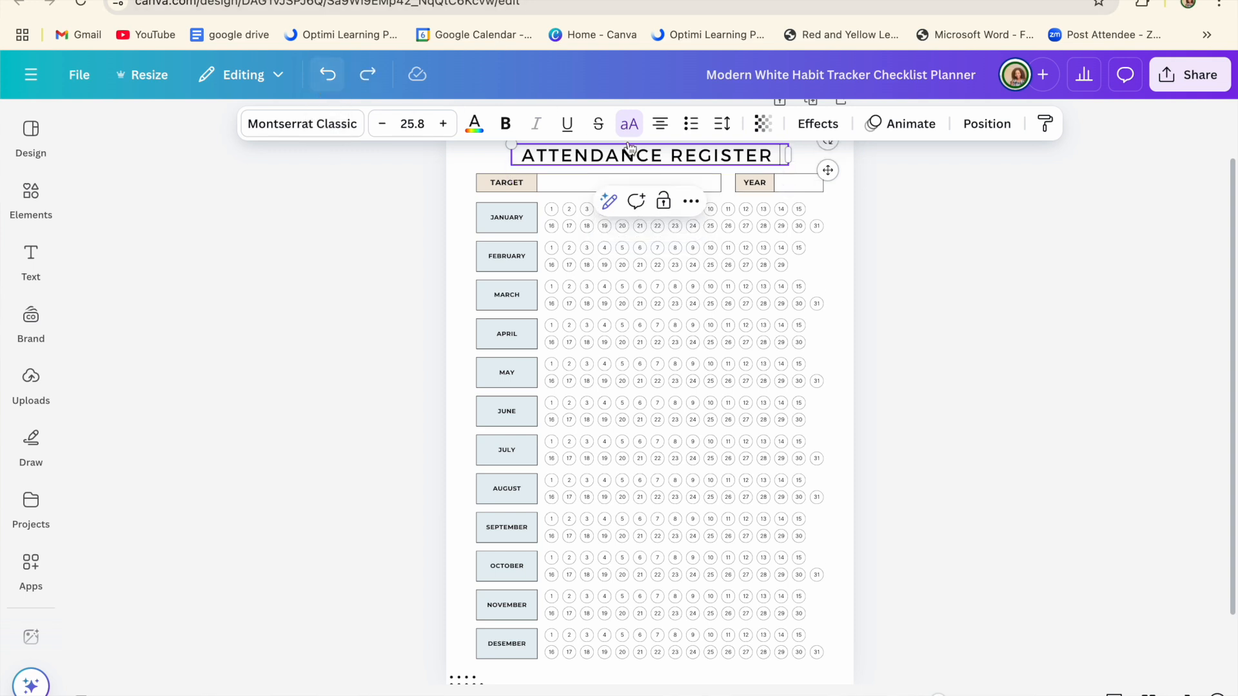
left_click(973, 310)
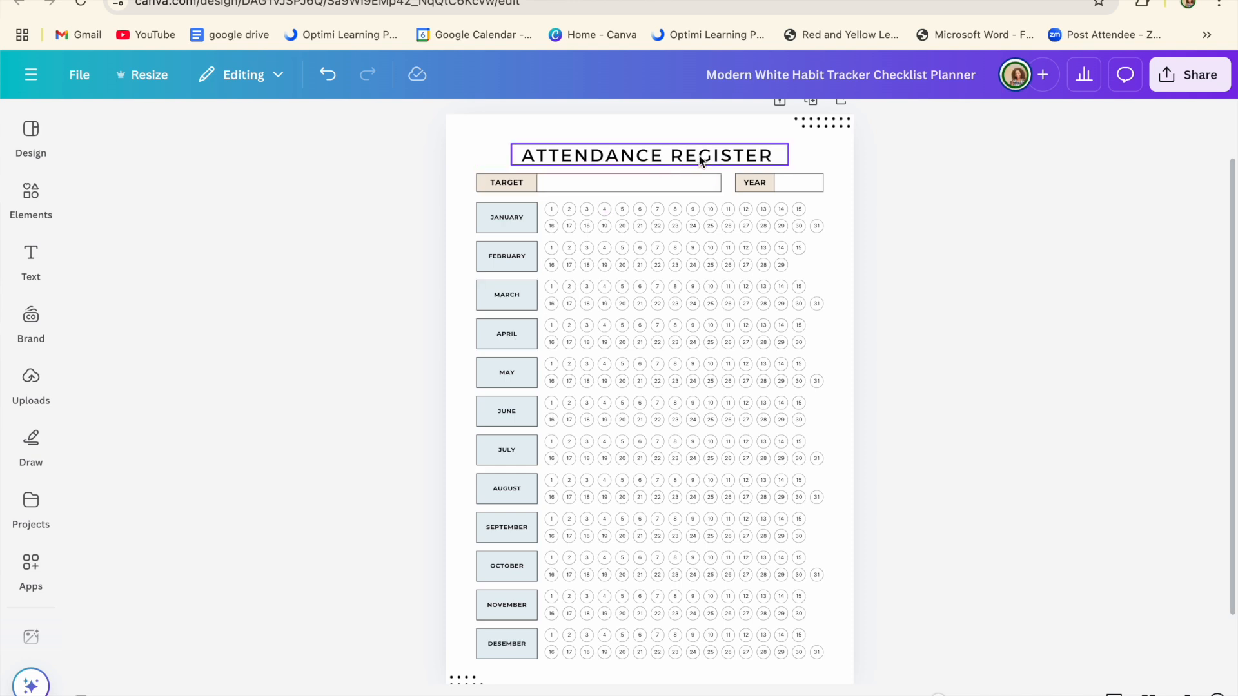
Step: Change the TARGET label in the top table to NAME
left_click(507, 188)
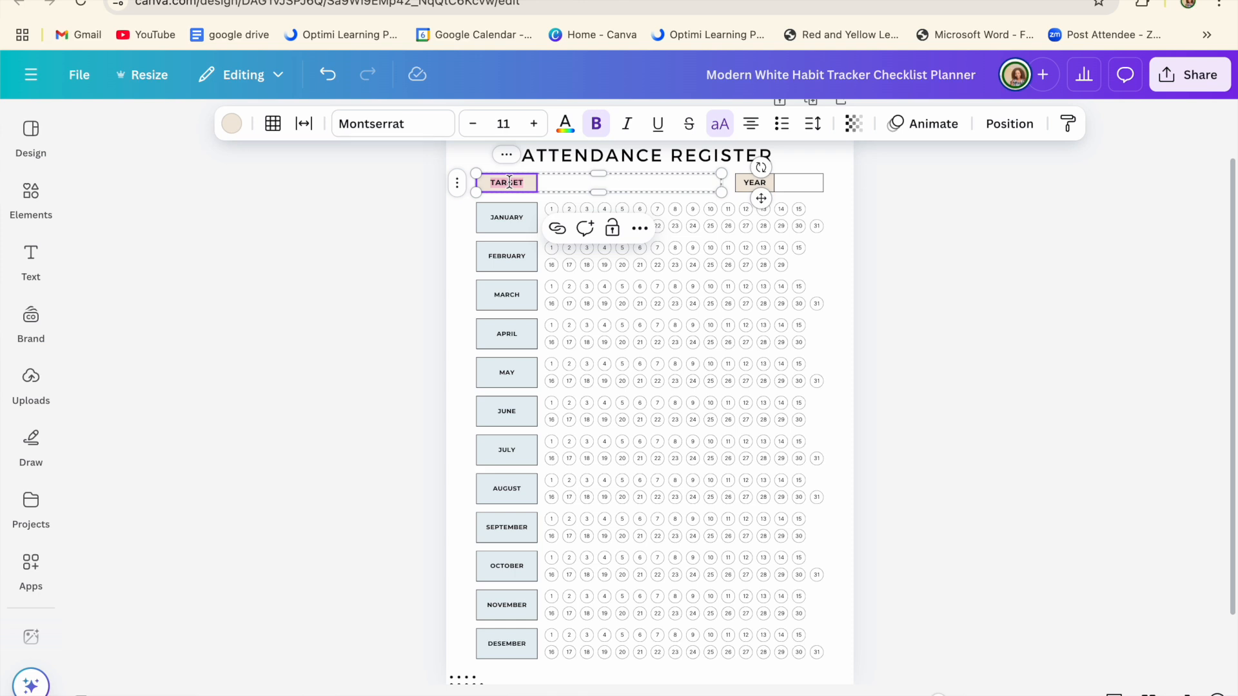
type("NAME")
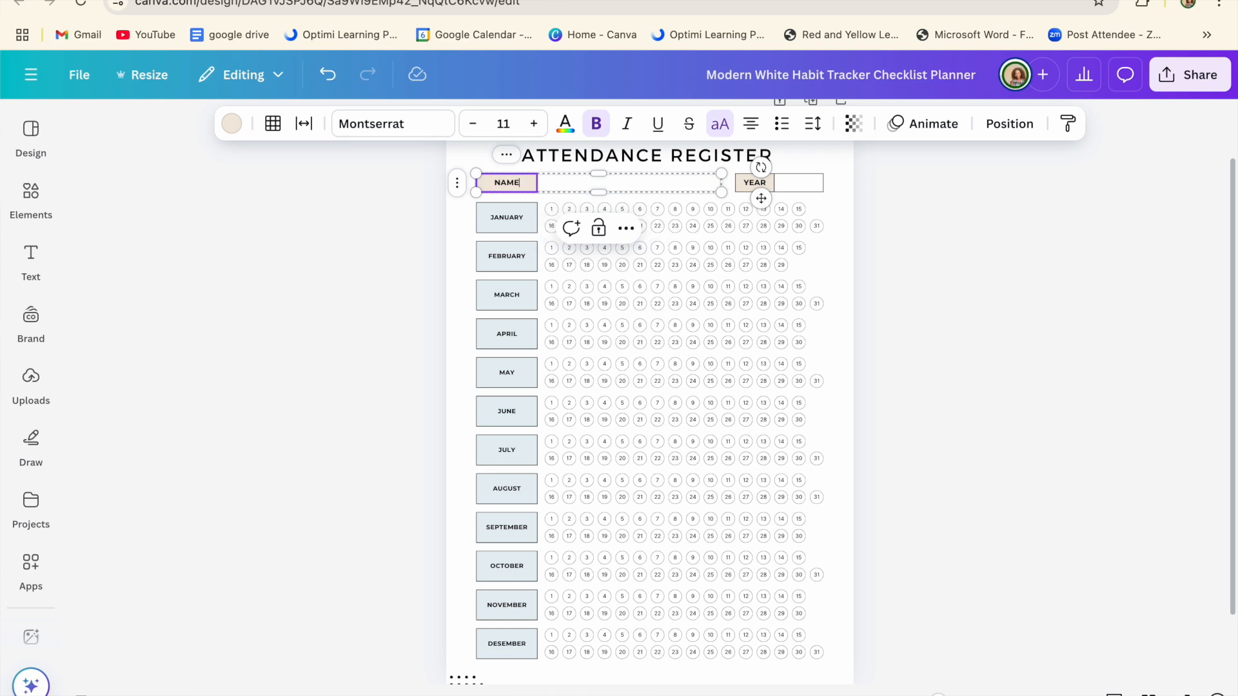
left_click(511, 218)
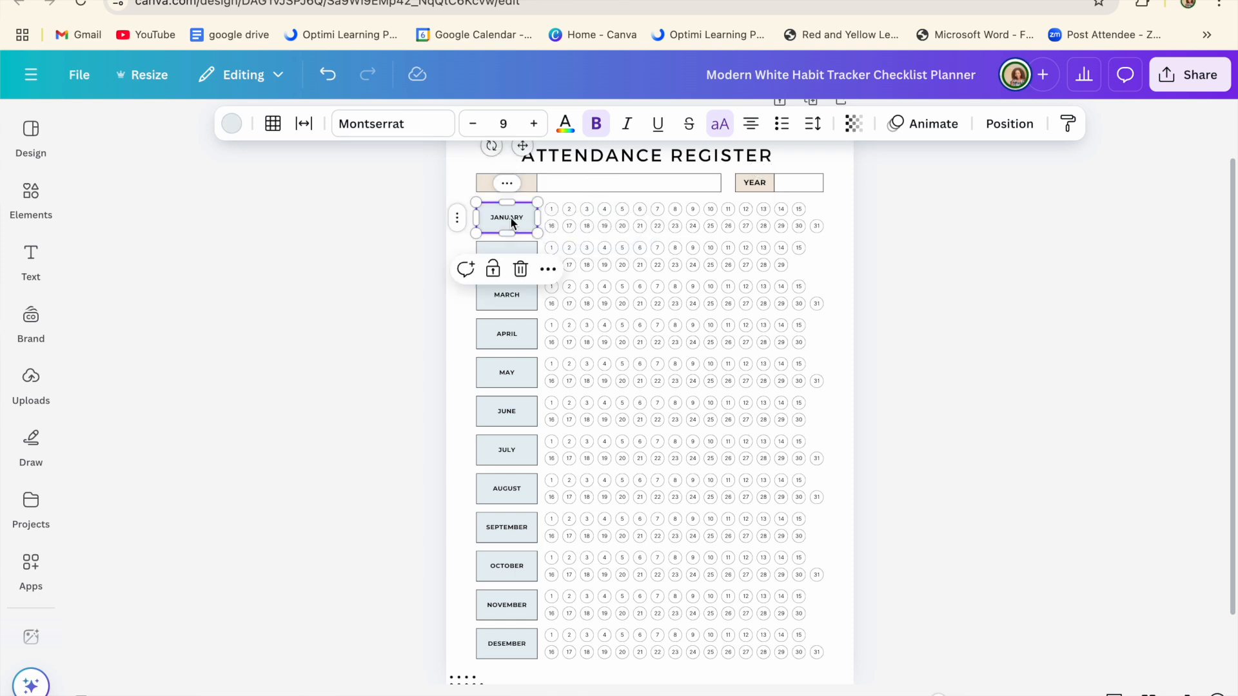
left_click(905, 217)
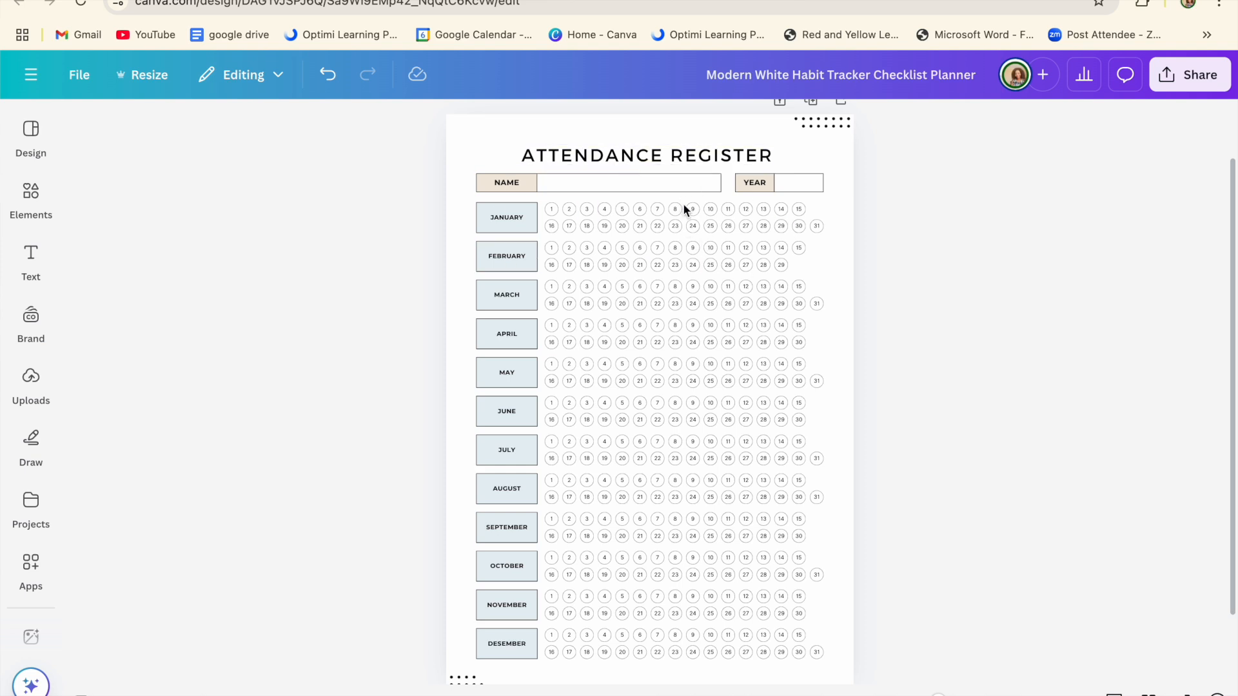
left_click(23, 338)
Step: Add a body text box reading 2024 and narrow it
left_click(29, 280)
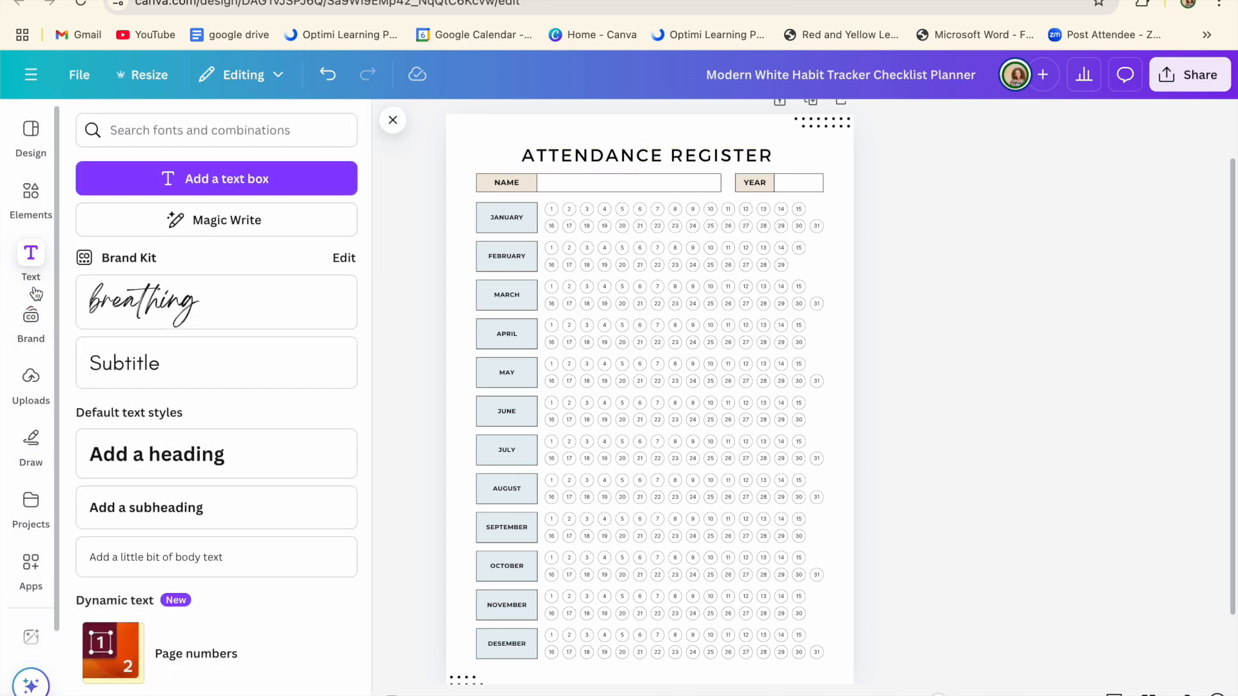
left_click(132, 564)
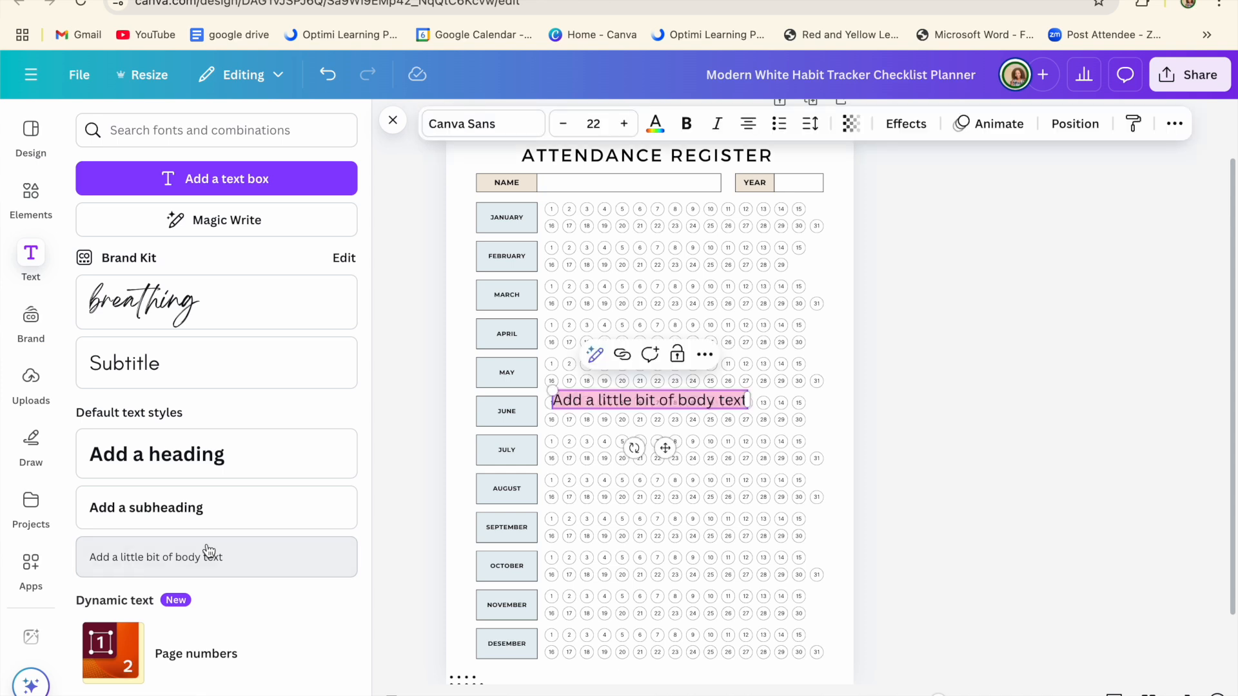
left_click(742, 398)
key("BackSpace")
key("BackSpace")
key("BackSpace")
key("BackSpace")
key("BackSpace")
key("BackSpace")
key("BackSpace")
key("BackSpace")
key("BackSpace")
key("BackSpace")
key("BackSpace")
key("BackSpace")
key("BackSpace")
key("BackSpace")
key("BackSpace")
key("BackSpace")
key("BackSpace")
key("BackSpace")
key("BackSpace")
key("BackSpace")
key("BackSpace")
key("BackSpace")
key("BackSpace")
key("BackSpace")
key("BackSpace")
key("BackSpace")
key("BackSpace")
key("BackSpace")
key("BackSpace")
type("2")
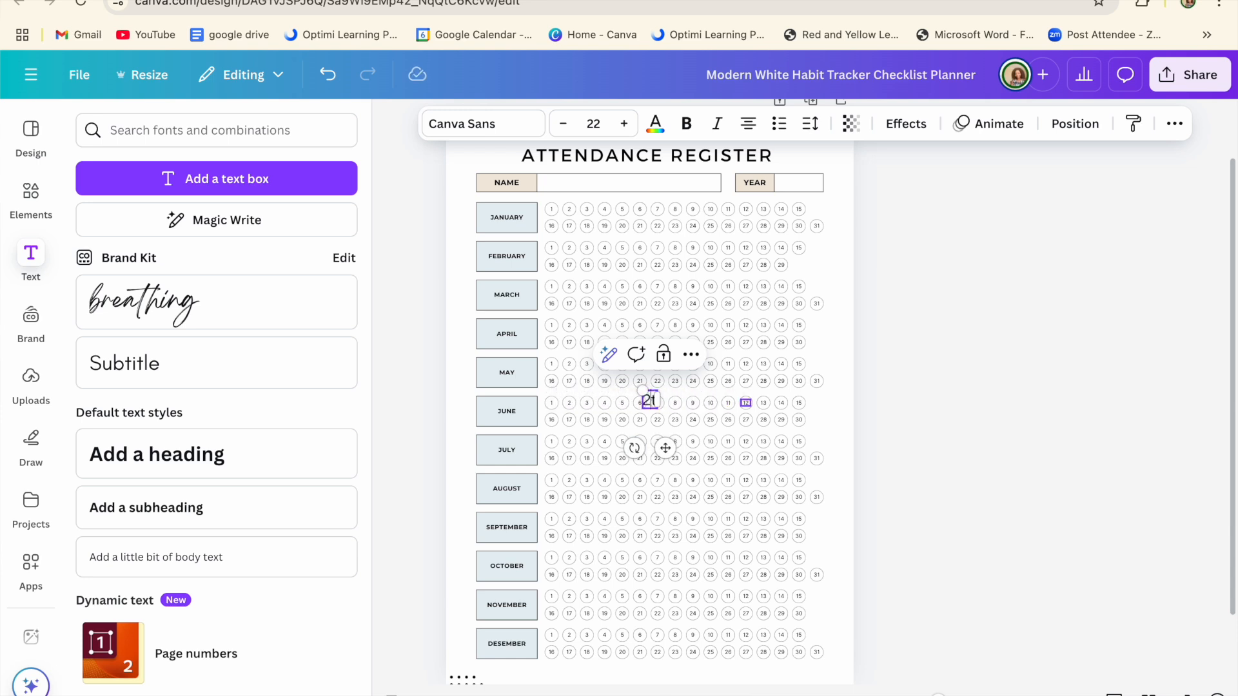
type("0214")
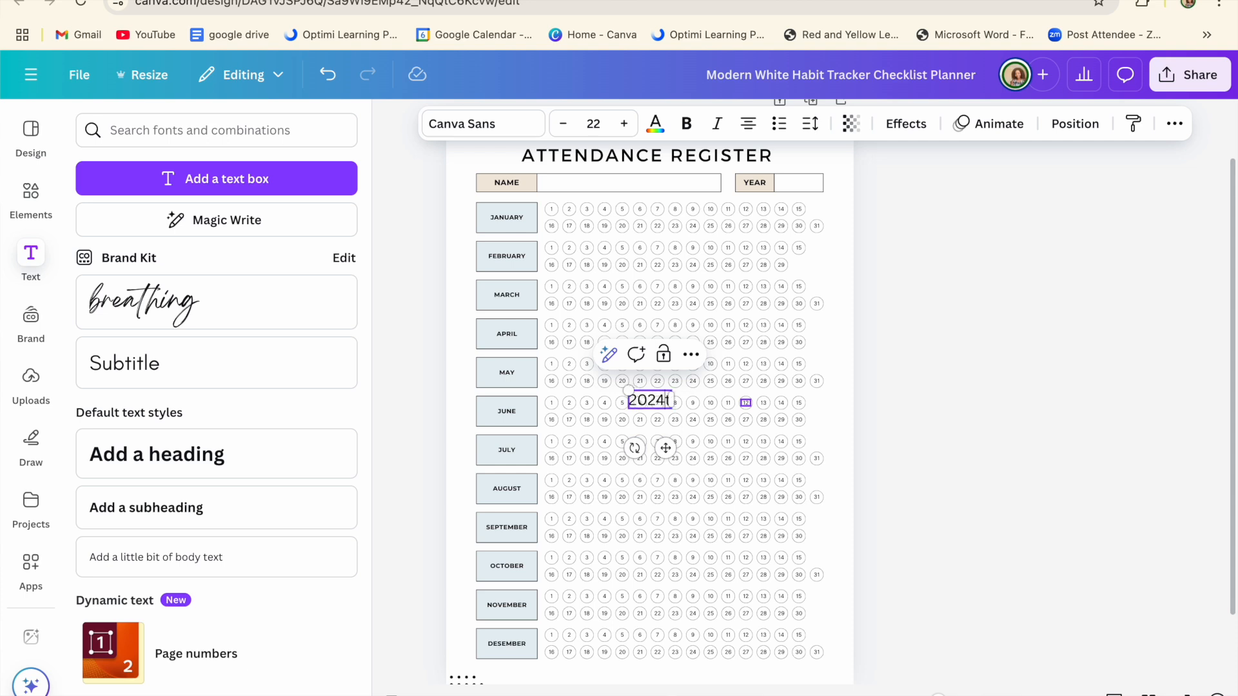
type("t")
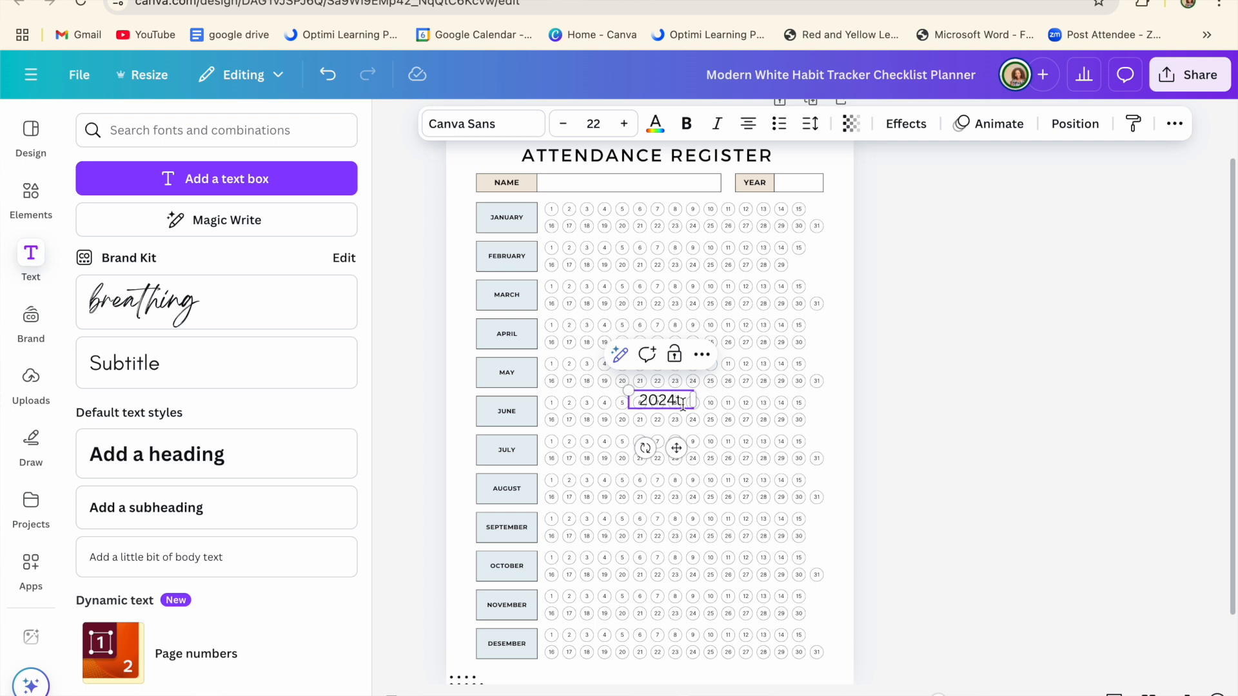
key("BackSpace")
left_click_drag(686, 401, 799, 183)
left_click(1045, 320)
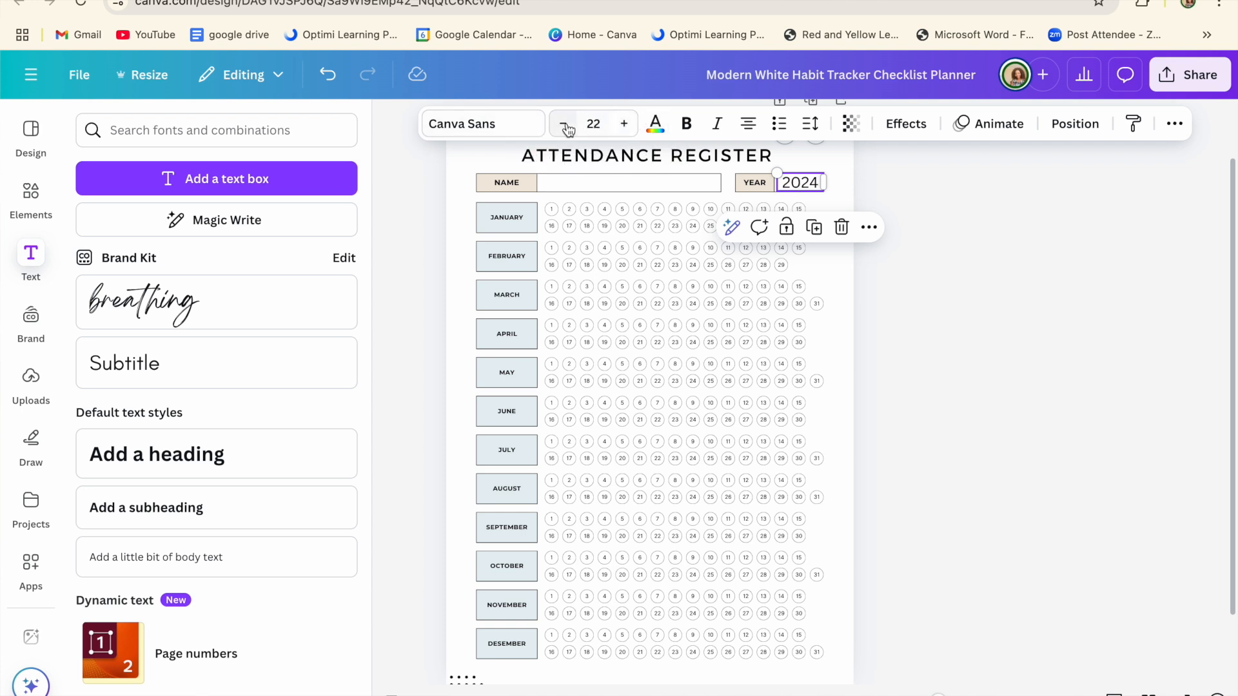
Step: Set the 2024 text to font size 16 and place it beside the YEAR label
left_click(624, 125)
left_click(625, 126)
left_click(625, 127)
left_click(624, 127)
left_click(624, 127)
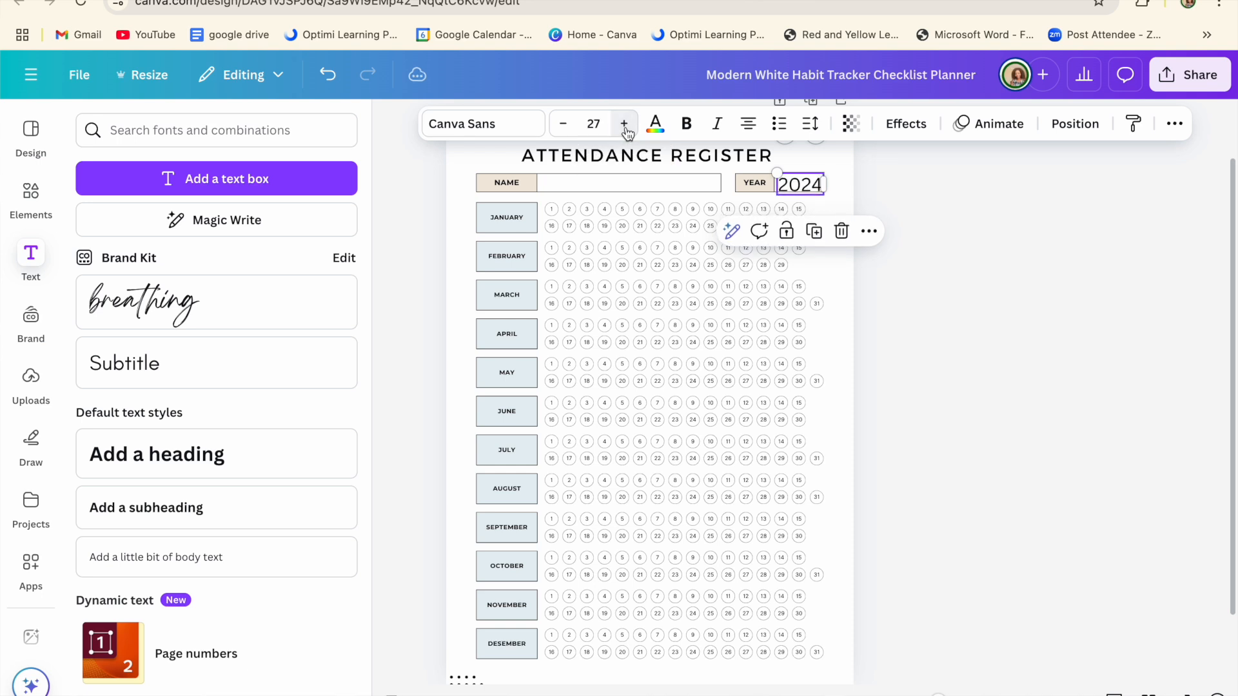
left_click(568, 129)
left_click(567, 129)
left_click(572, 130)
left_click(572, 130)
left_click(572, 131)
left_click(572, 130)
left_click(572, 131)
left_click(572, 131)
left_click(572, 130)
left_click(572, 131)
left_click(572, 131)
left_click(984, 257)
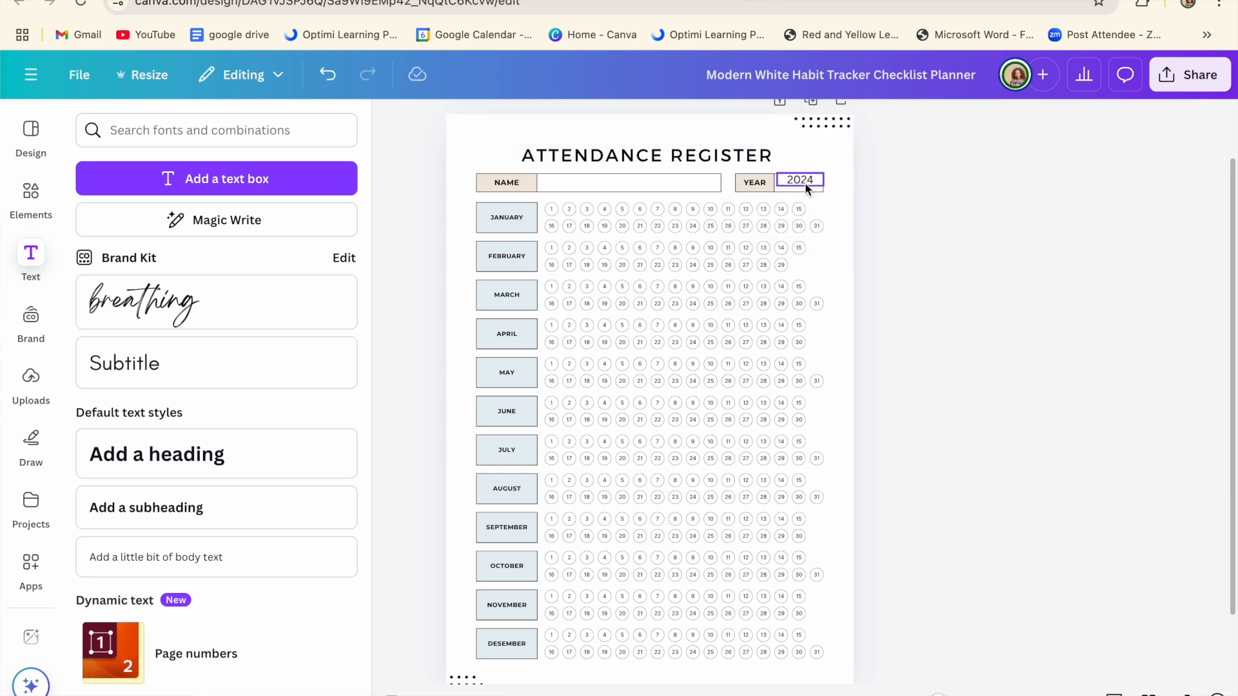
left_click_drag(805, 182, 805, 184)
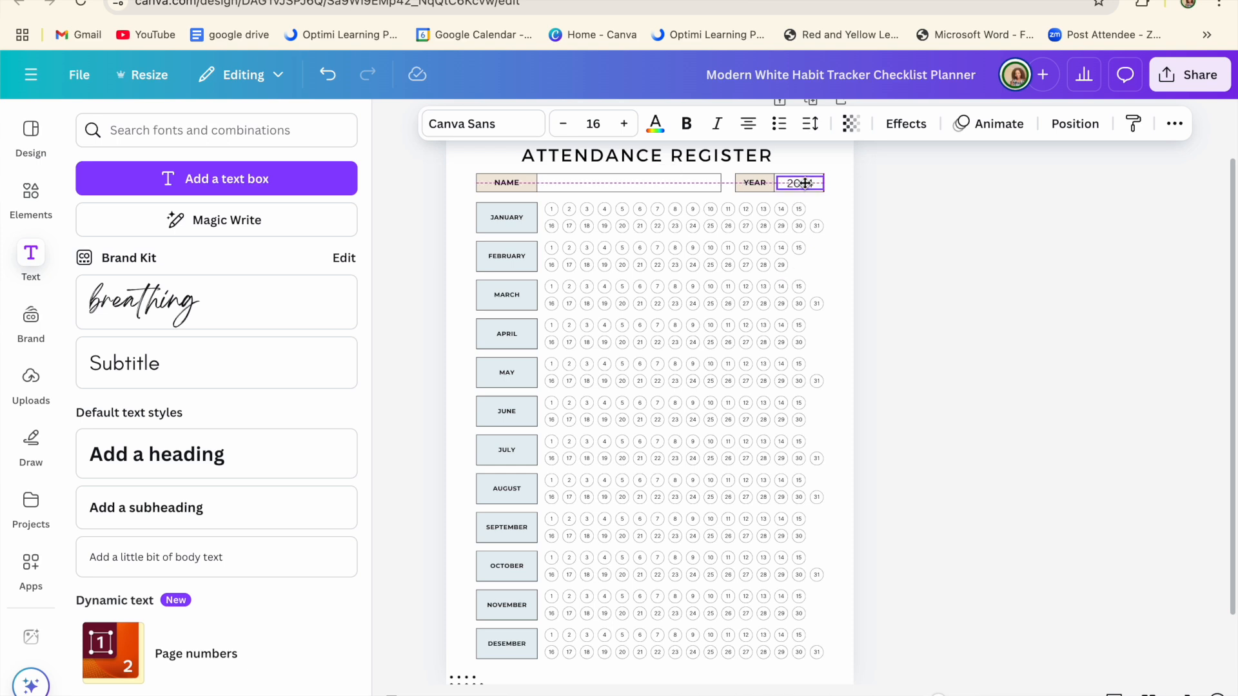
left_click(914, 183)
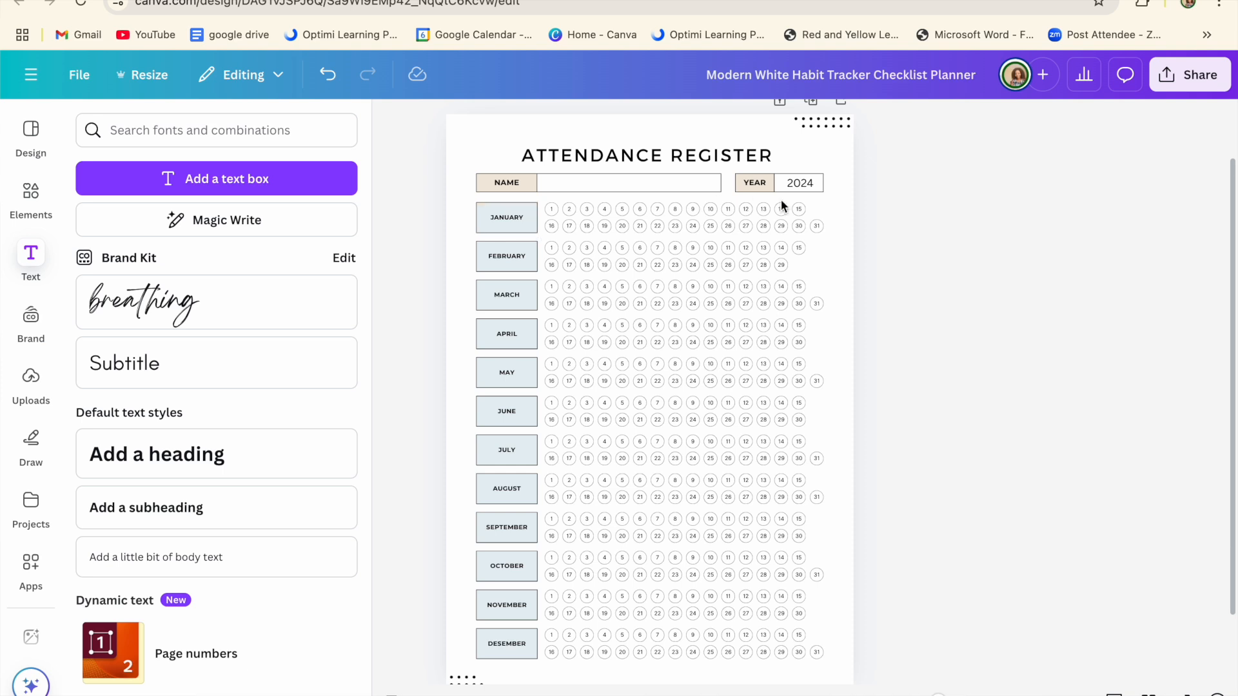
Step: Duplicate the 2024 box into the NAME field, type the student's full name, and widen it to one line
left_click(802, 185)
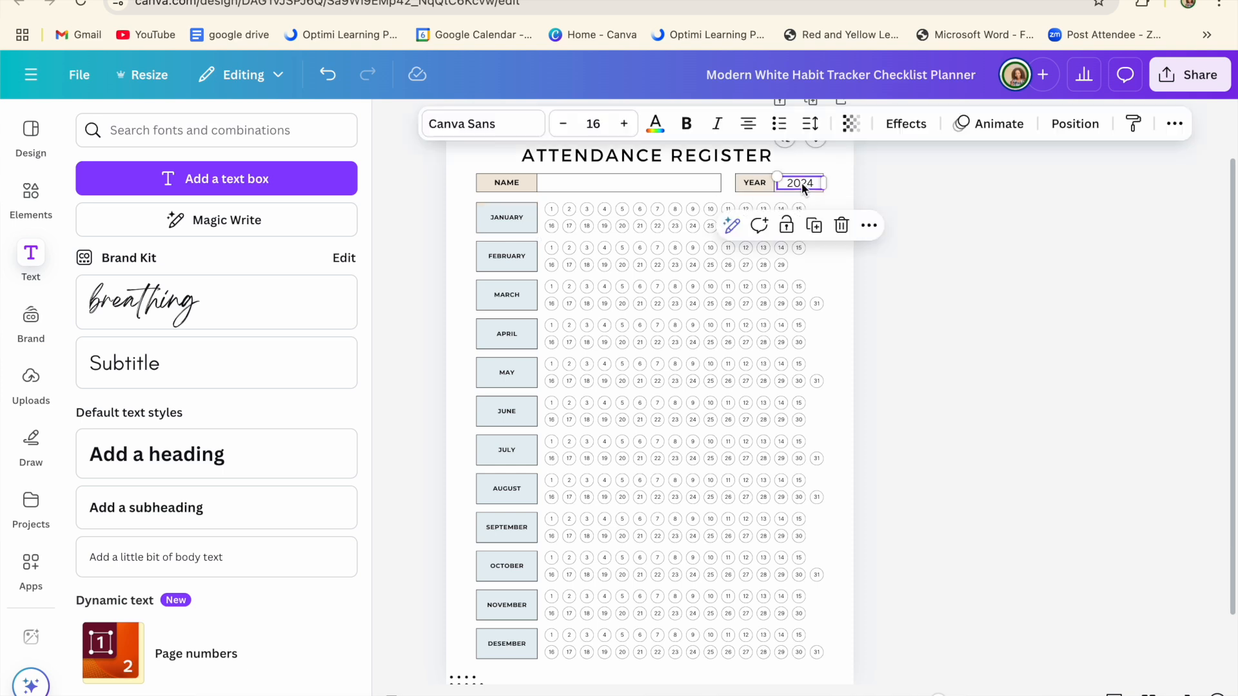
left_click(811, 226)
left_click_drag(816, 192, 585, 181)
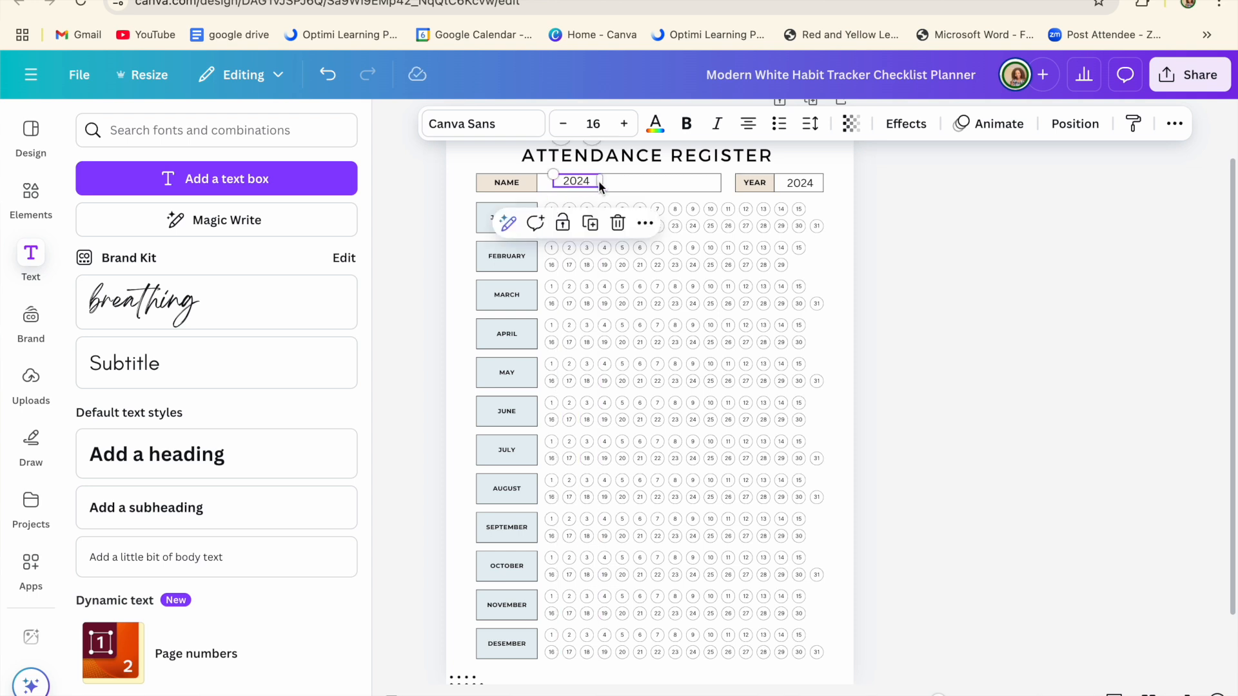
double_click(590, 179)
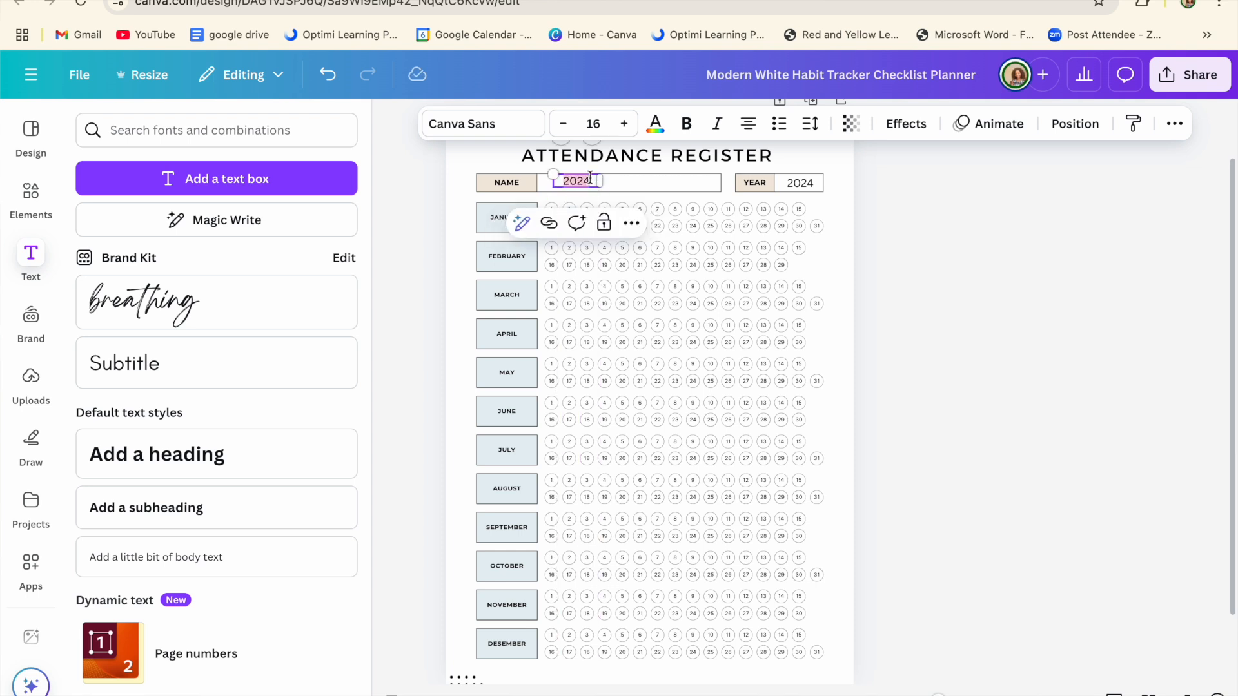
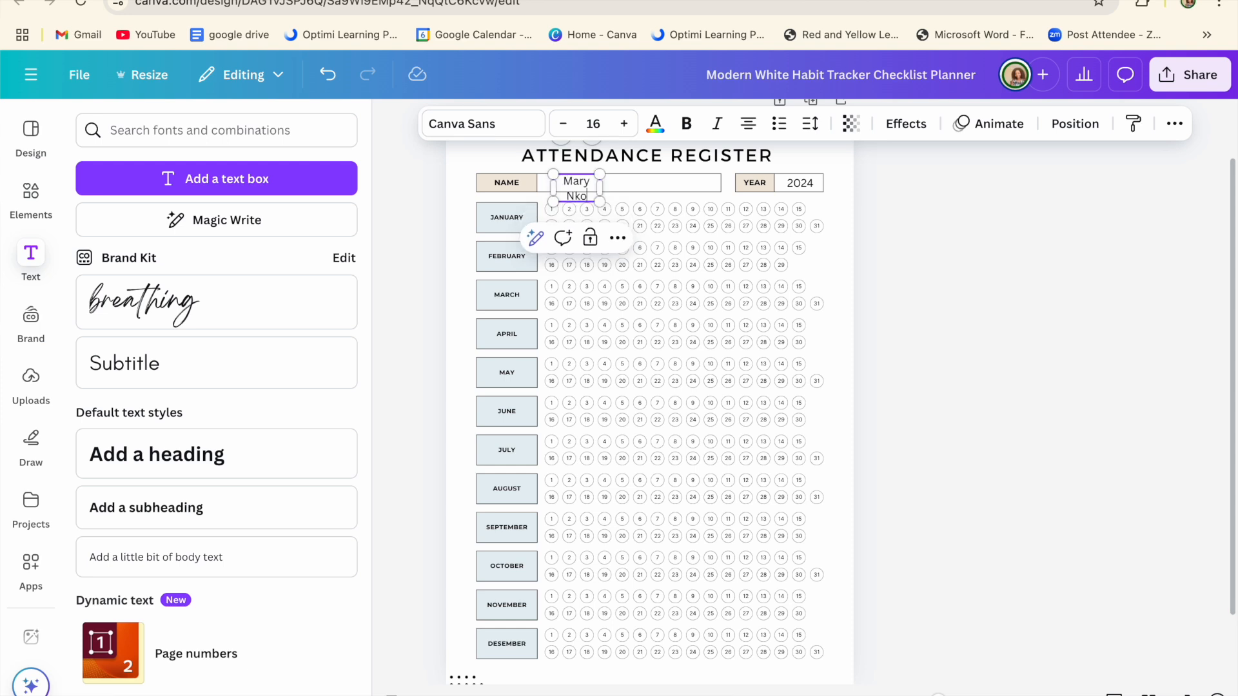
left_click_drag(603, 188, 632, 181)
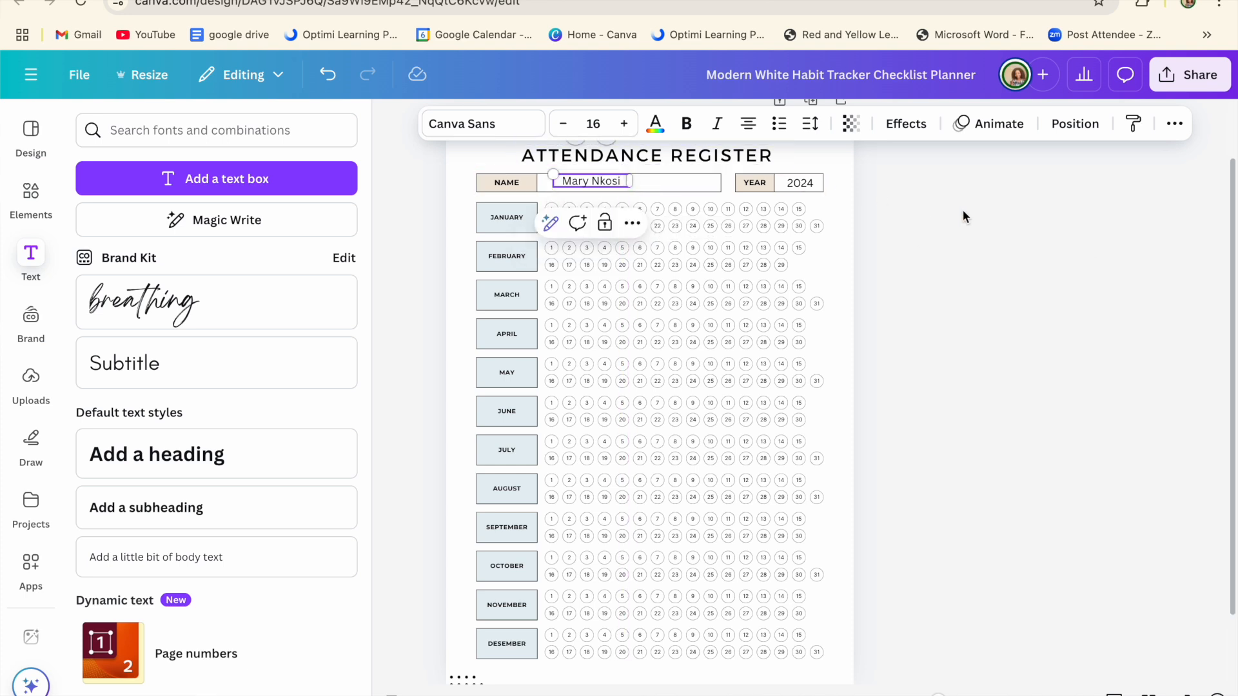
left_click(601, 182)
left_click_drag(601, 181, 596, 183)
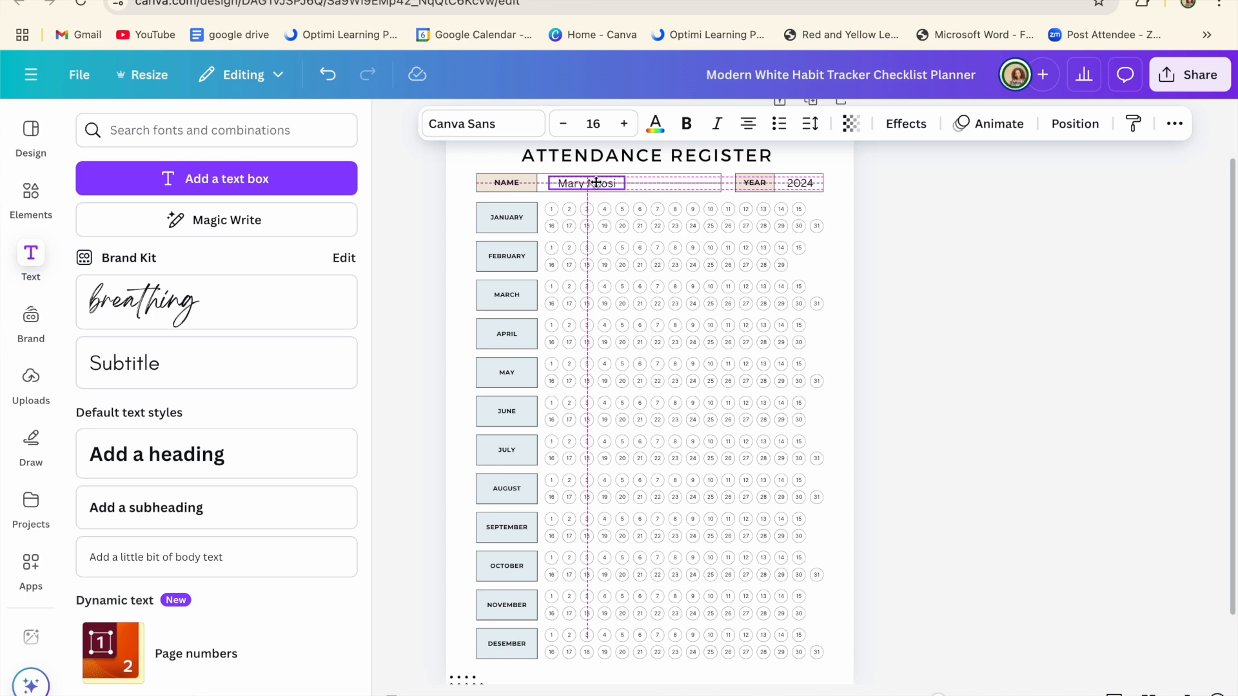
left_click_drag(596, 186, 597, 185)
left_click(889, 255)
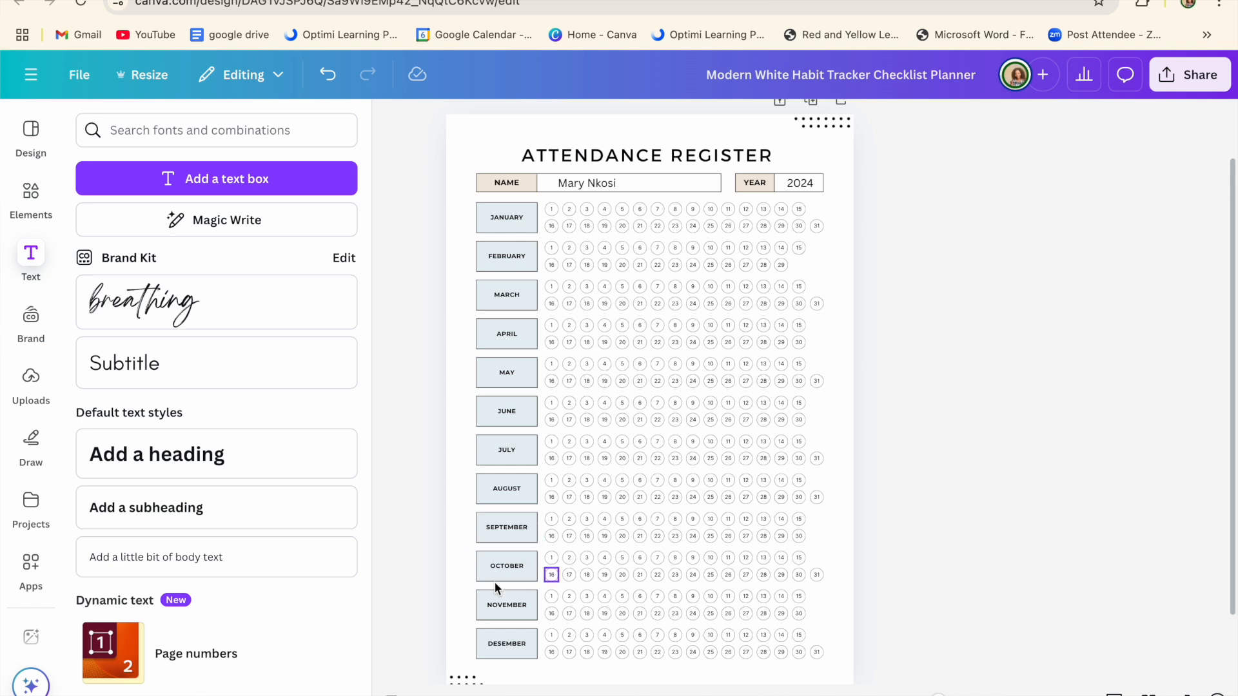
Step: Correct the DESEMBER month label to read DECEMBER
left_click(507, 648)
left_click(506, 642)
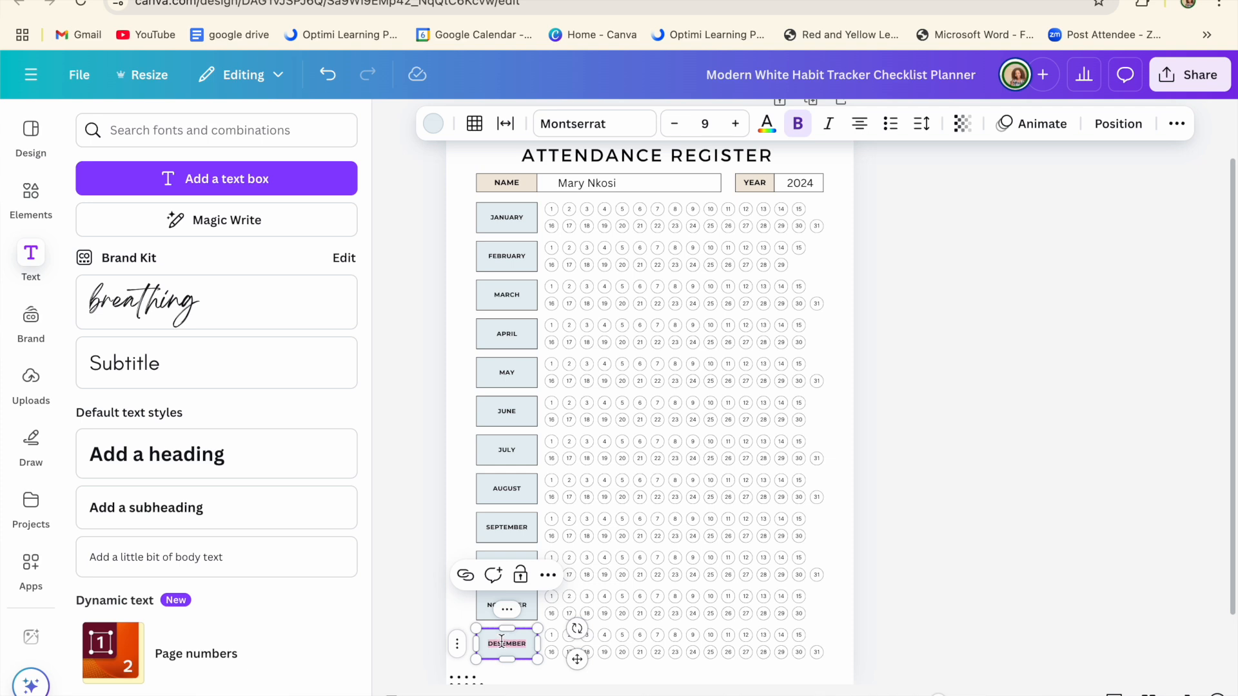
left_click(501, 641)
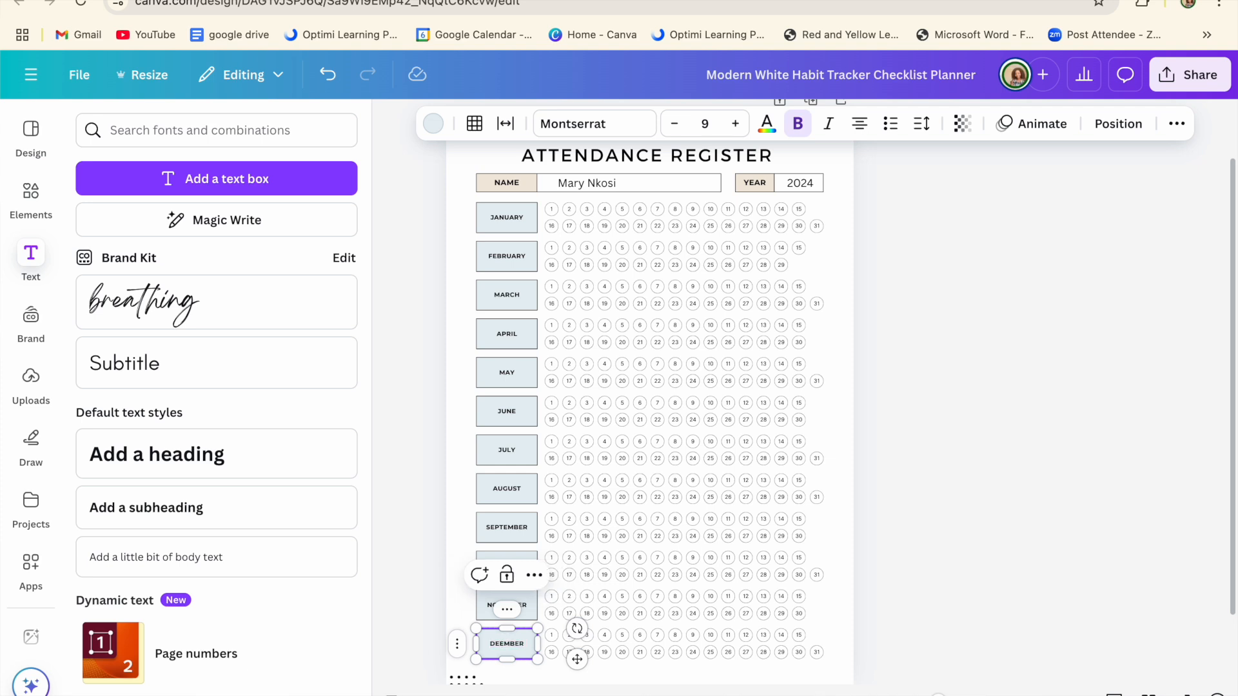
left_click(898, 500)
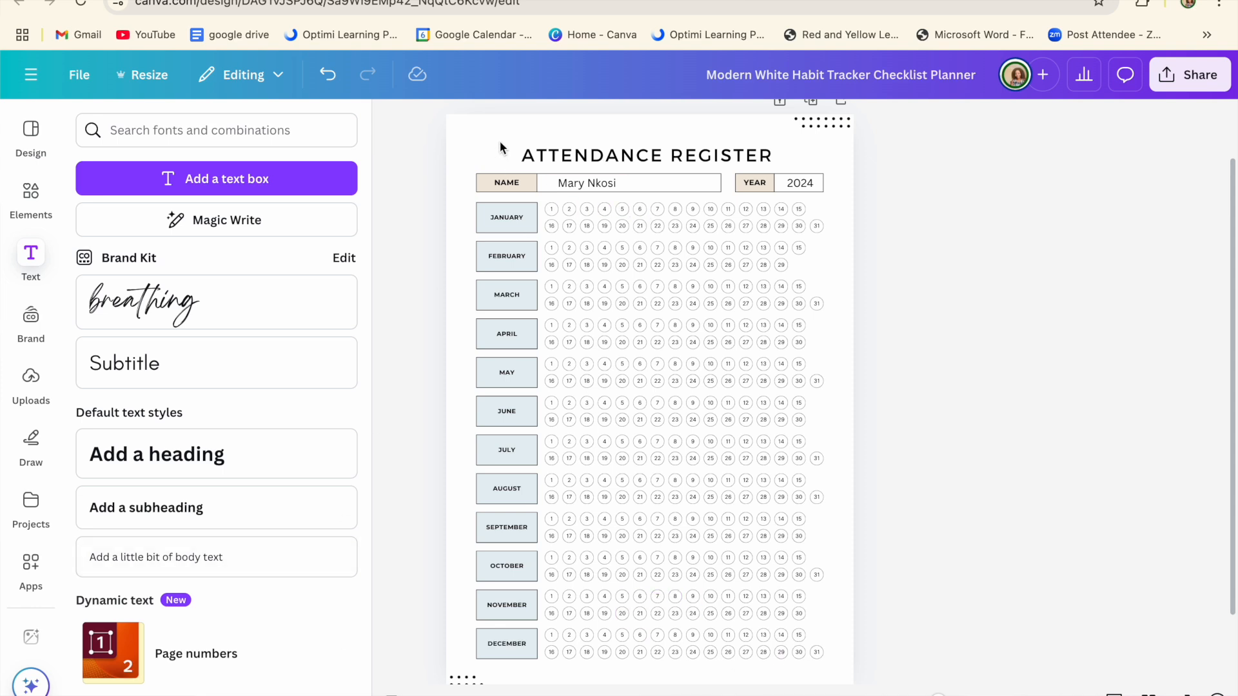
left_click(484, 220)
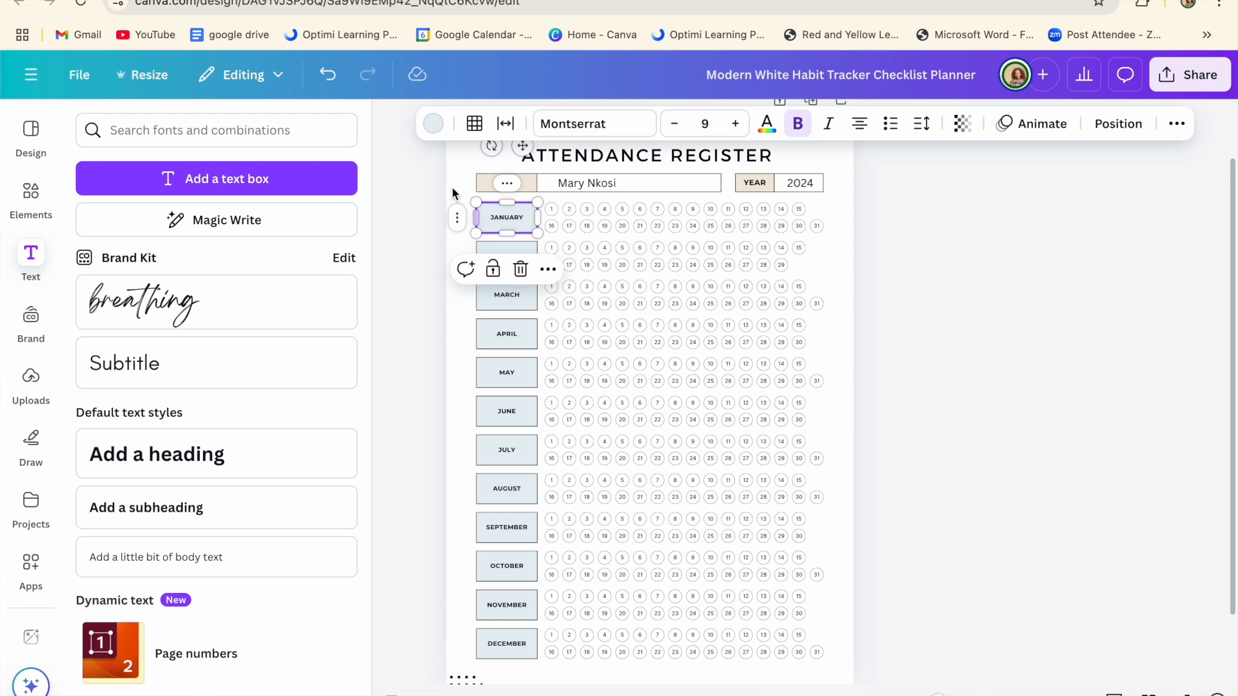
Step: Fill the JANUARY box with white and apply Change all to every month box
left_click(436, 131)
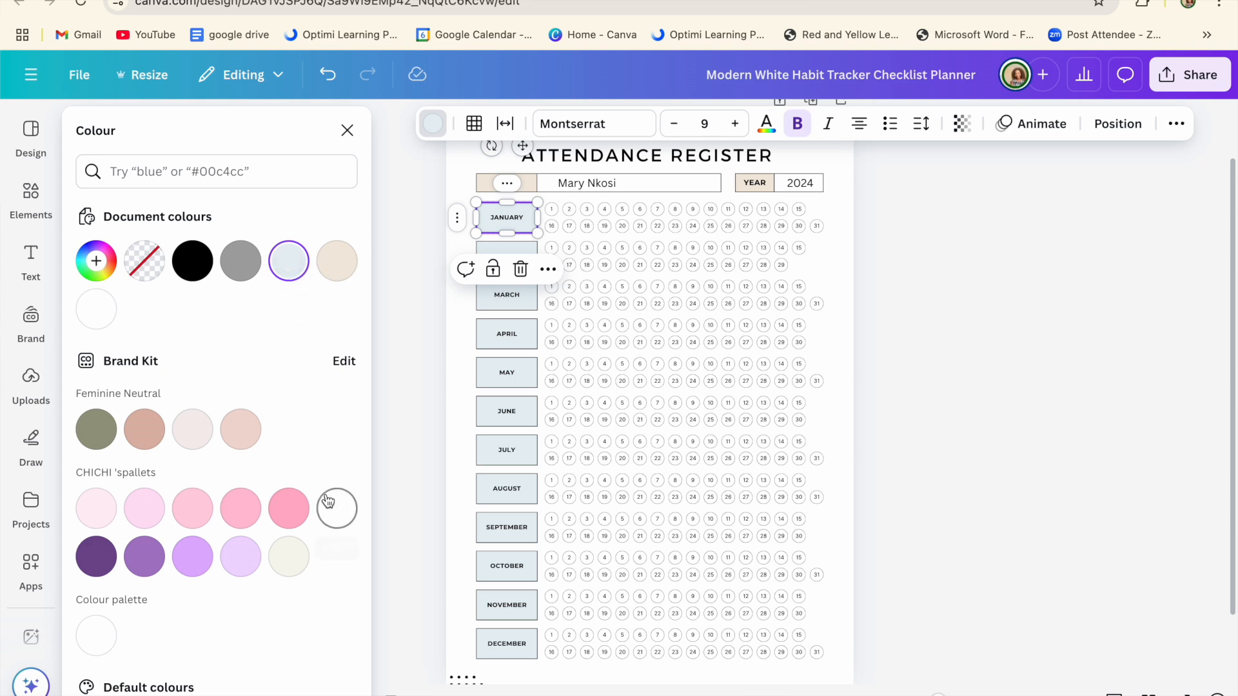
left_click(144, 173)
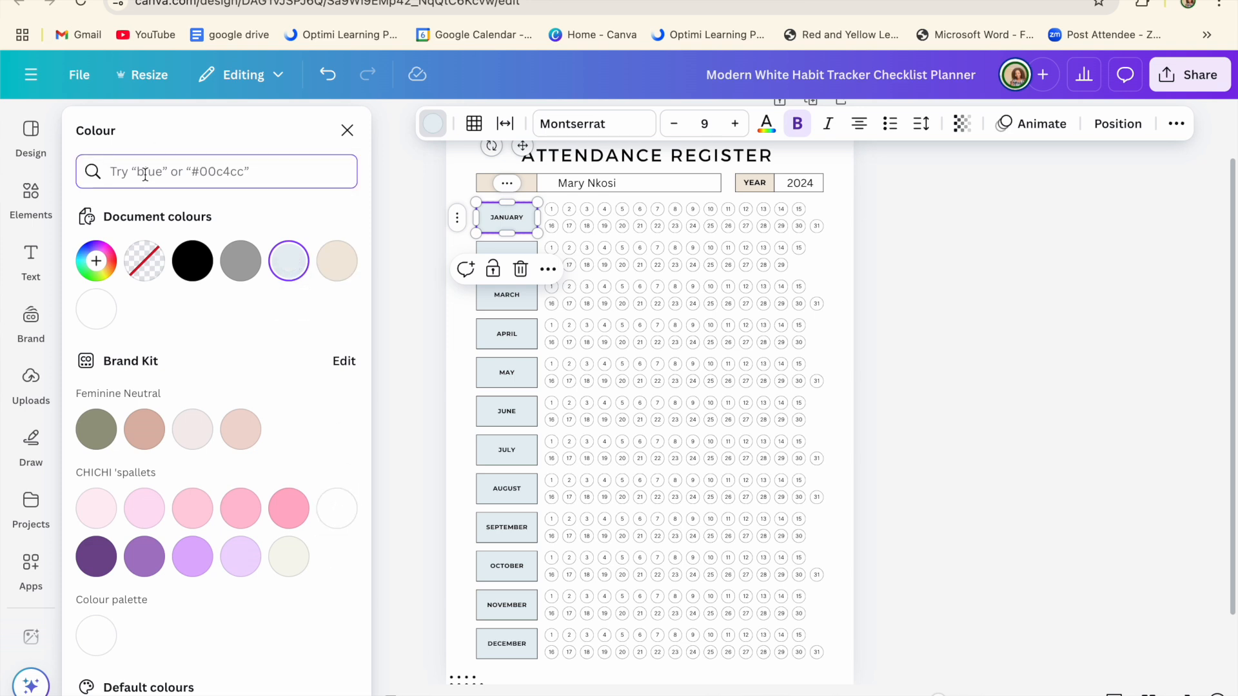
type("whit")
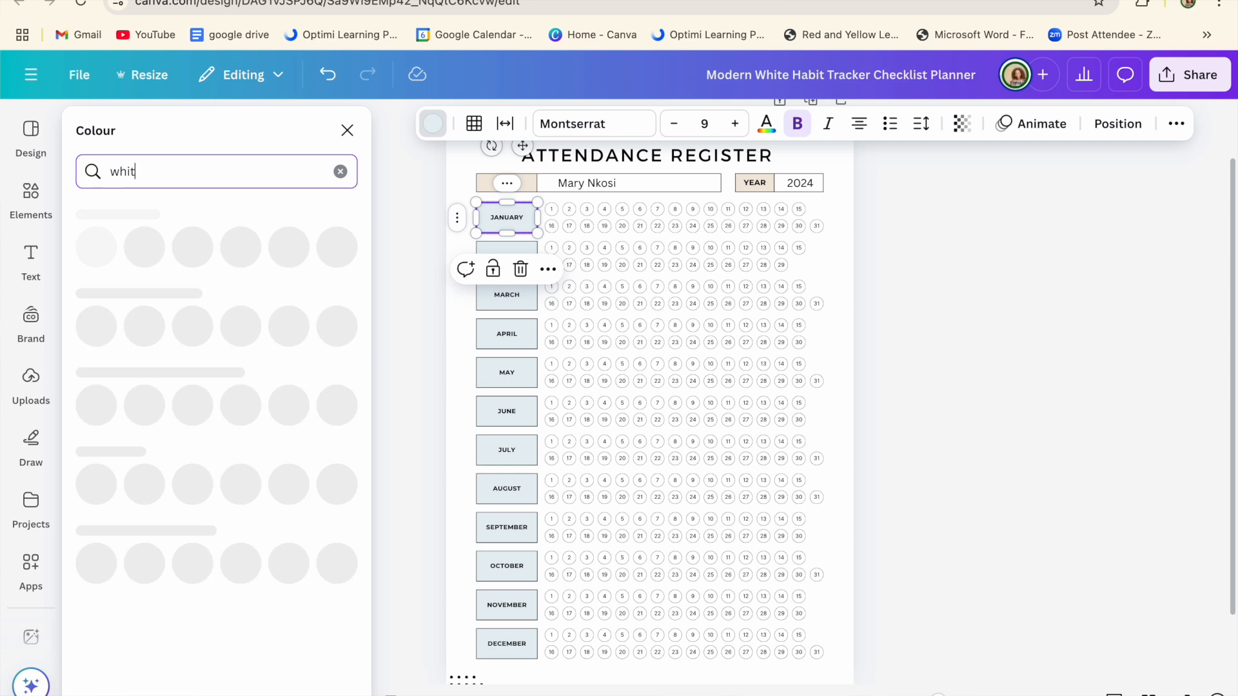
type("e")
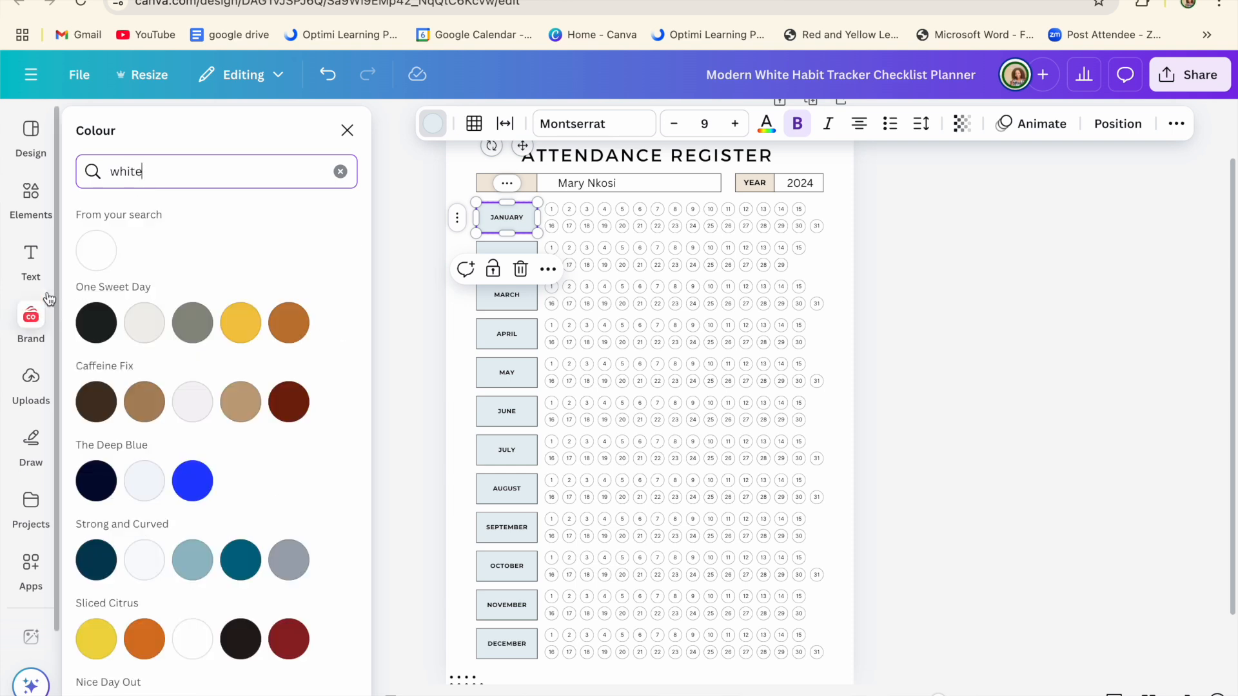
left_click(93, 259)
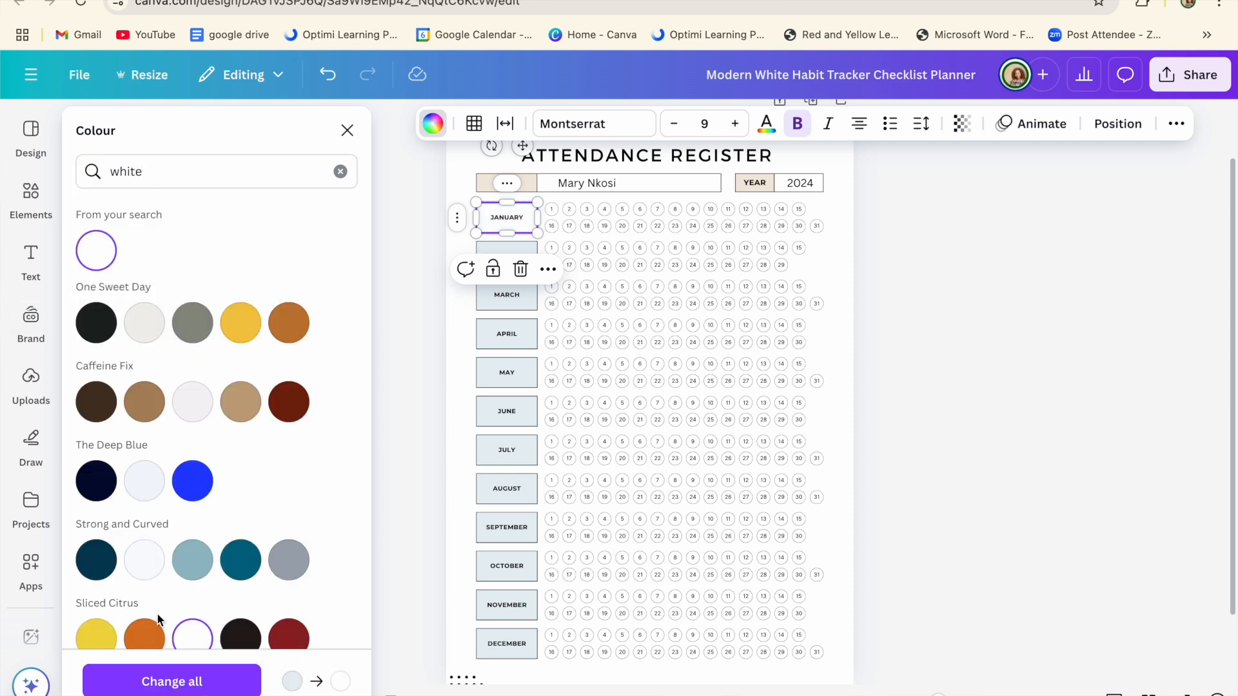
left_click(157, 686)
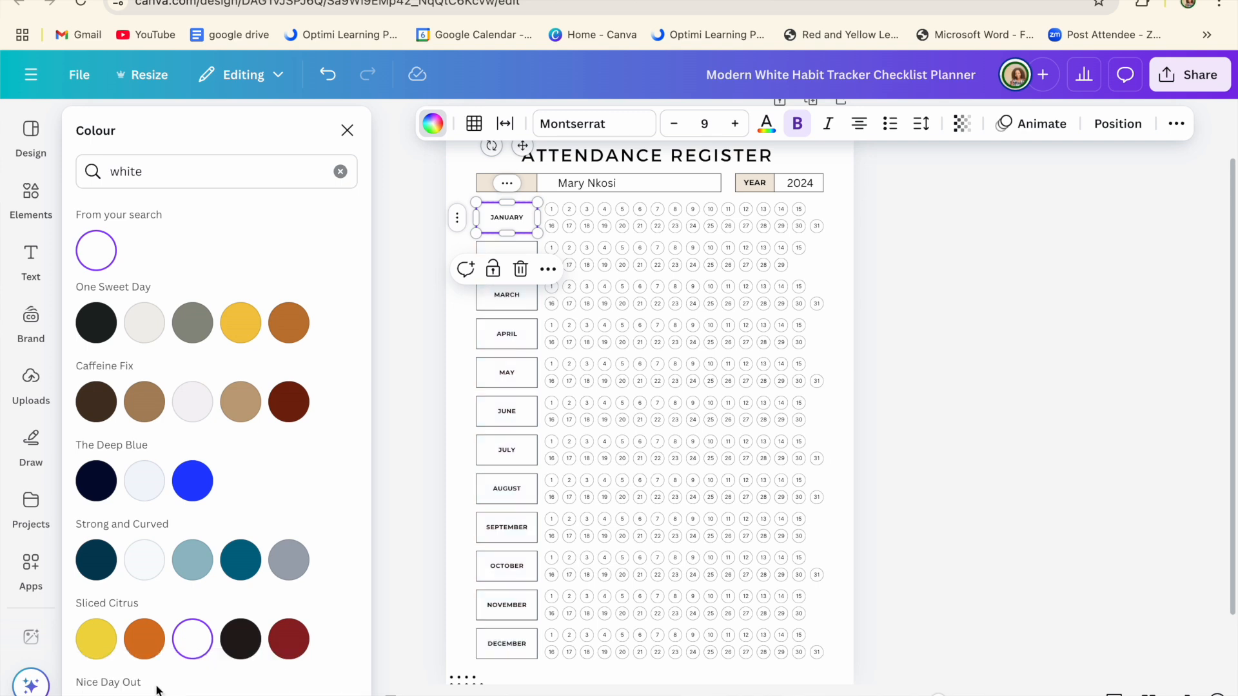
left_click(1004, 301)
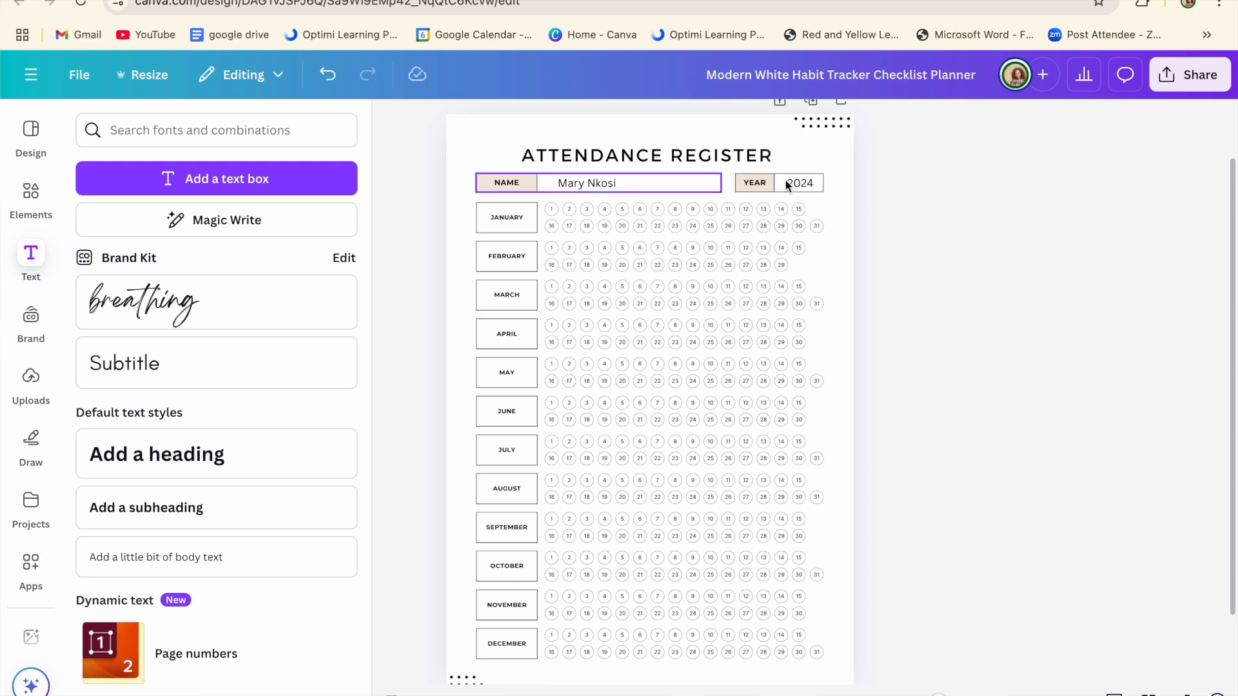
Step: Fill the NAME and YEAR boxes with the light pink Stacked Cupcake Cups swatch via Change all
left_click(486, 180)
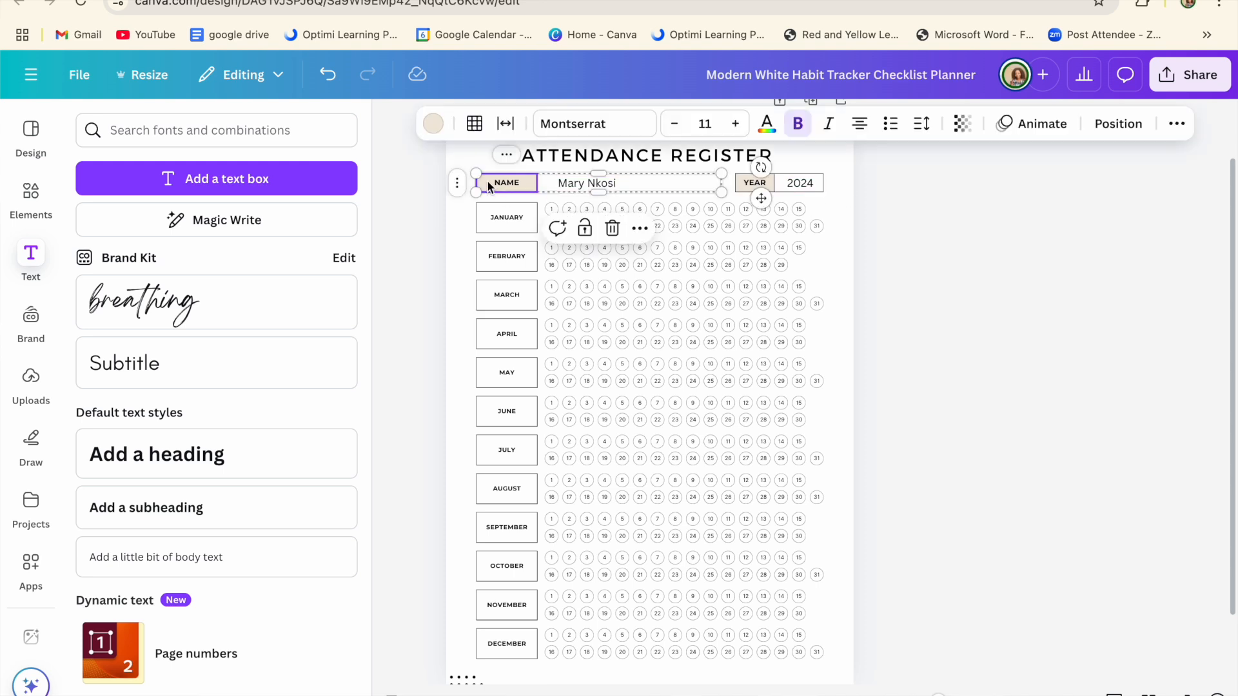
left_click(435, 124)
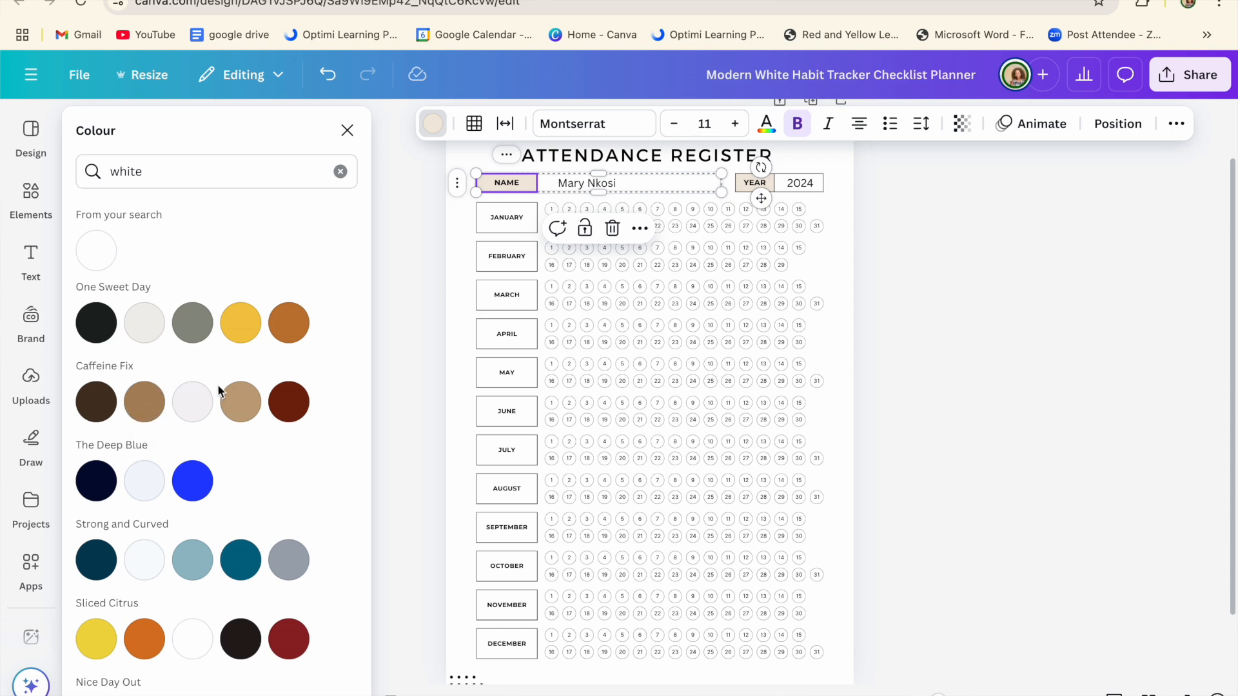
left_click(156, 173)
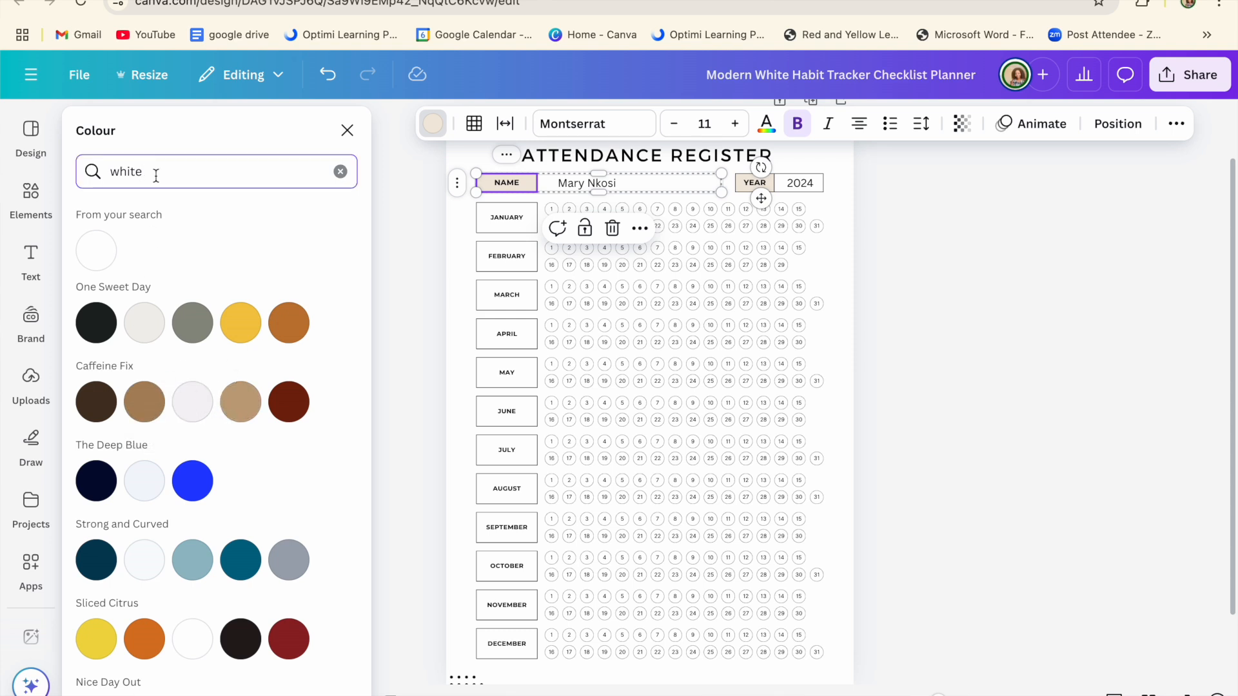
key("BackSpace")
key("BackSpace")
key("BackSpace")
key("BackSpace")
key("BackSpace")
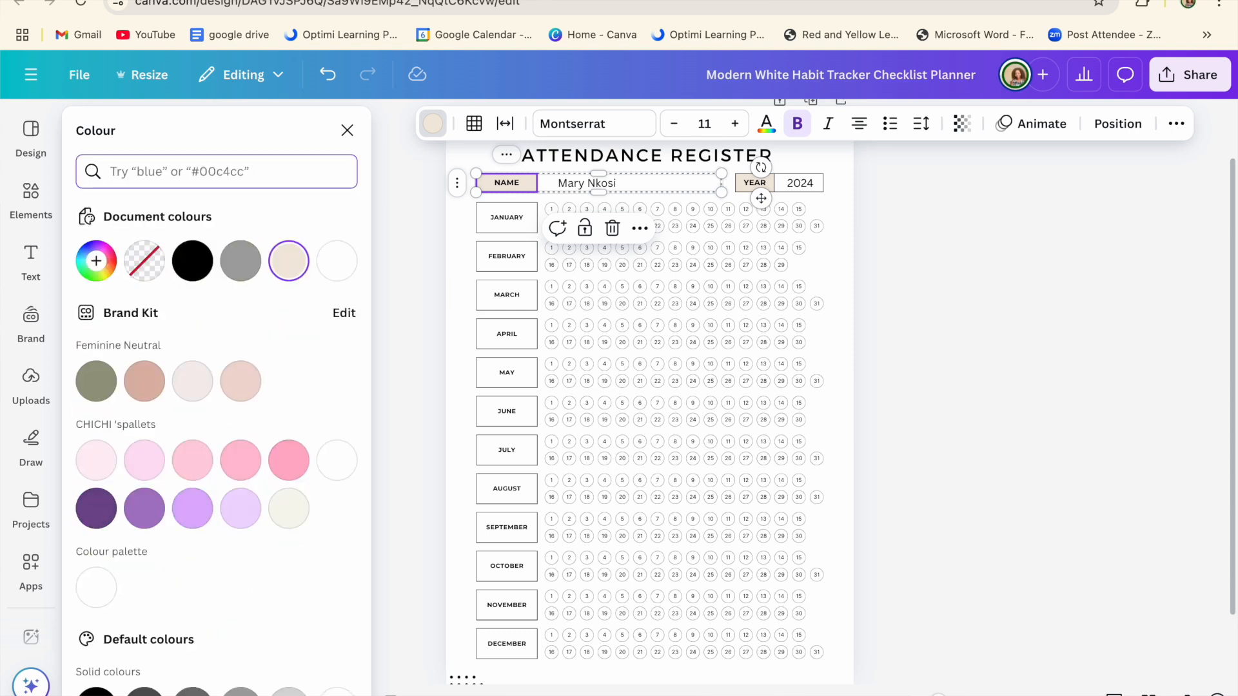
type("pink")
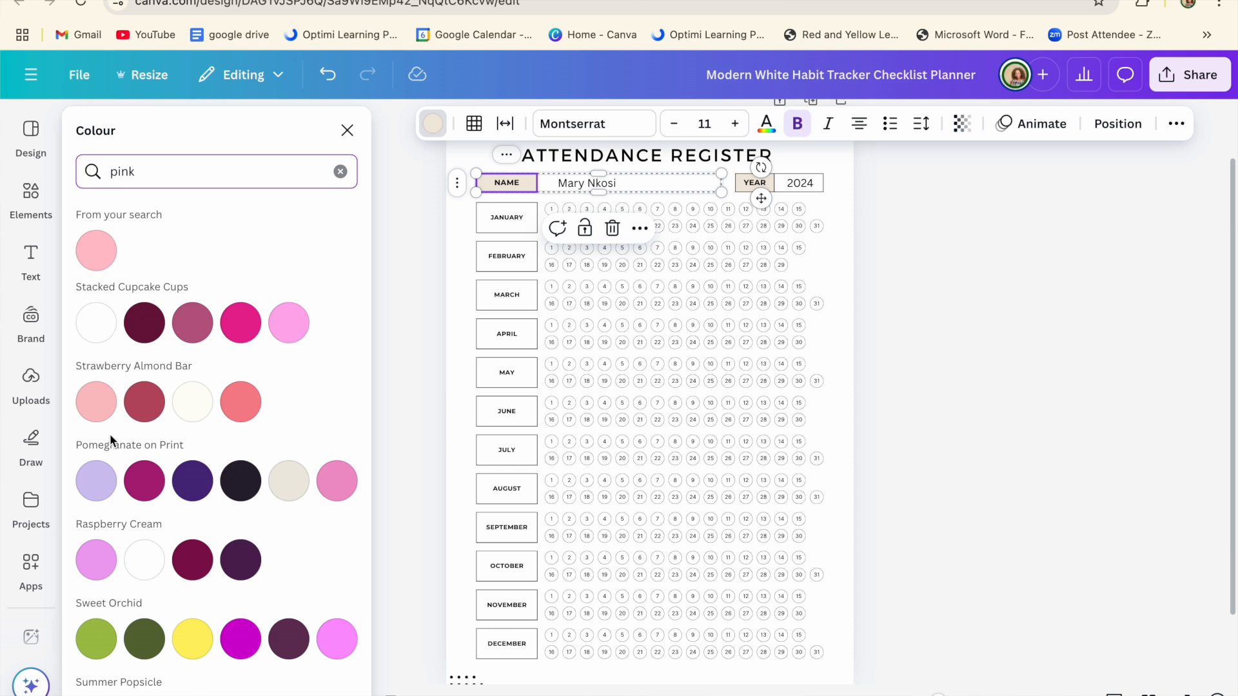
left_click(289, 482)
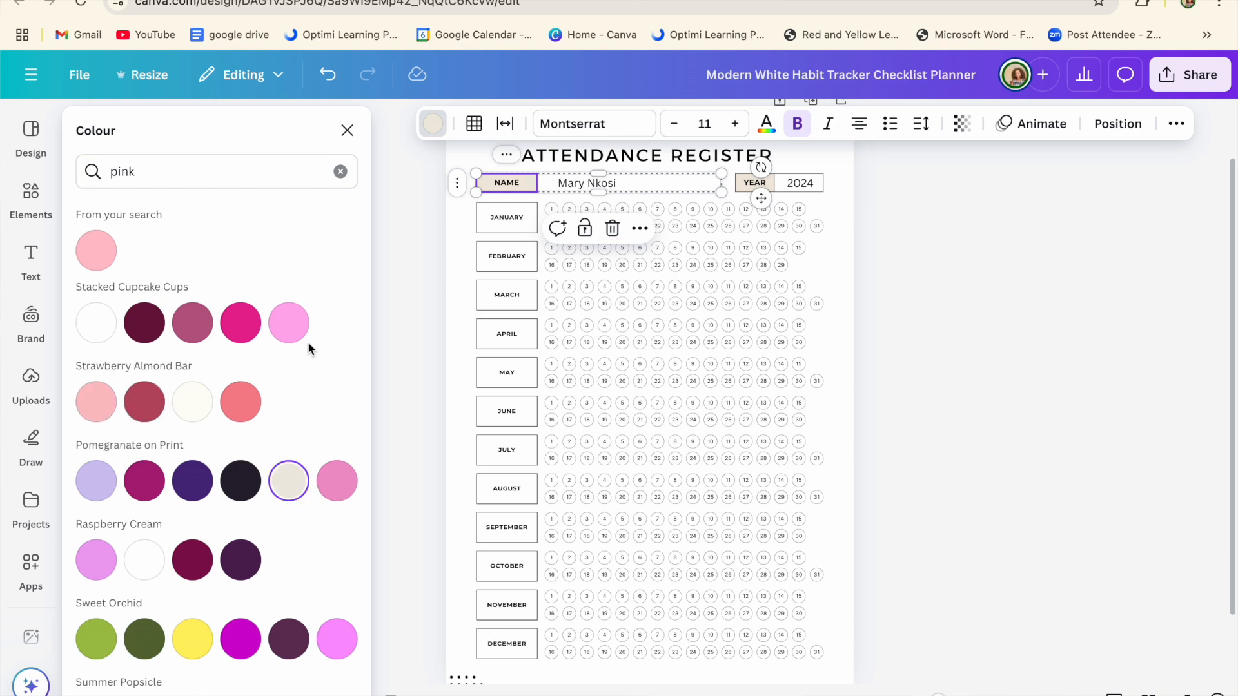
left_click(292, 326)
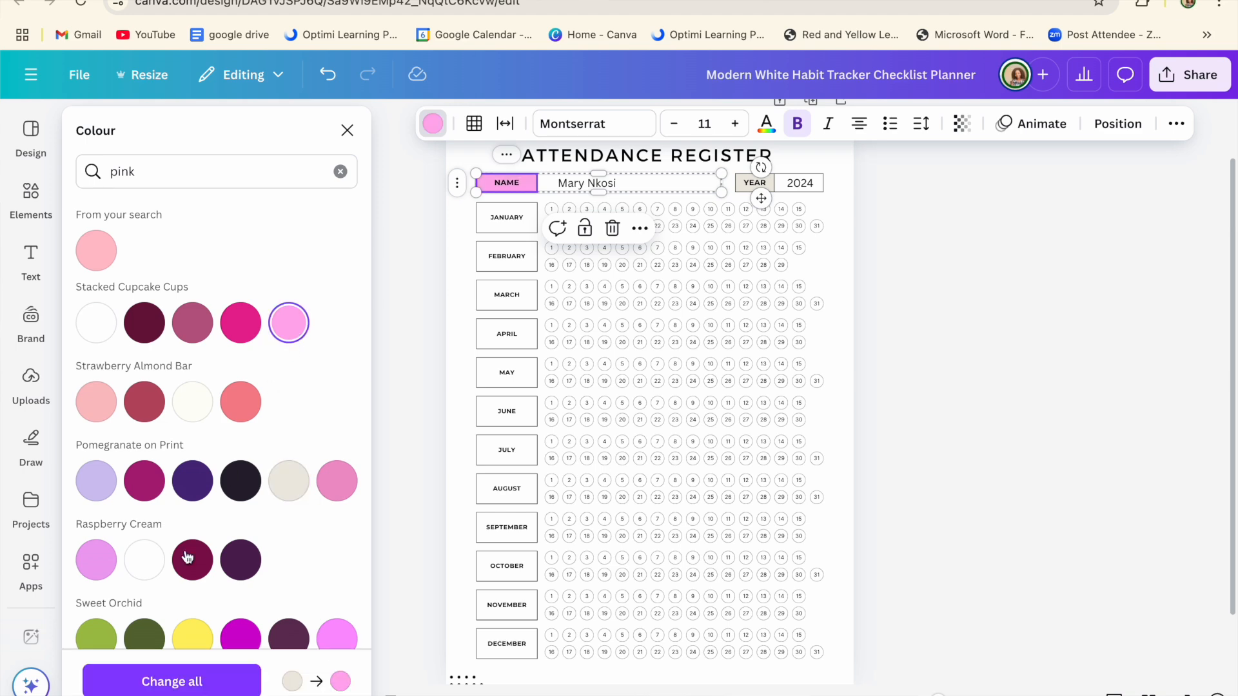
left_click(134, 684)
key("Escape")
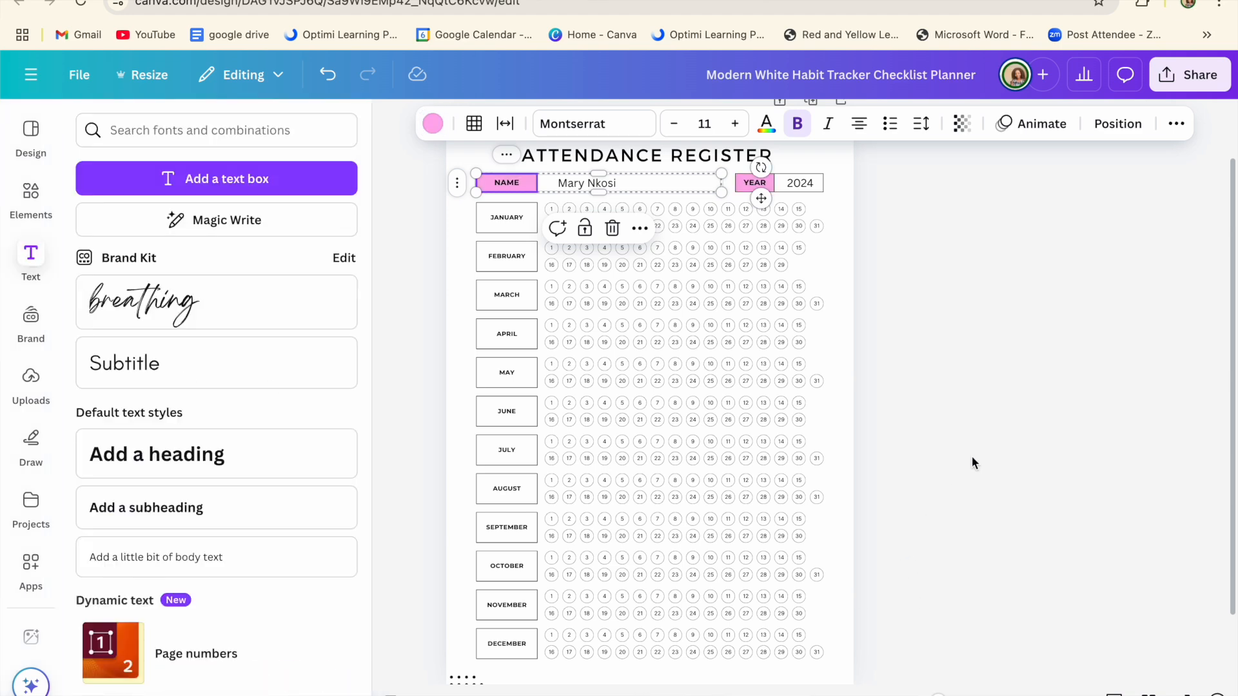
left_click(972, 457)
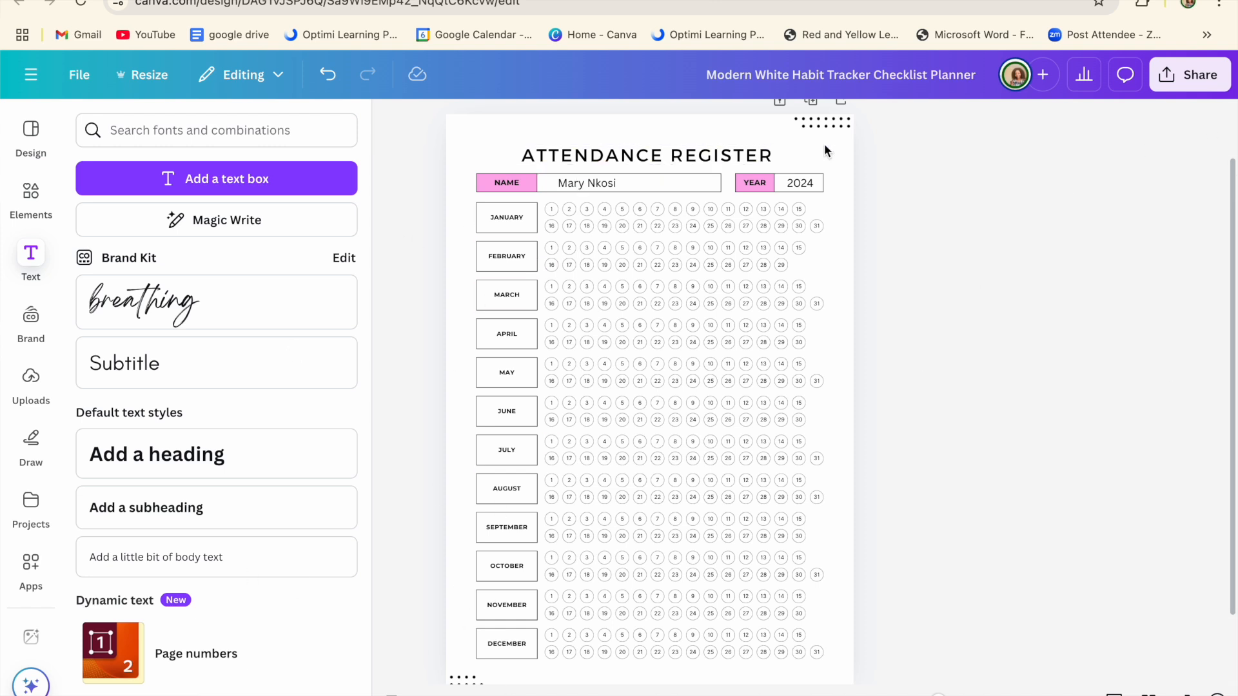
Step: Select and deselect the dotted decoration at the top right of the page
left_click(832, 126)
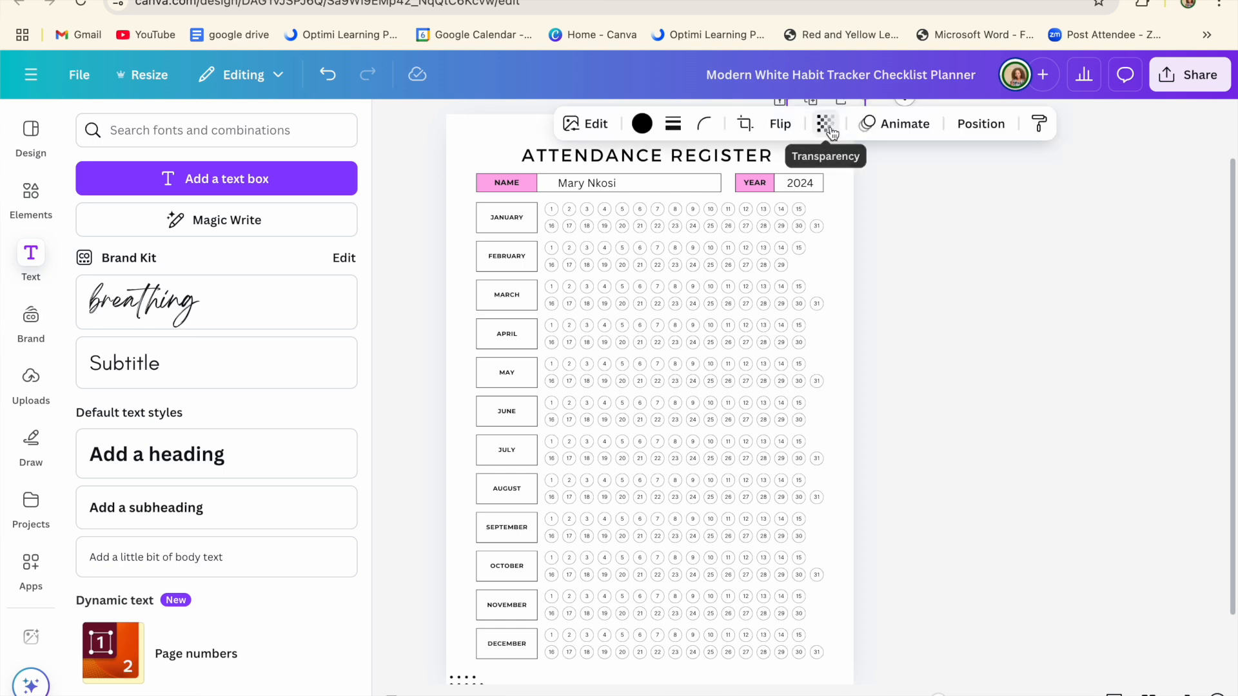
left_click(1004, 202)
left_click(842, 123)
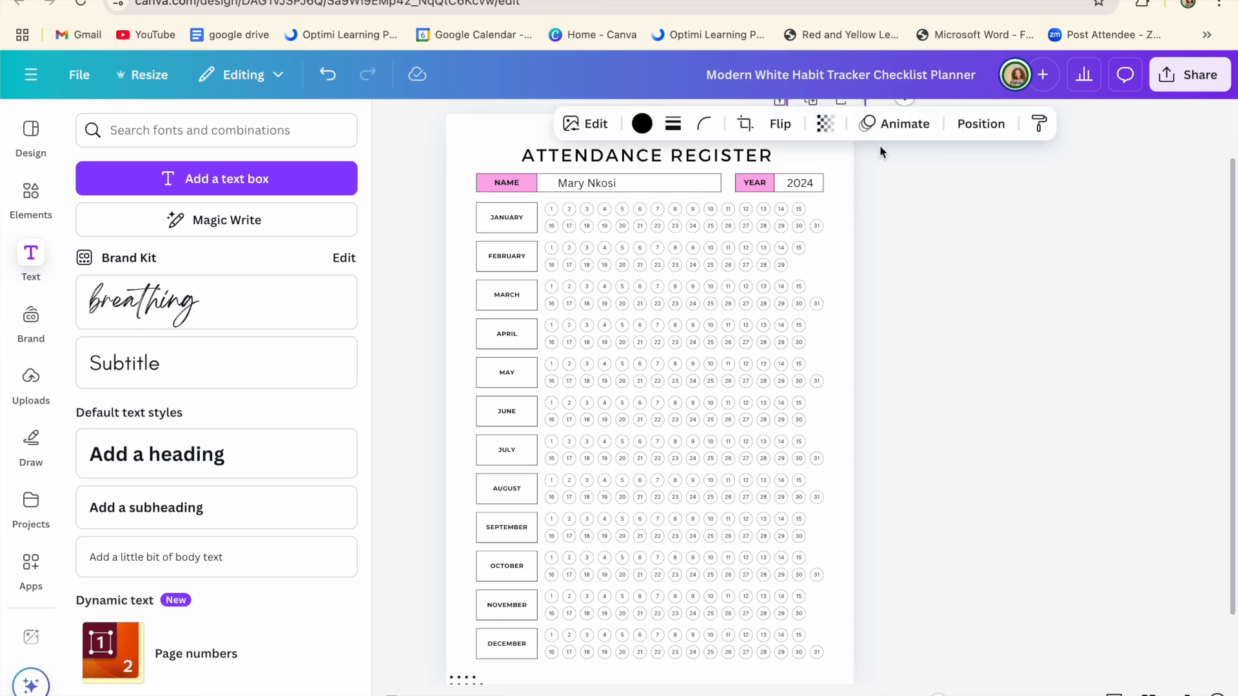
left_click(872, 172)
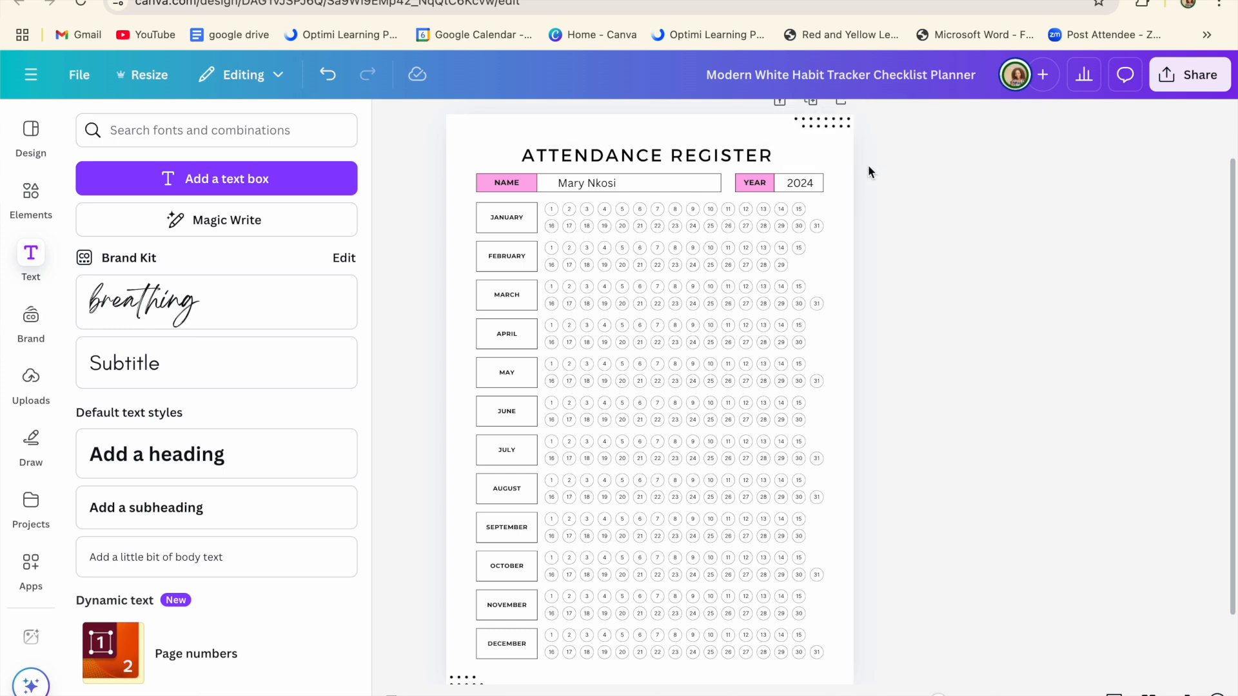
Step: Search Elements for 'education', fixing the typo, and show only Graphics results
left_click(33, 213)
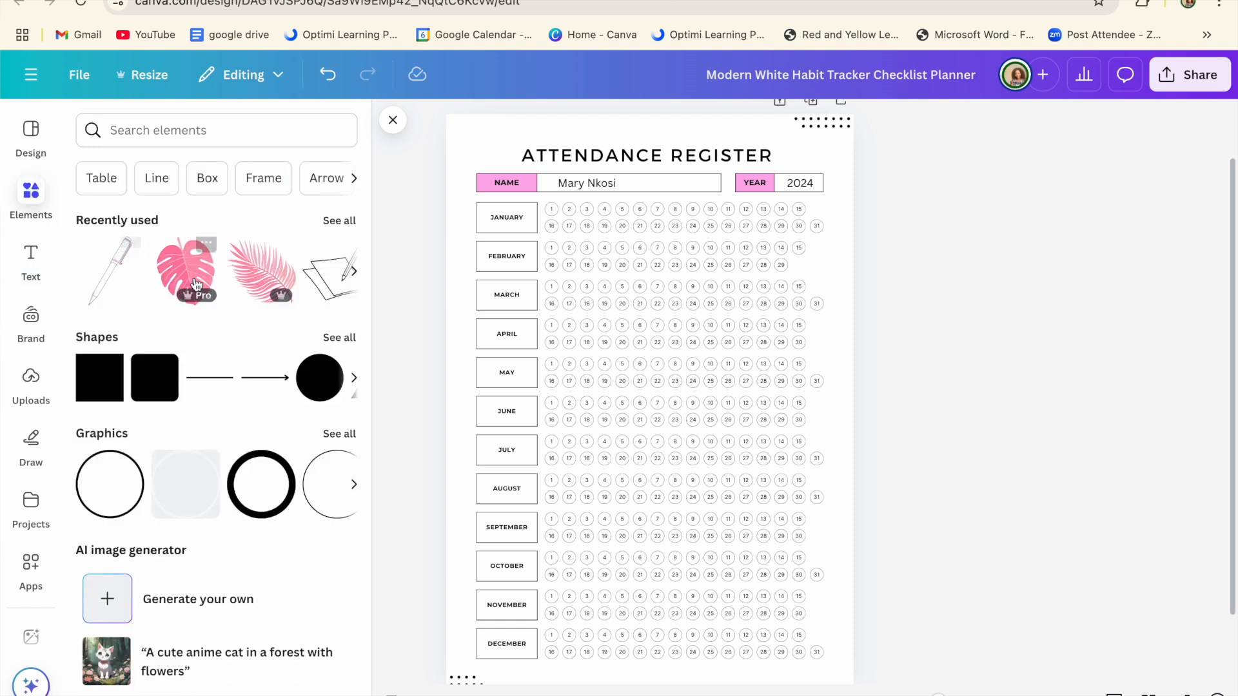
left_click(190, 129)
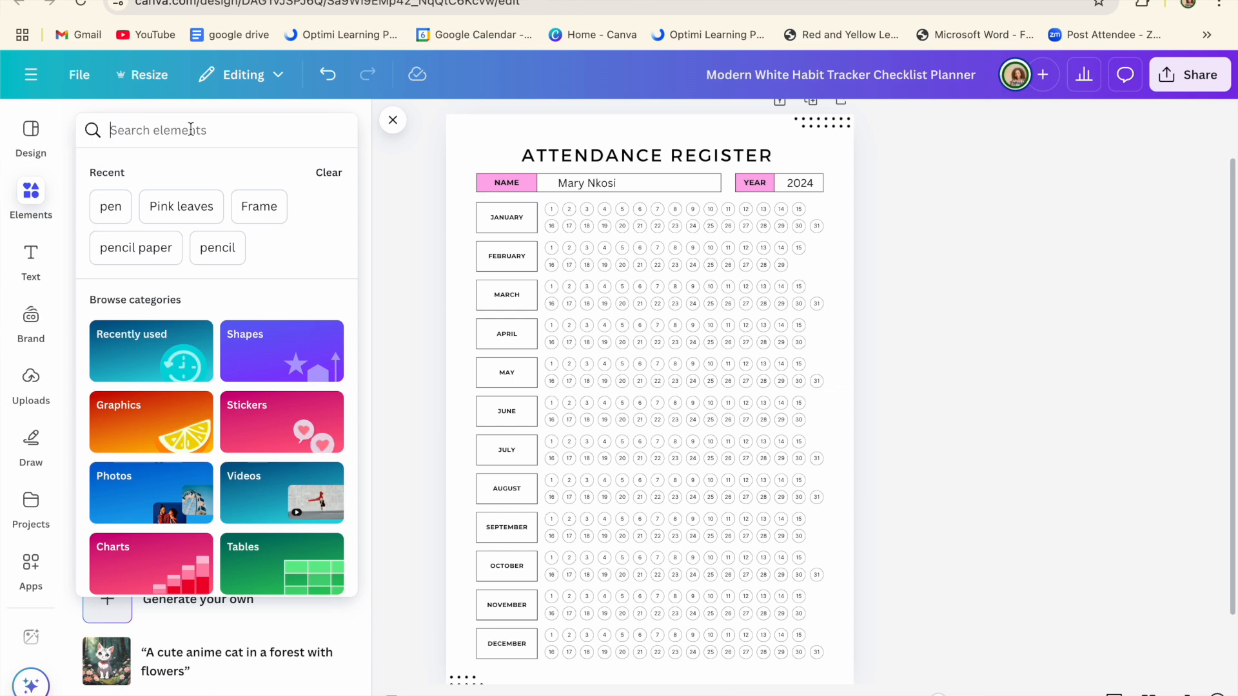
type("educatrion")
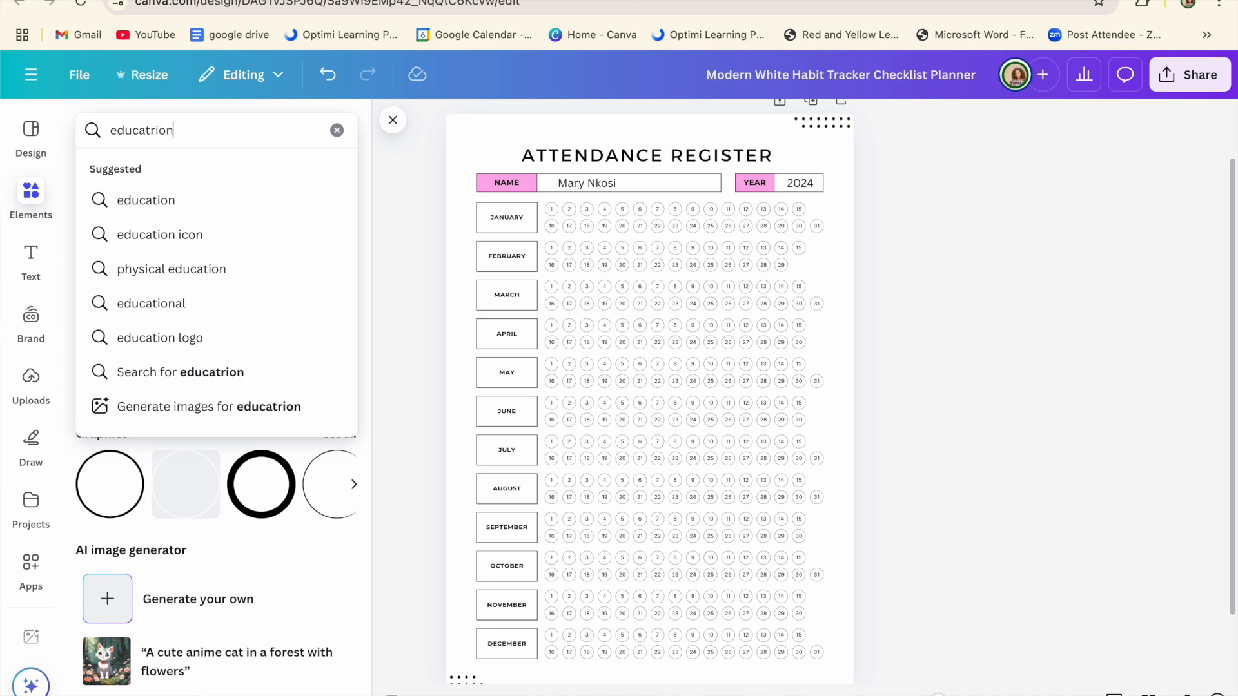
key("Return")
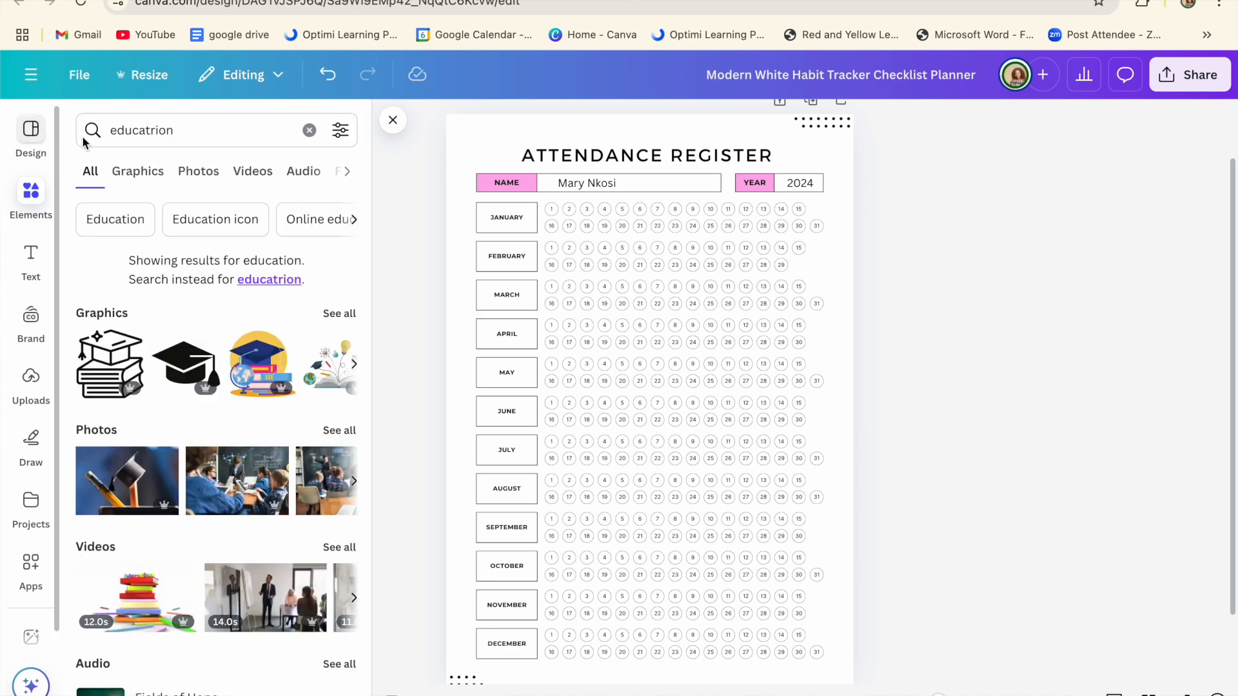
left_click(158, 133)
key("BackSpace")
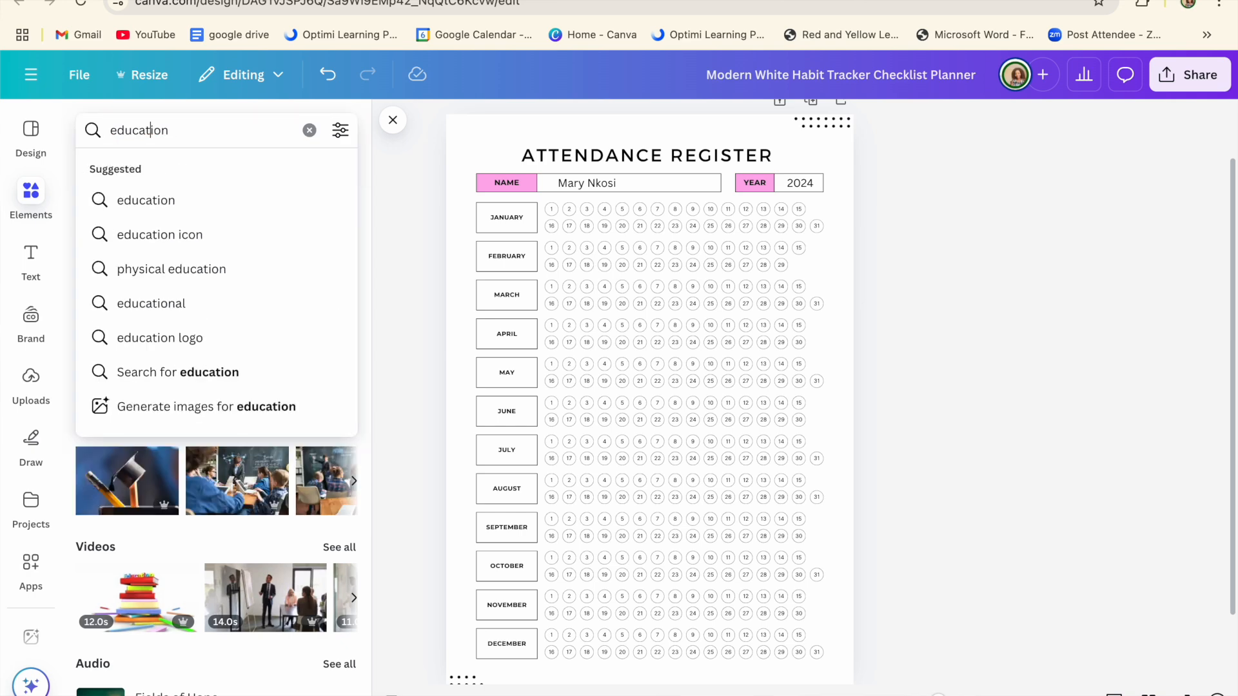
key("Return")
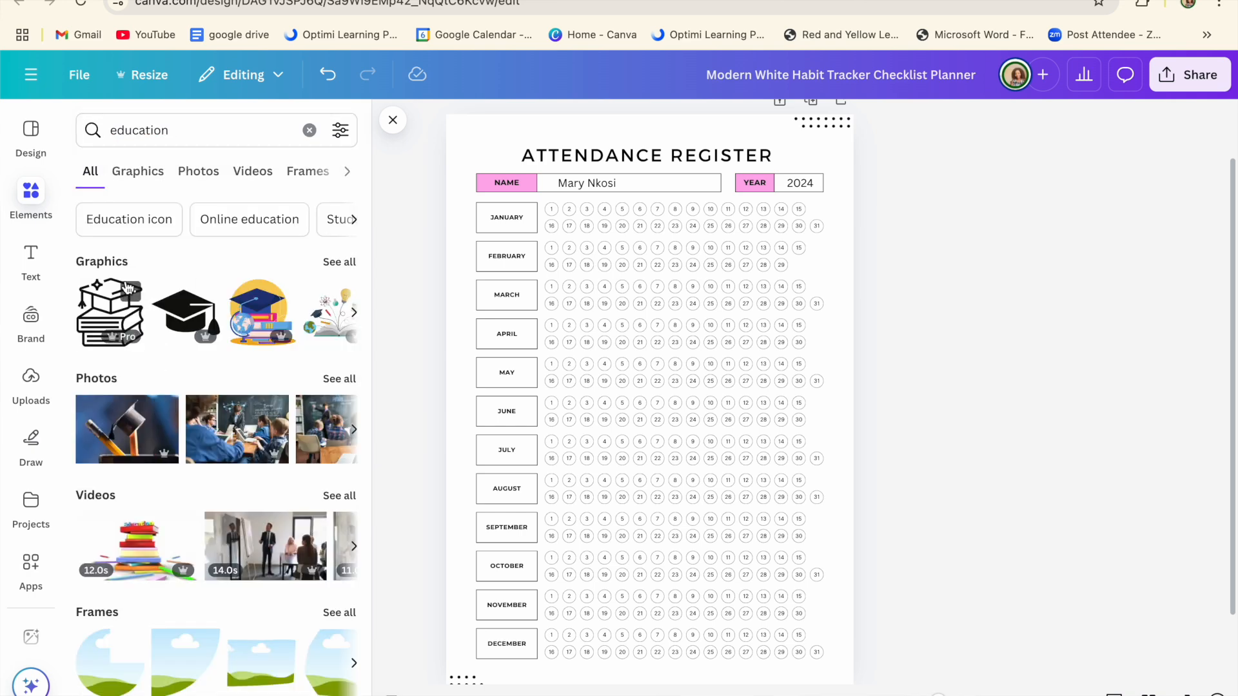
left_click(150, 175)
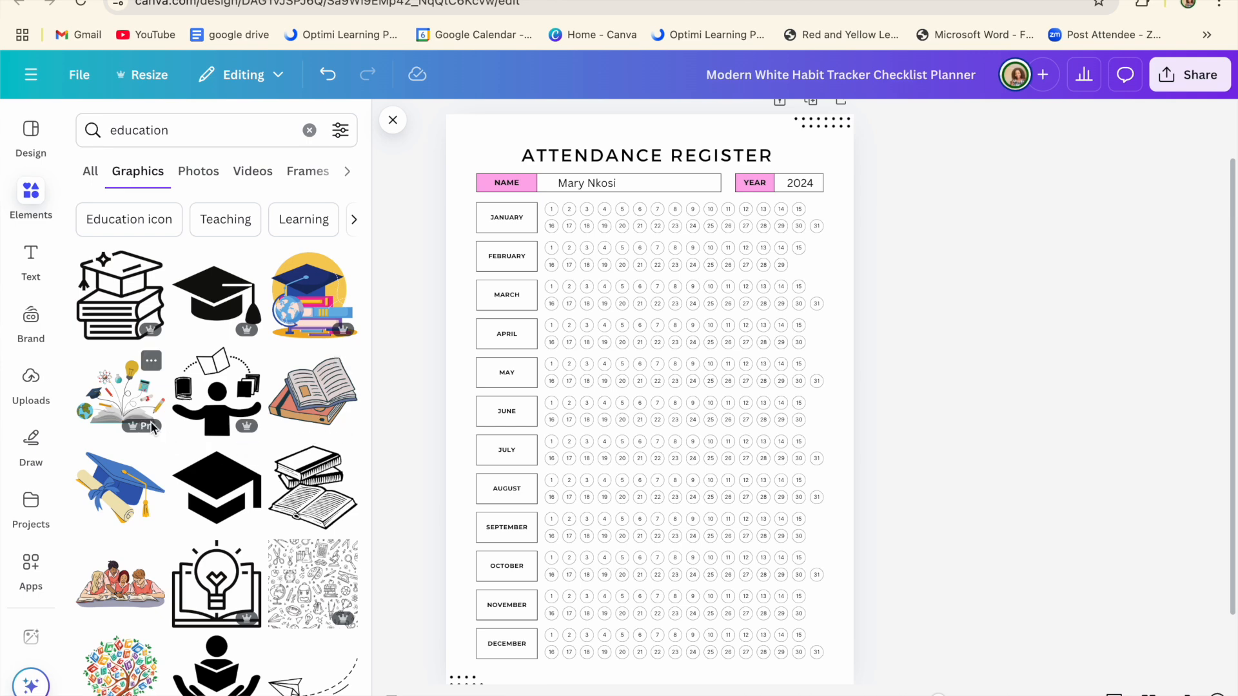
Step: Add the open-book graphic and shrink it to about 3.6 by 2.7
left_click(335, 391)
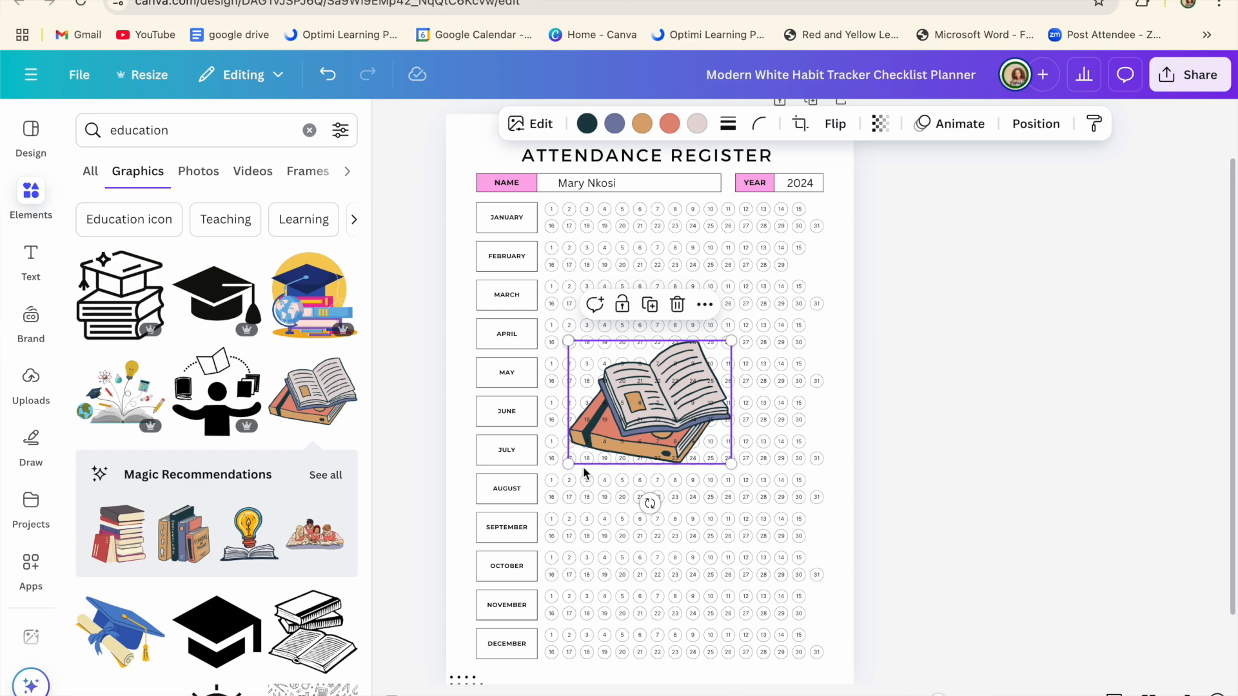
left_click_drag(569, 464, 840, 195)
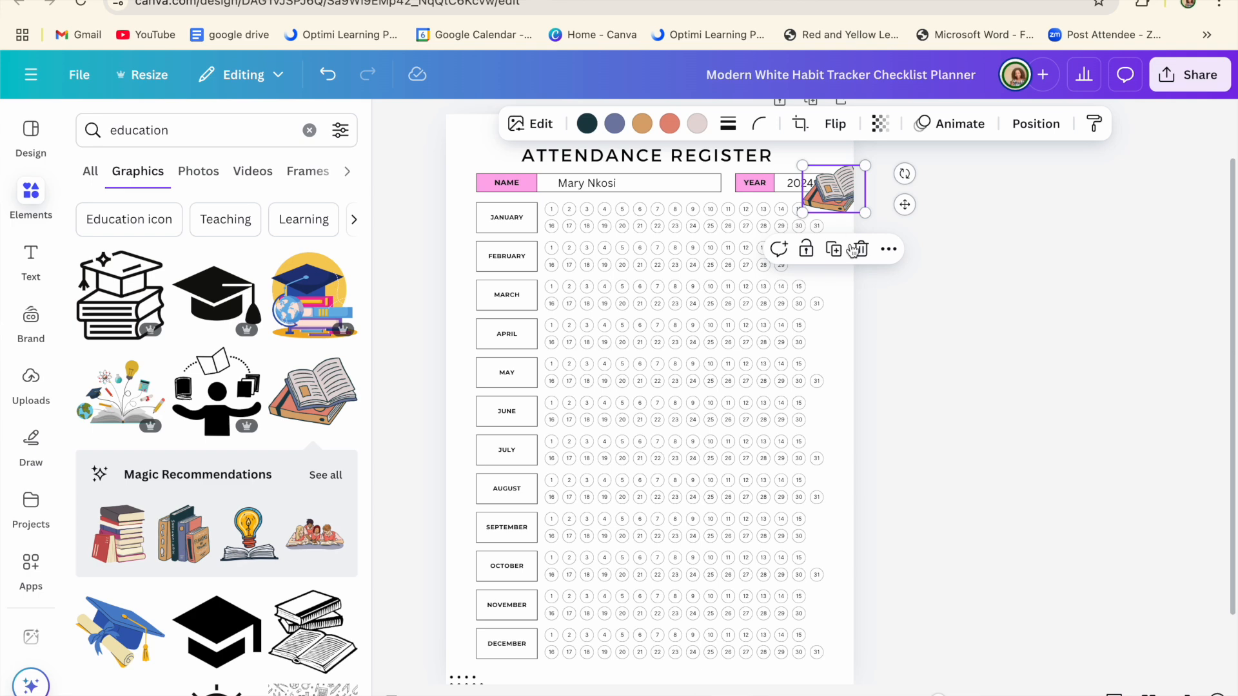
left_click(953, 287)
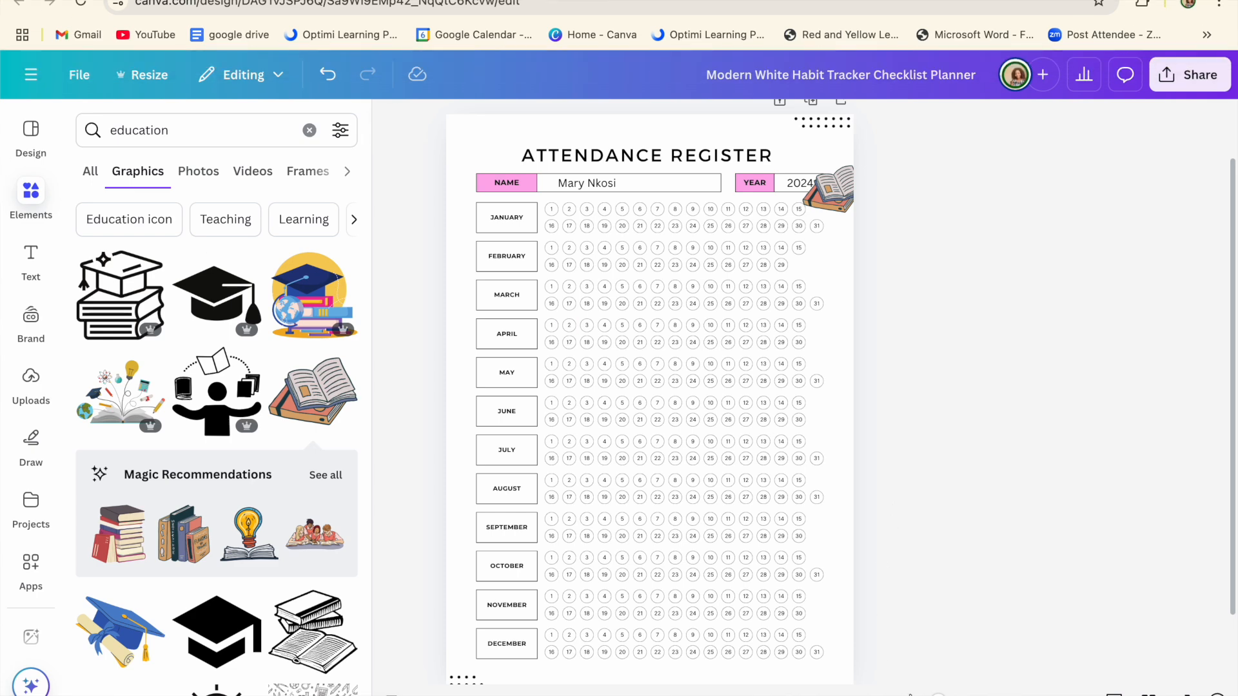
left_click_drag(938, 695, 926, 695)
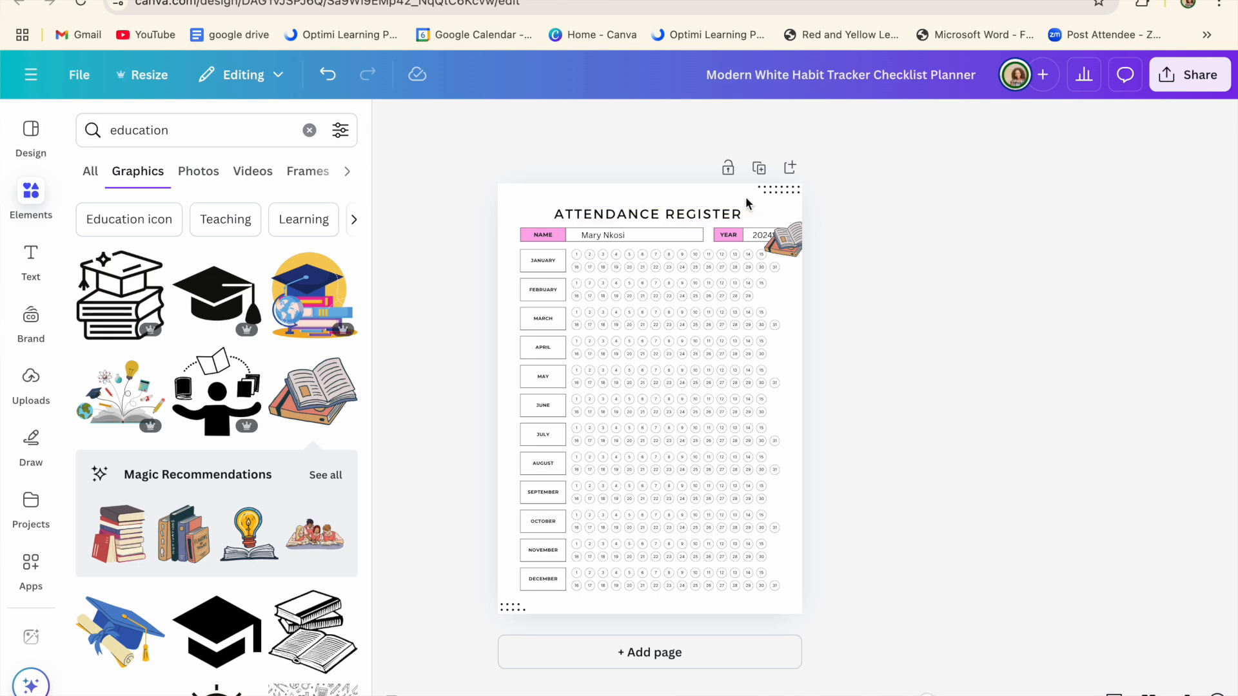
Step: Delete the dotted top-right decoration and place the book there, rotated 38°
left_click(780, 189)
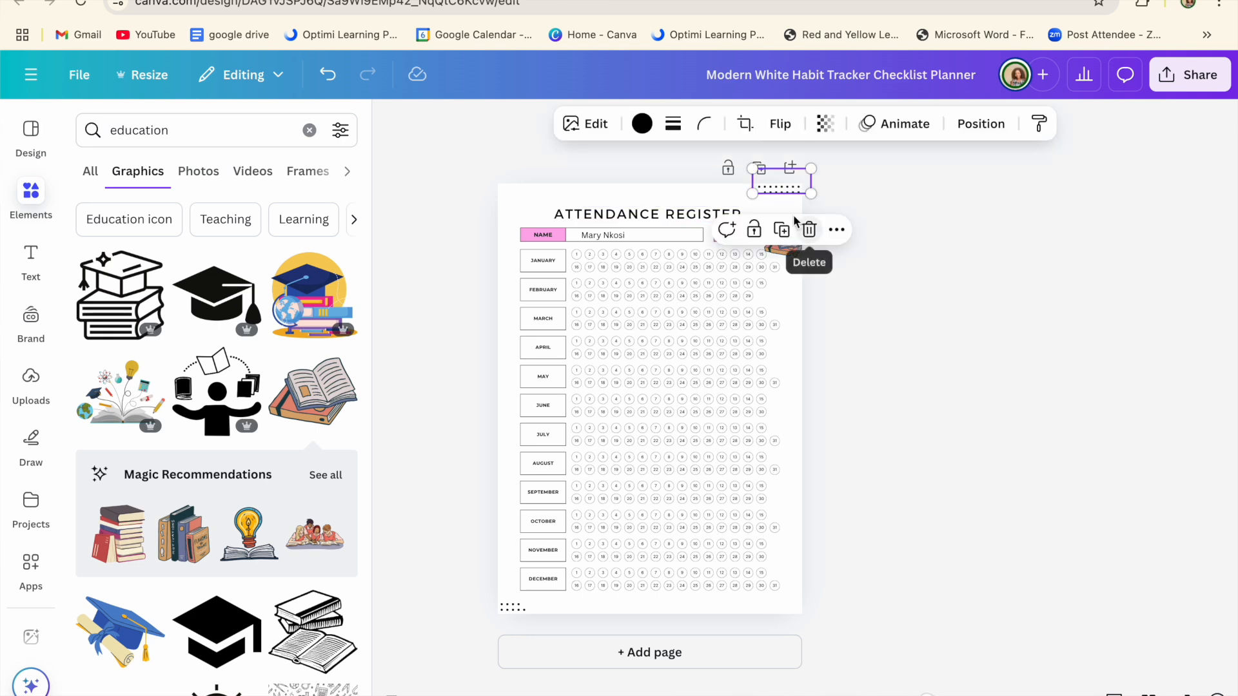
left_click(809, 230)
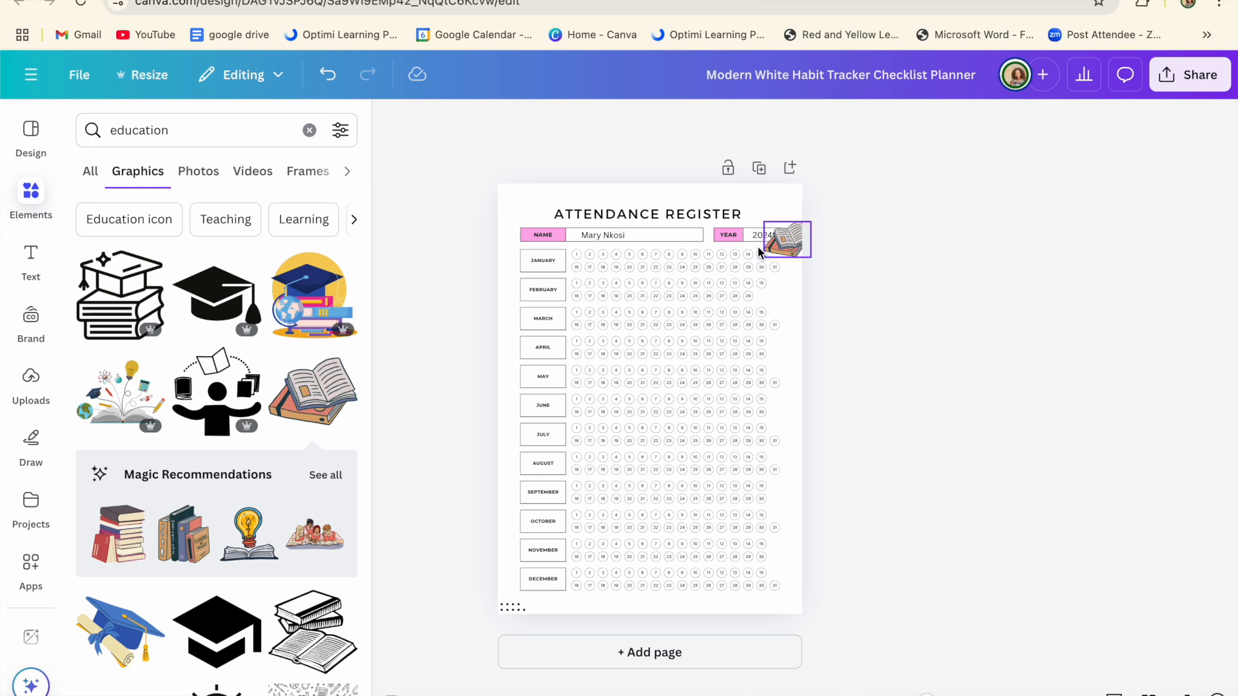
left_click_drag(781, 243, 766, 205)
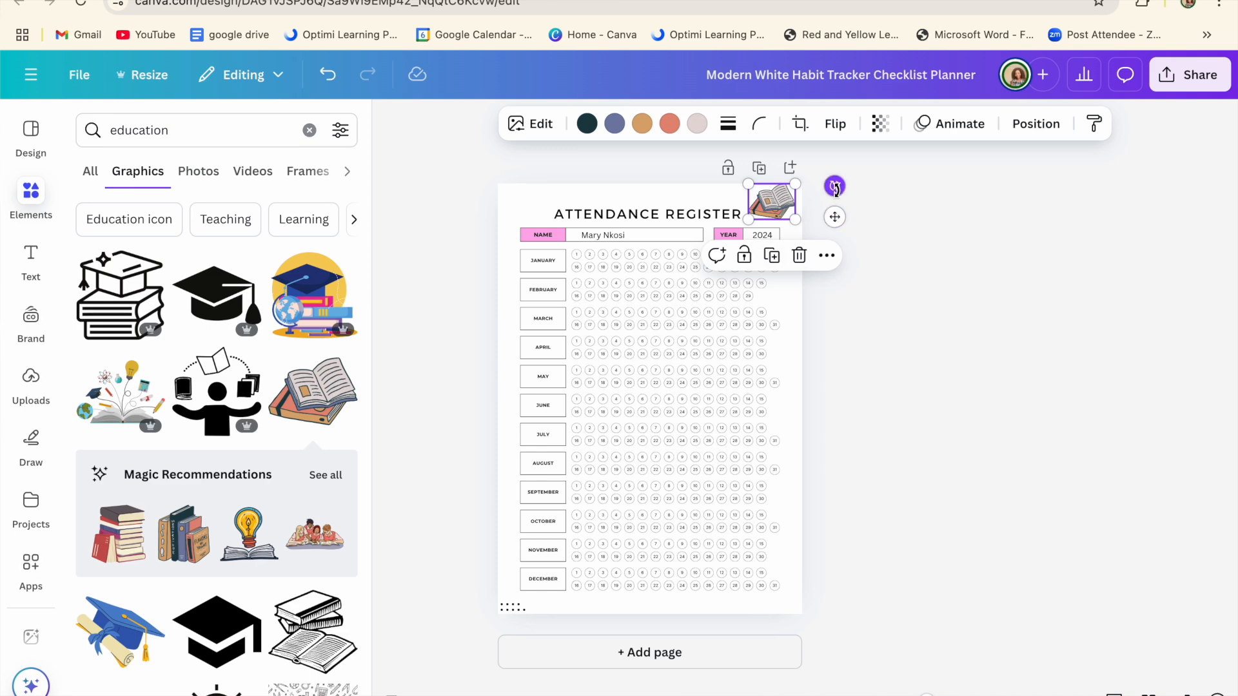
left_click_drag(834, 186, 831, 233)
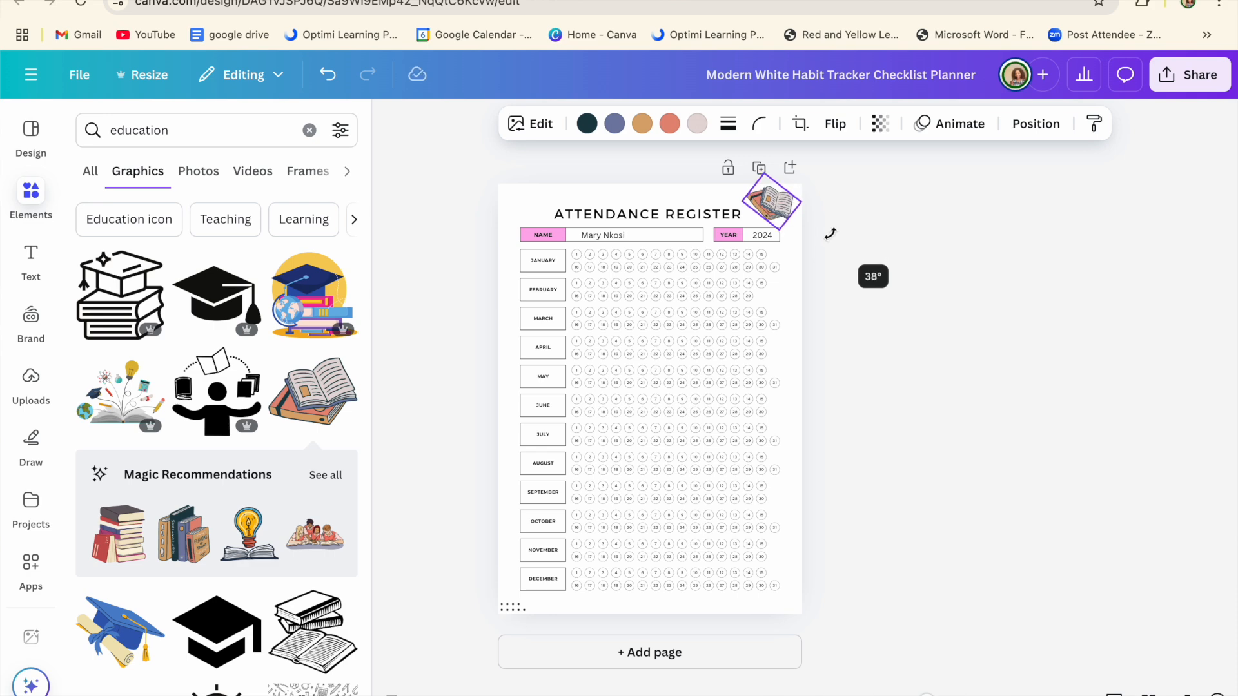
left_click_drag(831, 233, 832, 232)
left_click(903, 213)
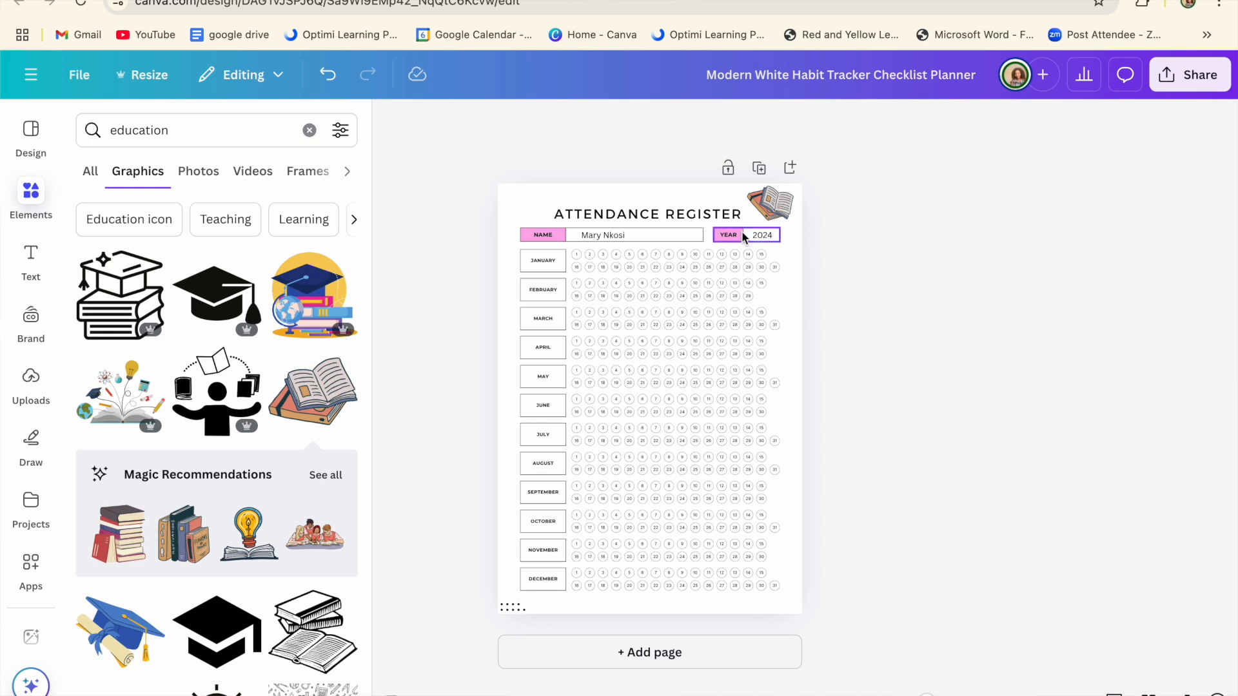
Step: Recolour the book's coral and orange parts pink and its blue-grey part lavender
left_click(767, 212)
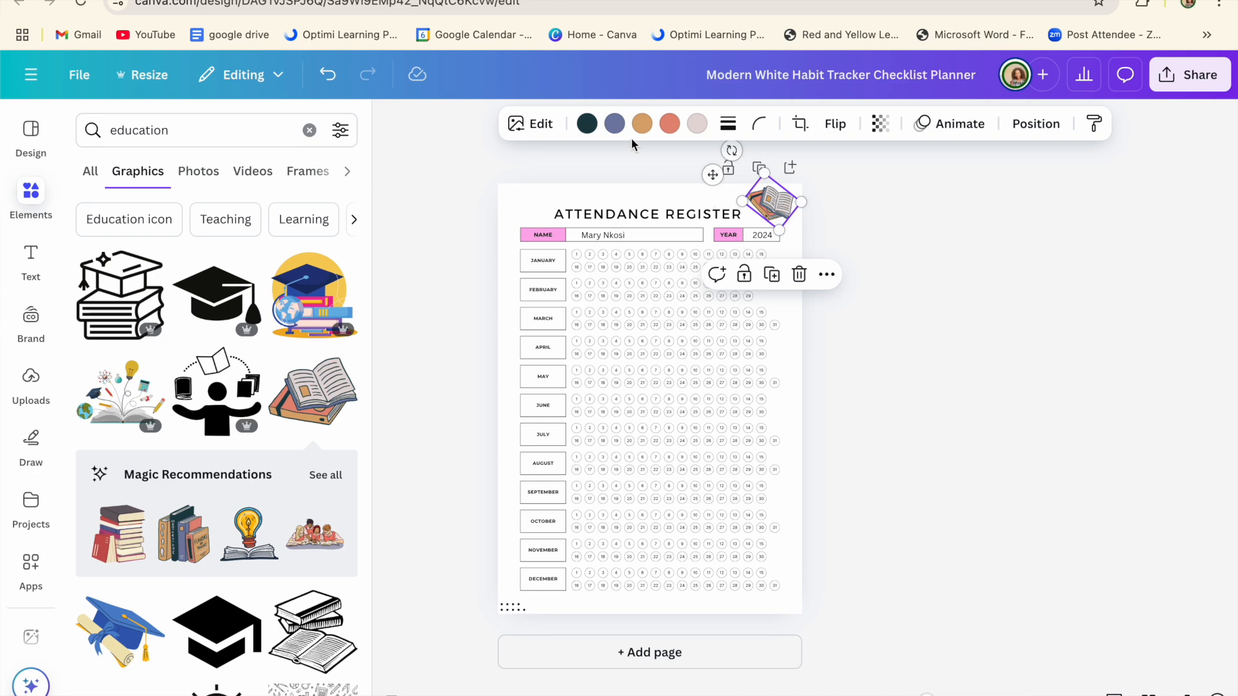
left_click(668, 128)
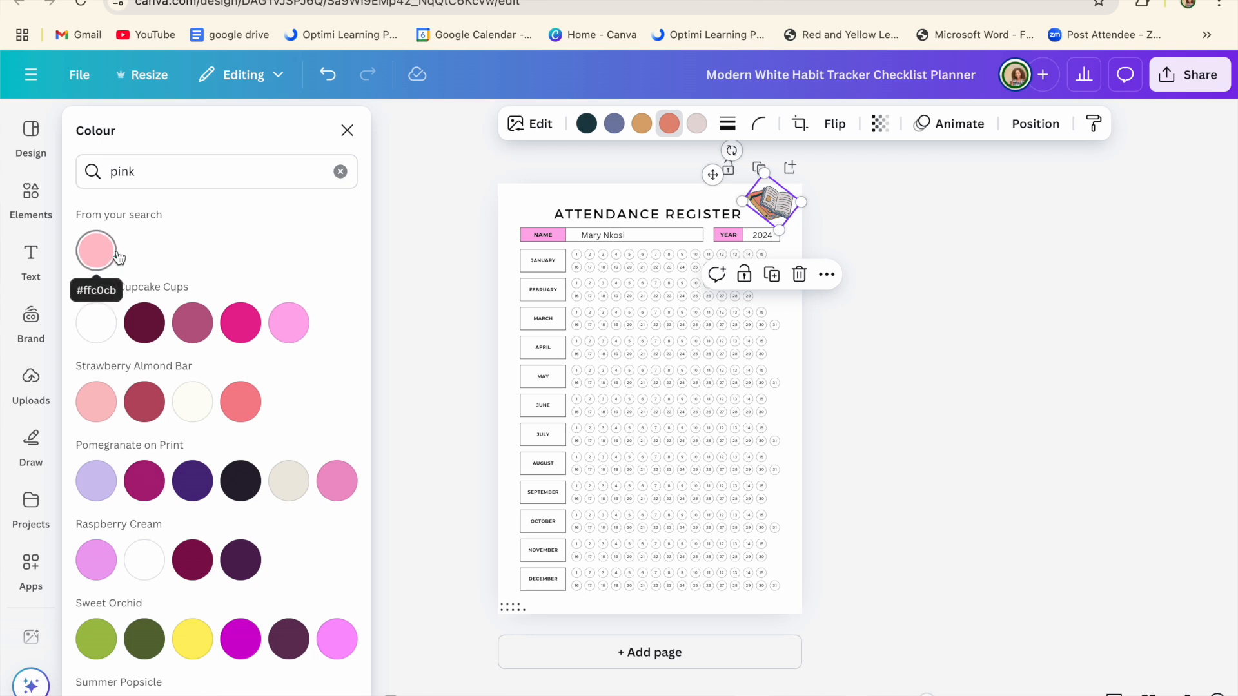
left_click(293, 332)
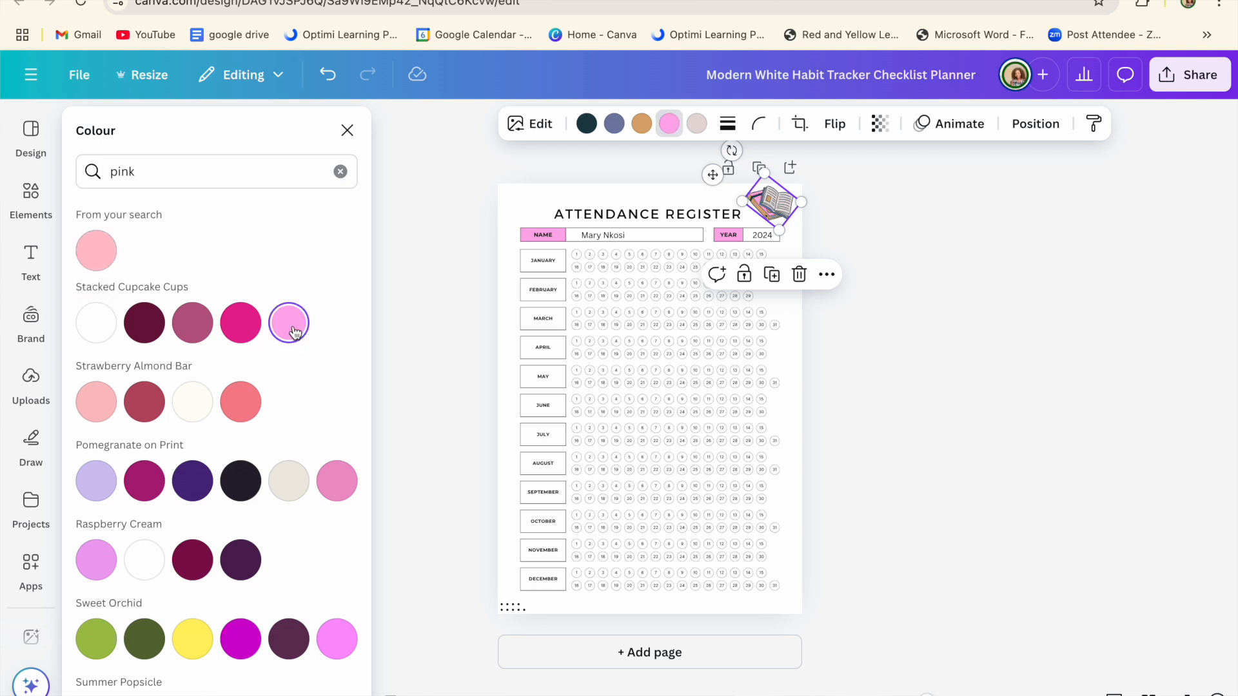
key("Escape")
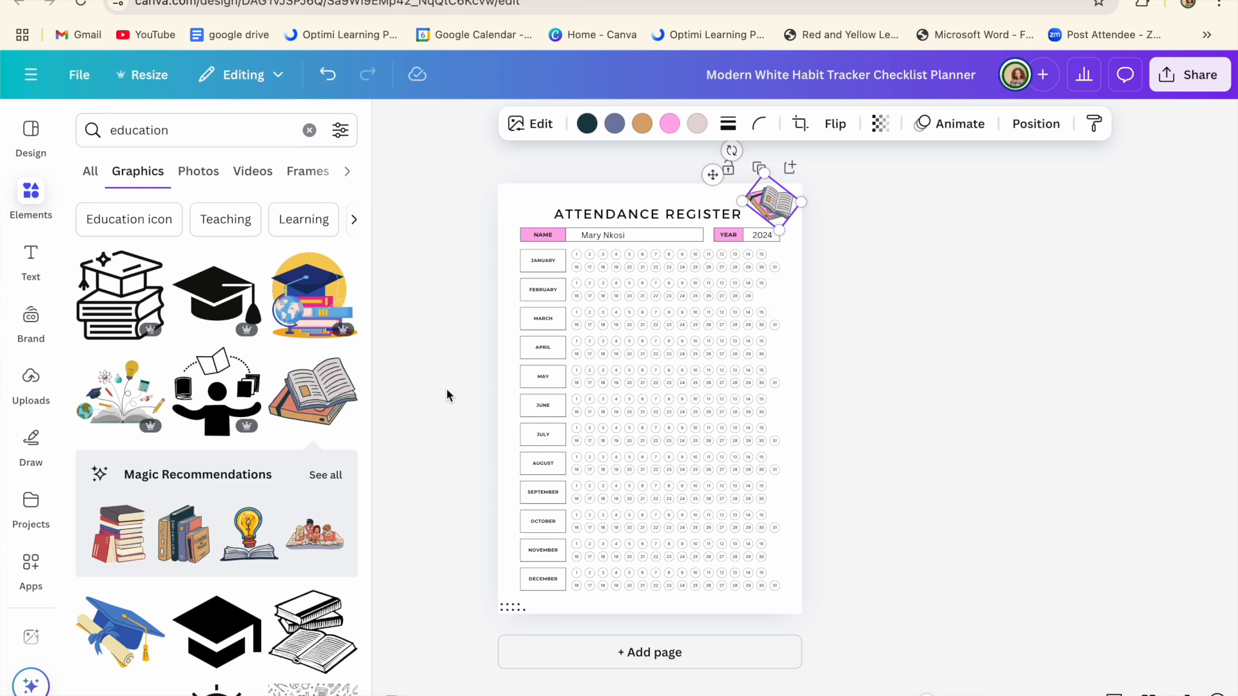
left_click(614, 125)
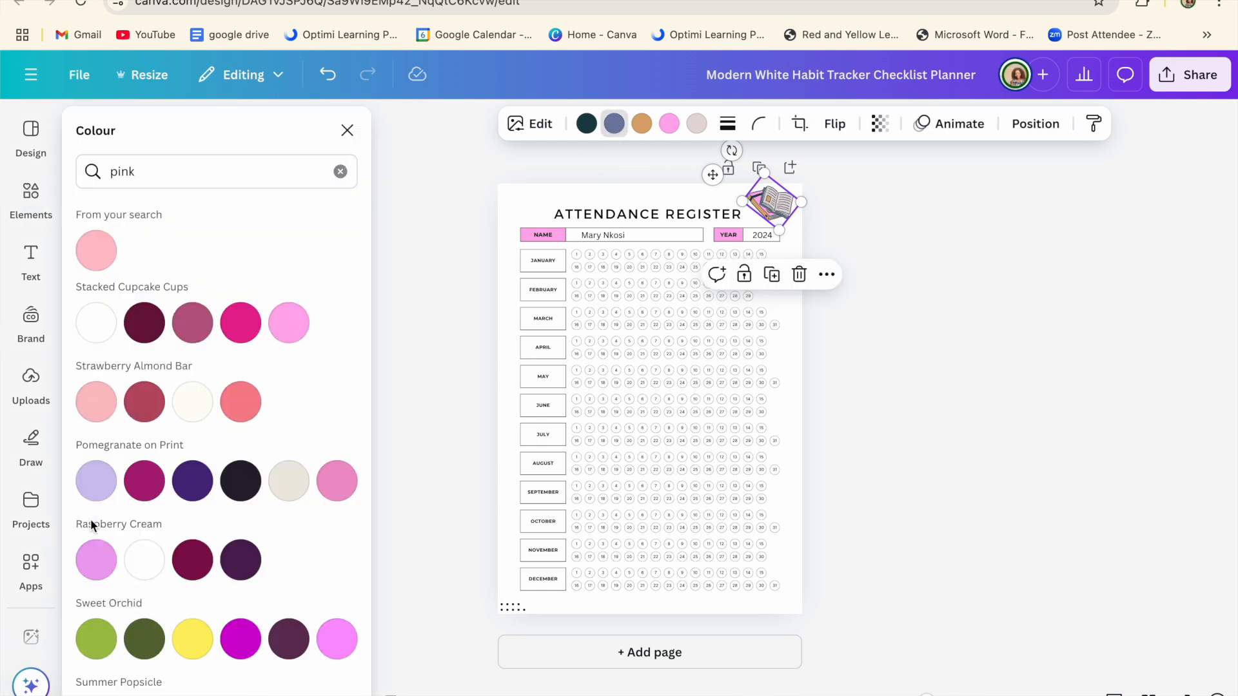
left_click(96, 481)
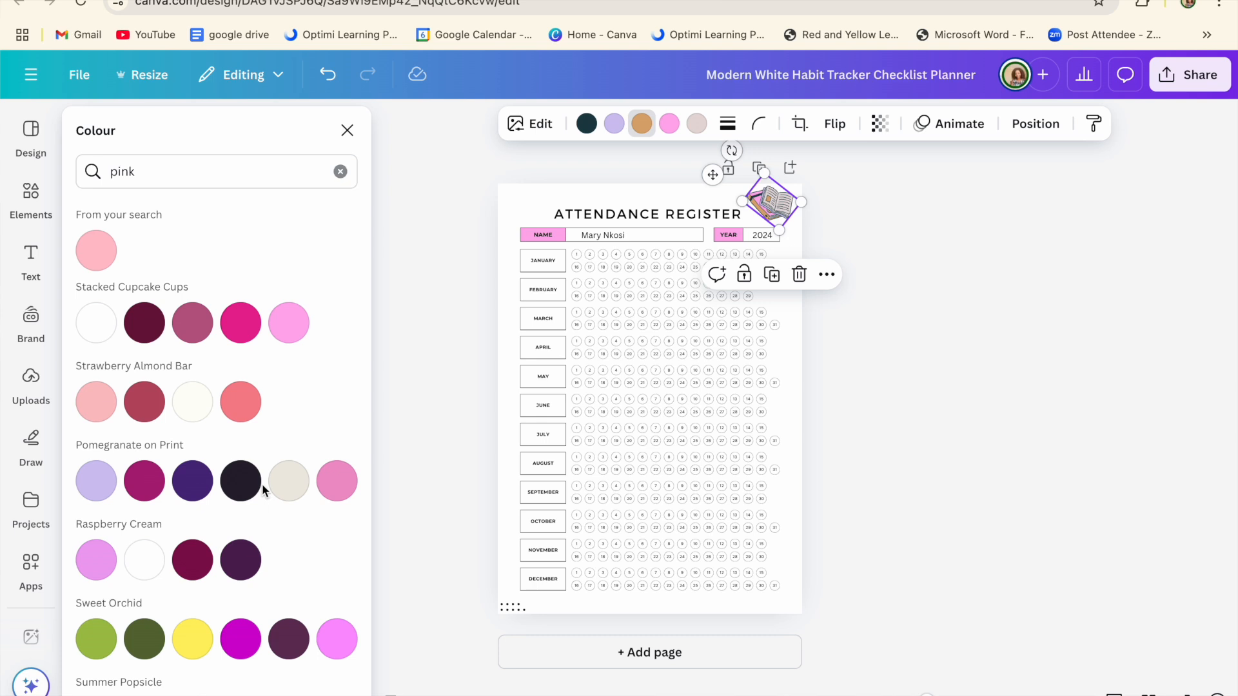
left_click(289, 326)
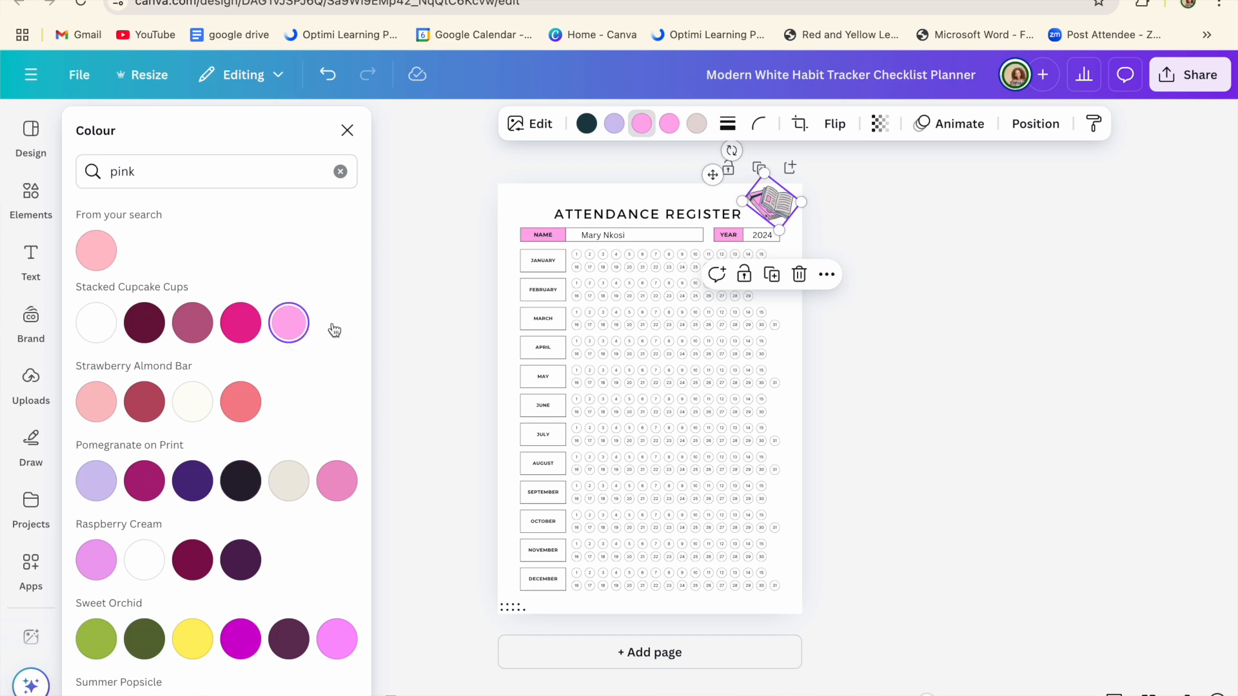
left_click(968, 306)
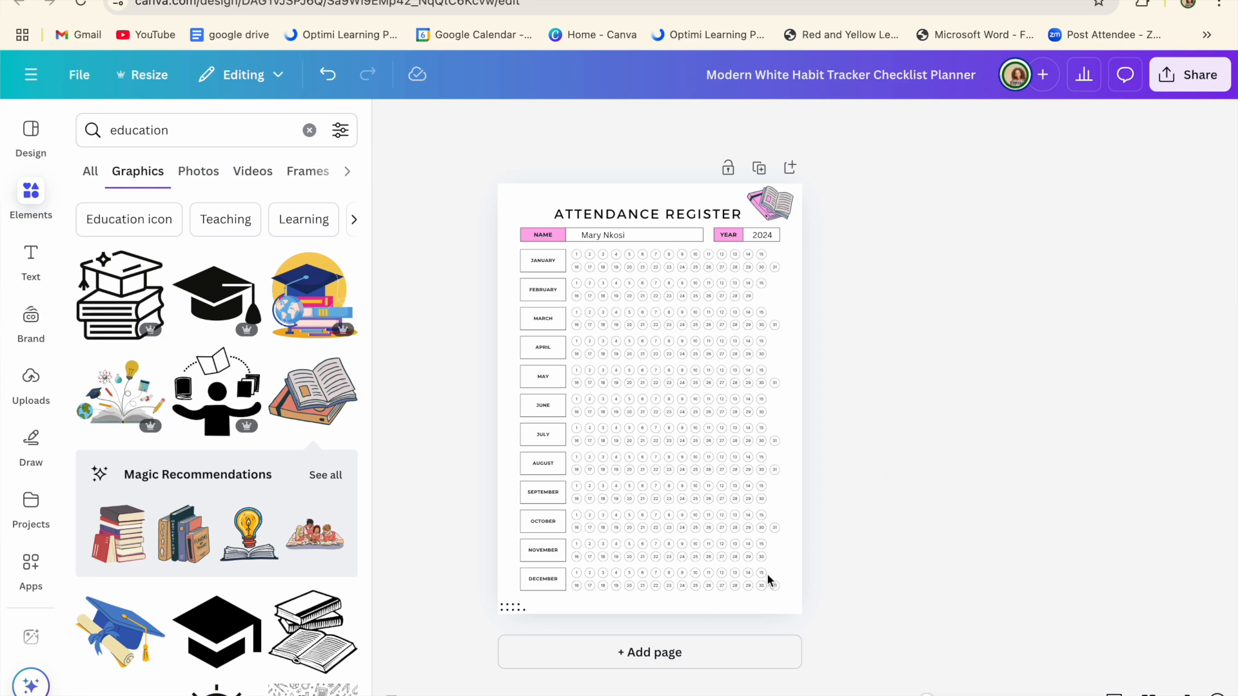
Step: Download the register as a PDF Standard file and open the downloaded PDF
left_click(1198, 79)
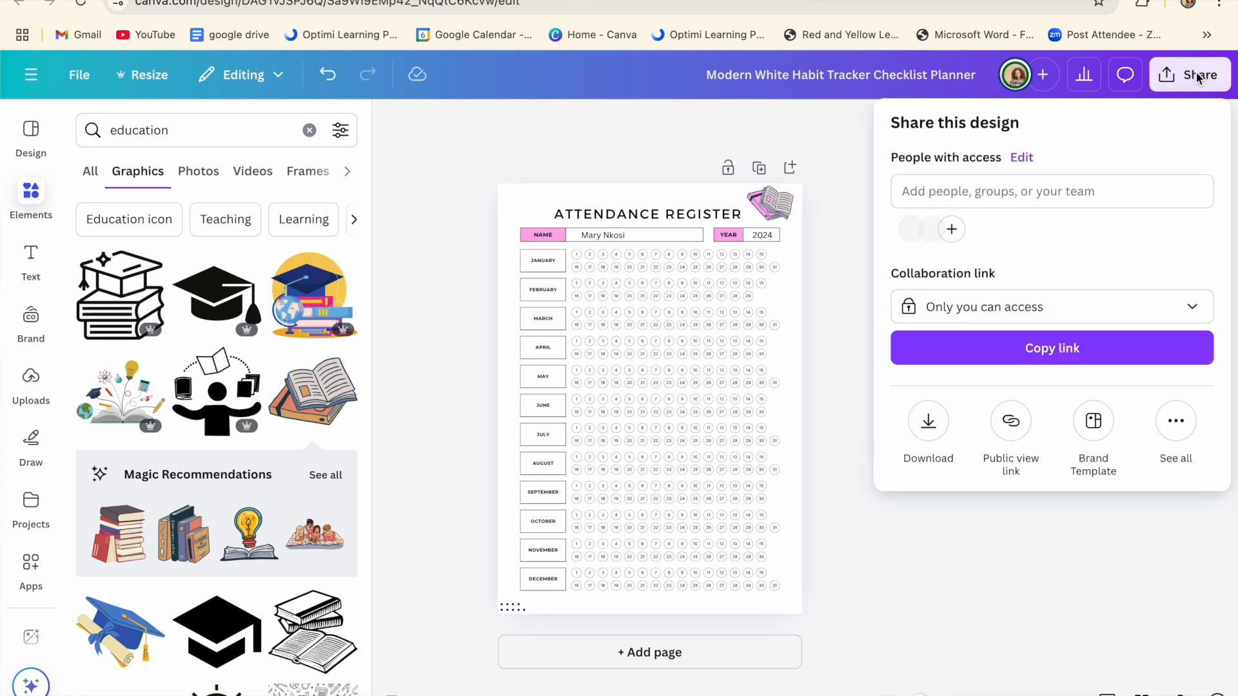
left_click(929, 422)
left_click(1047, 352)
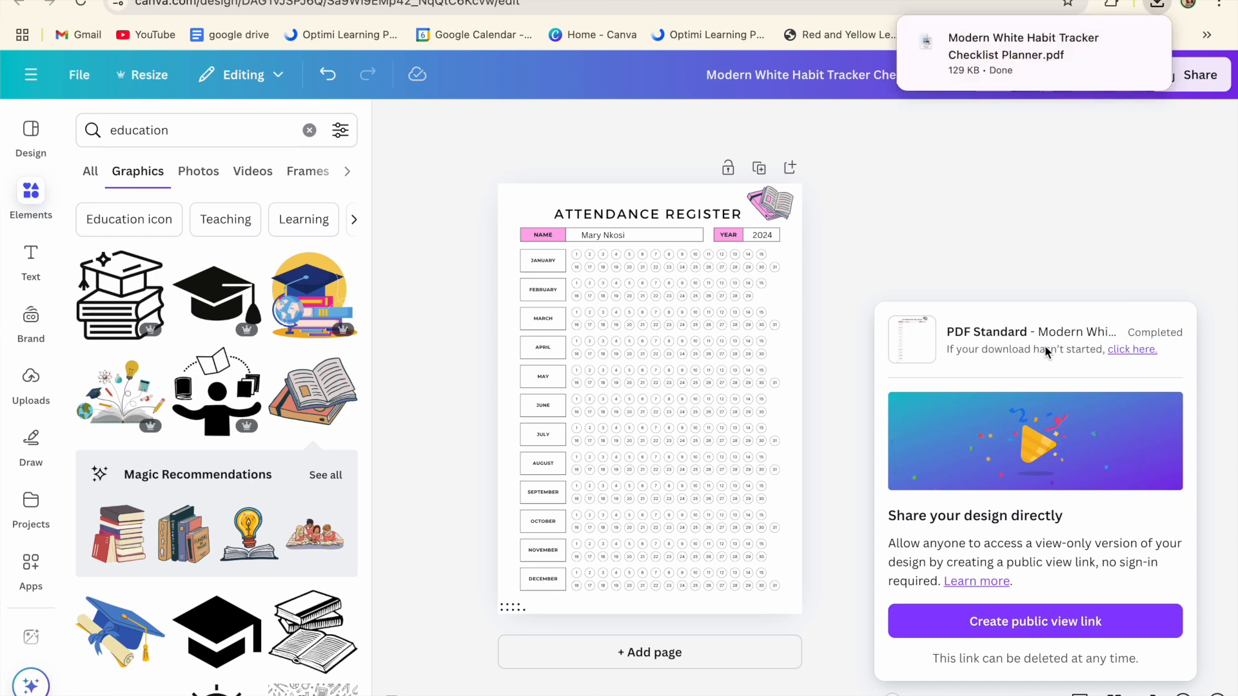
left_click(974, 48)
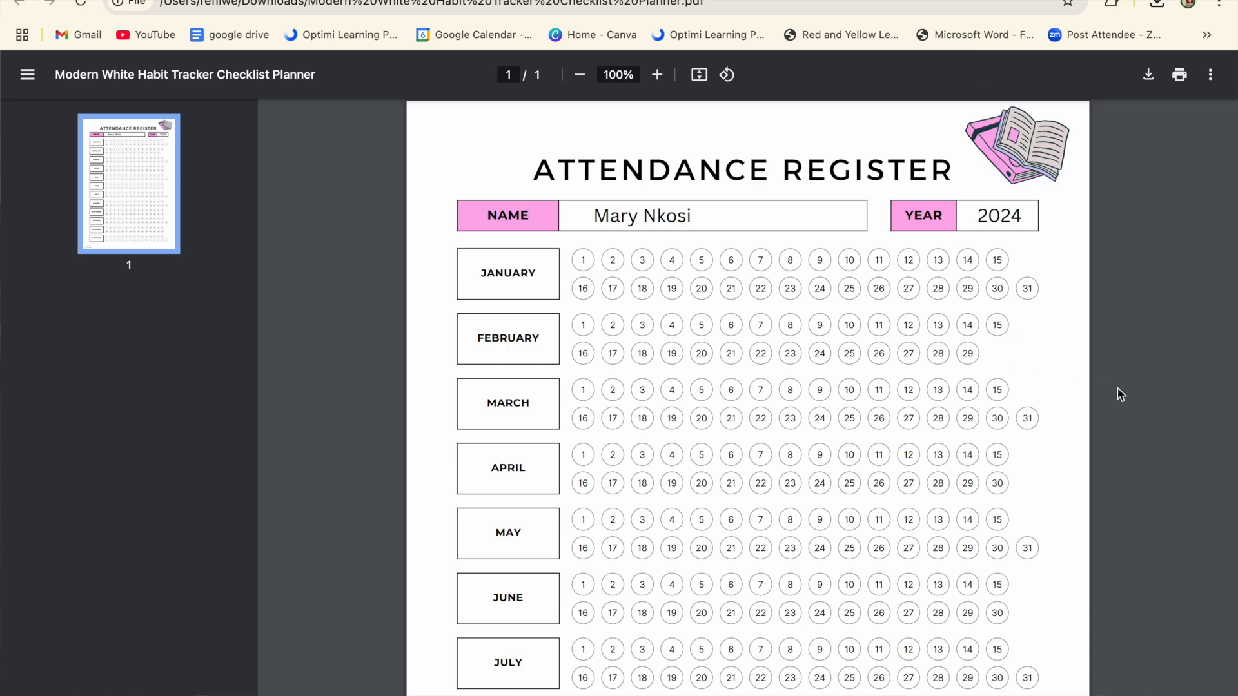
Step: Scroll through the downloaded PDF to check every month of the register
scroll(1144, 405, "down", 5)
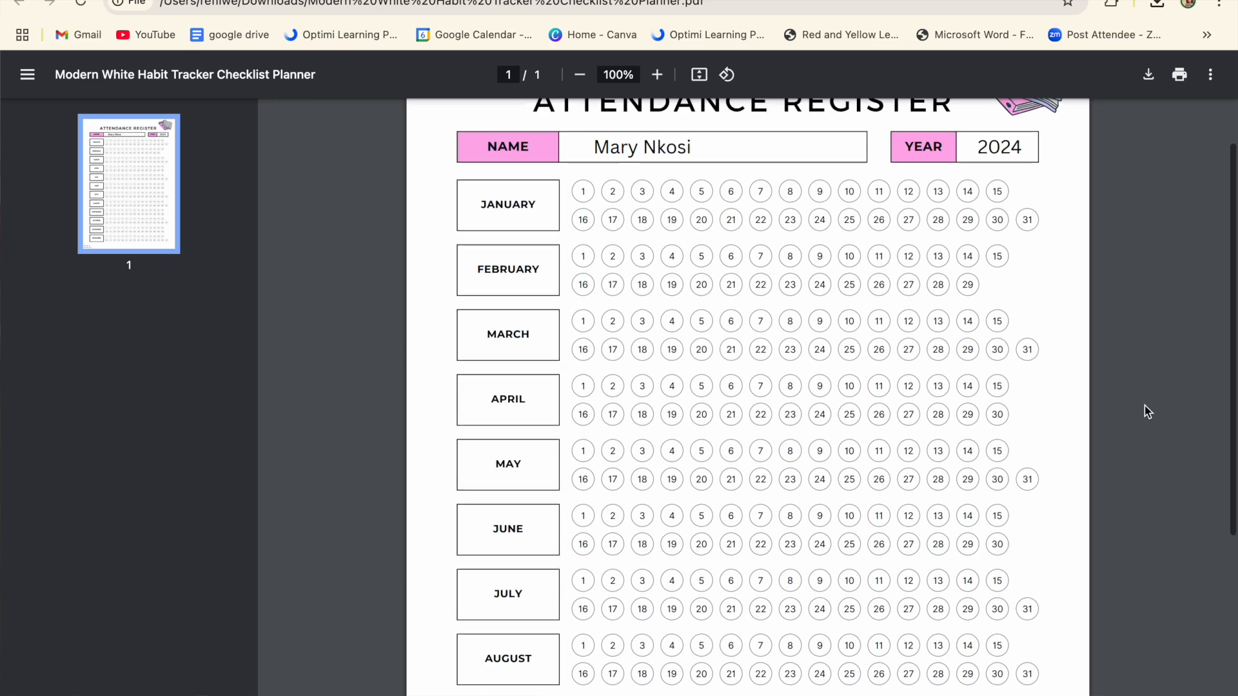
scroll(1144, 406, "up", 5)
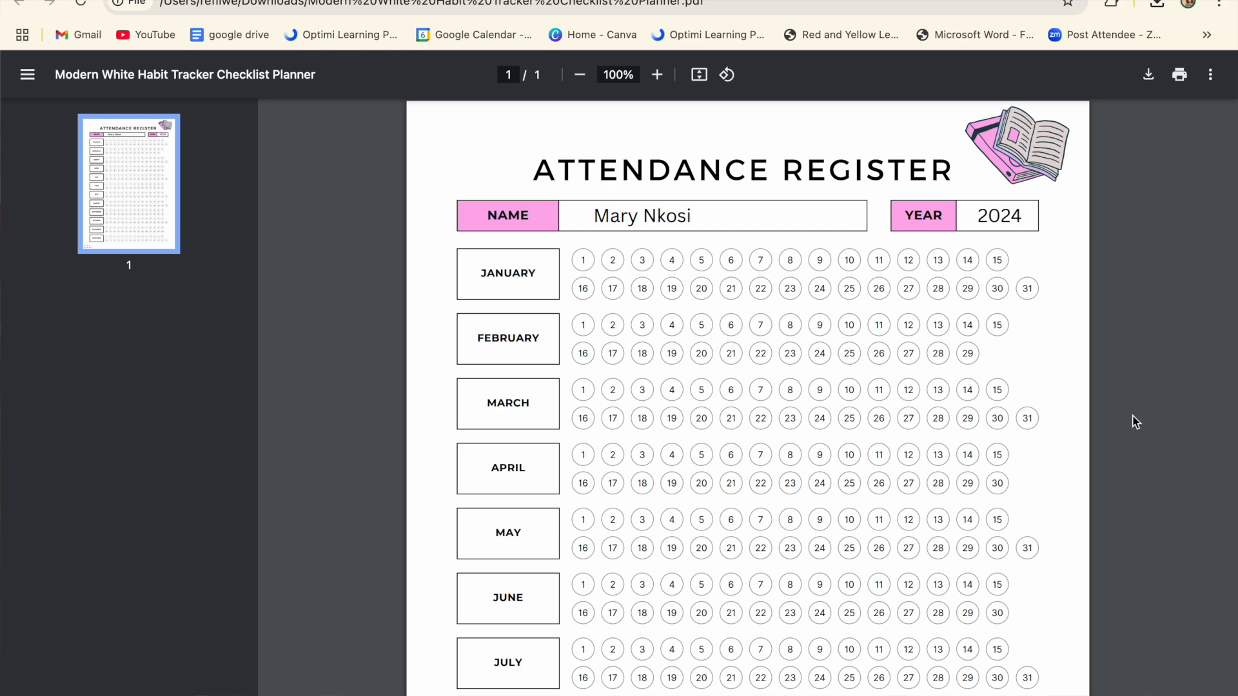
scroll(1136, 422, "down", 2)
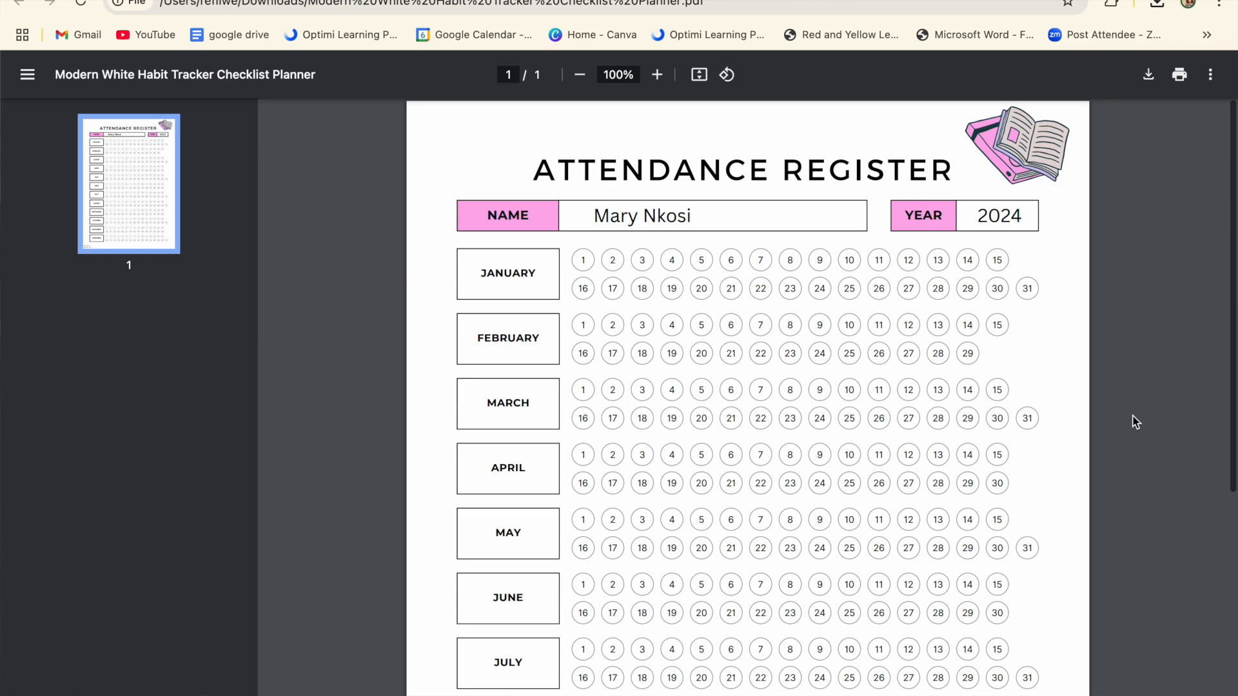
scroll(1136, 423, "up", 2)
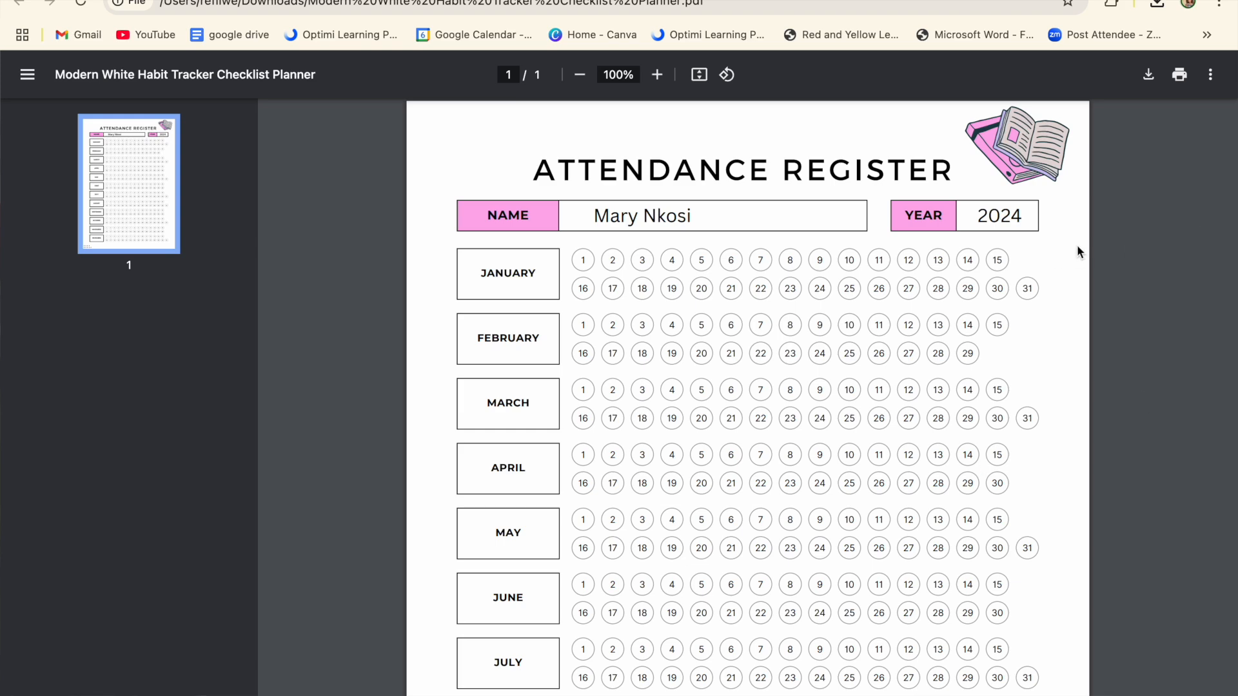
scroll(1080, 252, "down", 1)
scroll(1079, 252, "down", 5)
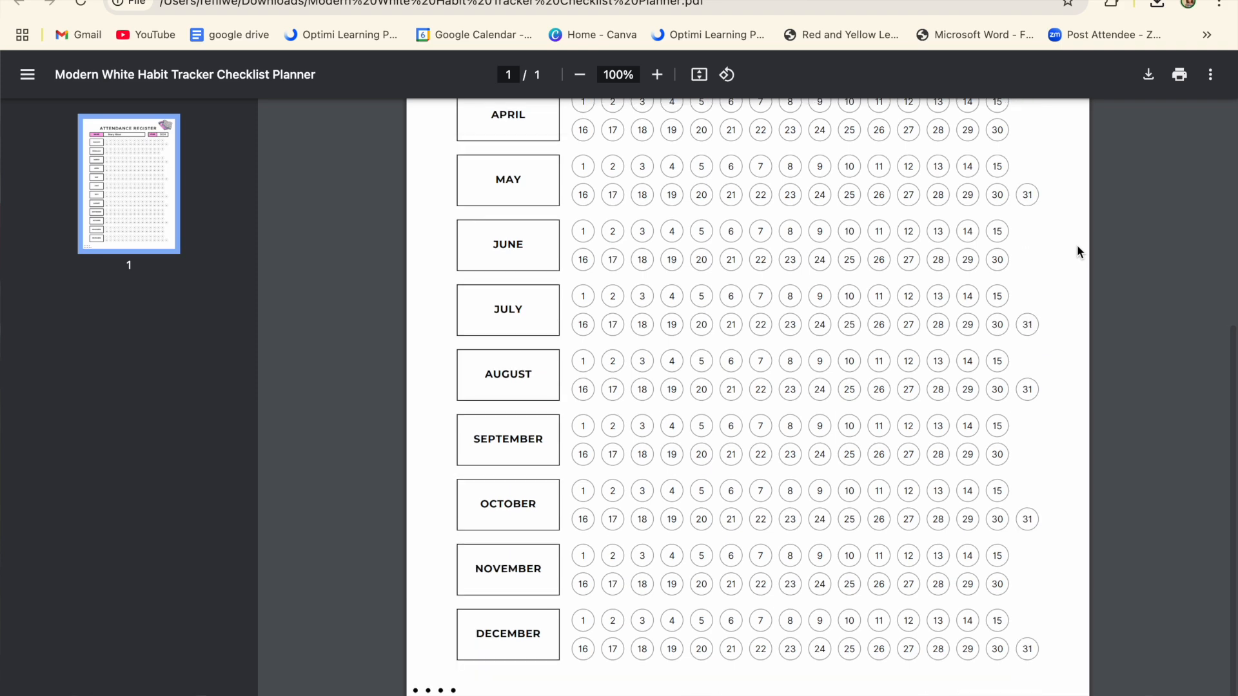
scroll(1078, 252, "up", 6)
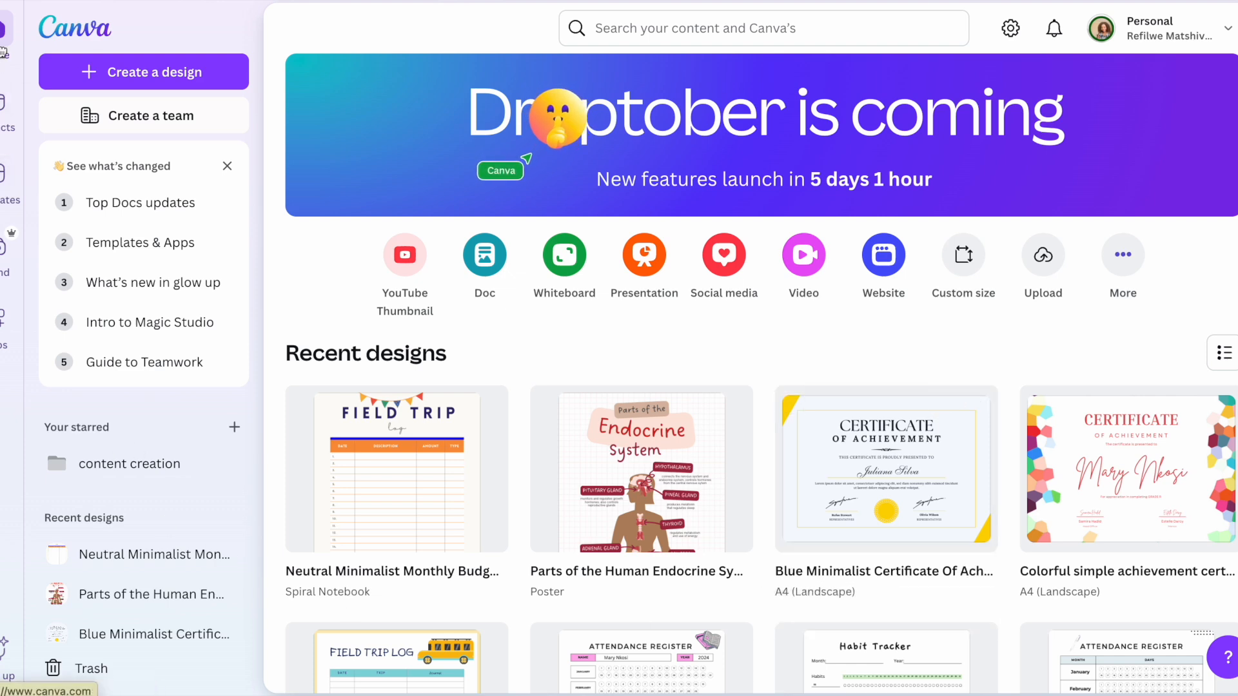
Step: Search Canva Templates for 'budget tracker' and open the Neutral Minimalist Monthly Budget Tracker planner
left_click(644, 28)
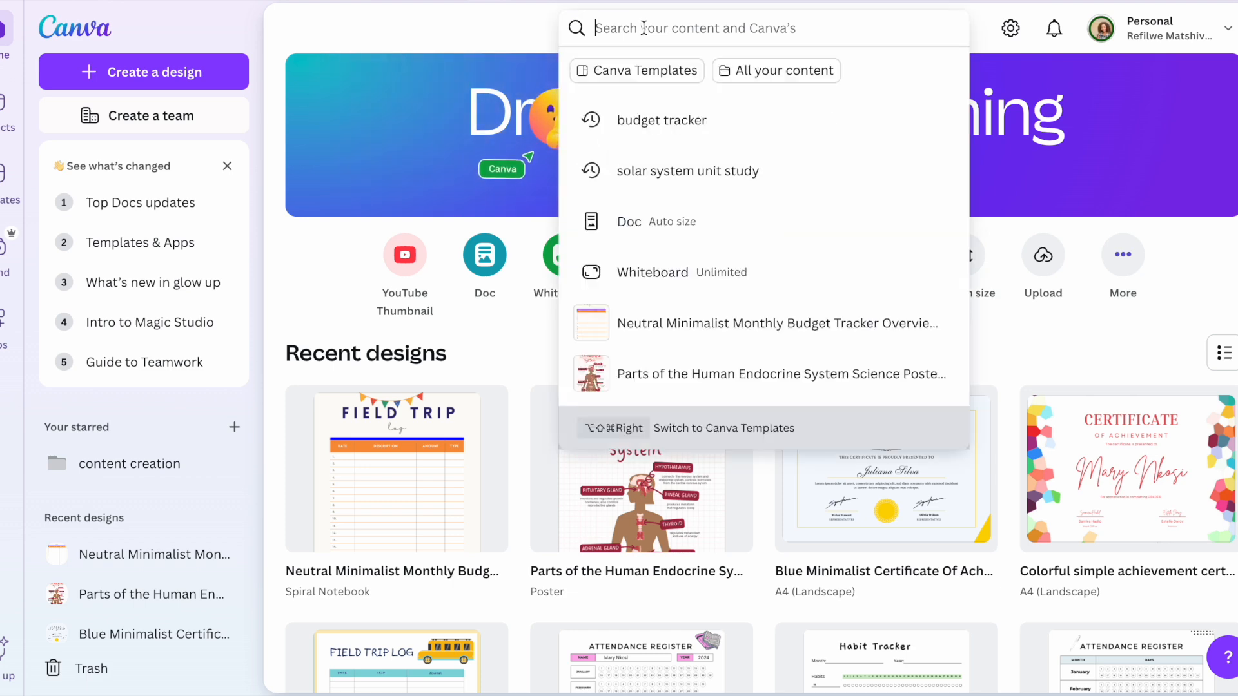
type("b")
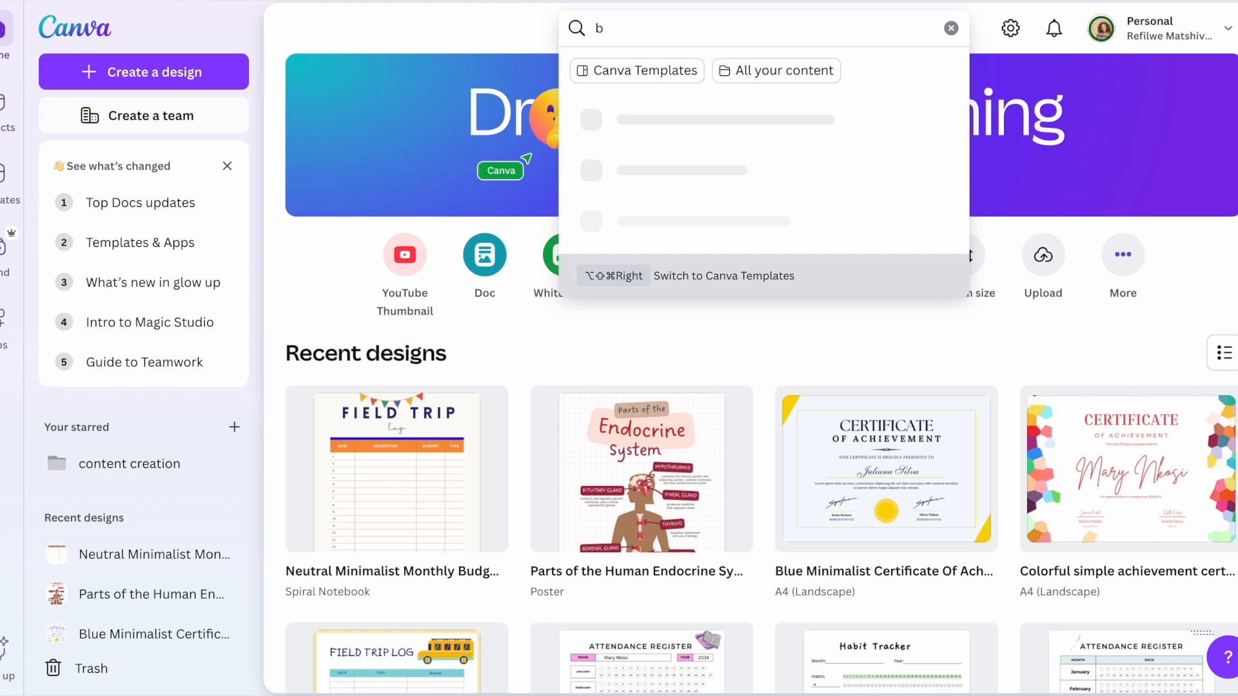
type("uget")
key("BackSpace")
key("BackSpace")
key("BackSpace")
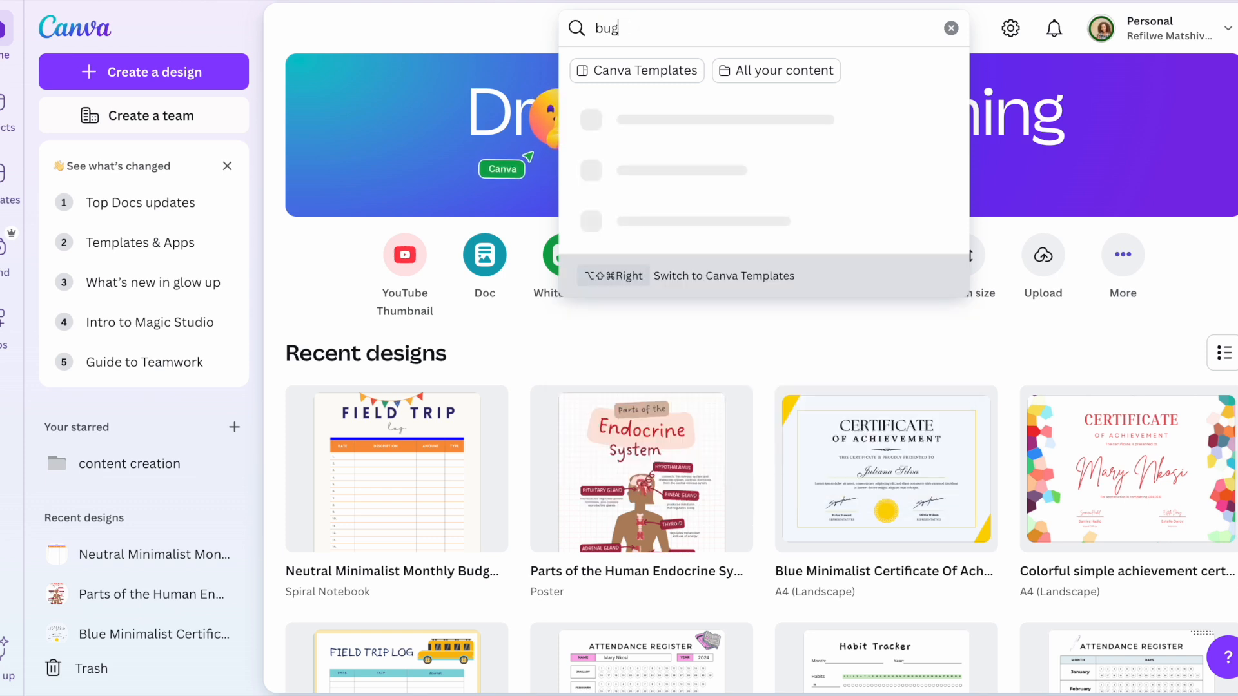
type("dget")
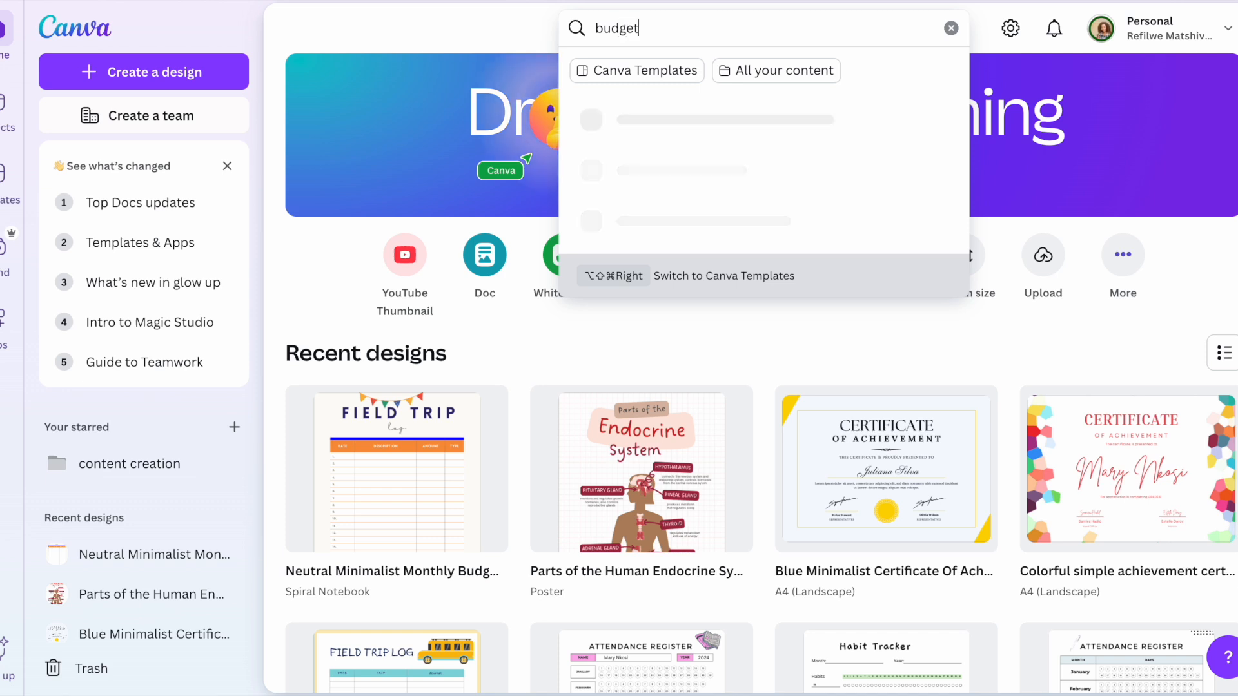
type(" tracker")
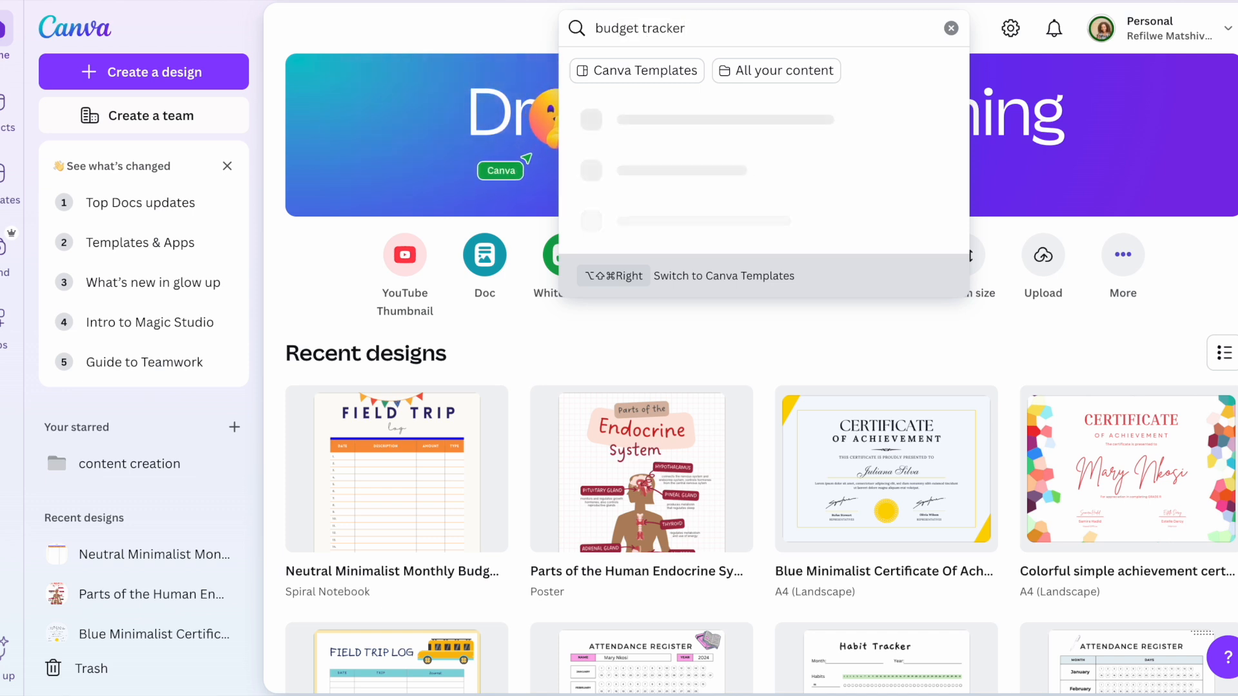
key("Return")
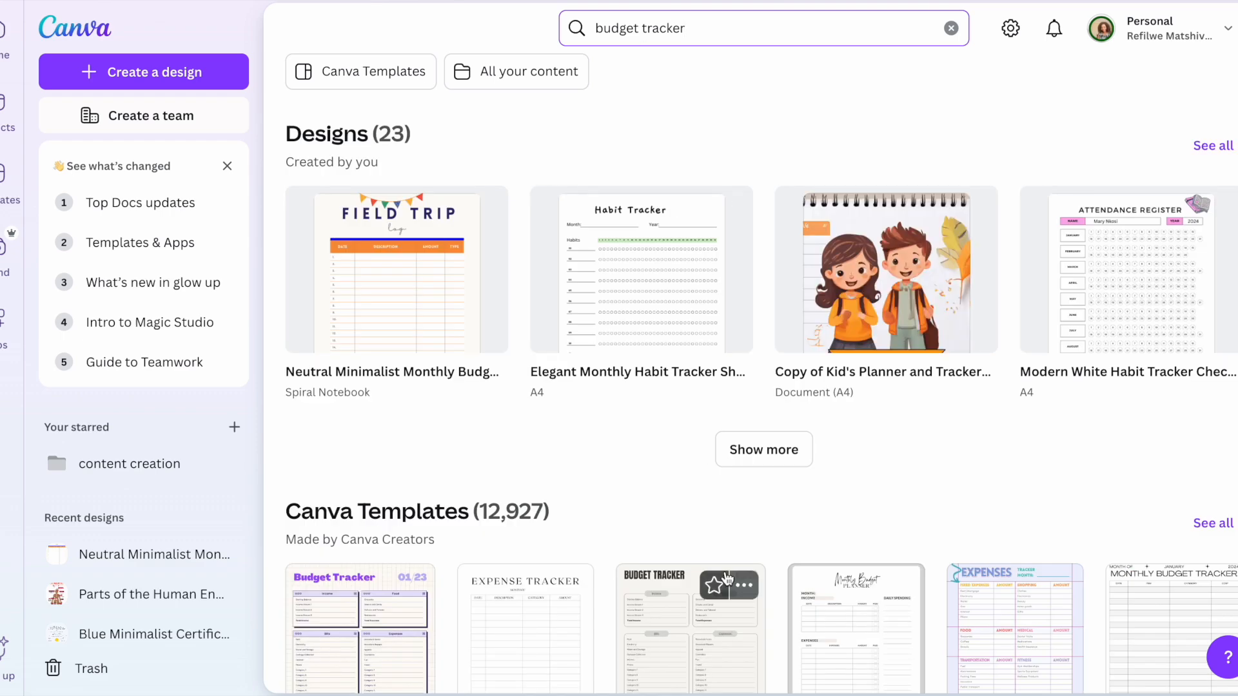
left_click(373, 72)
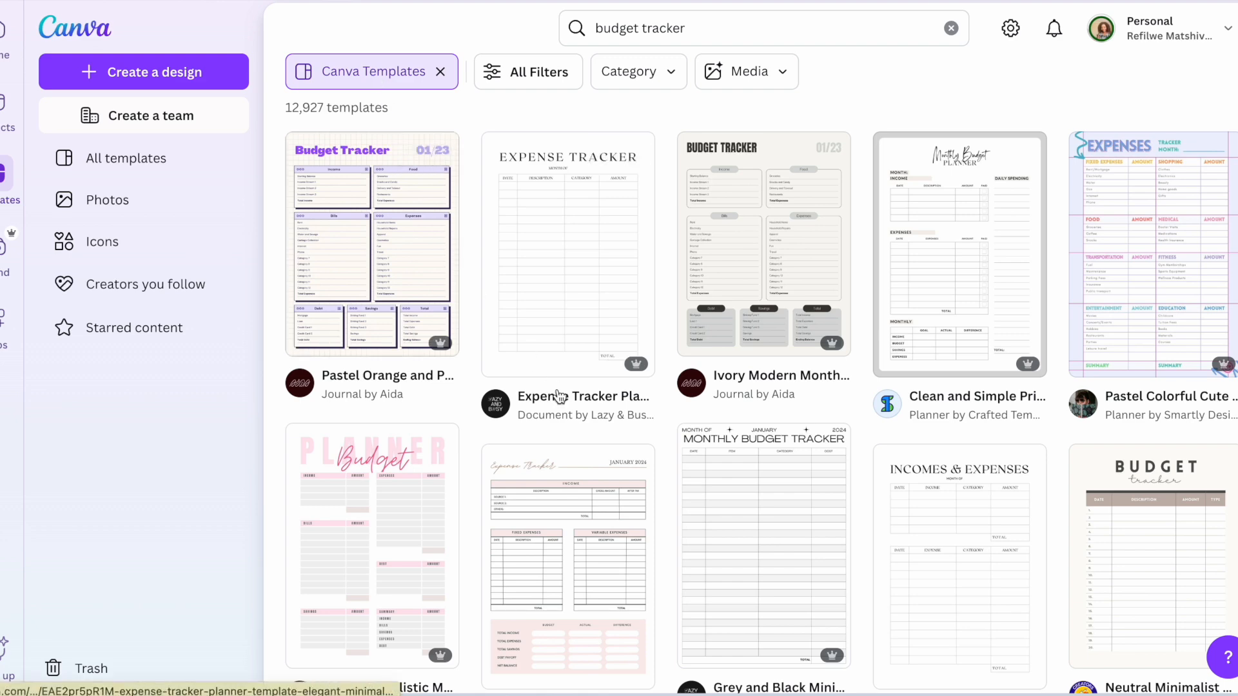
scroll(558, 397, "down", 3)
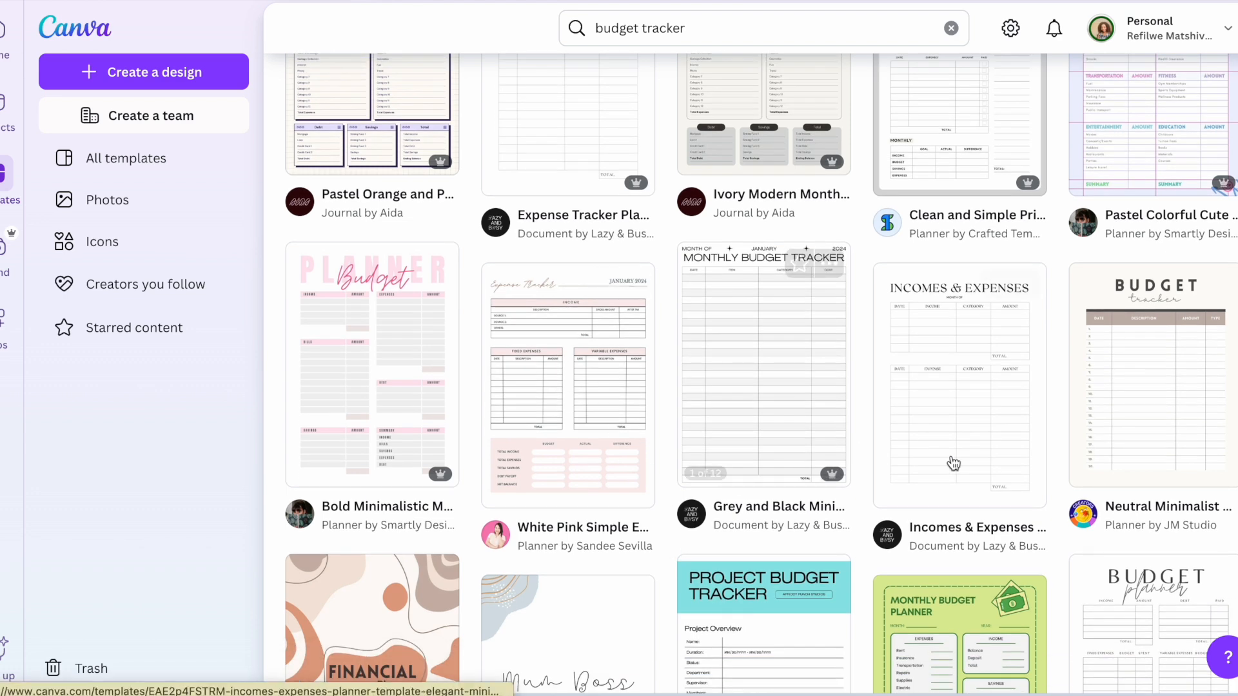
left_click(1147, 416)
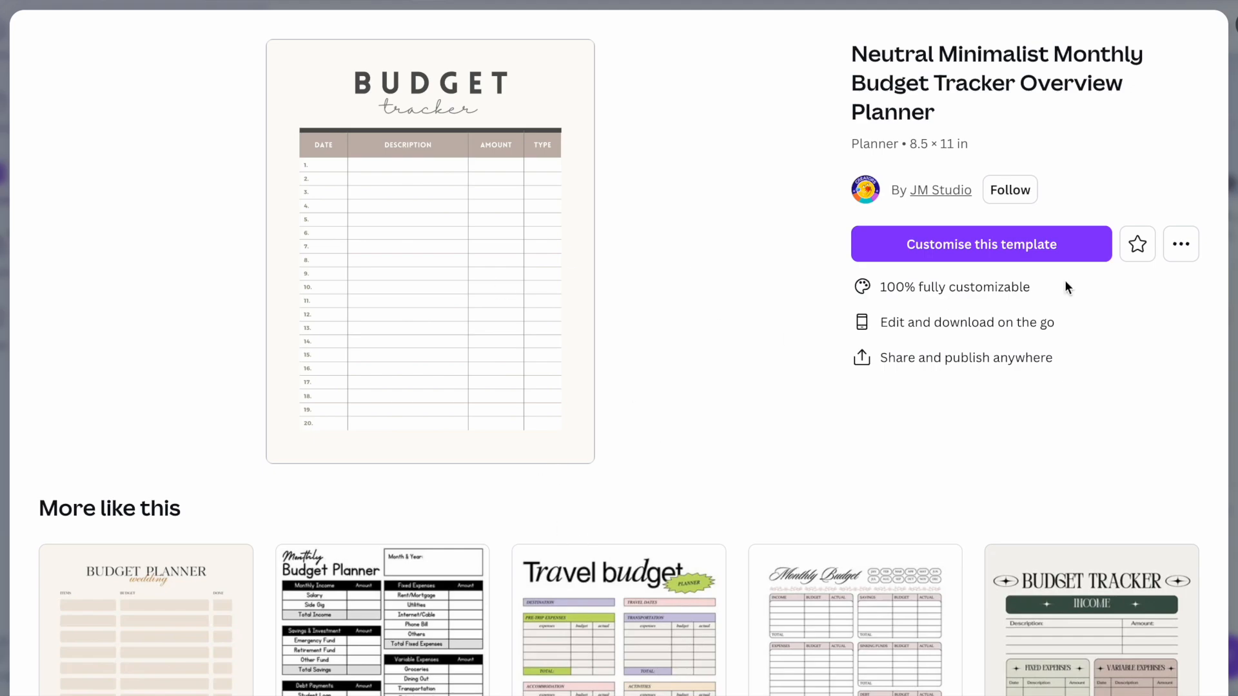
Step: Customise the template and retitle BUDGET as 'FIELD TRIP' on one line
left_click(1029, 249)
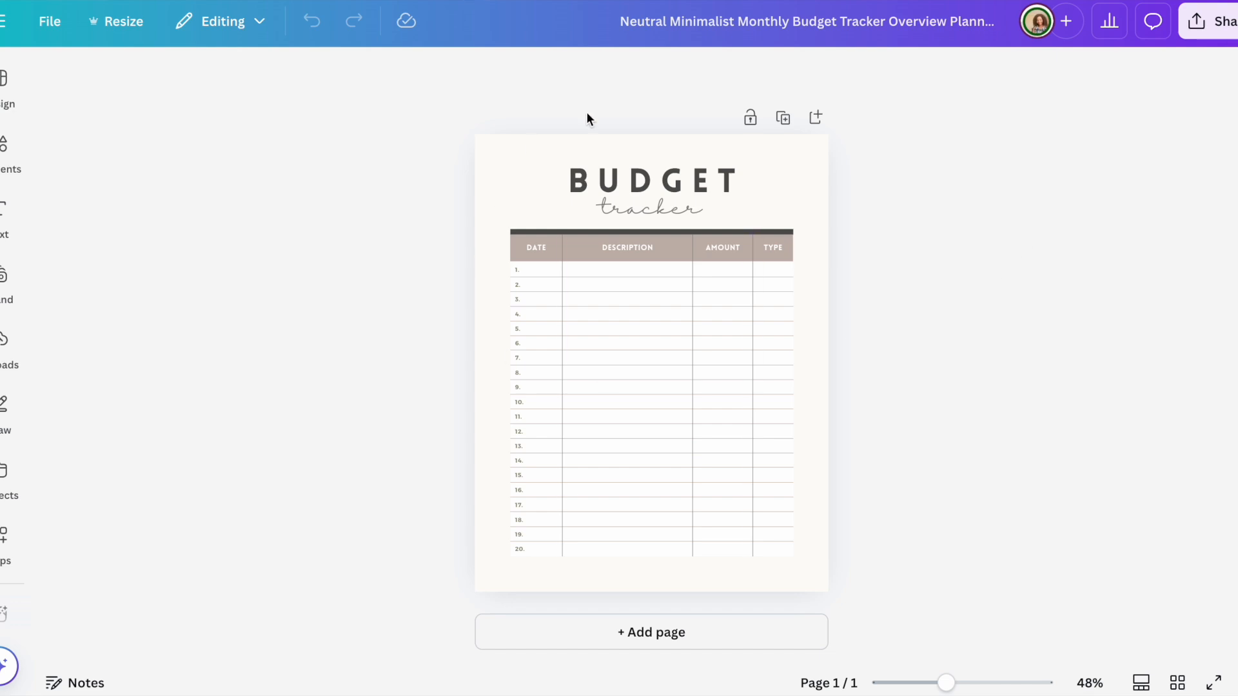
left_click(694, 172)
left_click(694, 172)
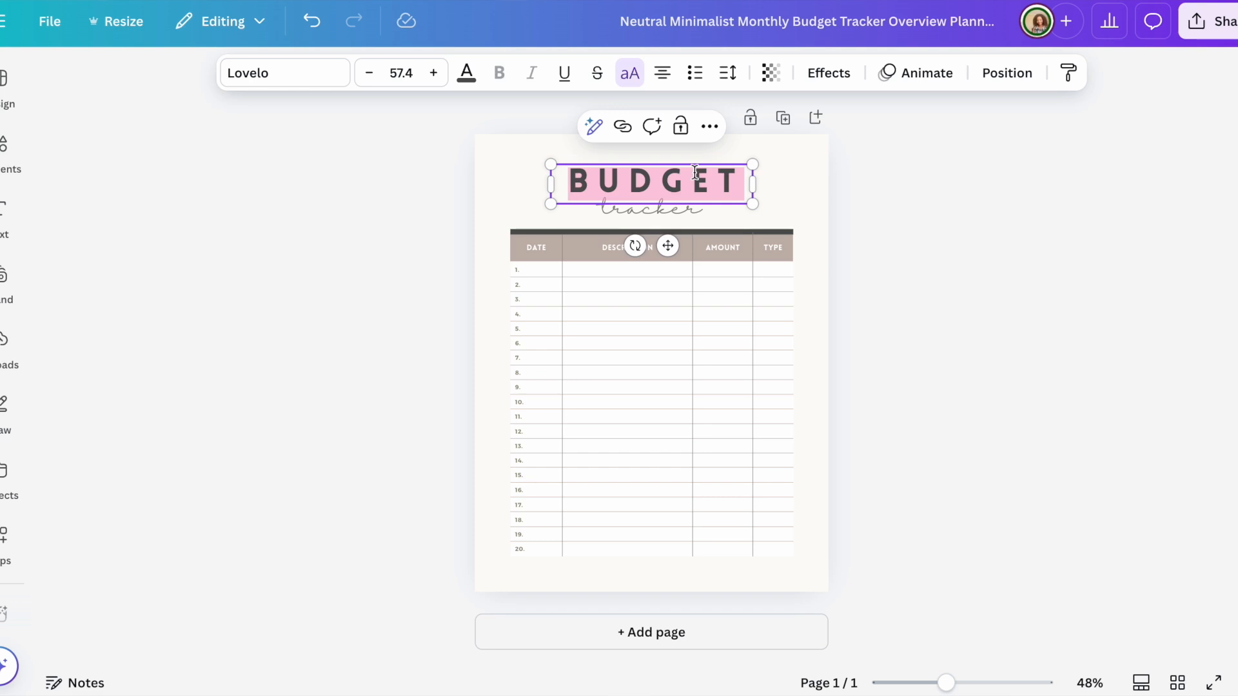
type("FIELD TR")
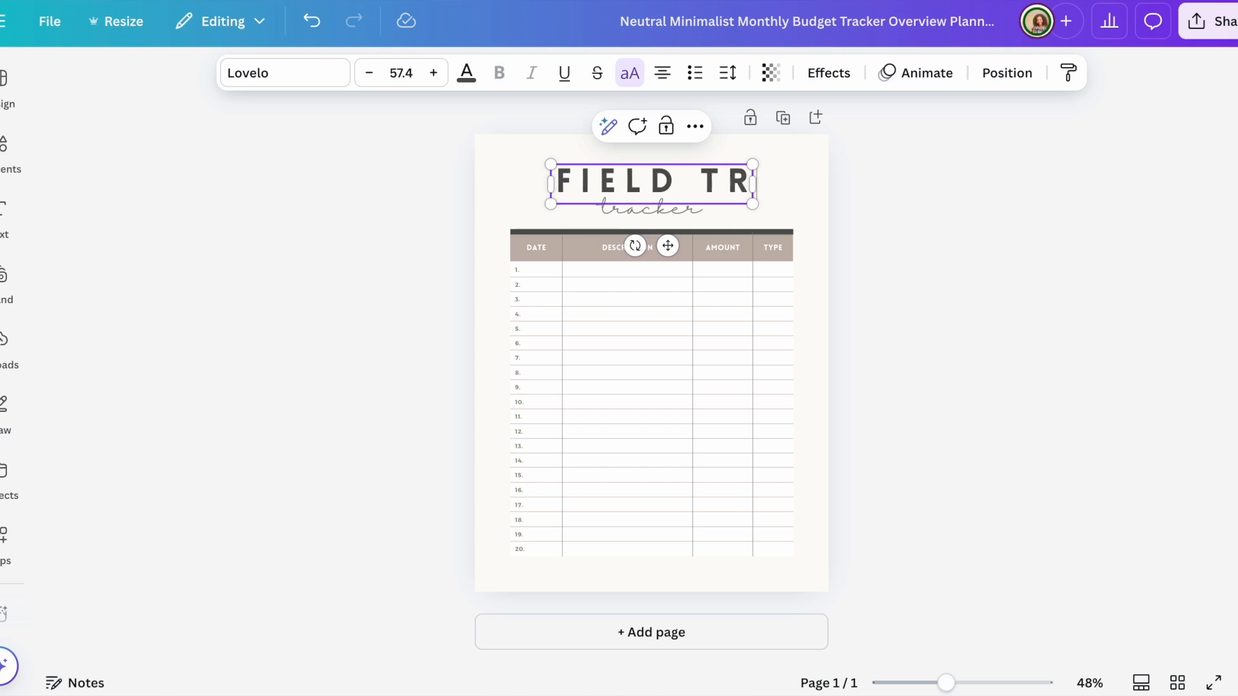
type("IP")
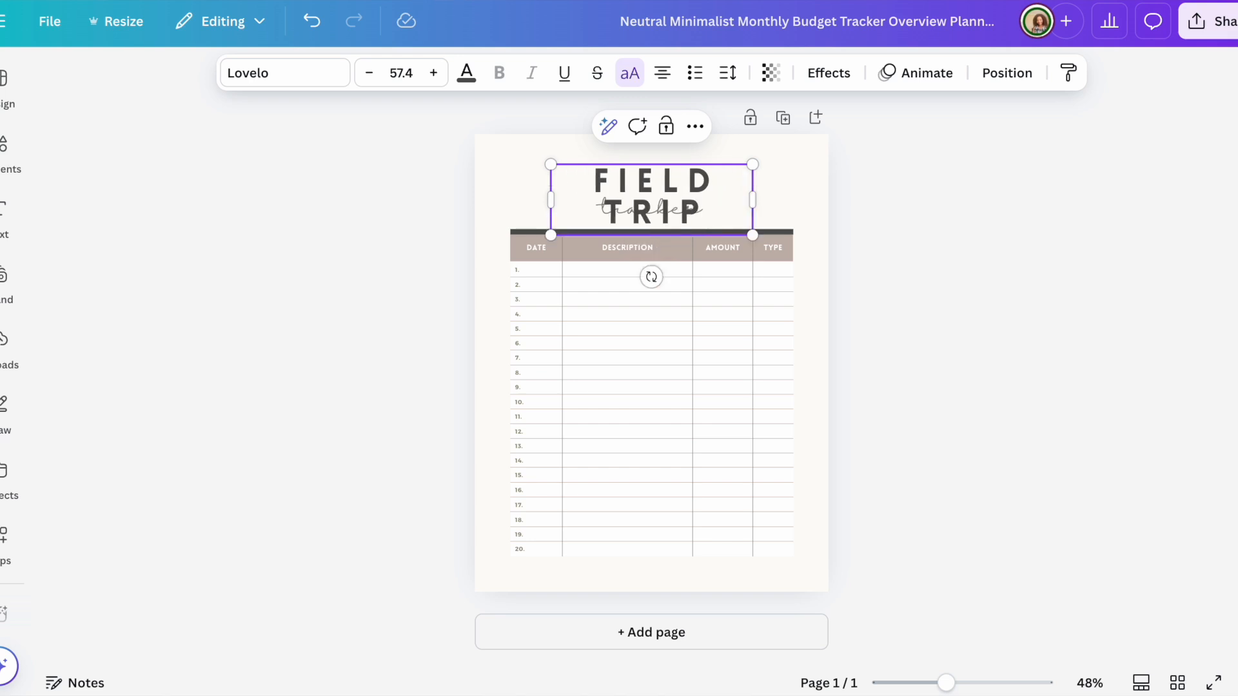
left_click_drag(753, 200, 722, 177)
left_click(832, 227)
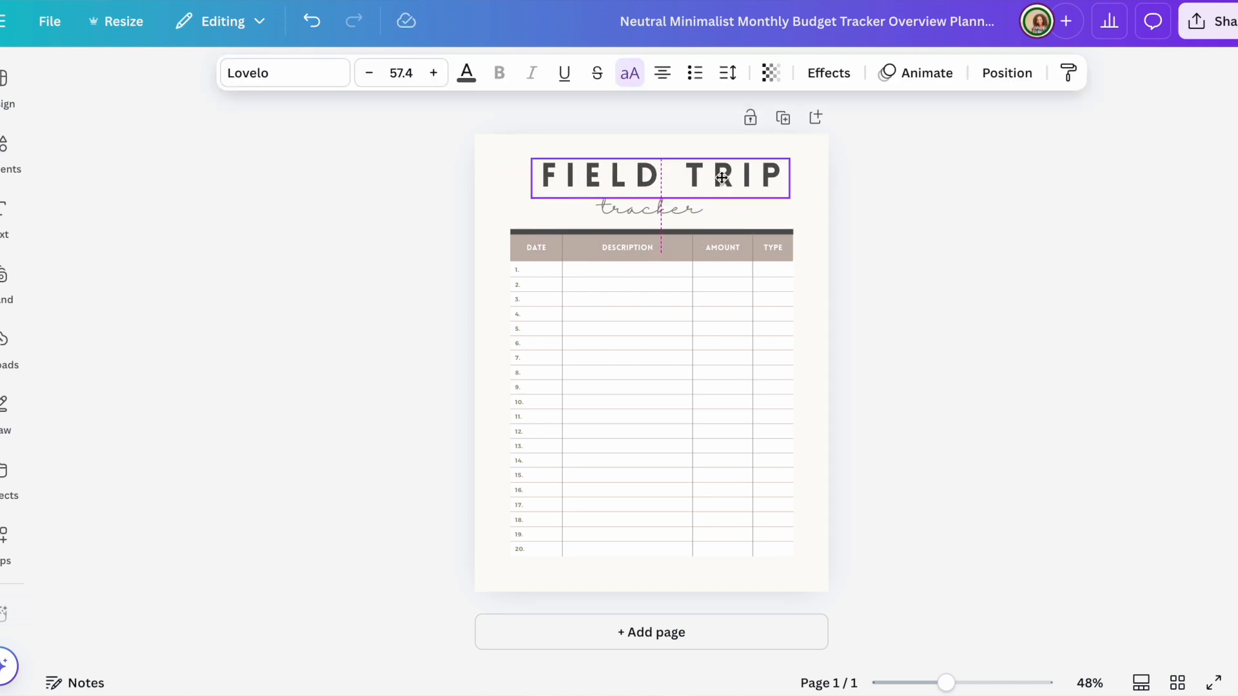
Step: Replace the 'tracker' subtitle with 'log'
left_click(683, 211)
left_click(683, 212)
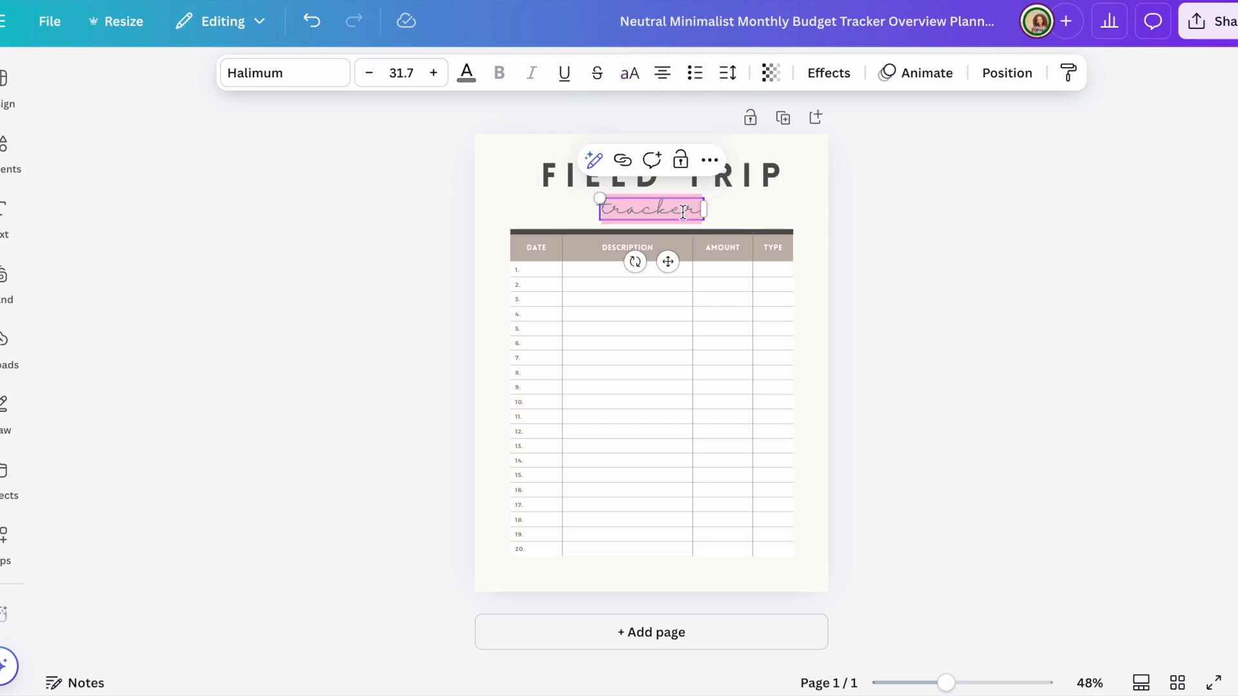
type("log")
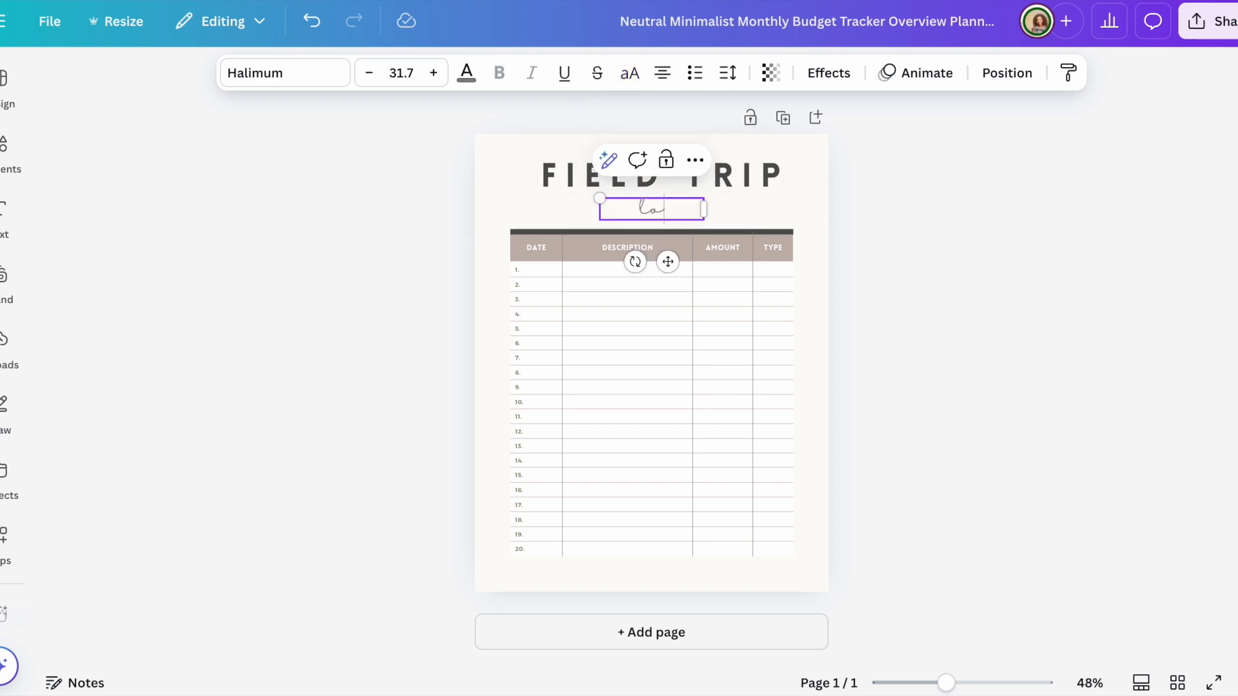
left_click(984, 267)
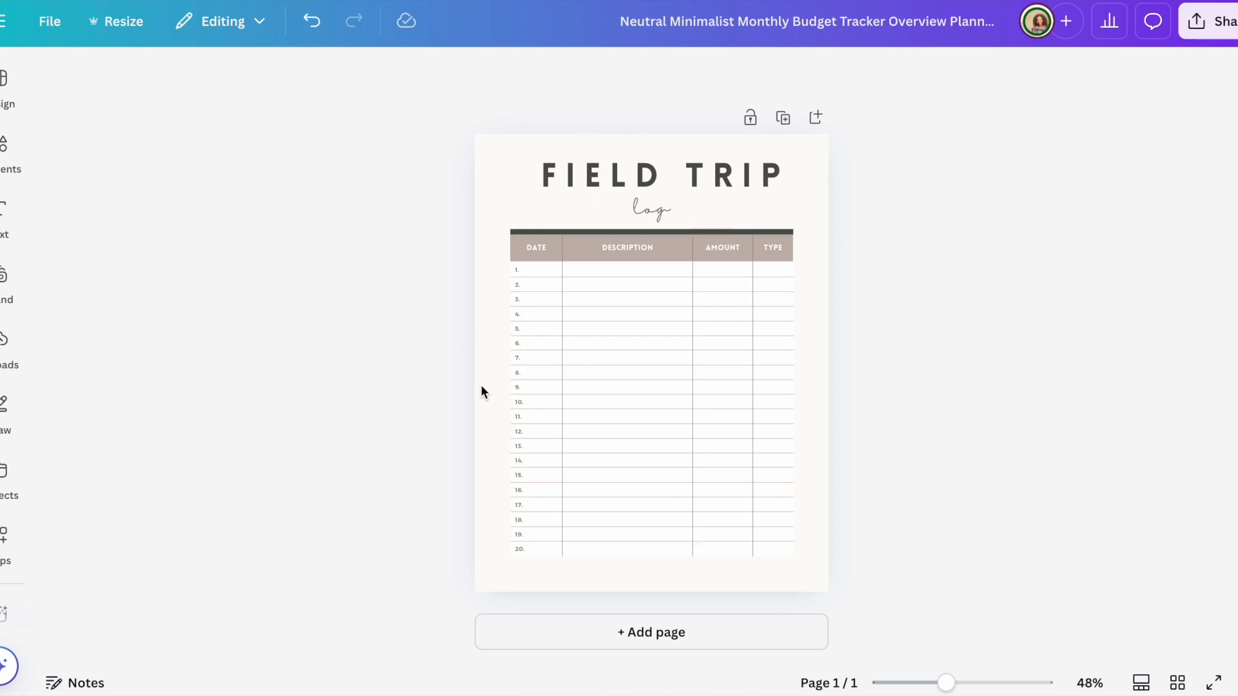
left_click(498, 166)
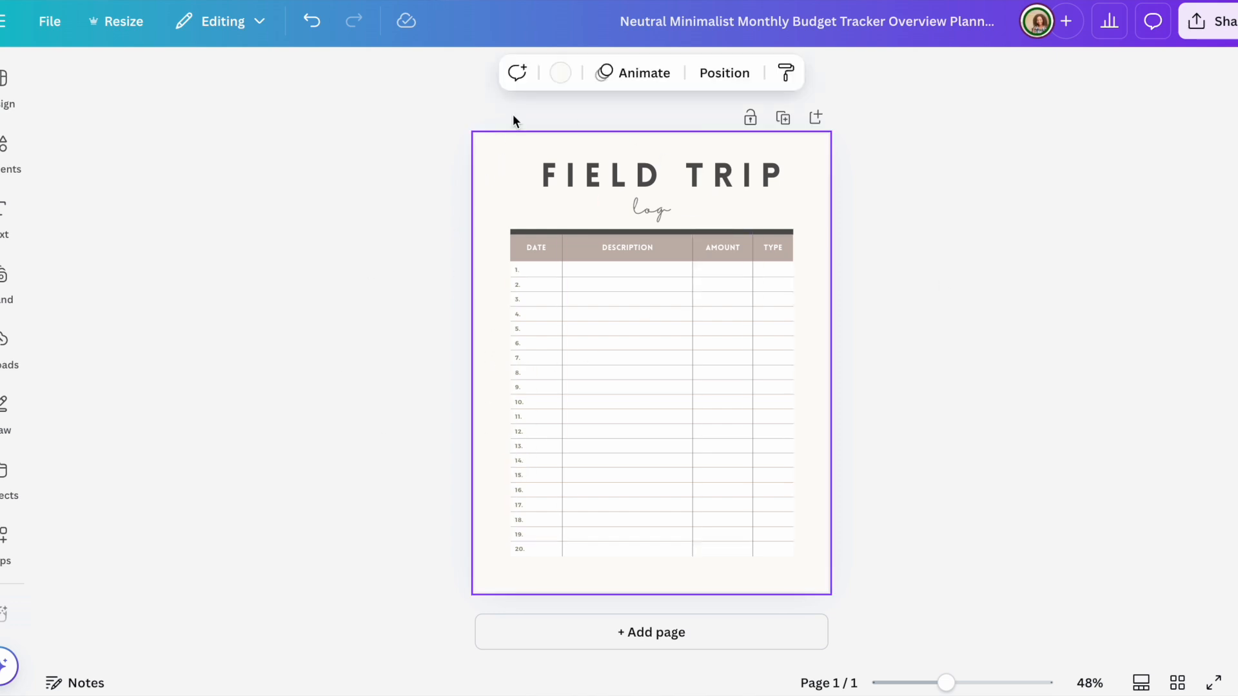
Step: Make the page background white
left_click(562, 74)
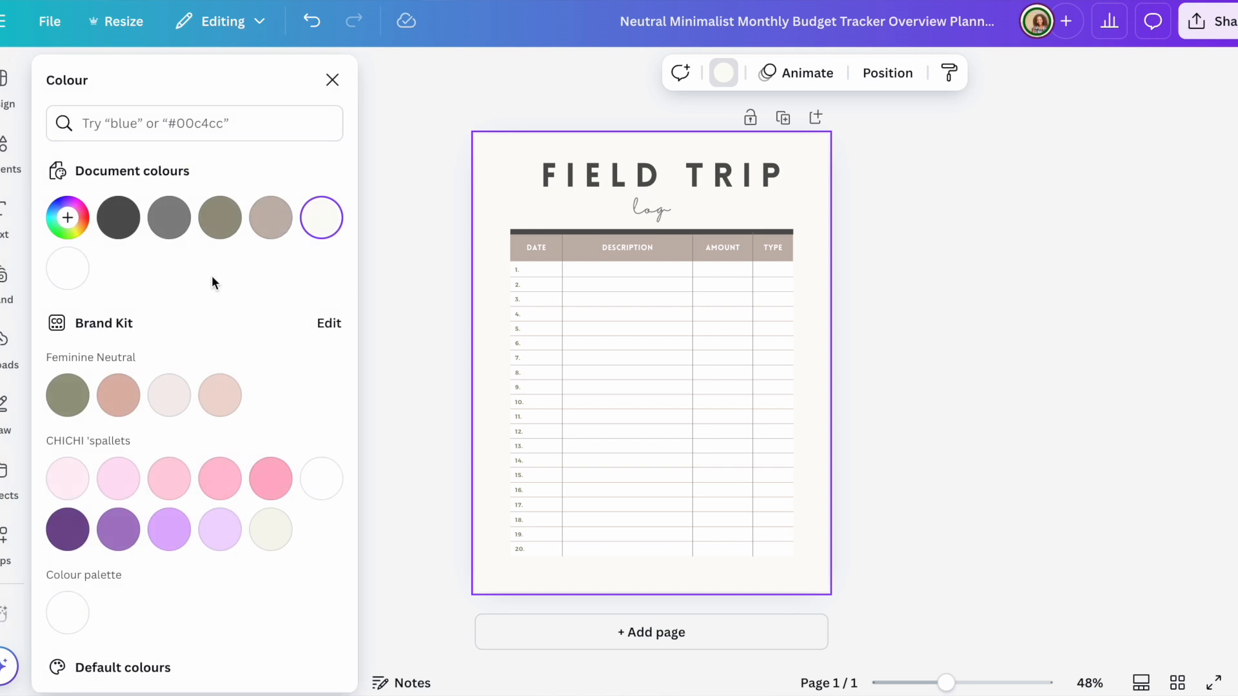
left_click(71, 277)
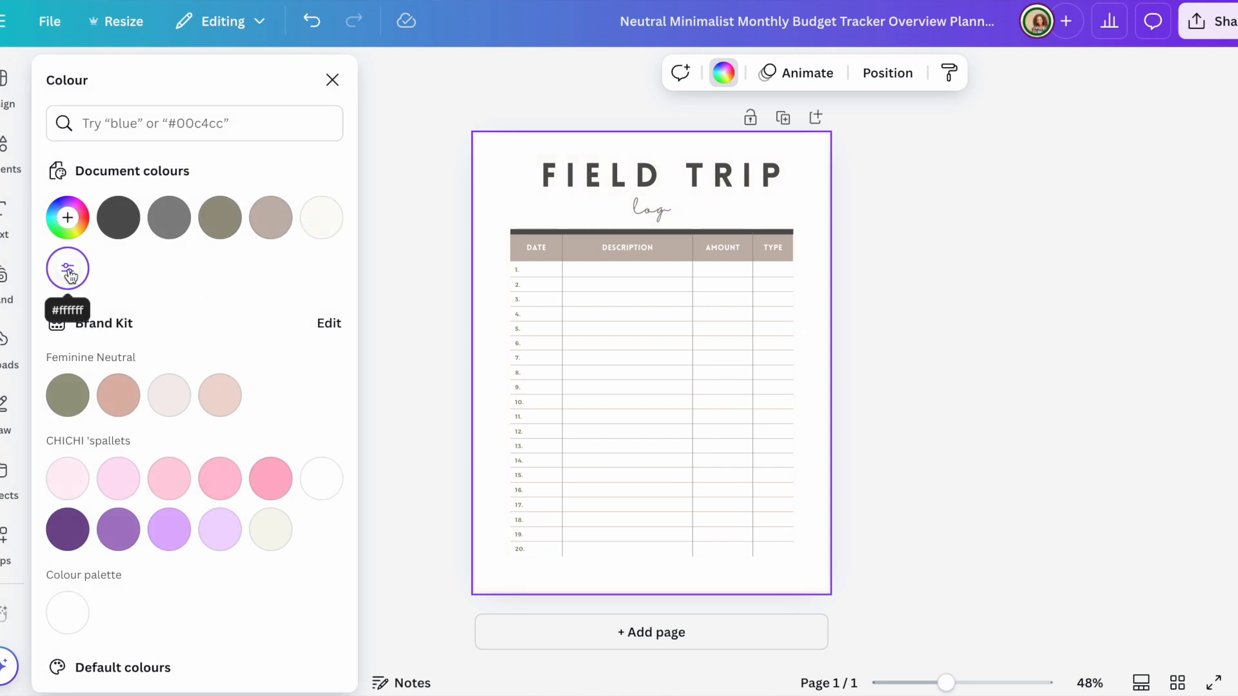
left_click(1048, 219)
left_click(1047, 218)
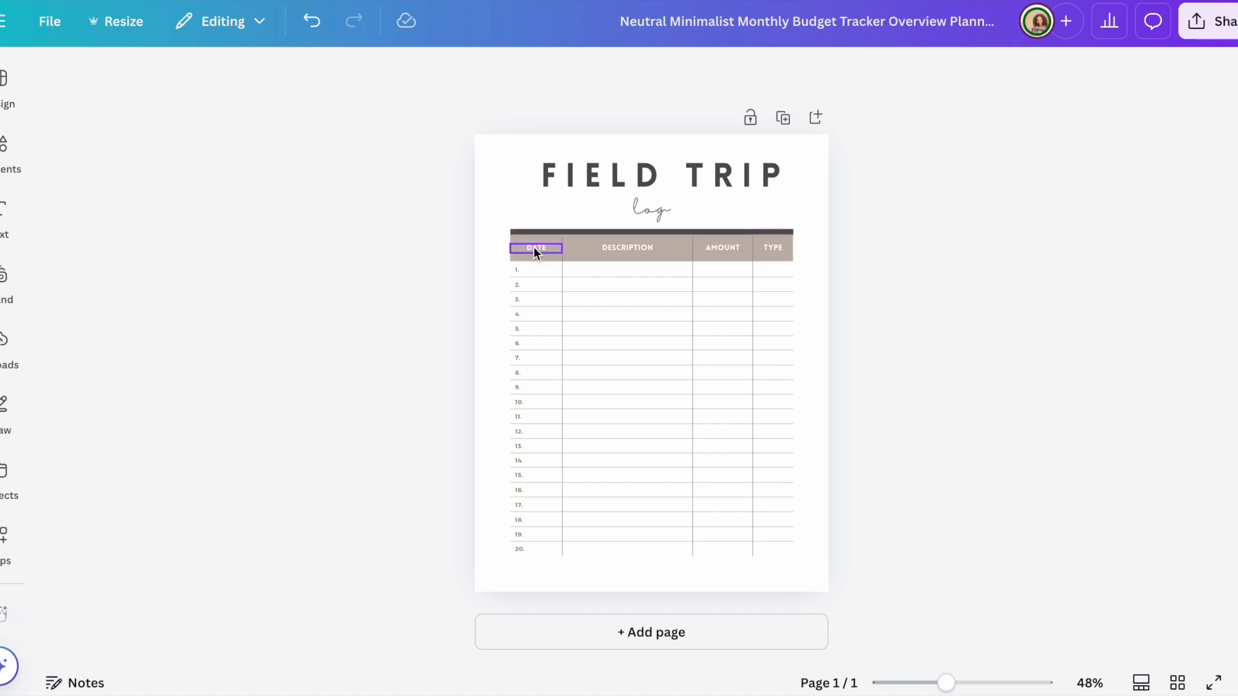
Step: Rename the DESCRIPTION column header to 'TRIP'
left_click(631, 247)
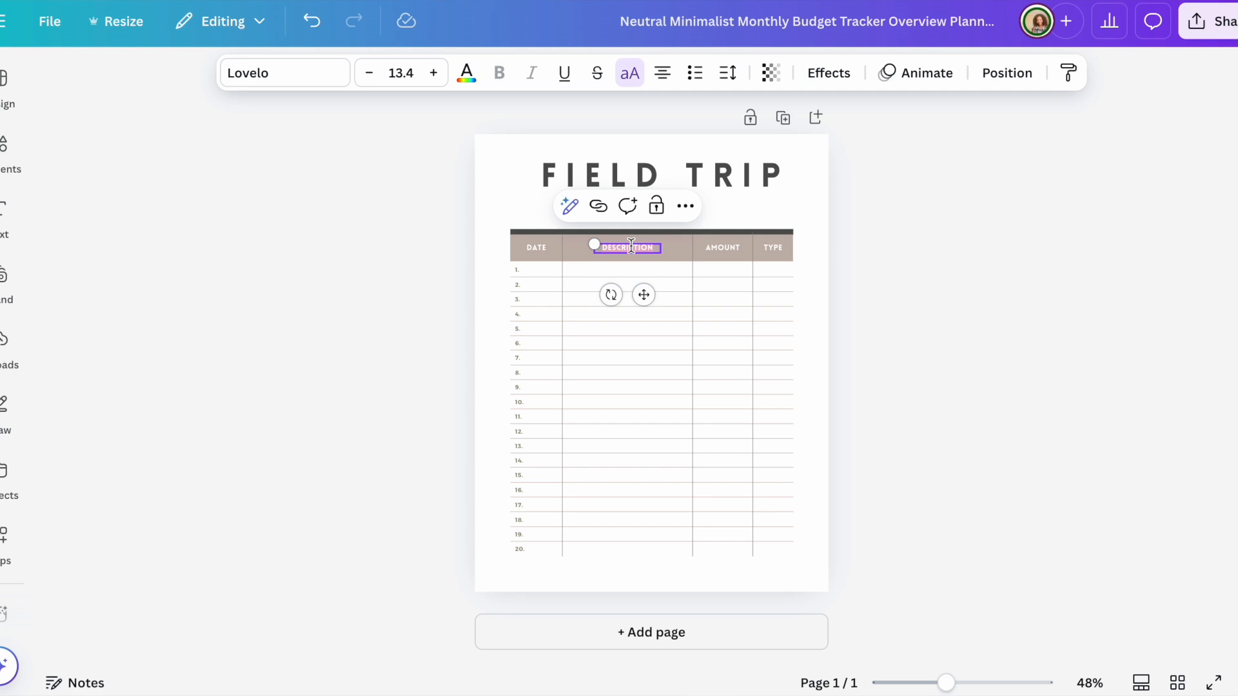
type("TRIP")
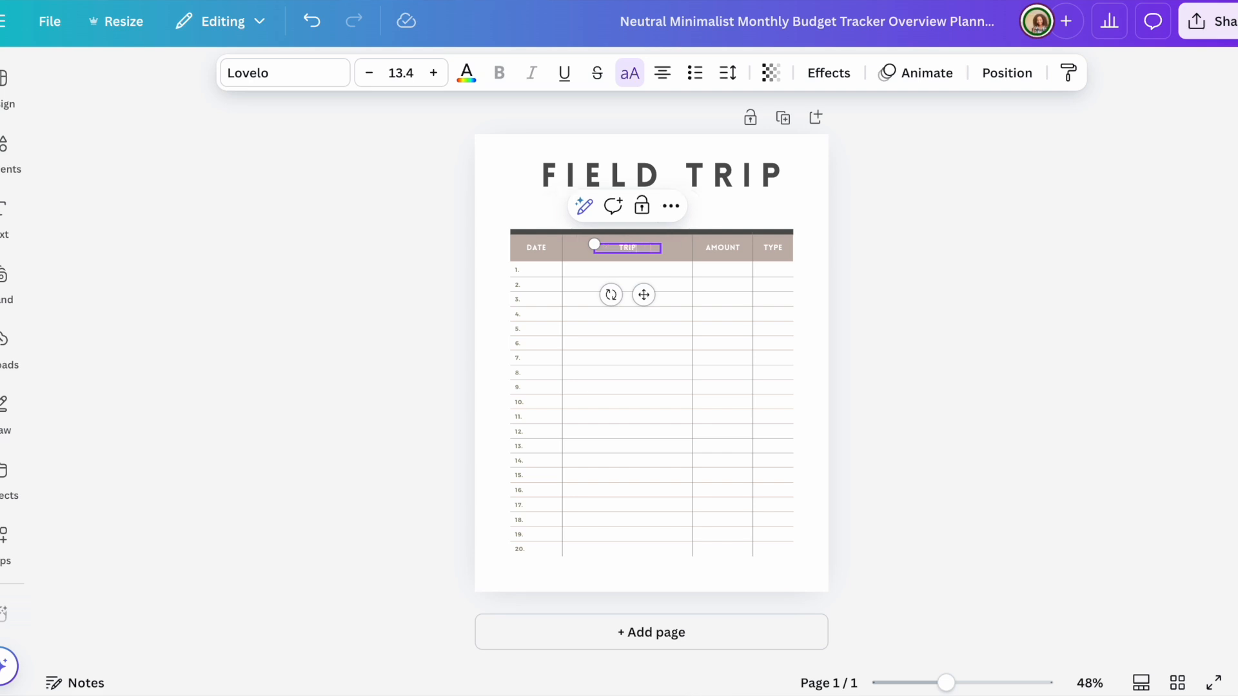
left_click(725, 250)
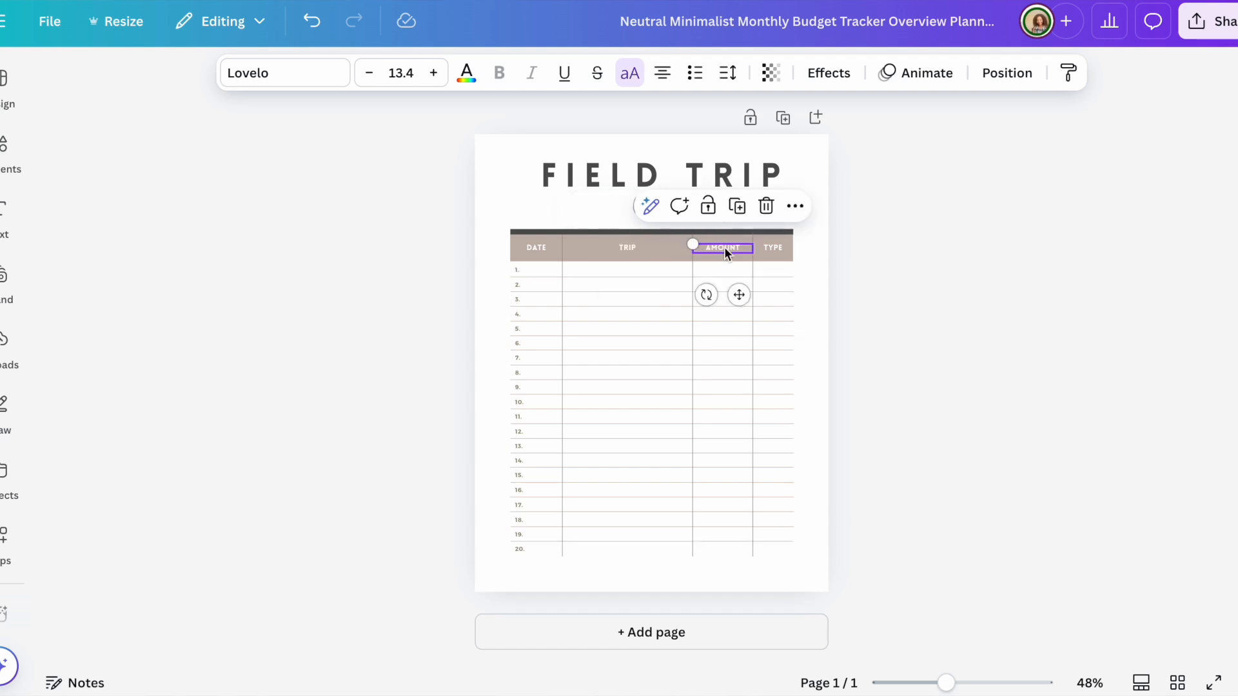
Step: Search Google Images for 'field trip log' and preview a TPT example
key("super+t")
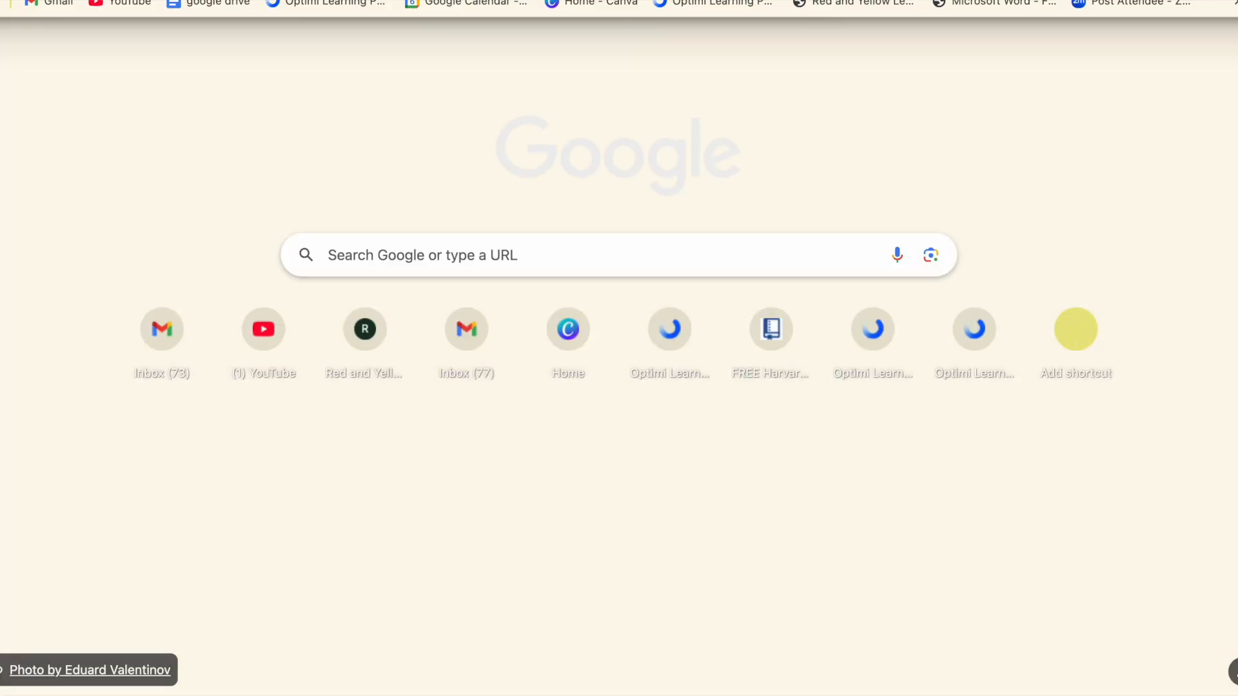
left_click(490, 249)
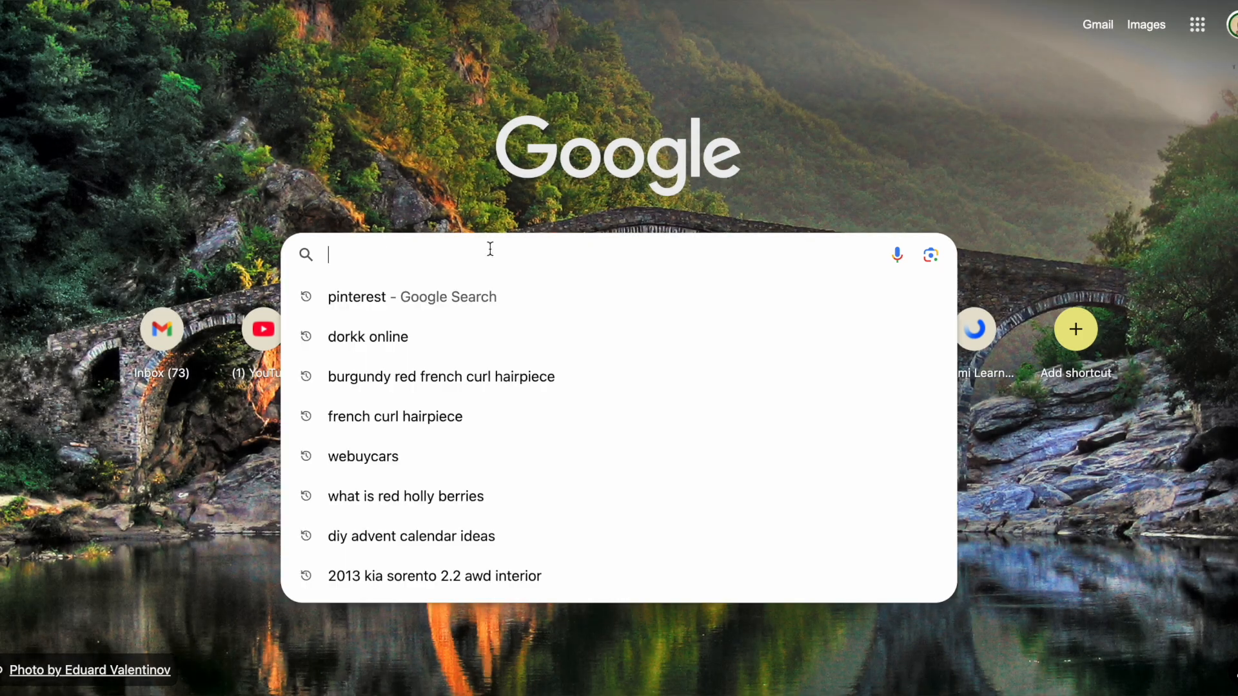
type("field ")
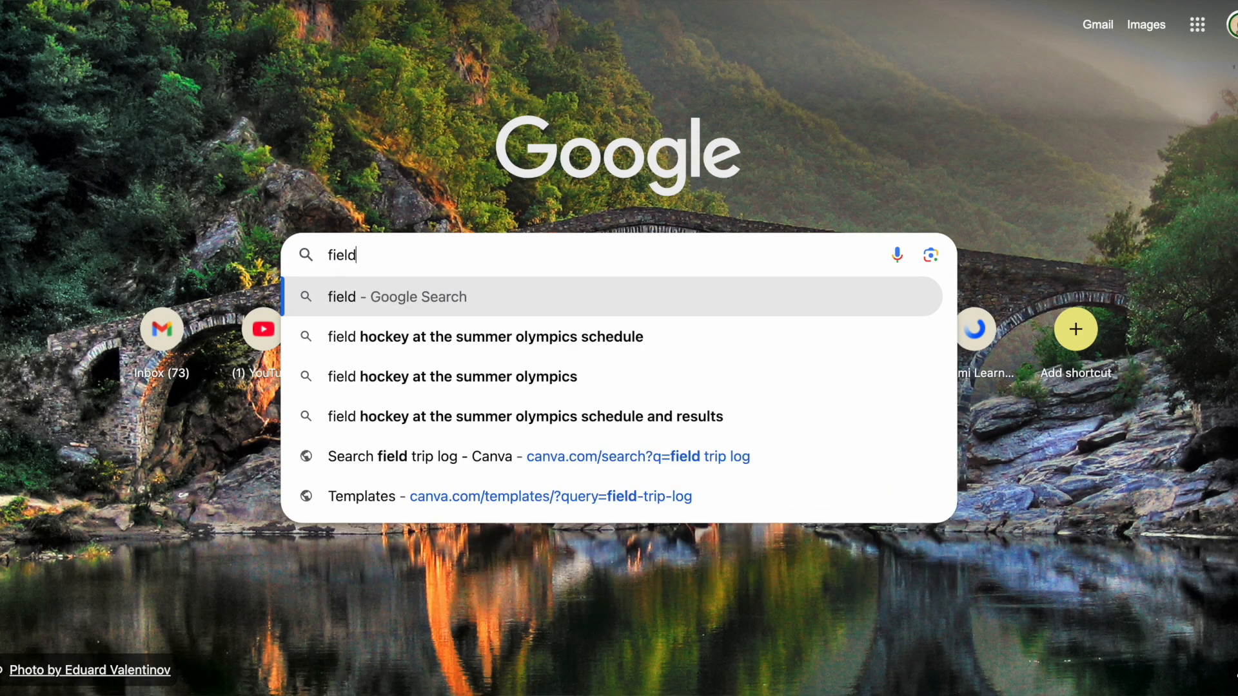
type("trip")
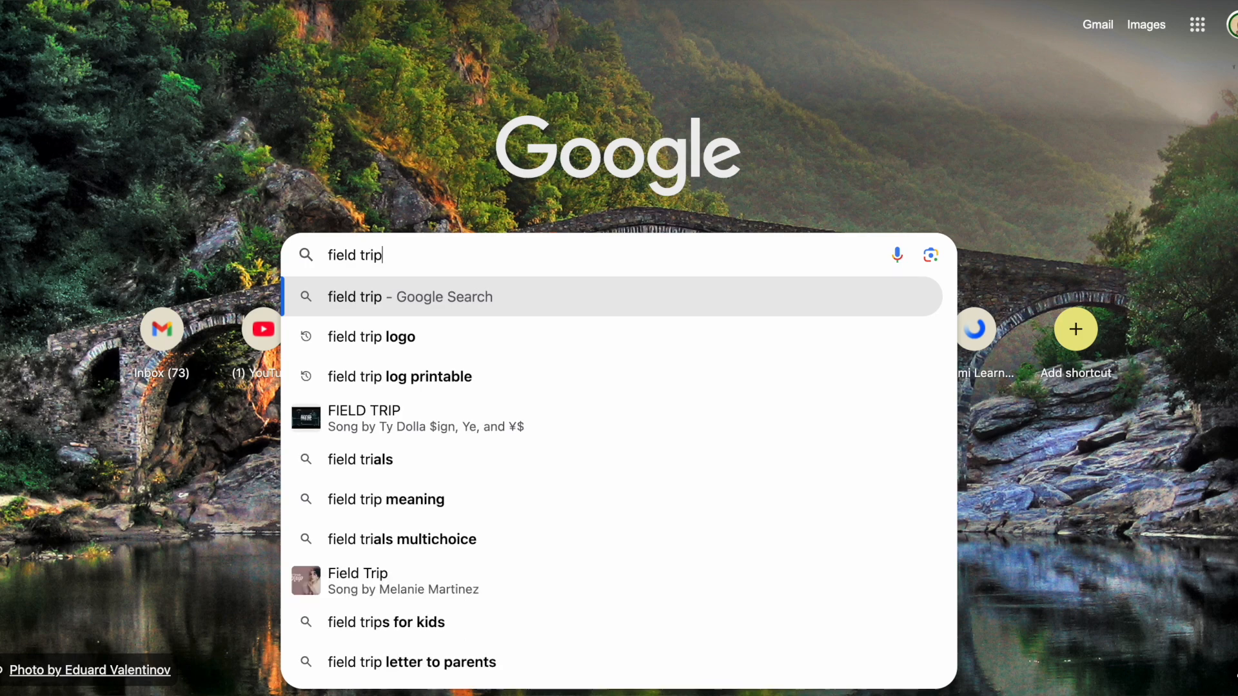
key("Return")
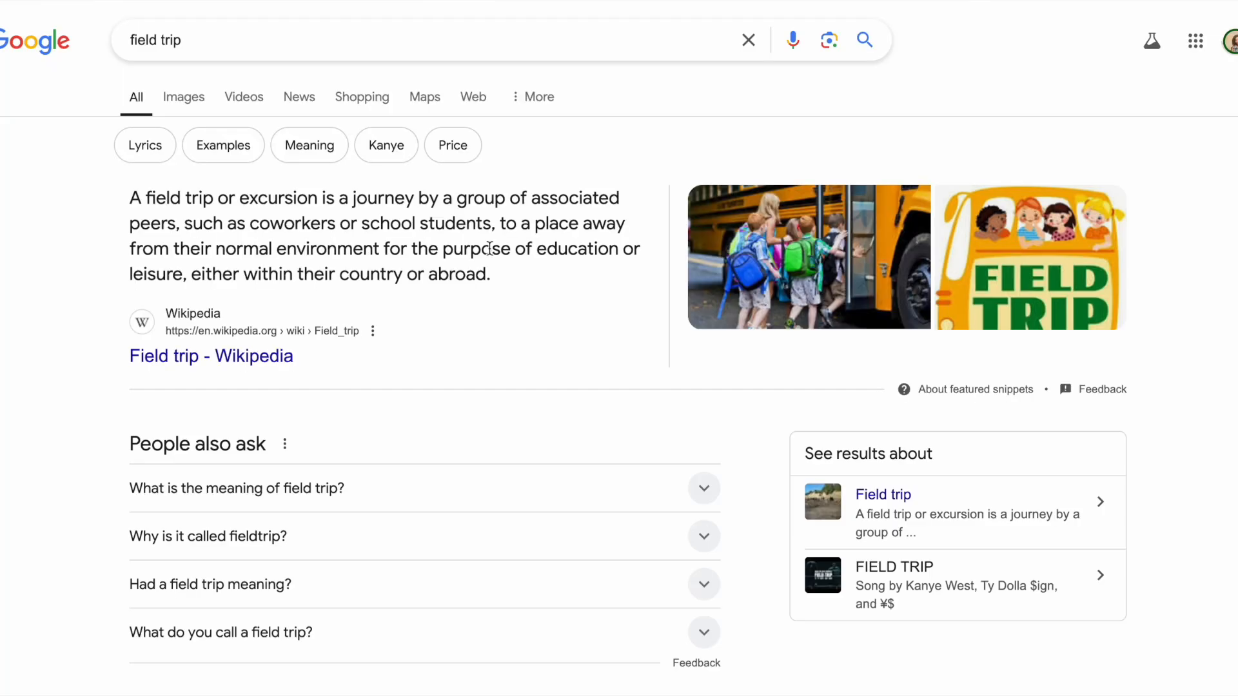
left_click(193, 102)
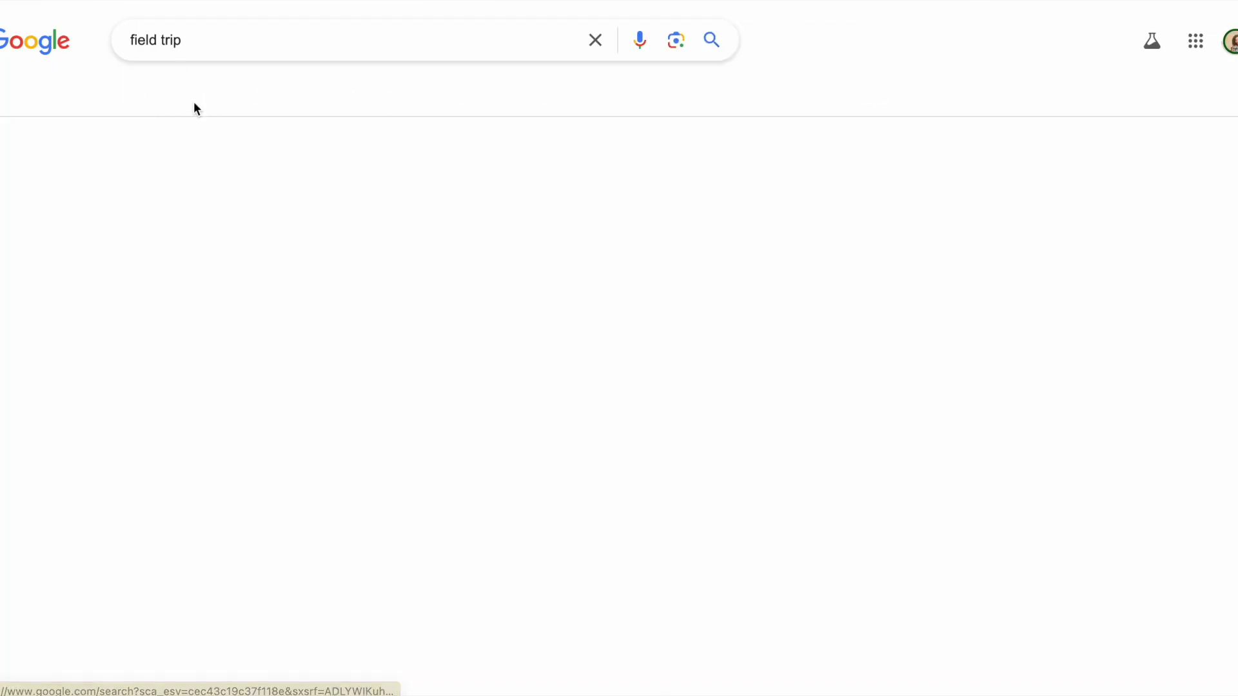
left_click(188, 36)
type("log")
key("Return")
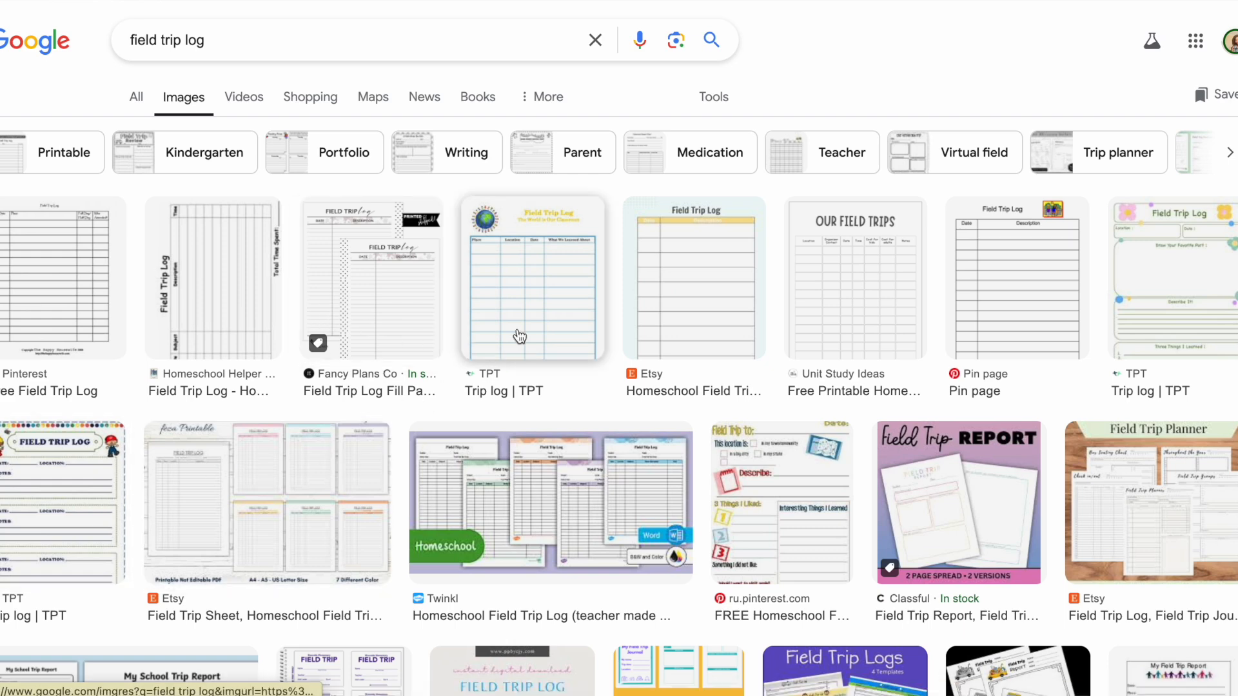
left_click(534, 327)
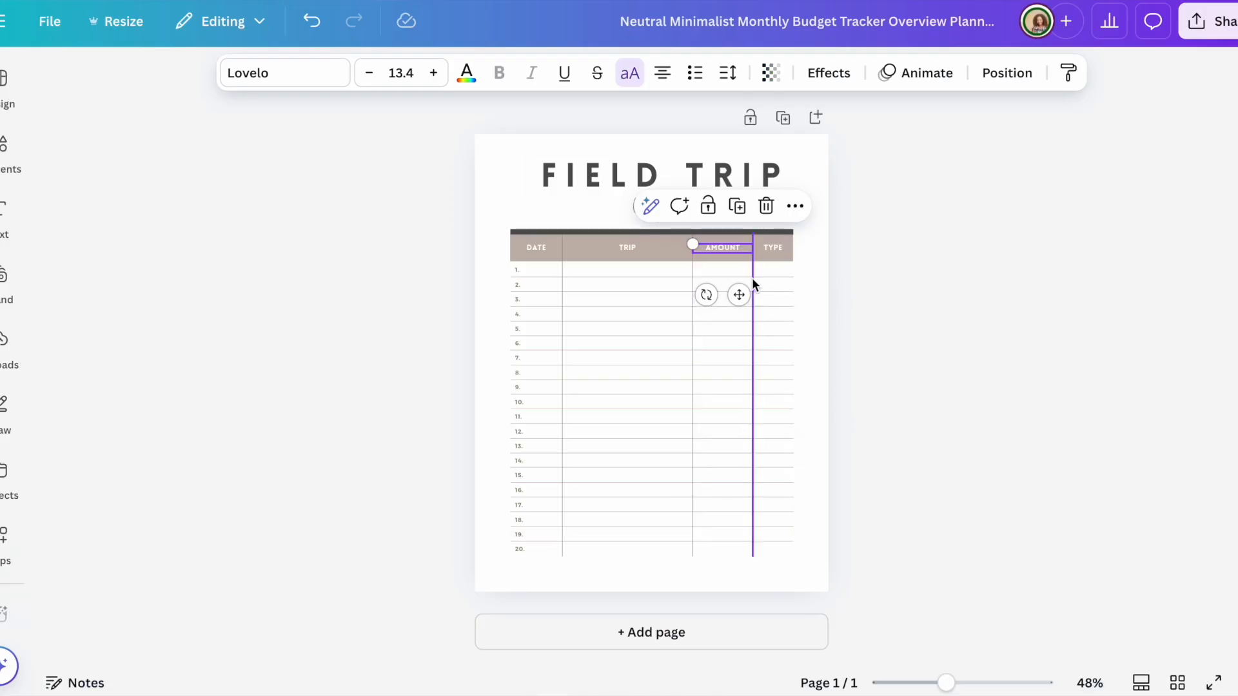
Step: Delete the TYPE column header and the extra divider line in the AMOUNT column
left_click(774, 246)
left_click(817, 205)
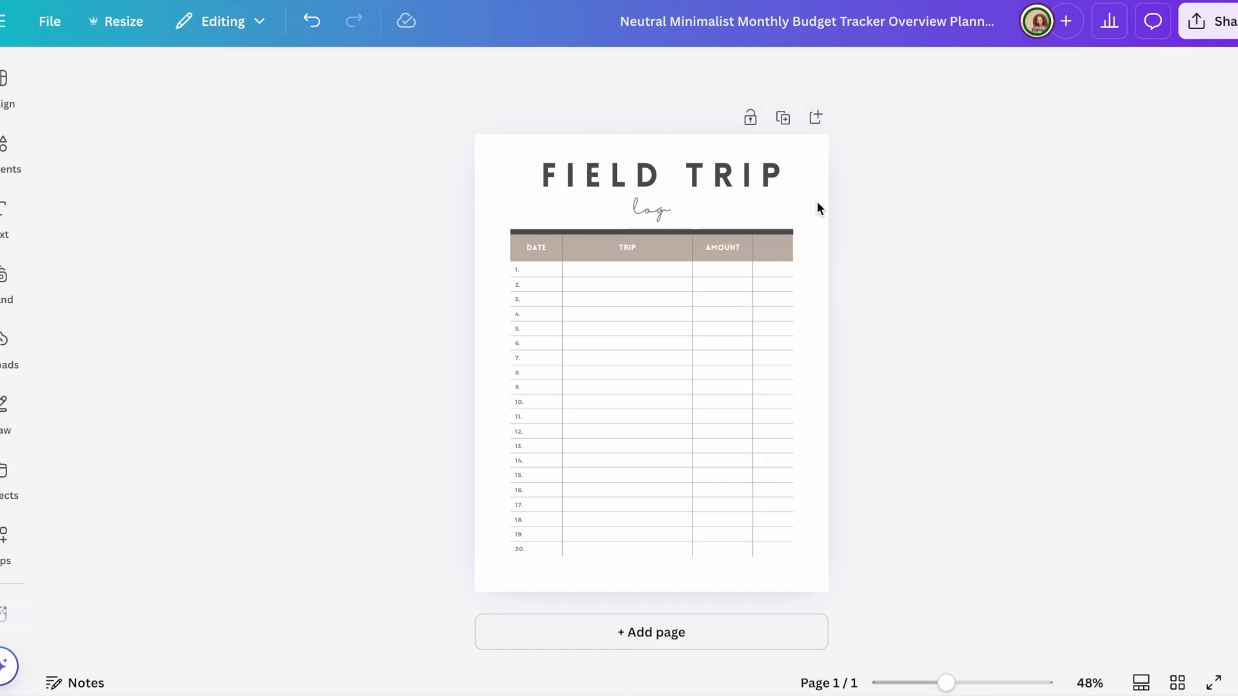
left_click(752, 249)
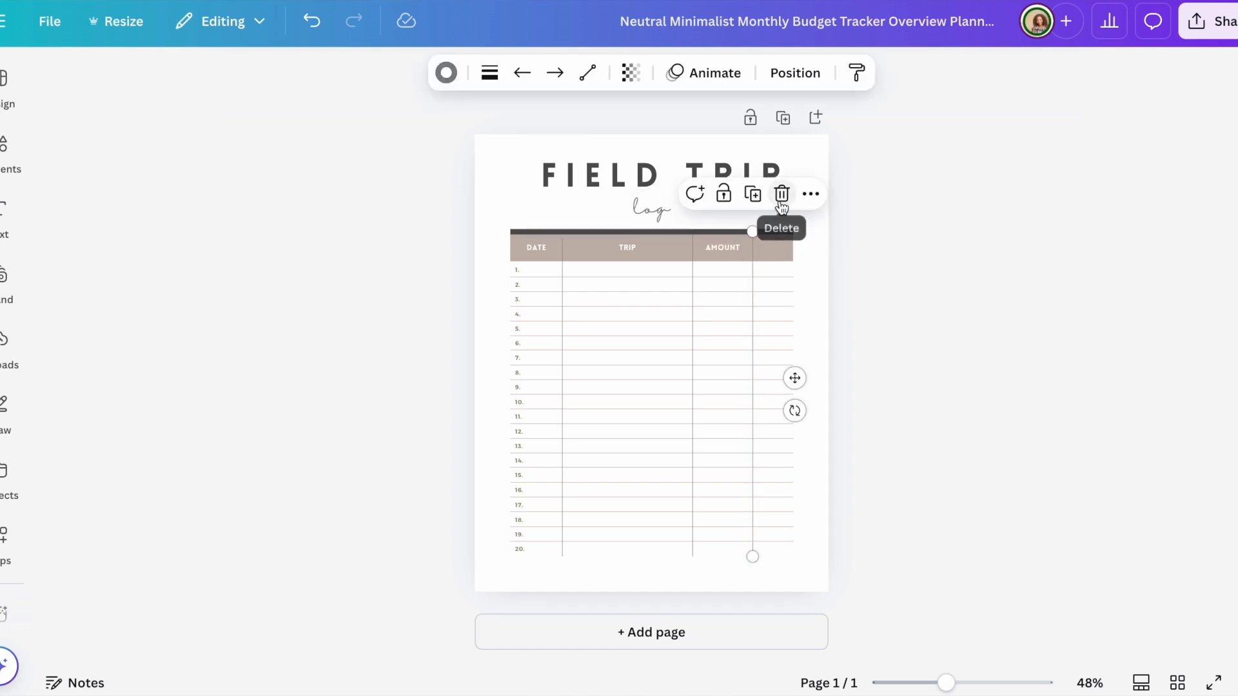
left_click(781, 195)
Step: Rename the AMOUNT header to 'WHAT WE LEARNED' and widen it onto one line
left_click(728, 247)
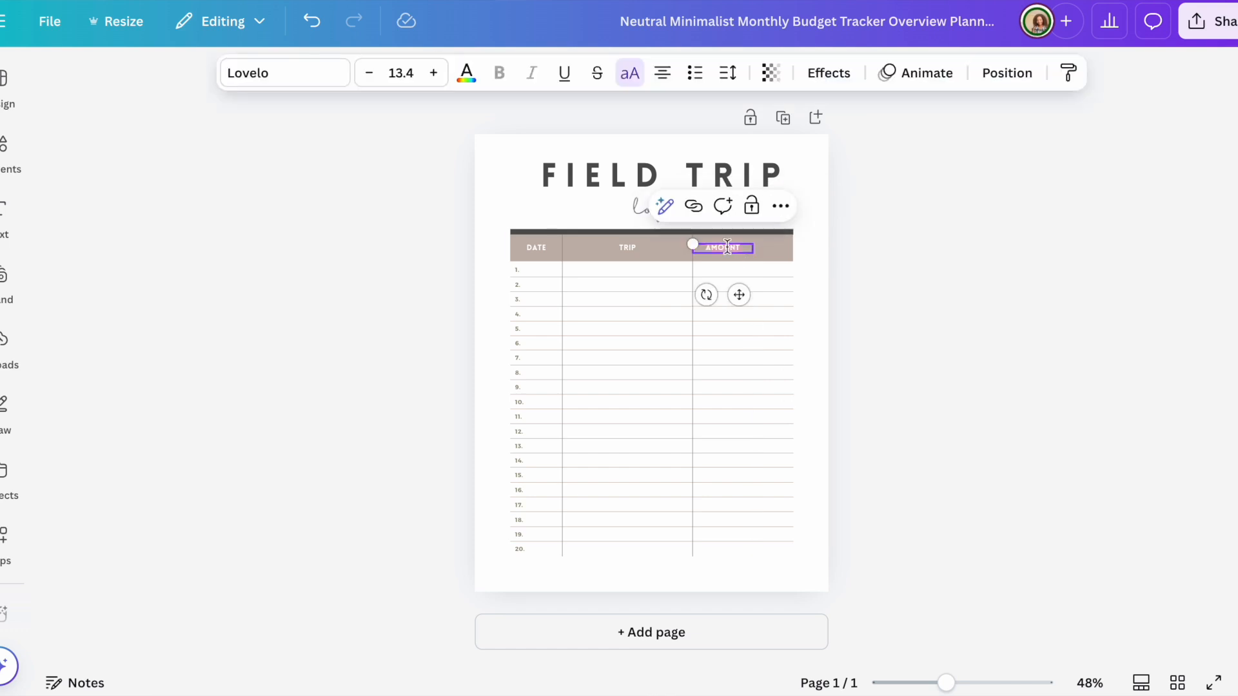
type("WHAT")
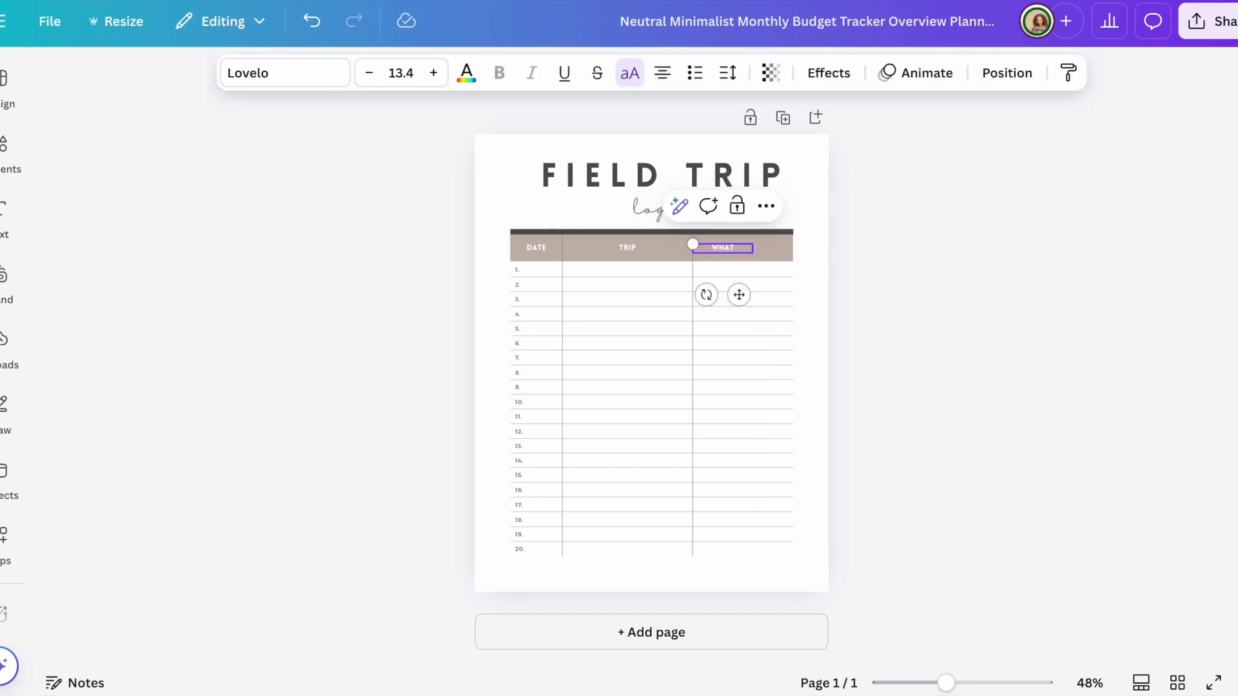
type(" WE LEARNED")
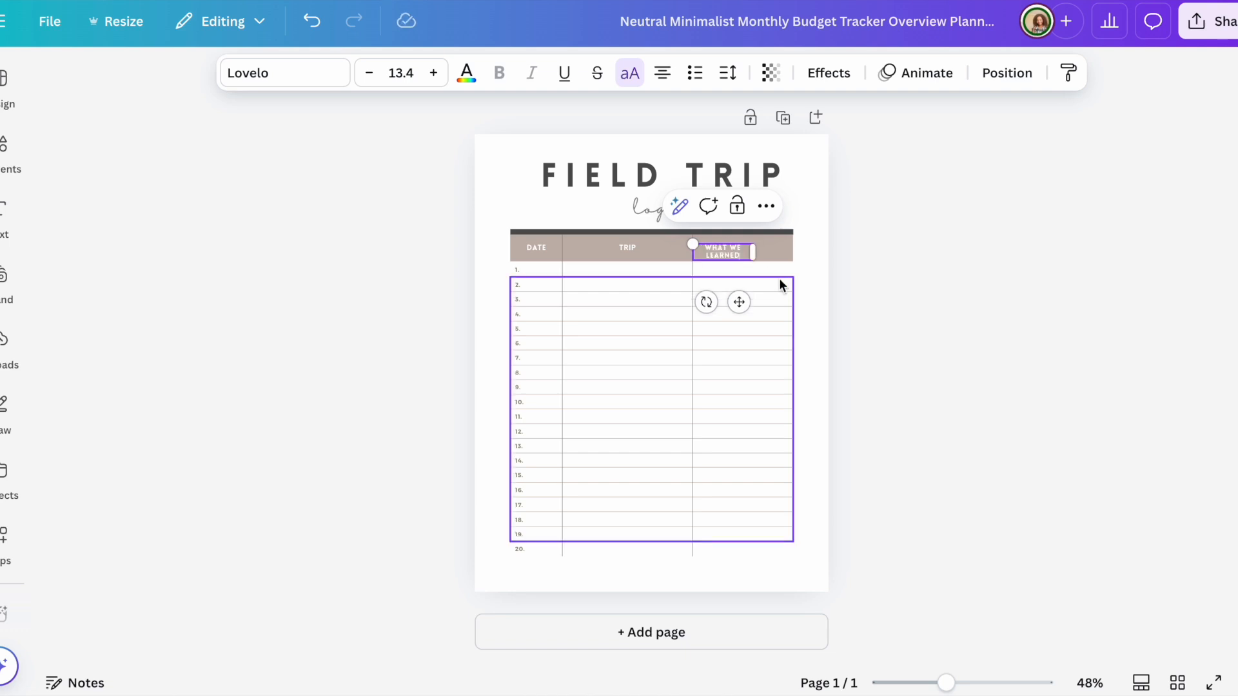
left_click_drag(758, 252, 787, 249)
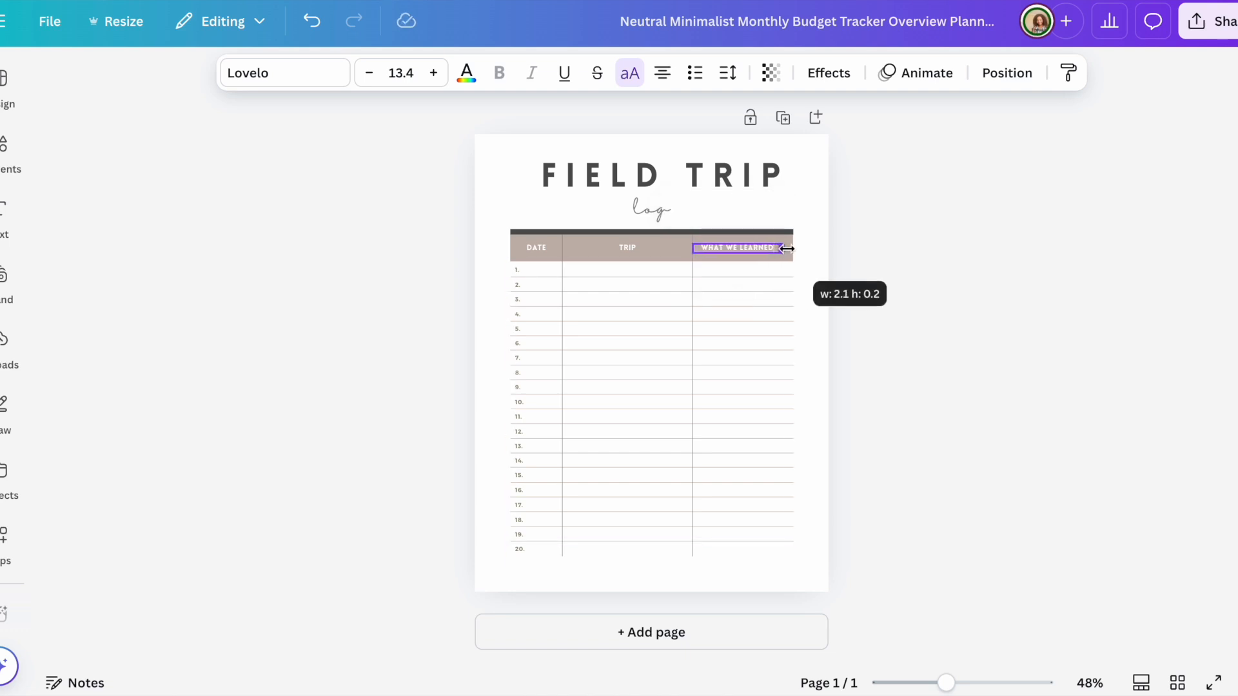
left_click(960, 240)
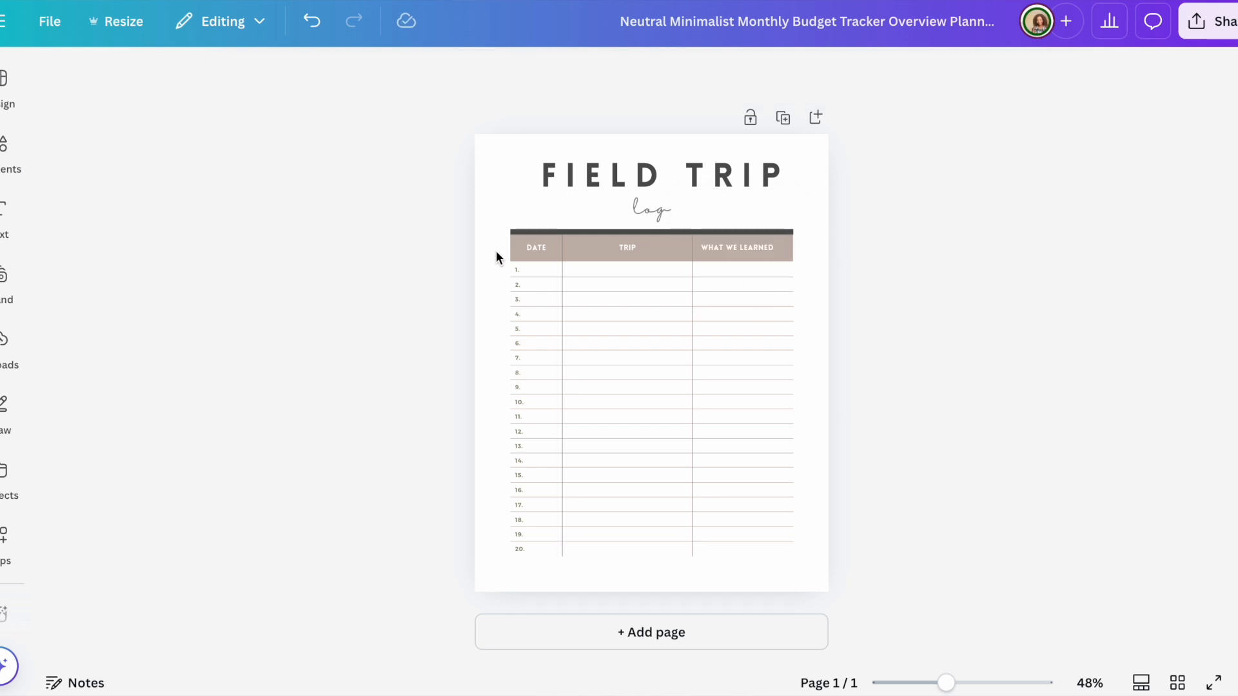
left_click(585, 246)
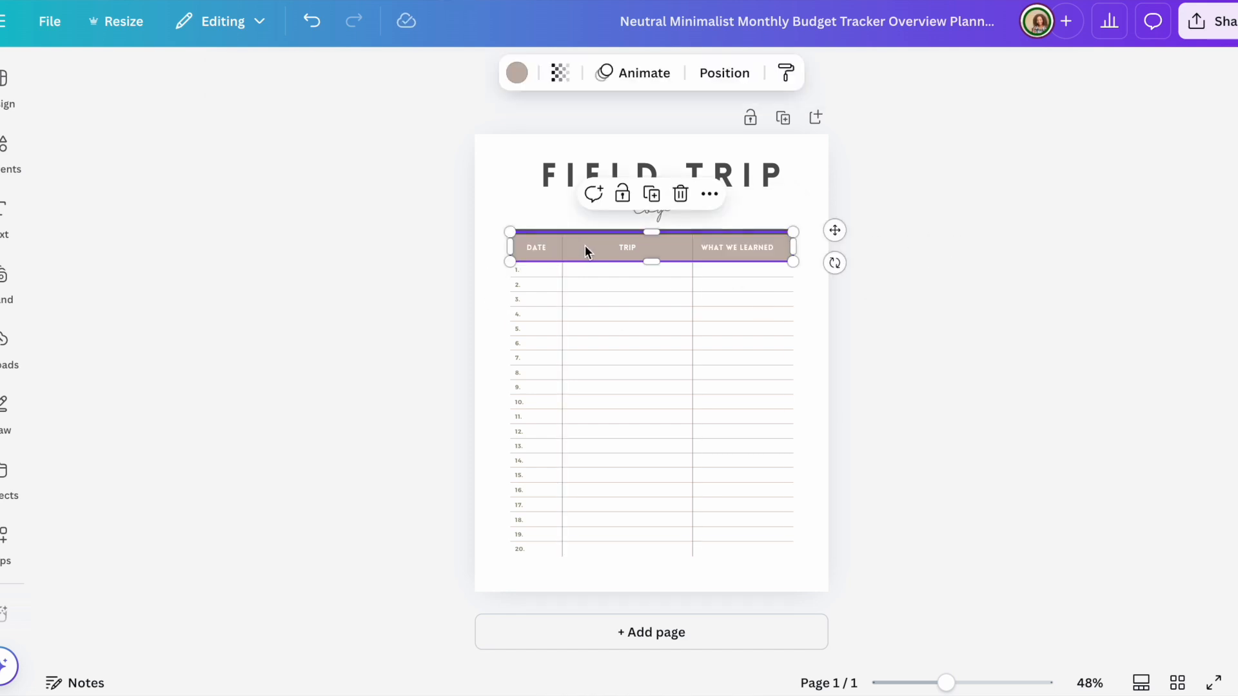
left_click(435, 157)
left_click(12, 158)
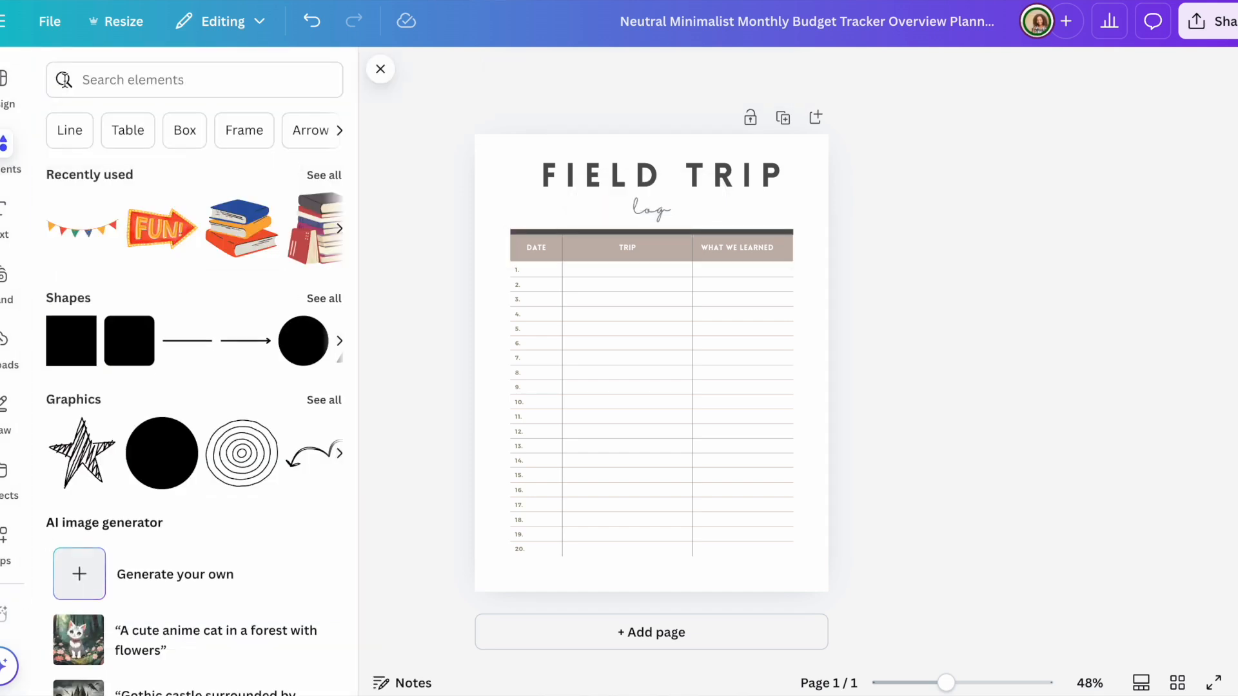
Step: Add a colourful bunting graphic from a 'fun' search above the FIELD TRIP title
left_click(107, 82)
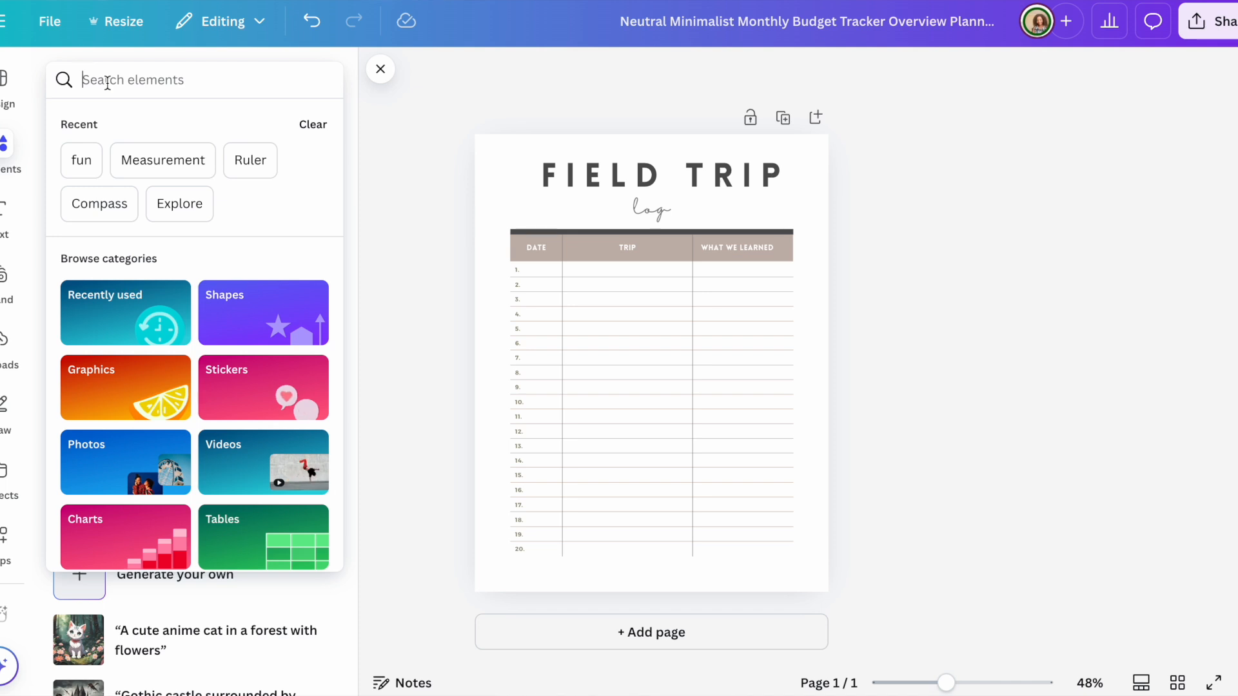
type("fun")
key("Return")
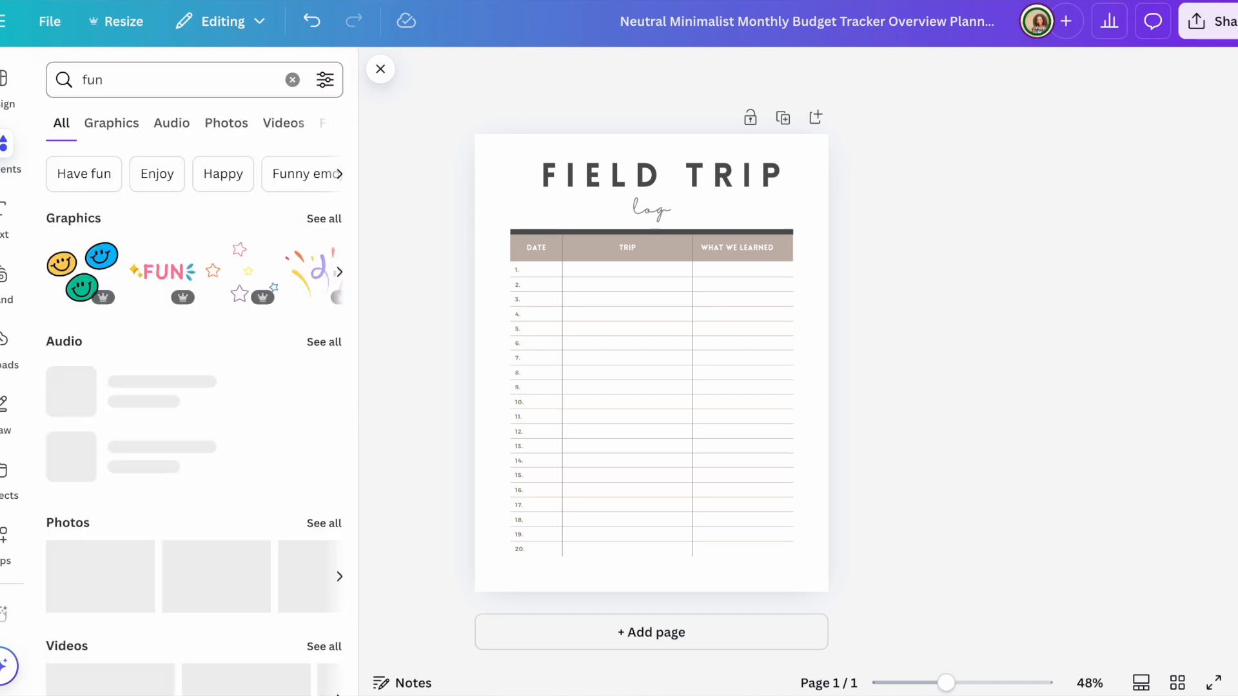
left_click(334, 219)
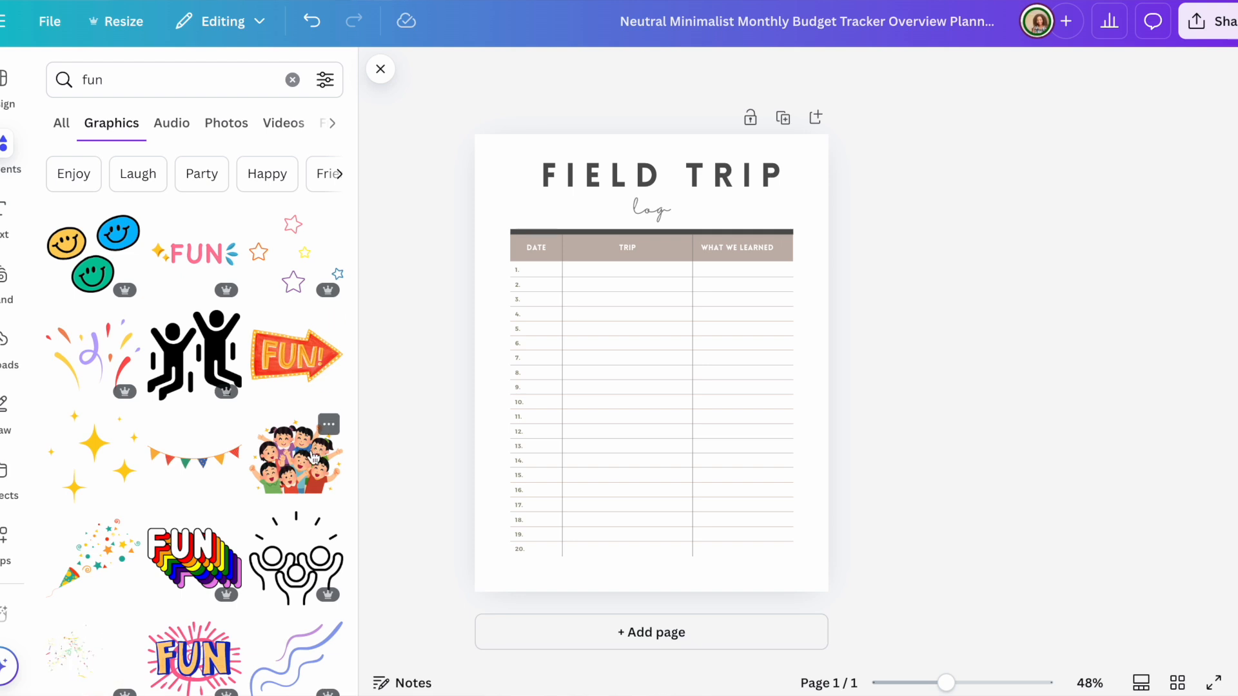
left_click(193, 459)
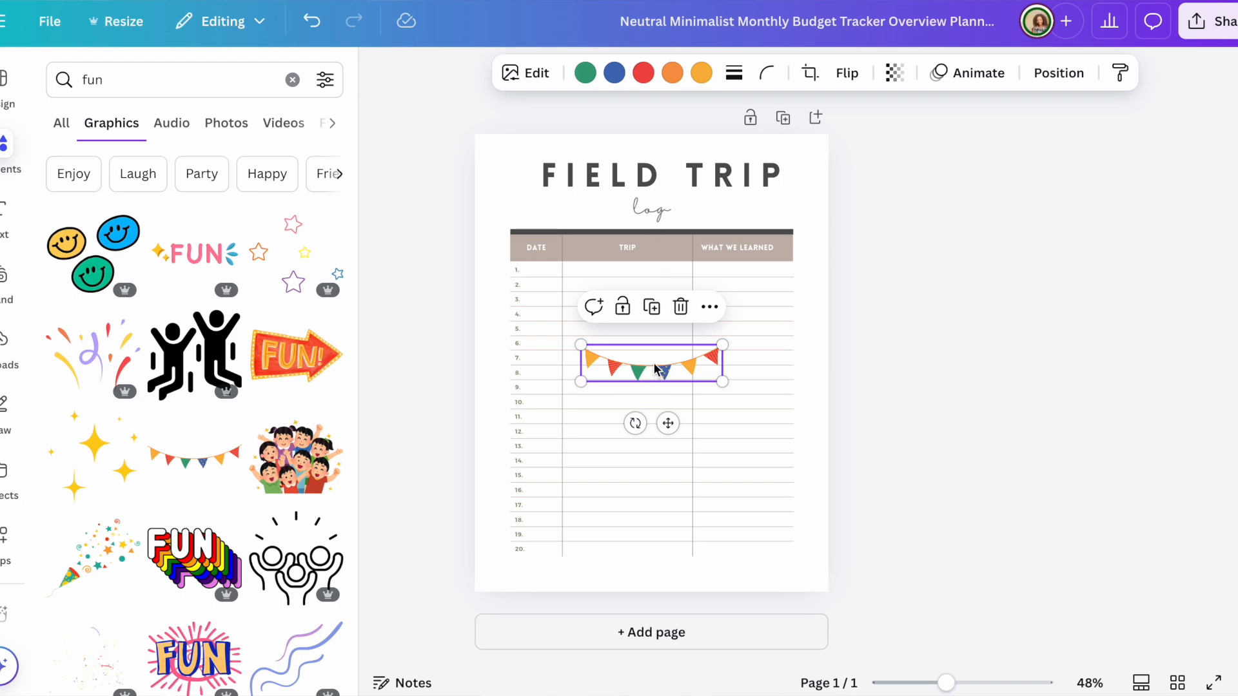
left_click_drag(657, 369, 718, 178)
left_click(929, 169)
Step: Nudge the log subtitle slightly right and the FIELD TRIP title slightly left
left_click(1035, 210)
left_click(659, 218)
left_click_drag(659, 218, 667, 215)
left_click(1062, 169)
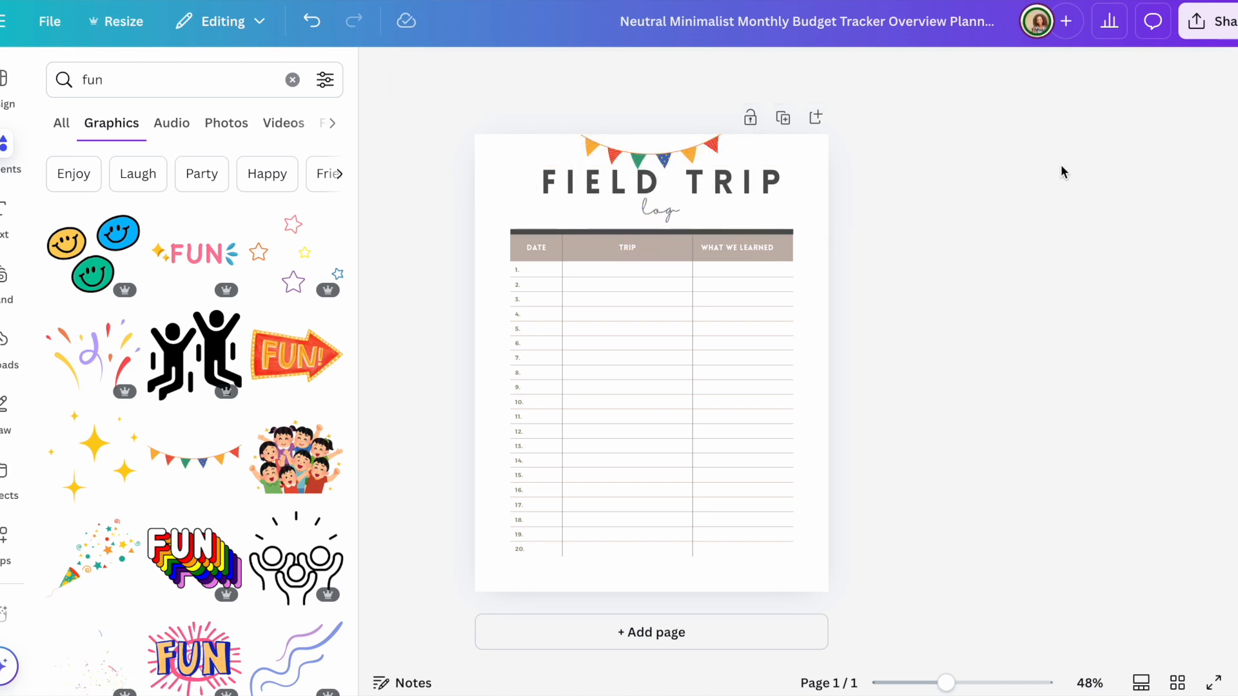
left_click_drag(761, 182, 756, 183)
left_click(1061, 235)
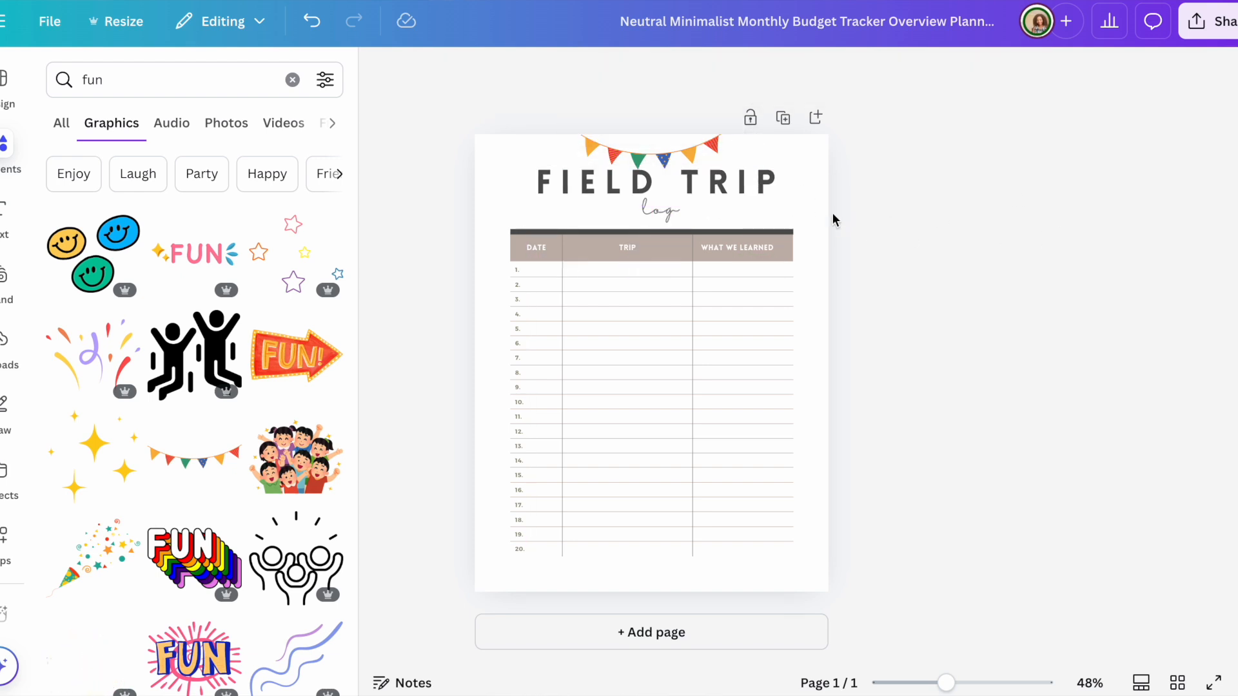
left_click(742, 189)
Step: Make the FIELD TRIP title blue and the 'log' subtitle red
left_click(657, 74)
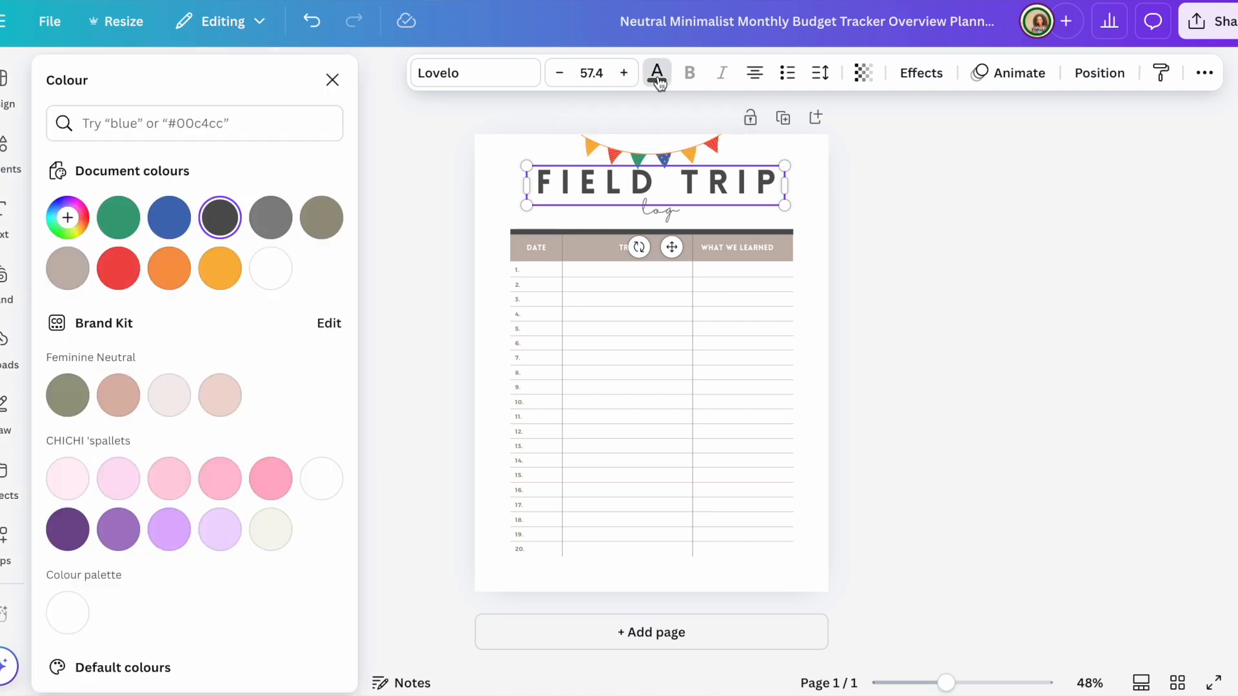
left_click(169, 227)
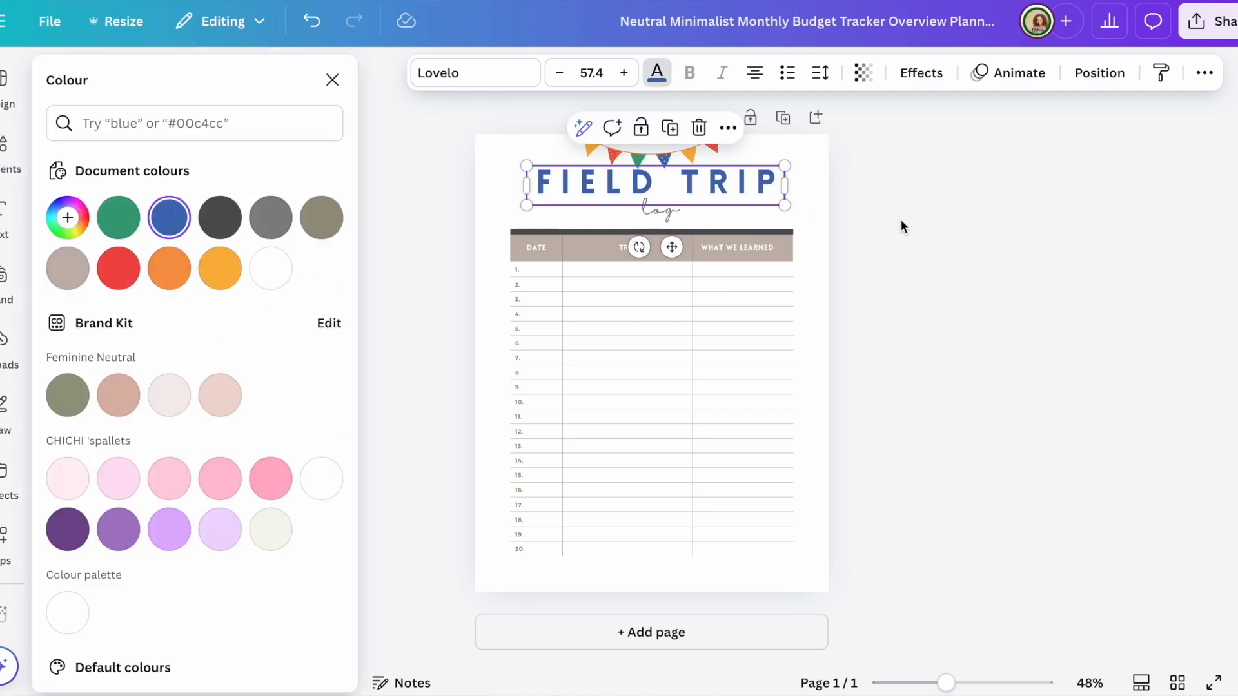
left_click(659, 215)
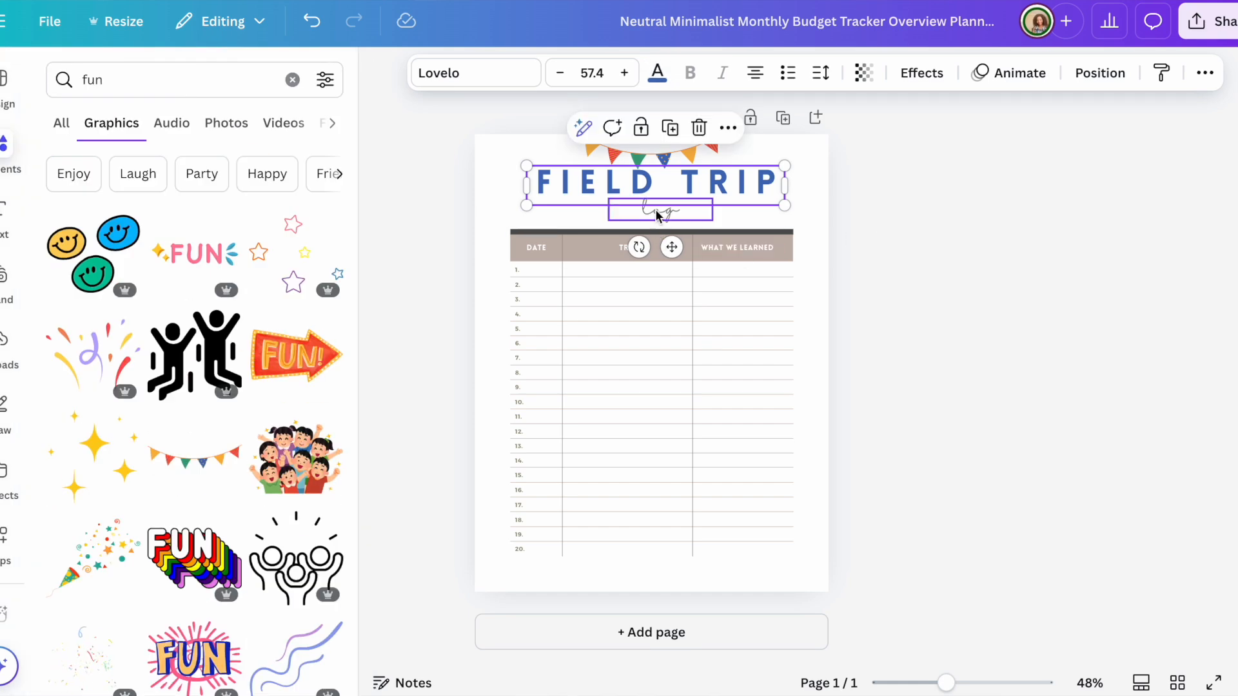
left_click(658, 73)
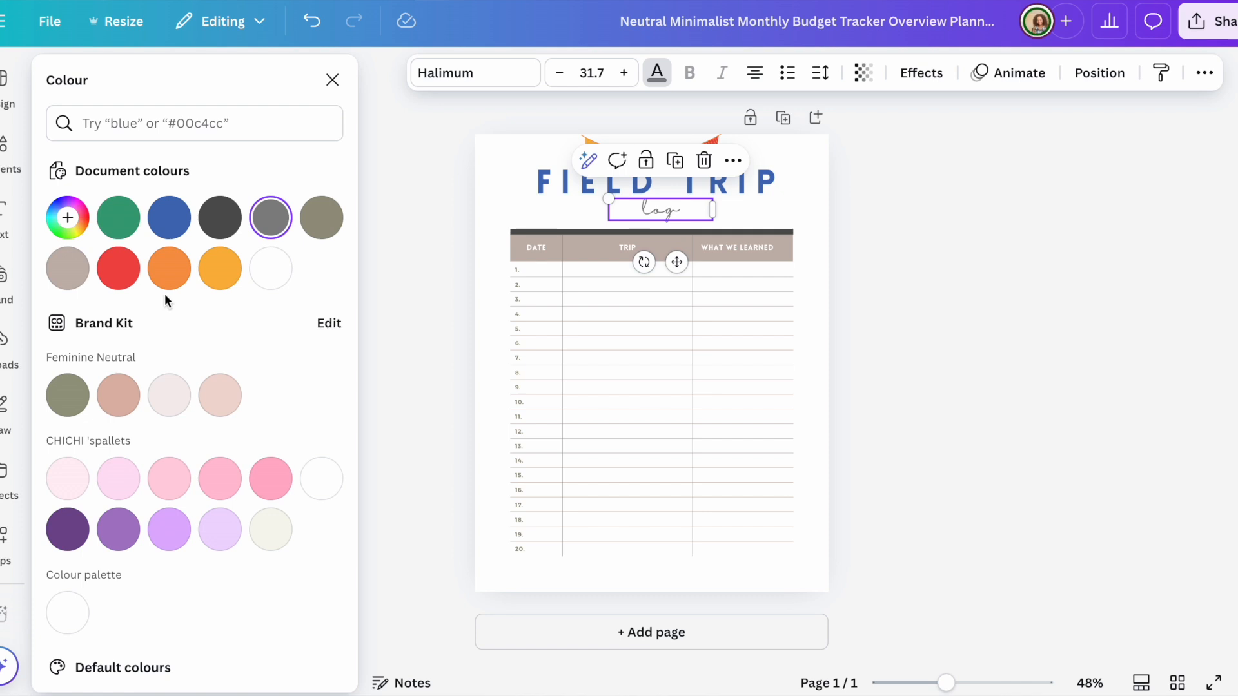
left_click(125, 282)
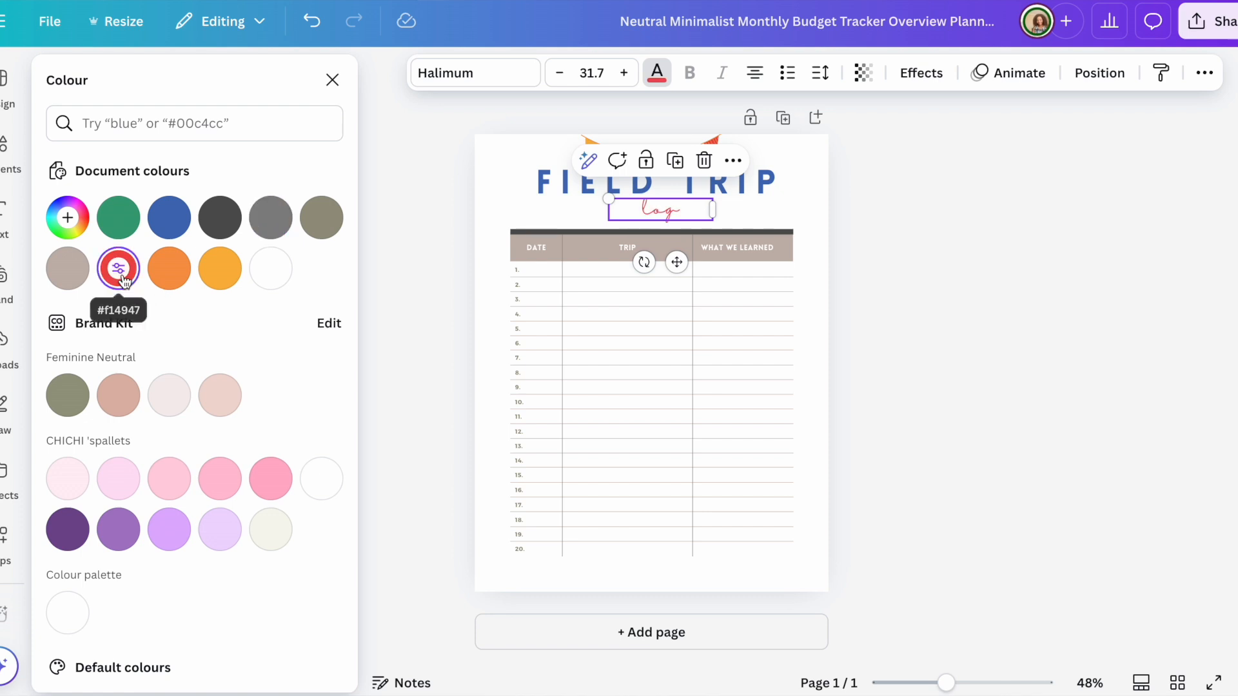
key("Escape")
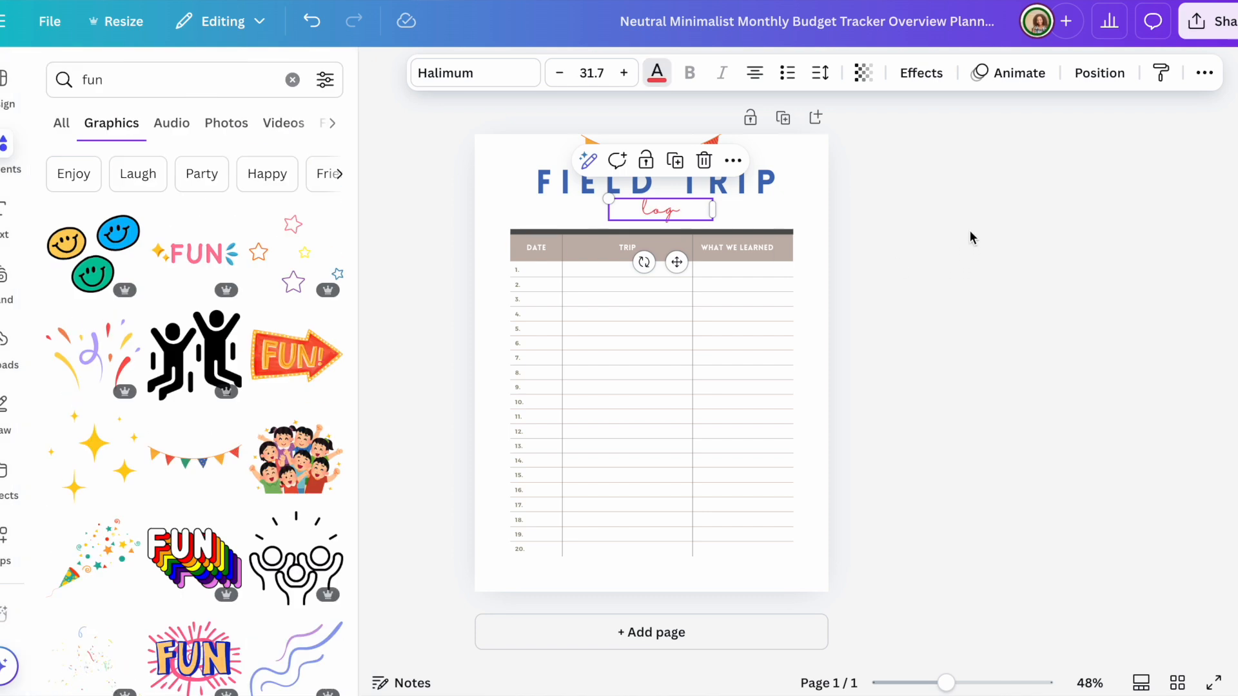
Step: Fill the table header bar red, applying it to all matching elements with Change all
left_click(582, 247)
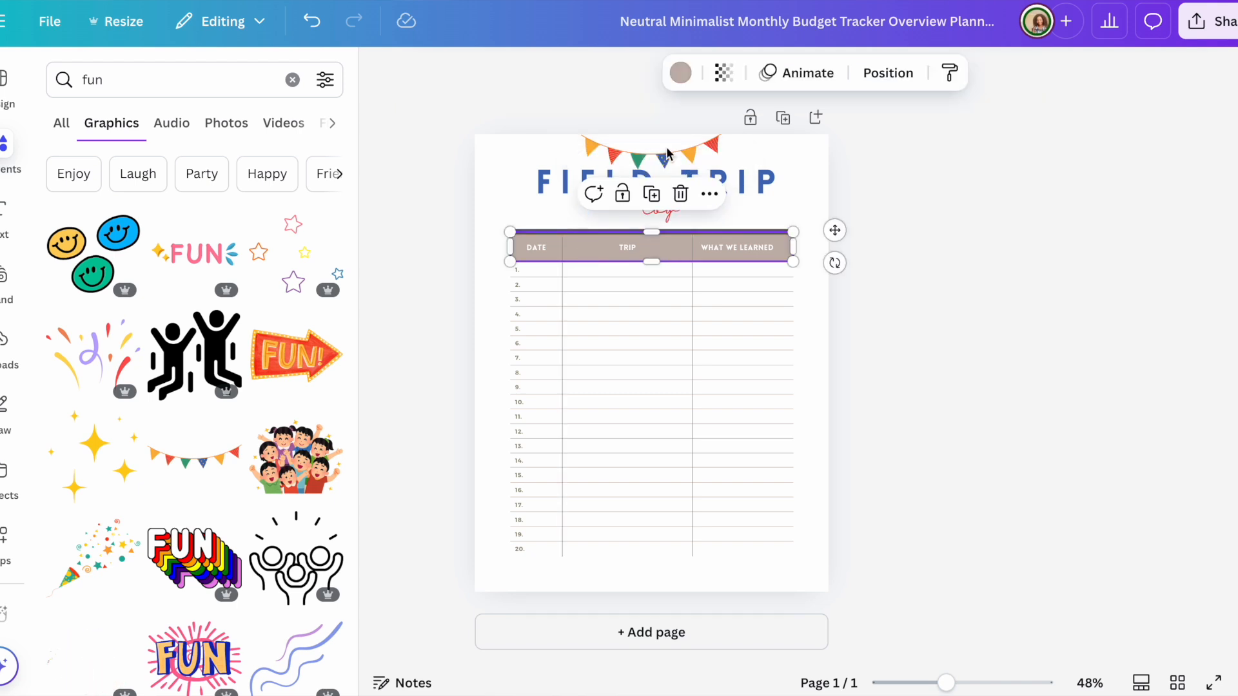
left_click(681, 72)
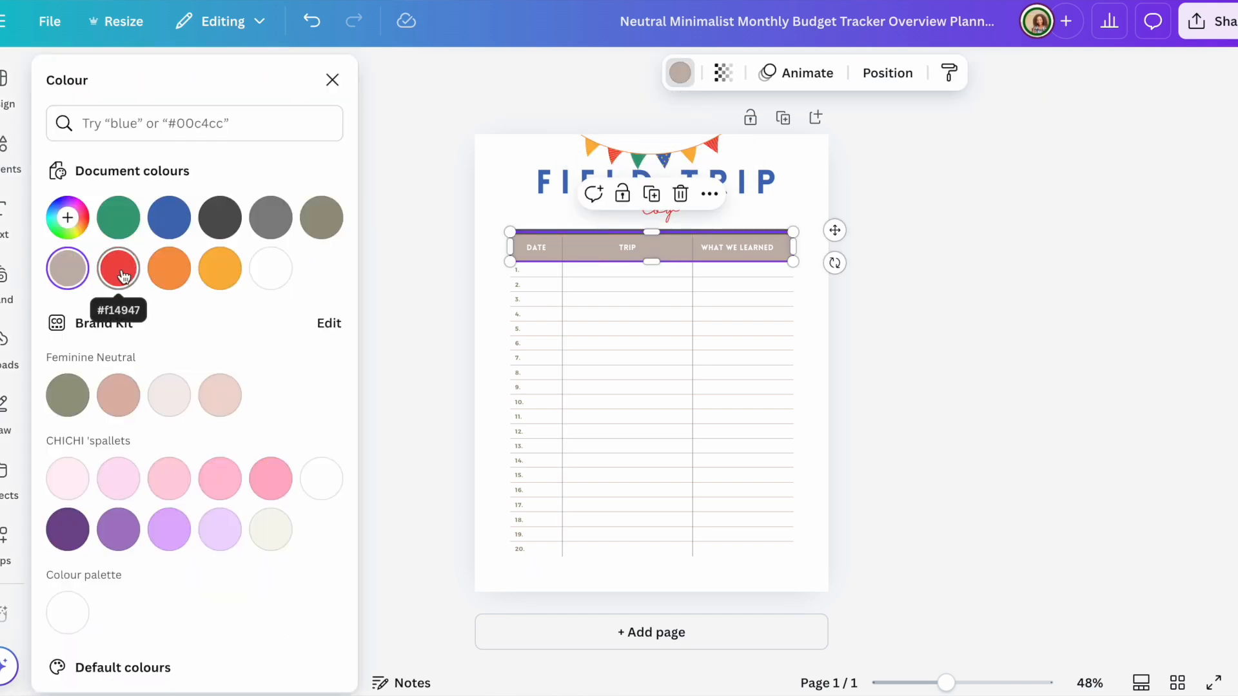
left_click(121, 274)
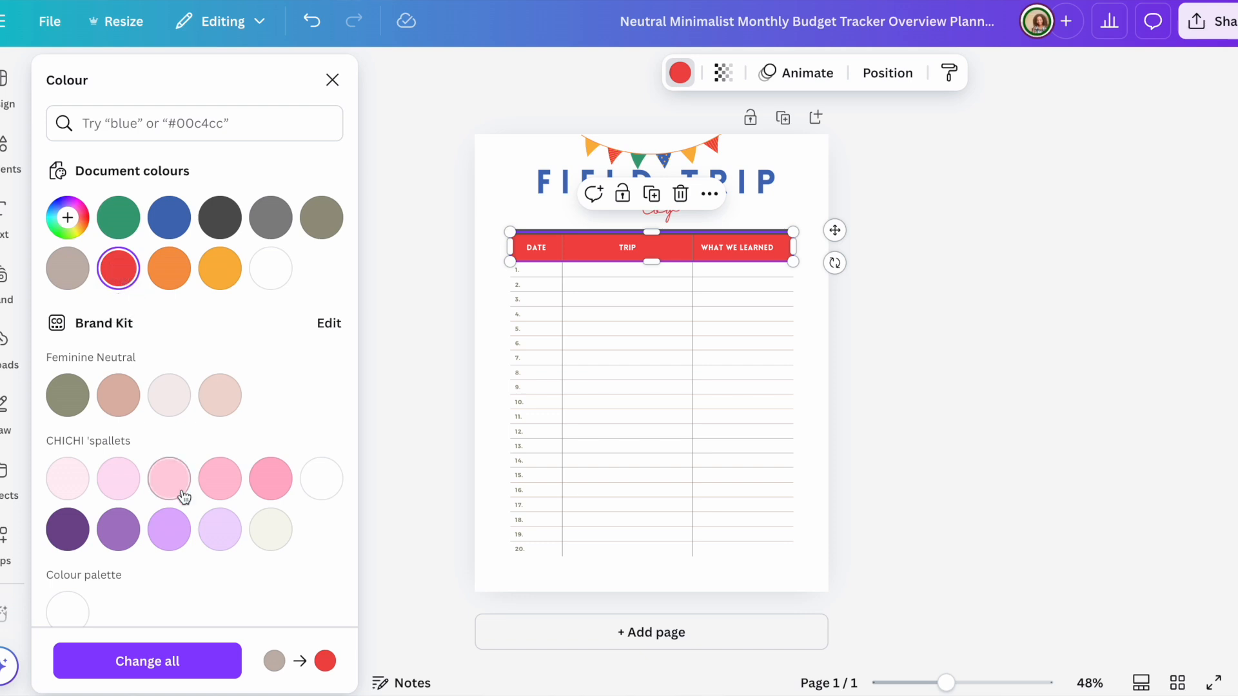
left_click(185, 667)
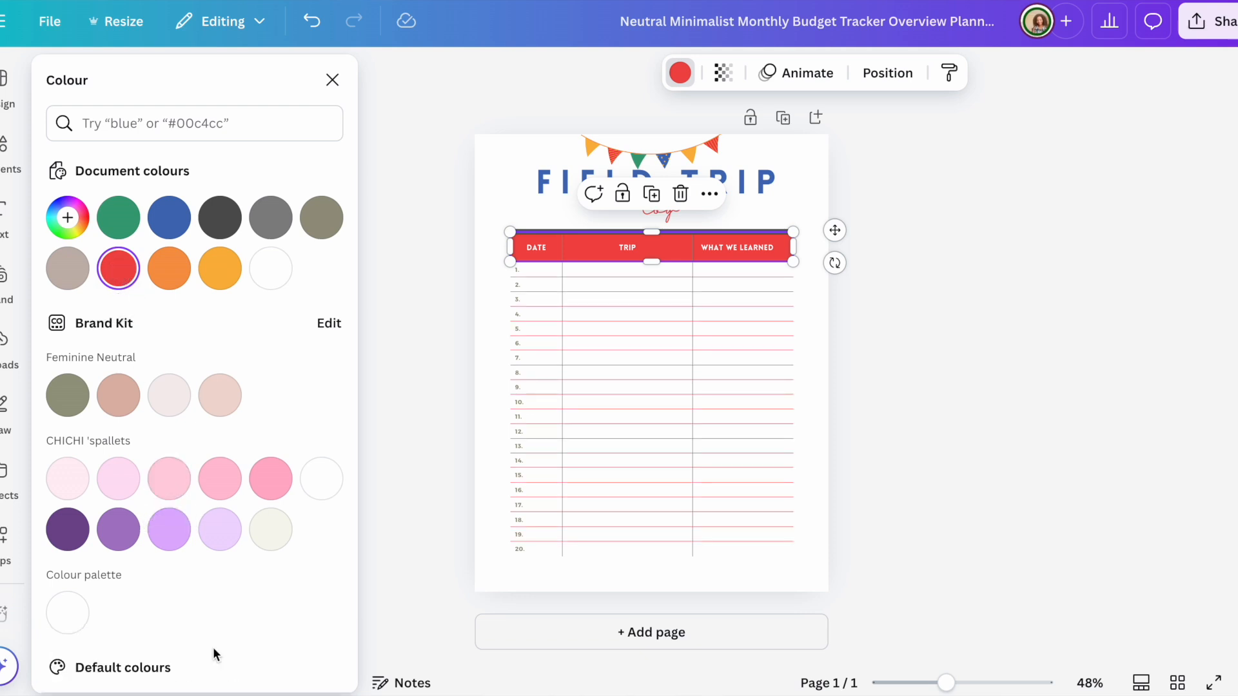
left_click(1099, 323)
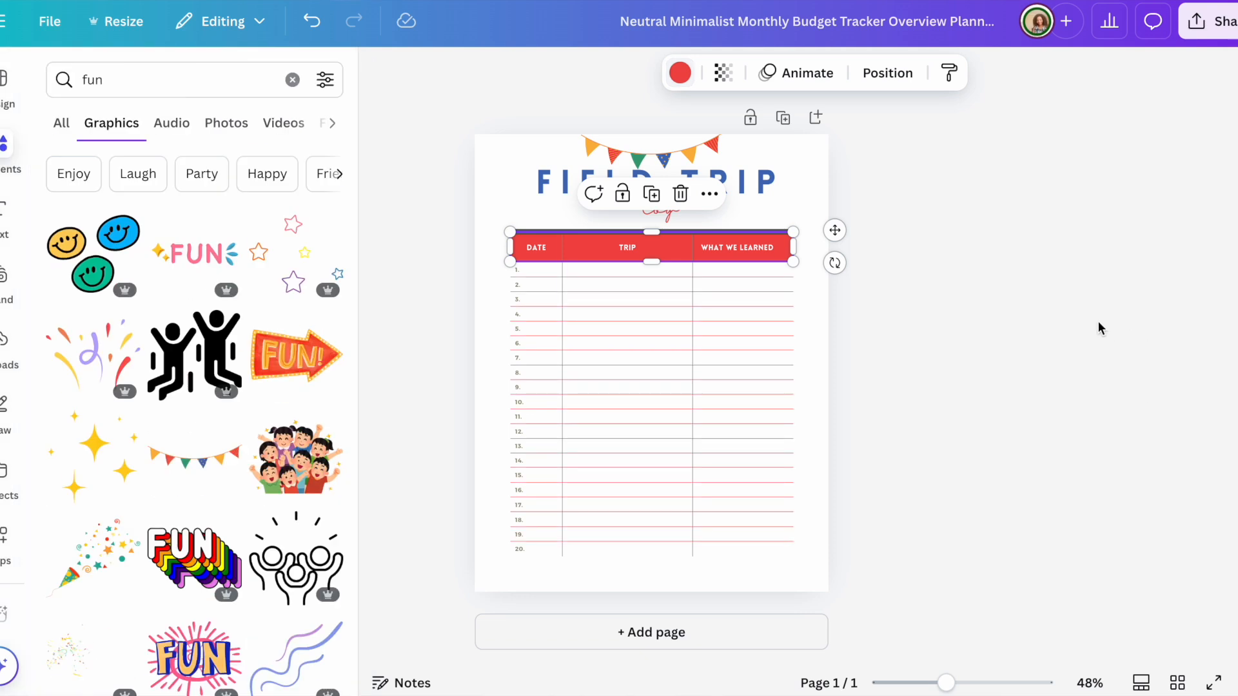
left_click(1000, 315)
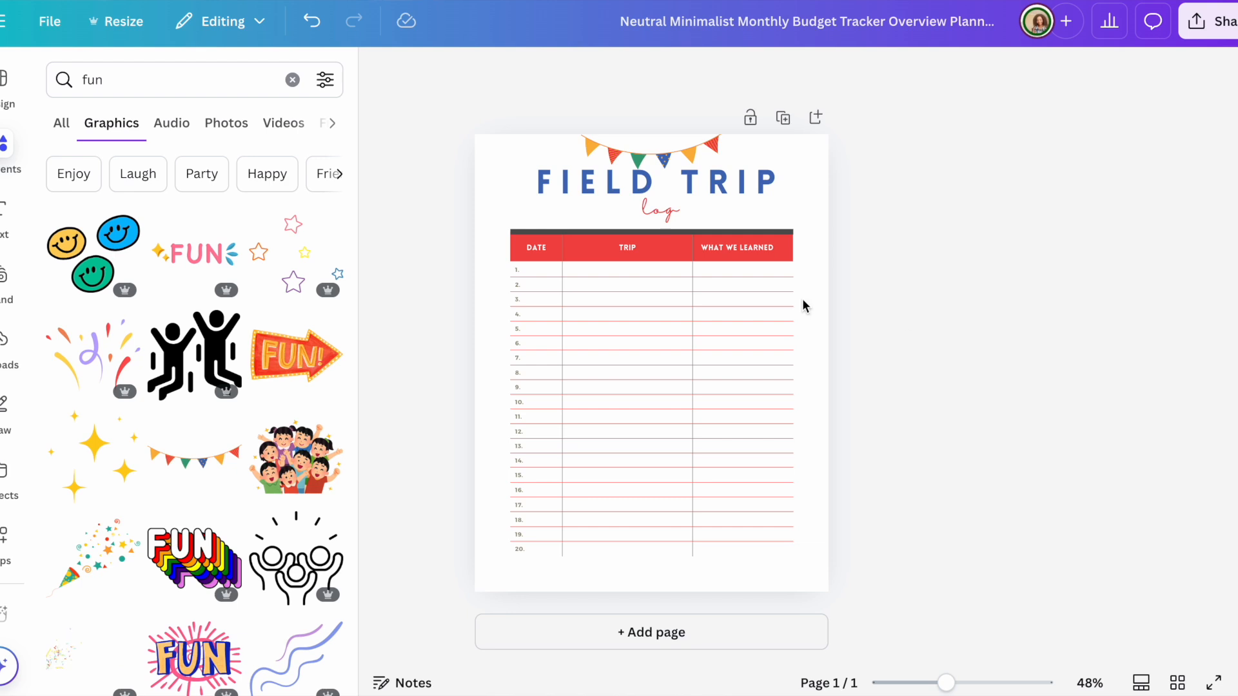
Step: Make the thin bar above the table yellow
left_click(596, 232)
left_click(679, 73)
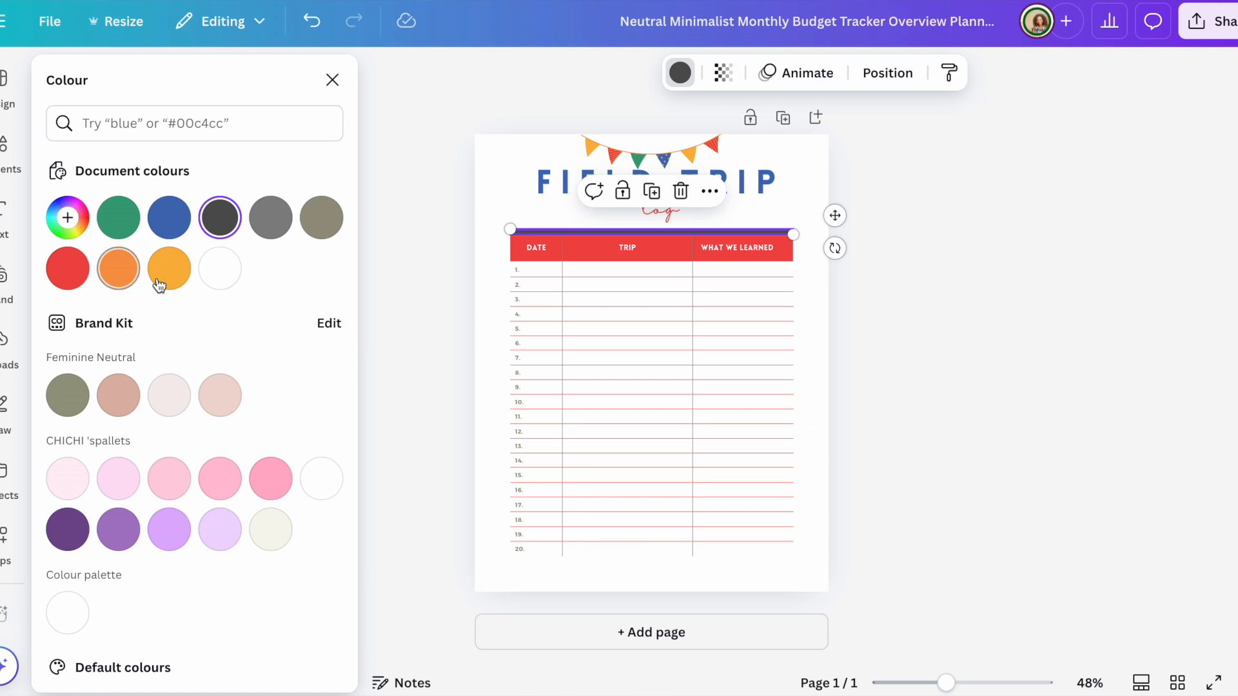
left_click(169, 268)
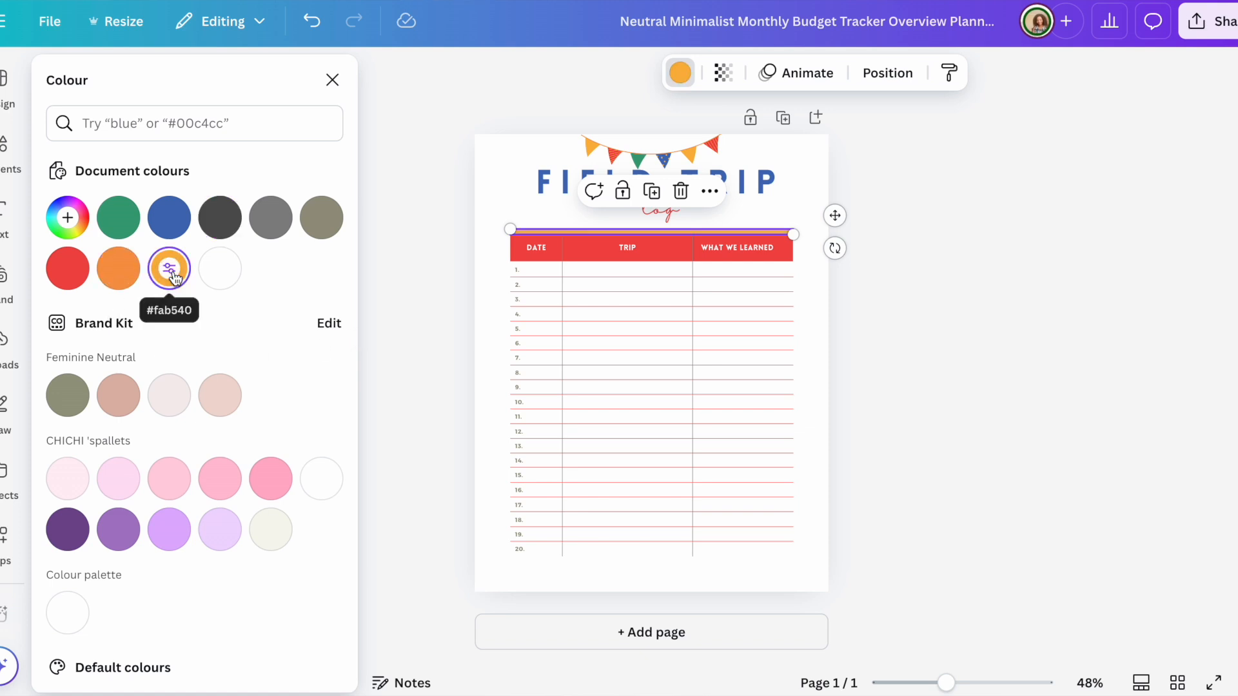
left_click(435, 464)
left_click(435, 463)
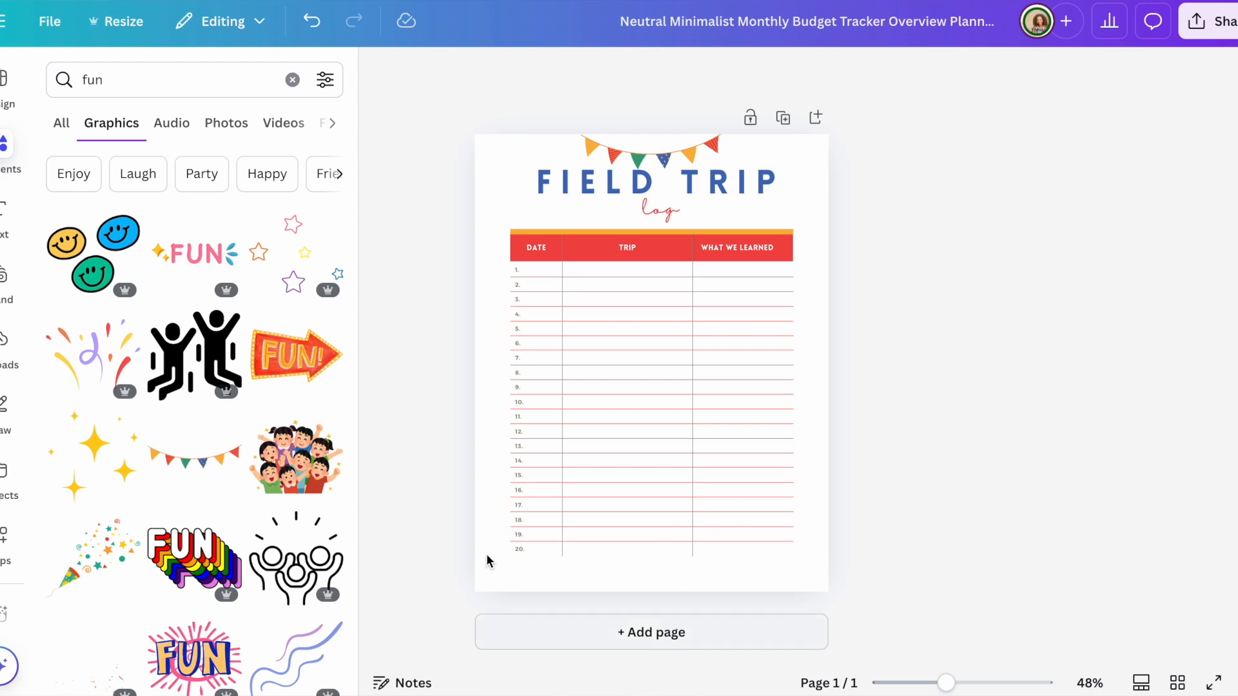
Step: Set the DATE/TRIP divider line's border to red and apply it to every table line
left_click(565, 555)
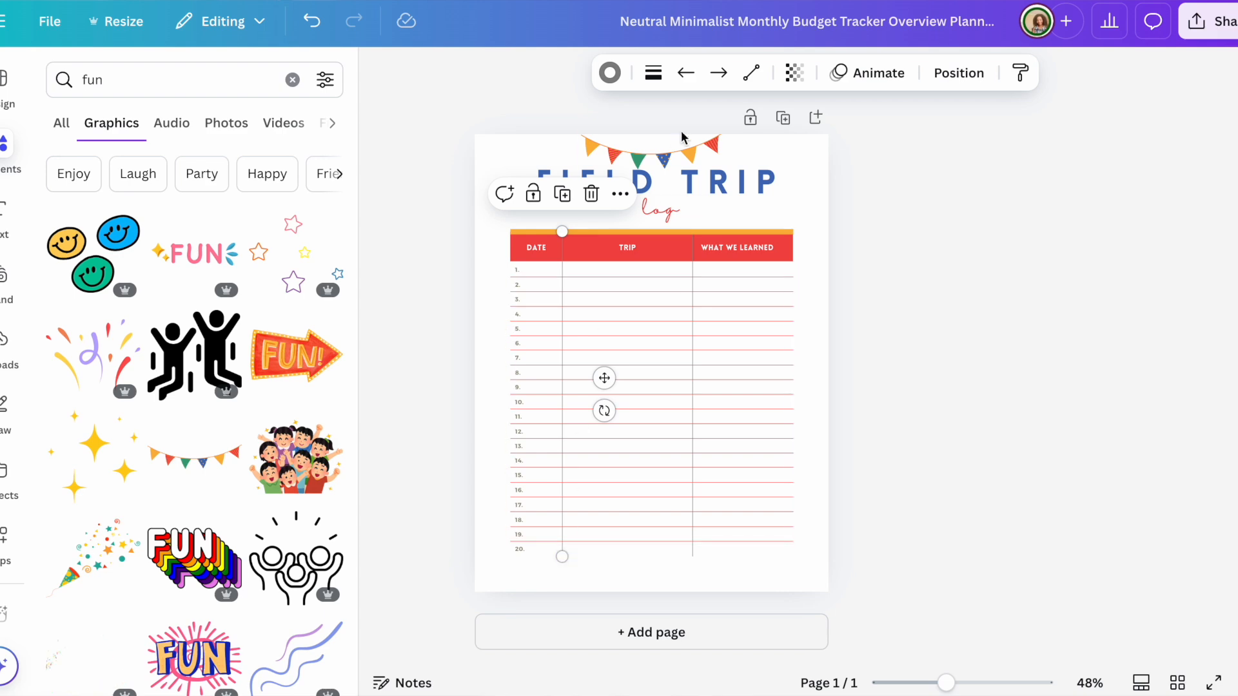
left_click(610, 72)
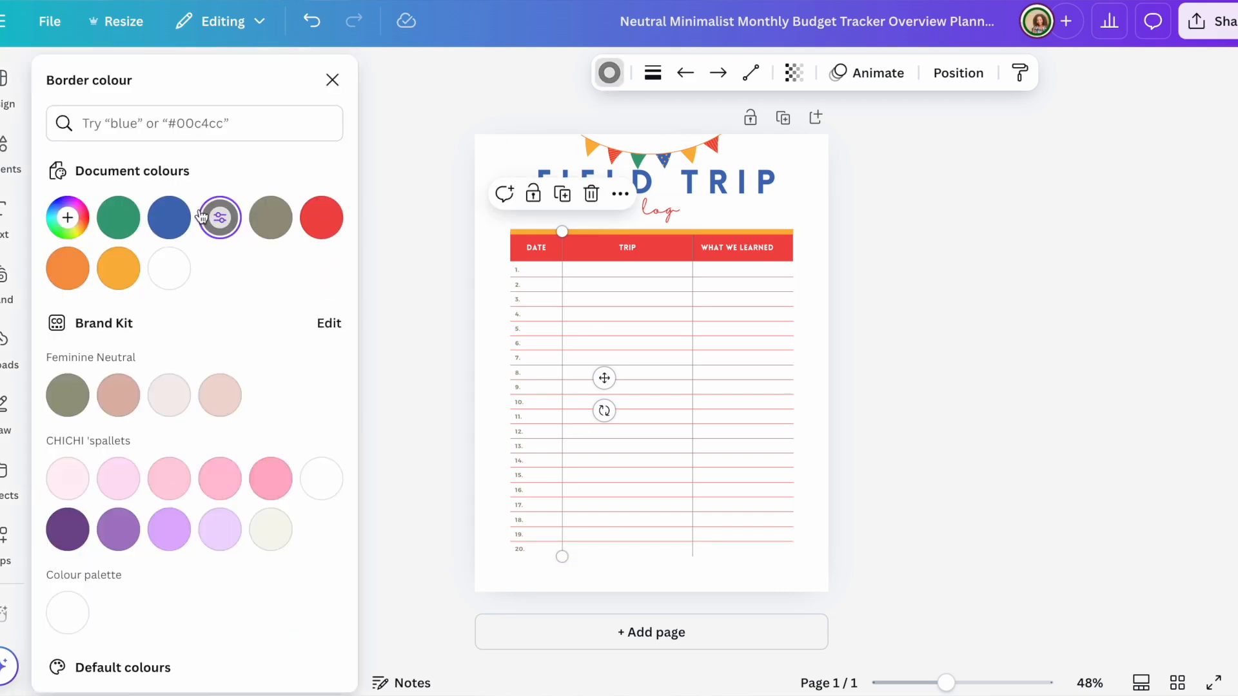
left_click(321, 219)
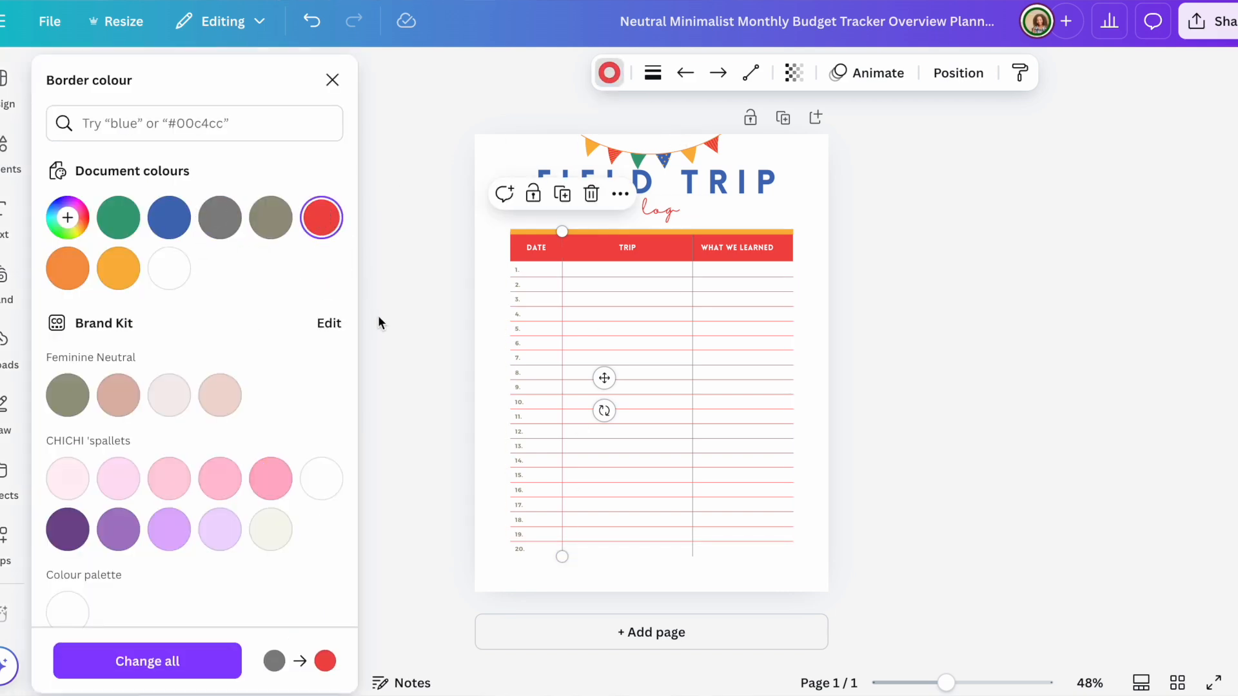
left_click(166, 663)
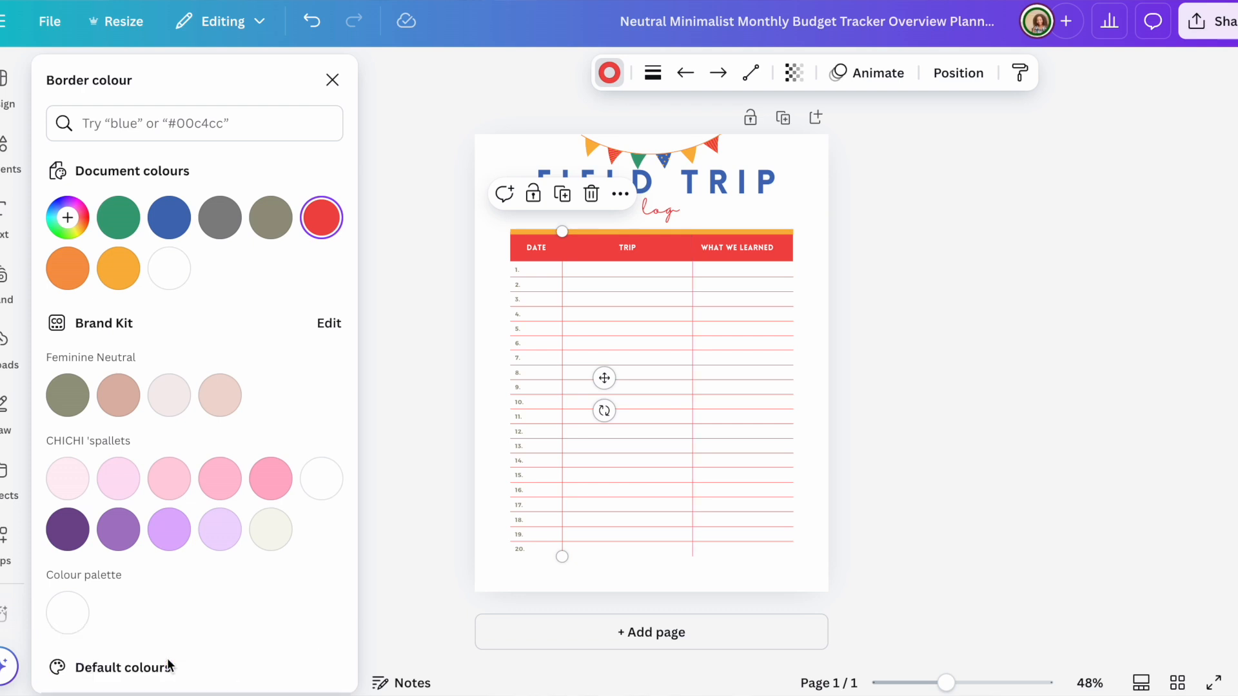
key("Escape")
key("Escape")
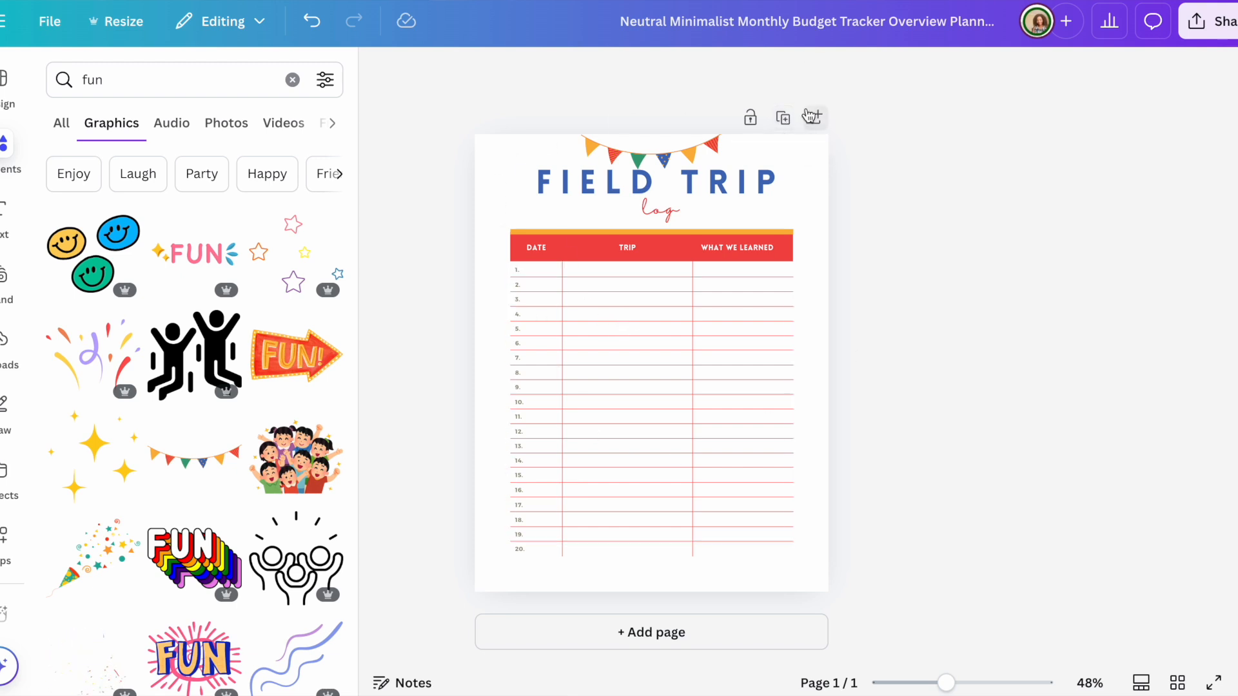
Step: Duplicate the log page, delete the bunting on the copy, and rename its heading READING
left_click(784, 119)
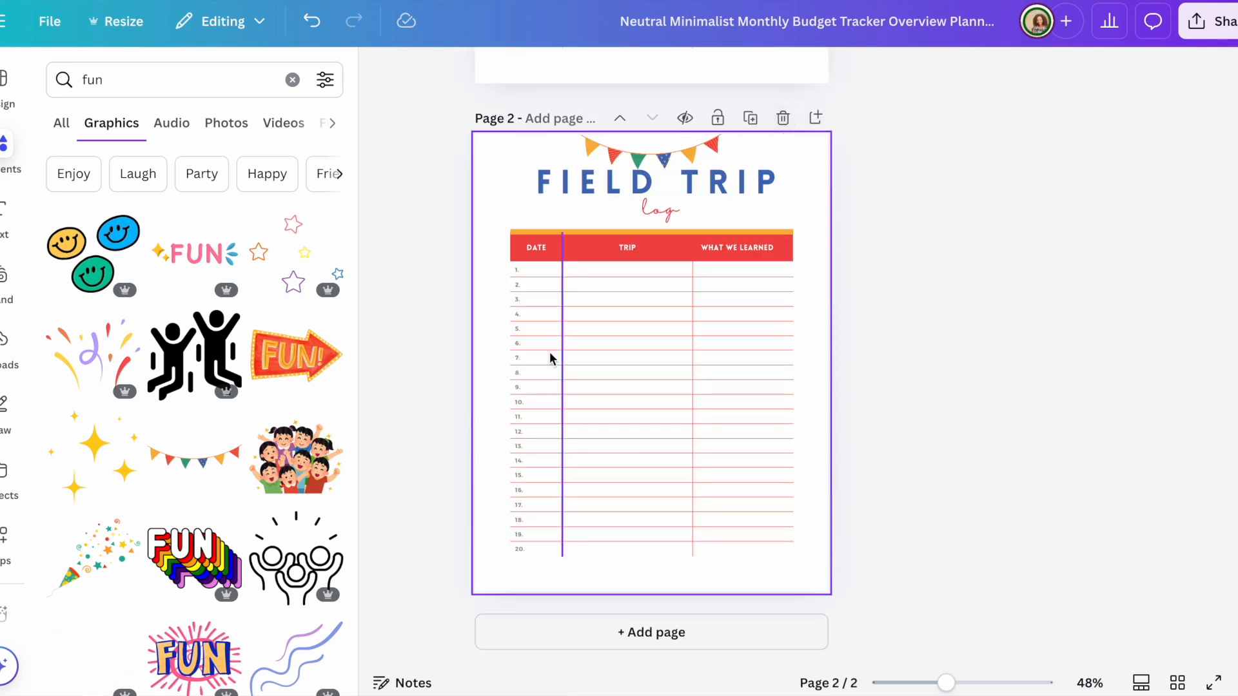
left_click(640, 155)
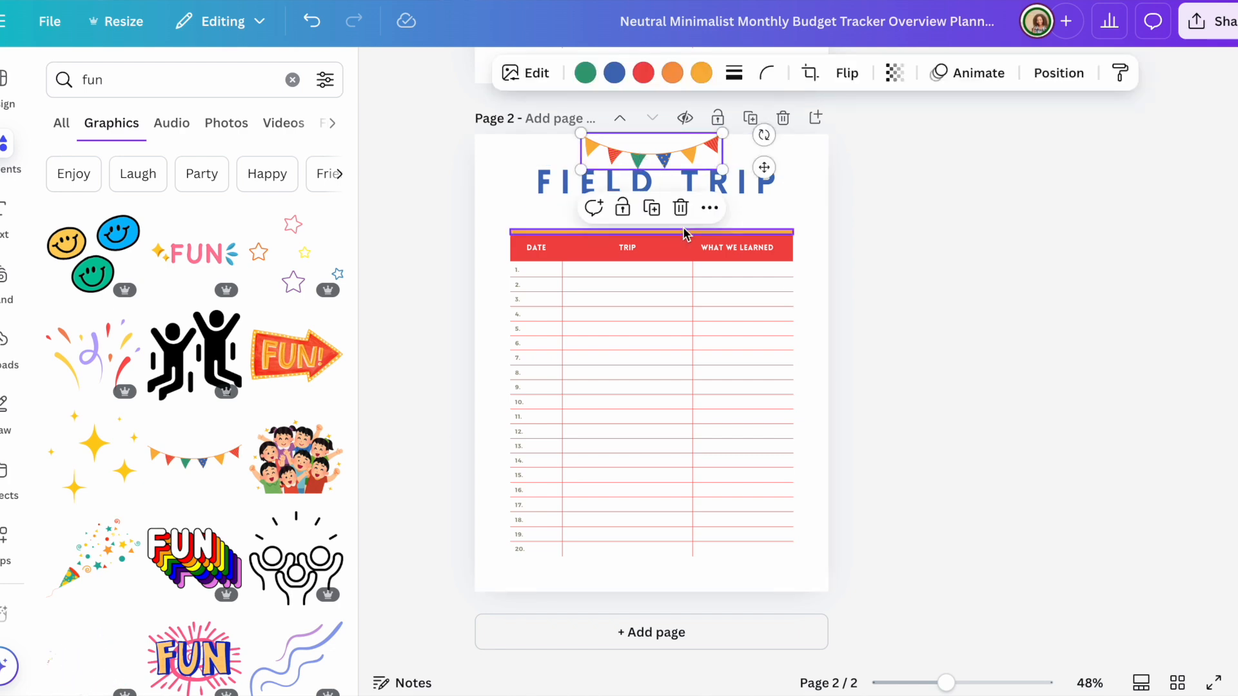
key("Delete")
left_click(722, 182)
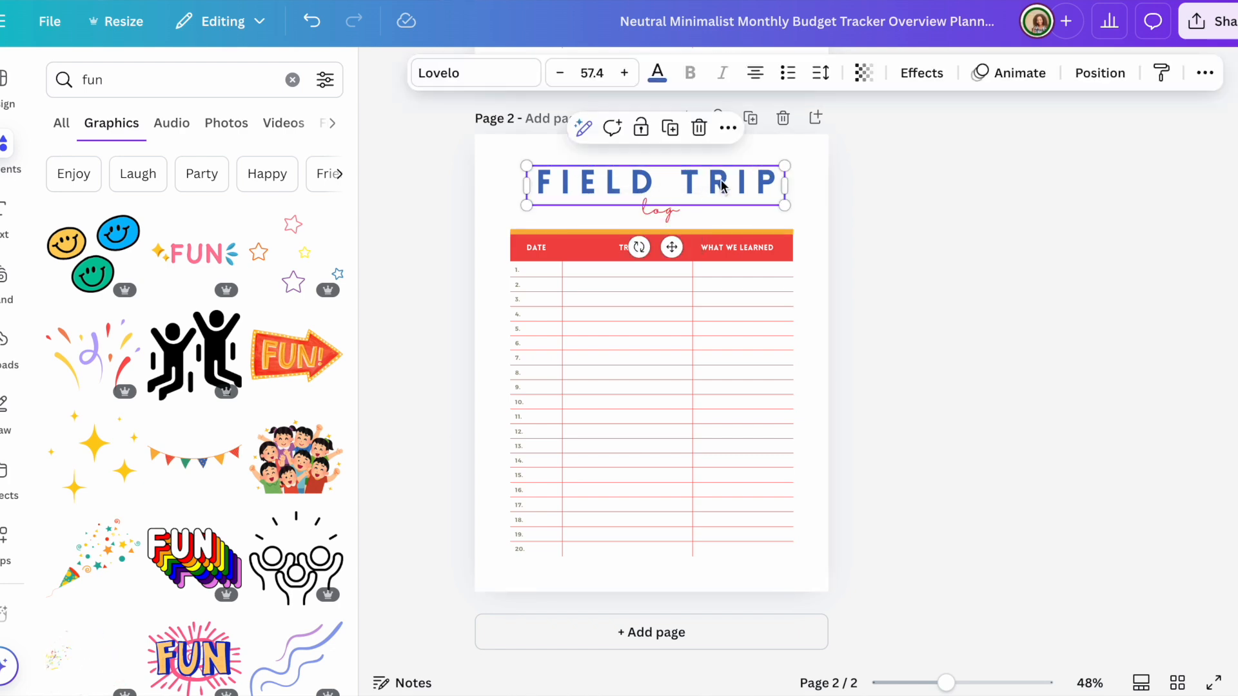
left_click(721, 182)
type("RE")
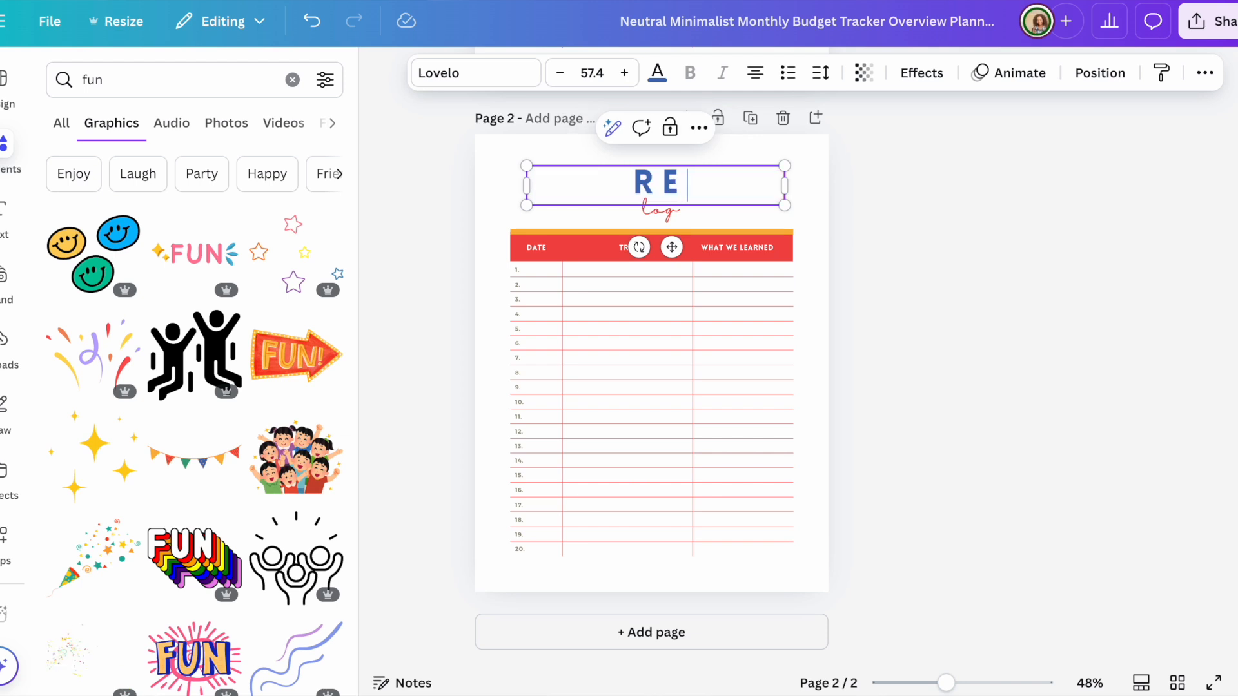
type("ADING")
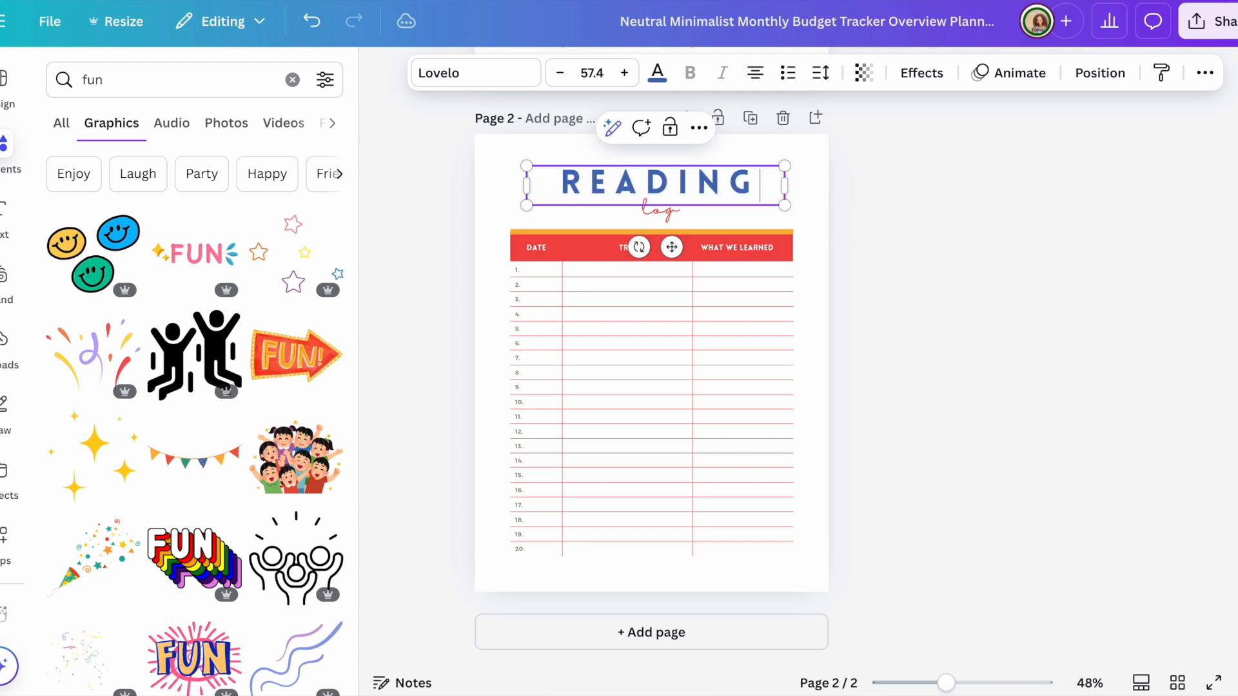
left_click(1018, 228)
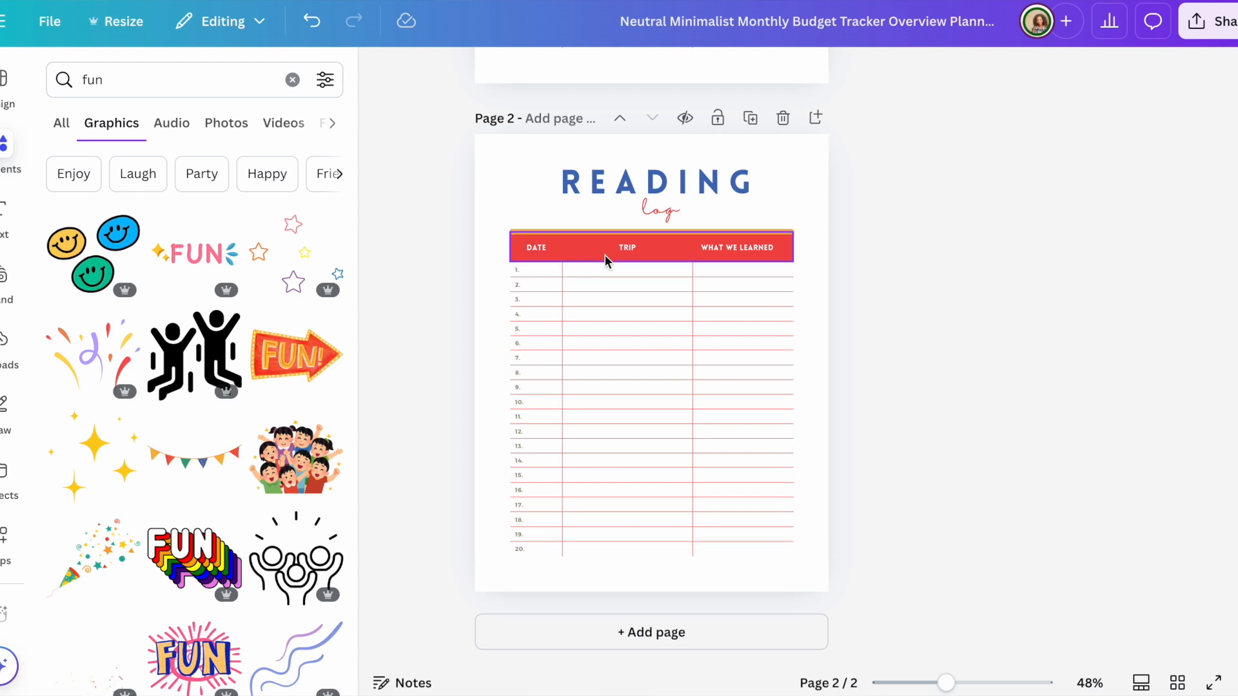
Step: Rename the TRIP and WHAT WE LEARNED column headers to BOOK TITLE and AUTHOR
left_click(629, 250)
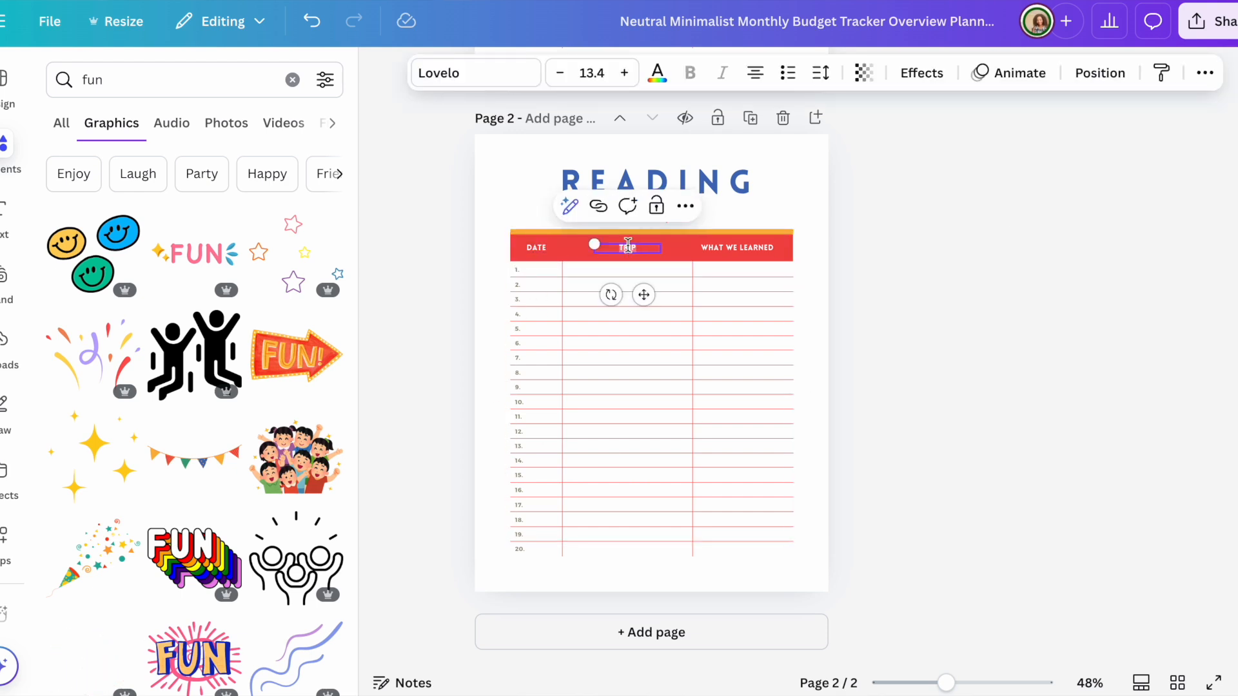
double_click(628, 247)
type("BOOK")
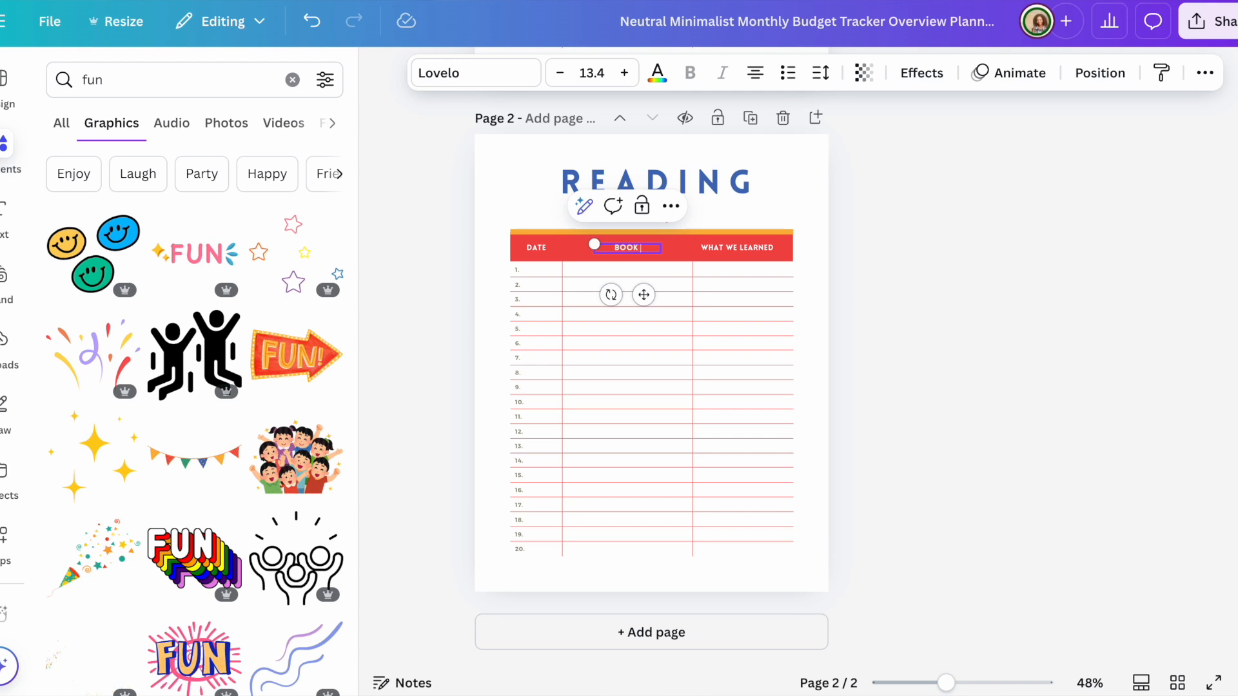
type(" TITLE")
left_click(742, 247)
double_click(762, 249)
type("A")
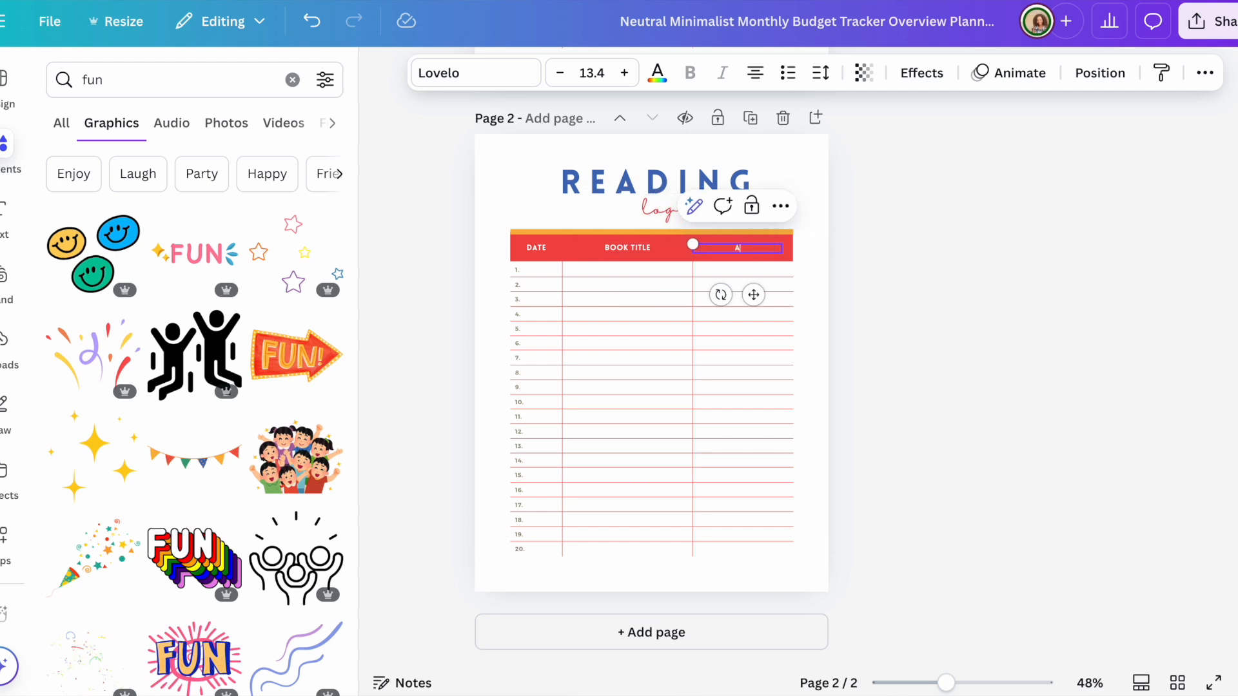
type("UTHOR")
left_click(1109, 369)
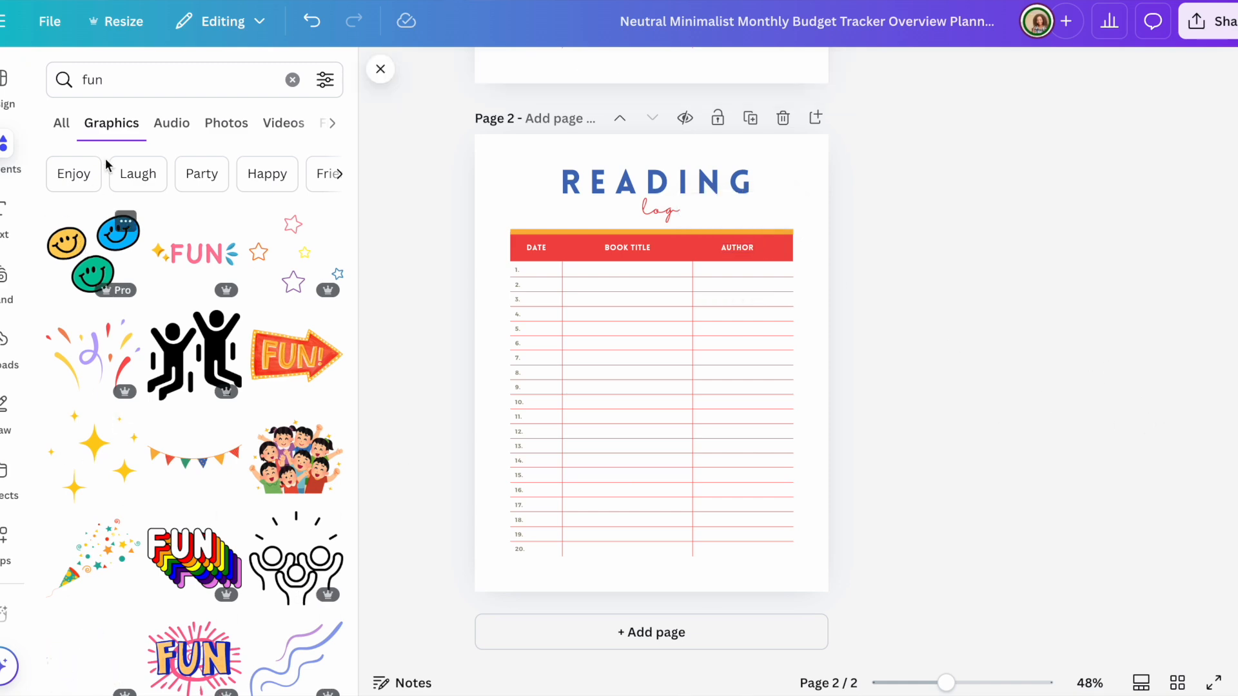
Step: Replace the 'fun' Elements search with 'books orange and blue'
left_click(119, 80)
key("BackSpace")
key("BackSpace")
key("BackSpace")
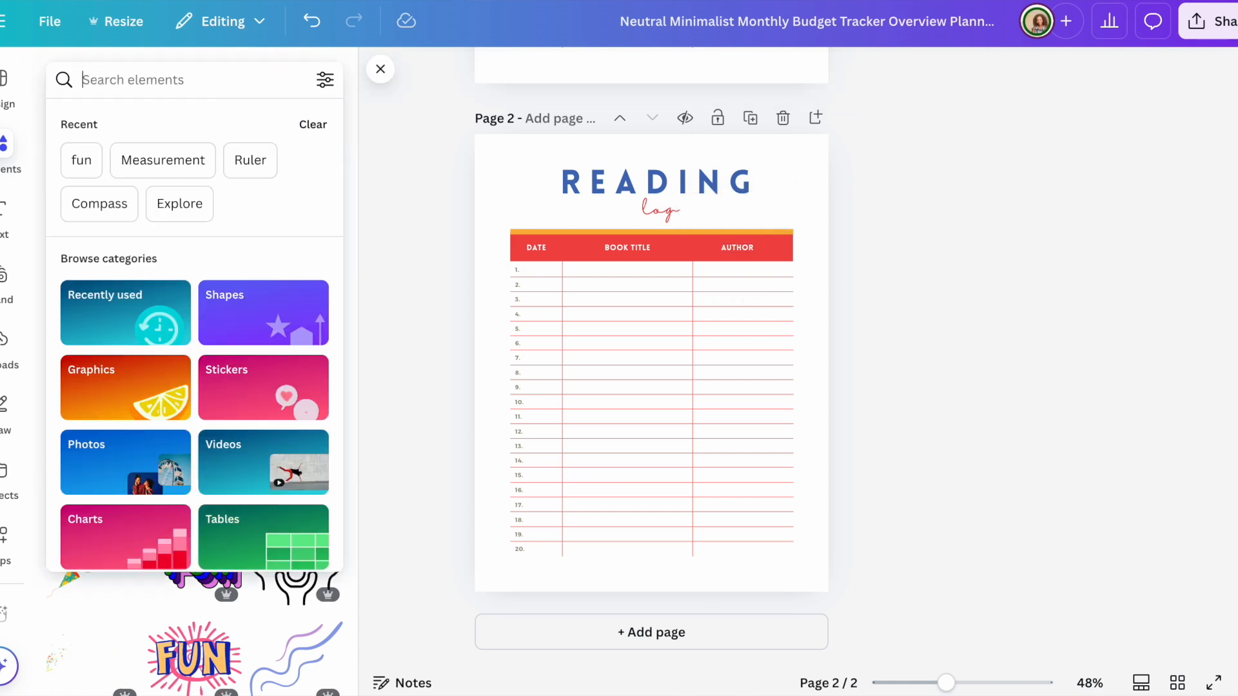
type("books")
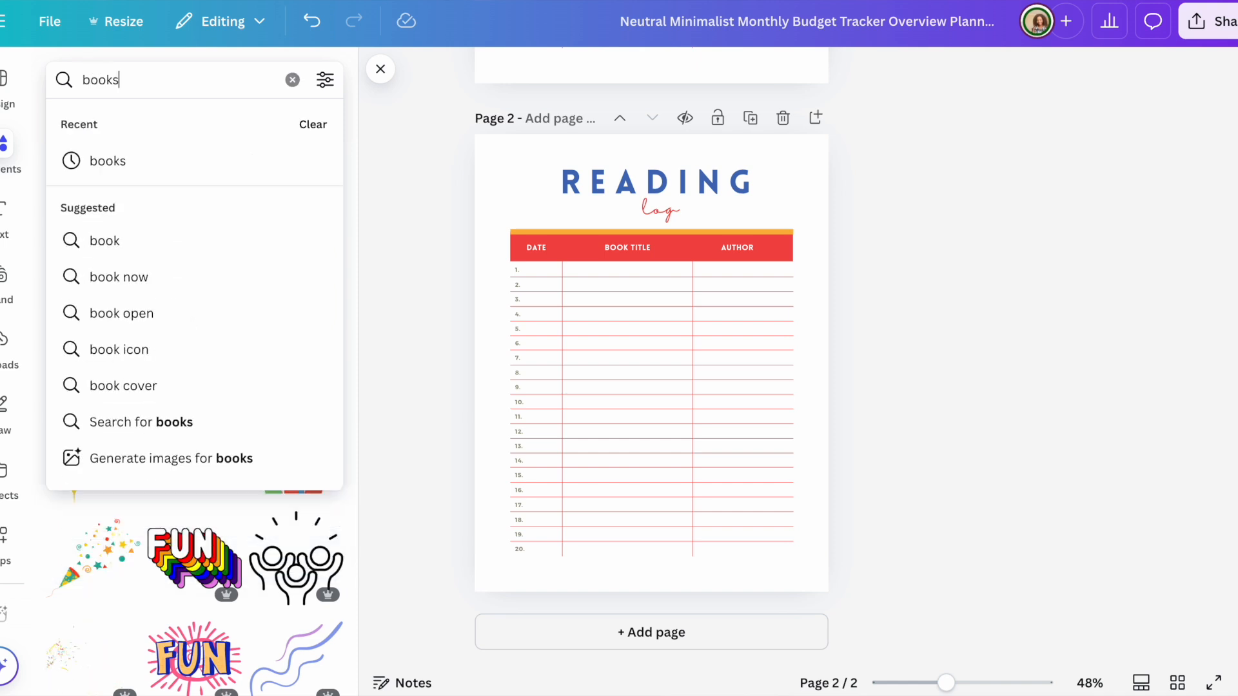
type(" oran")
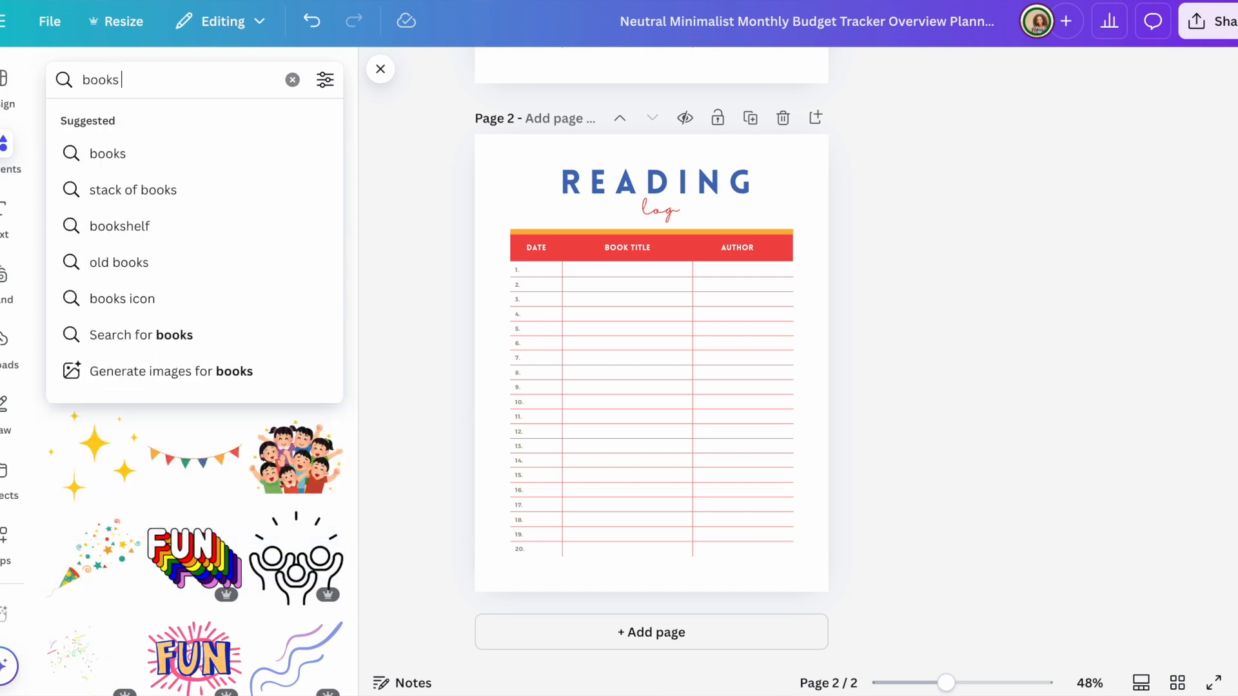
type("ge")
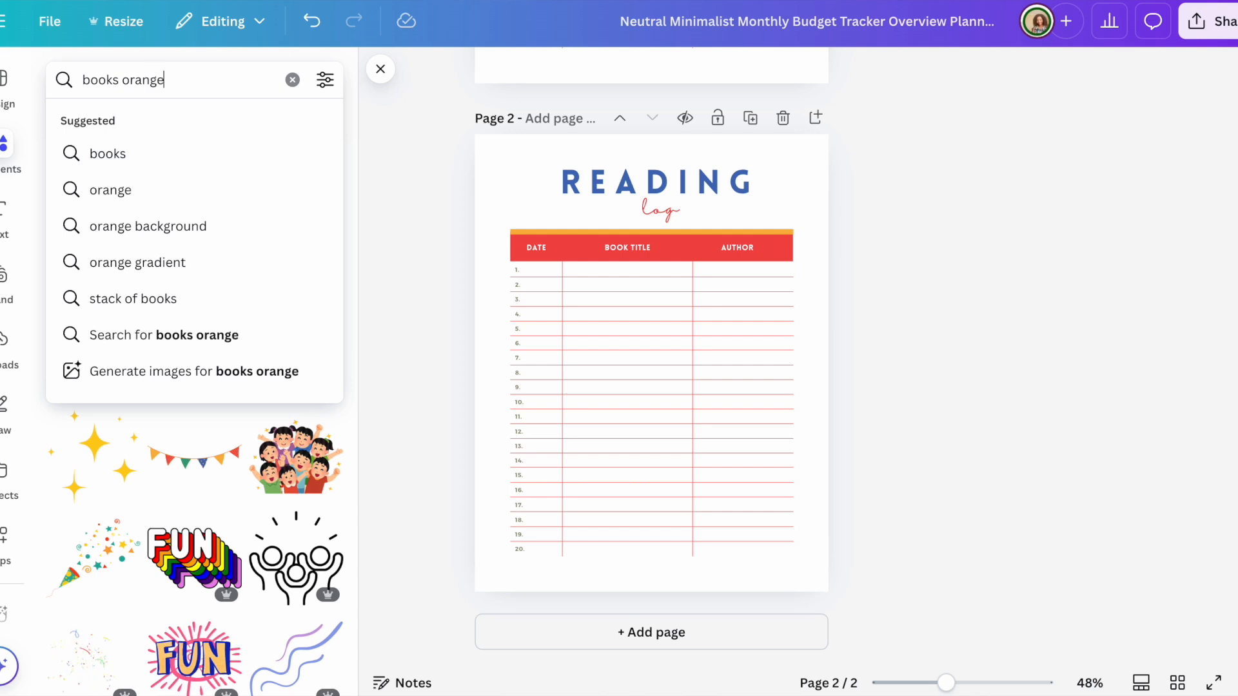
type(" and bl")
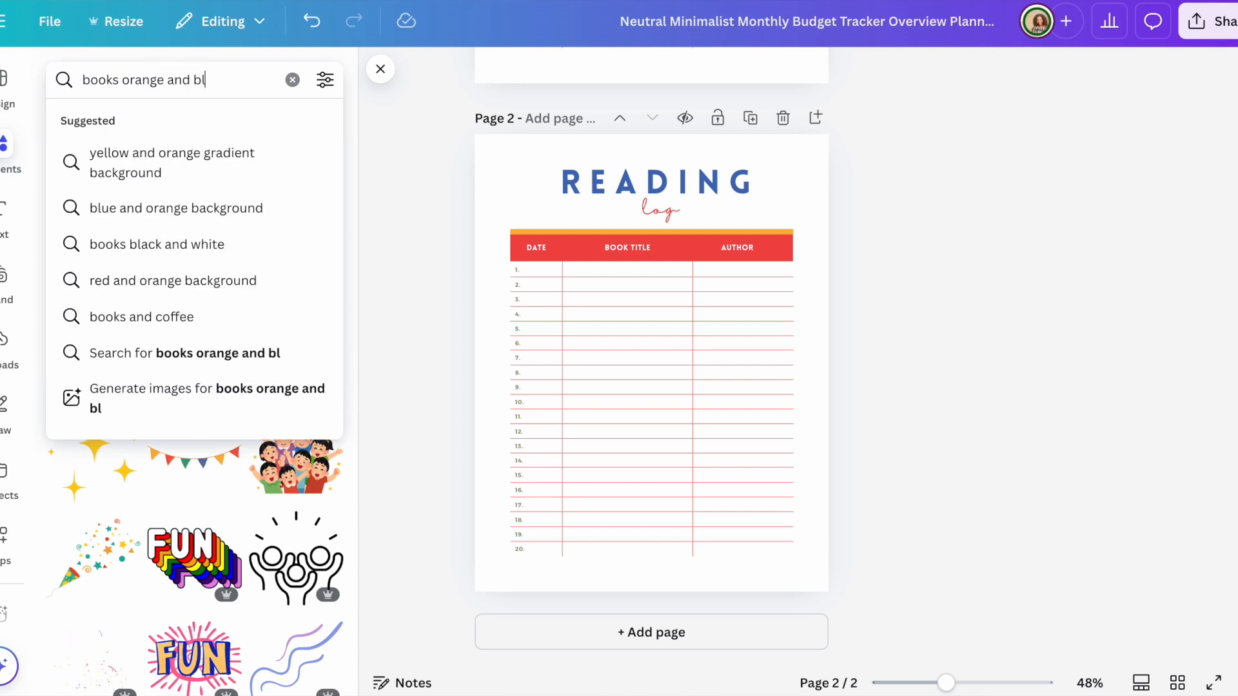
type("ue")
key("Return")
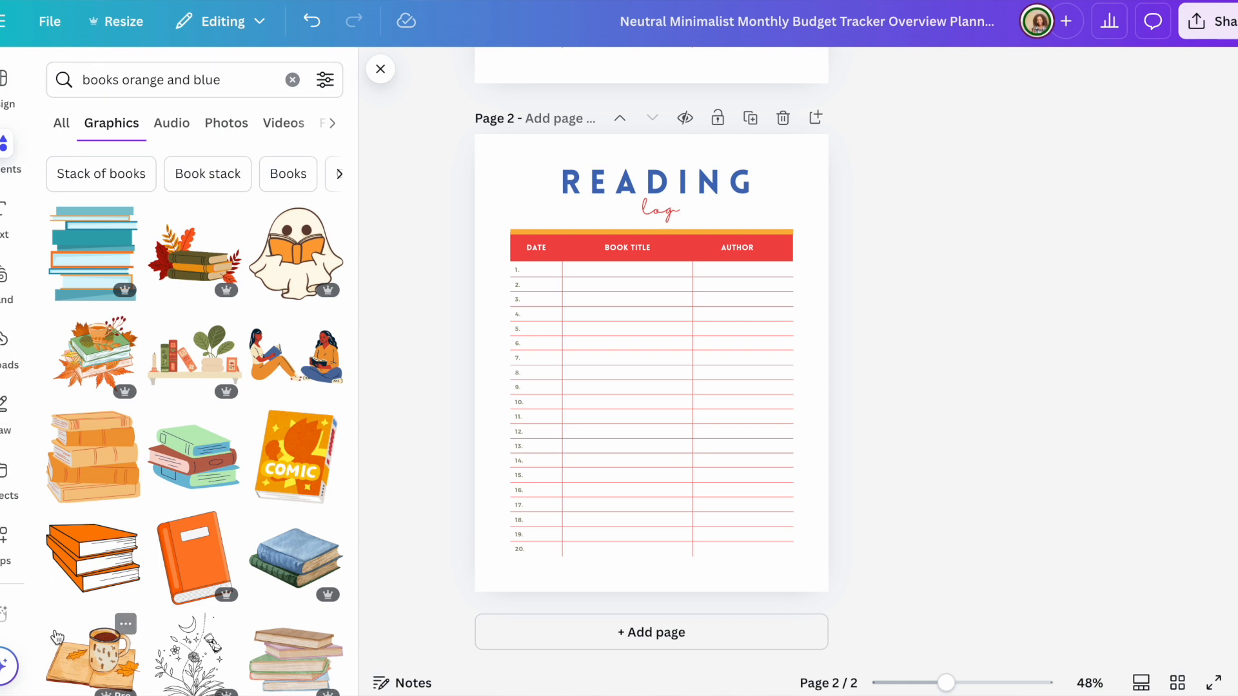
Step: Add the orange book stack graphic, recolour it red, and shrink it beside READING
left_click(103, 580)
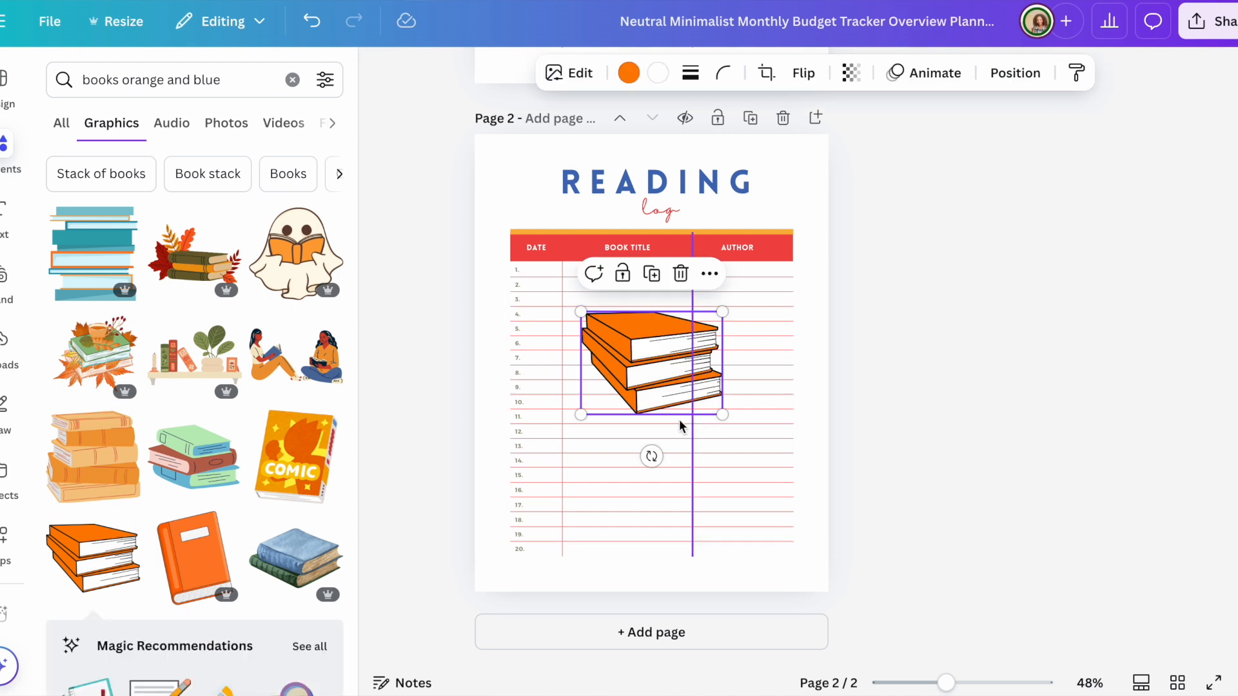
left_click(628, 72)
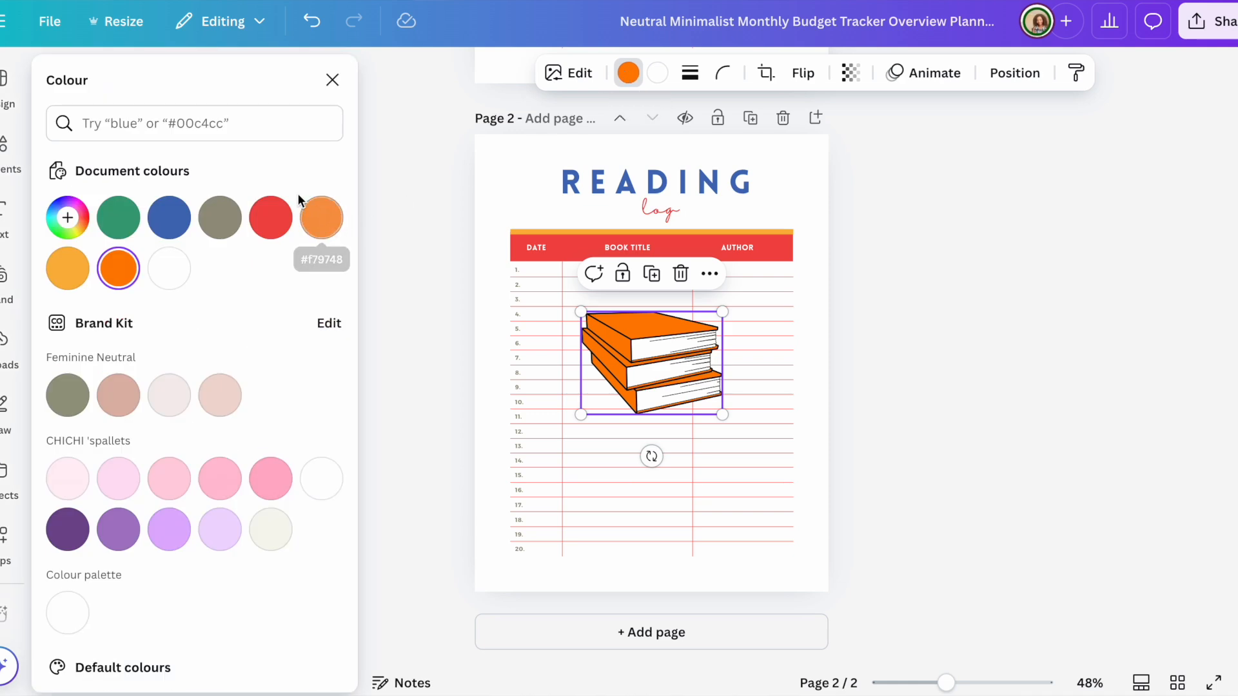
left_click(275, 218)
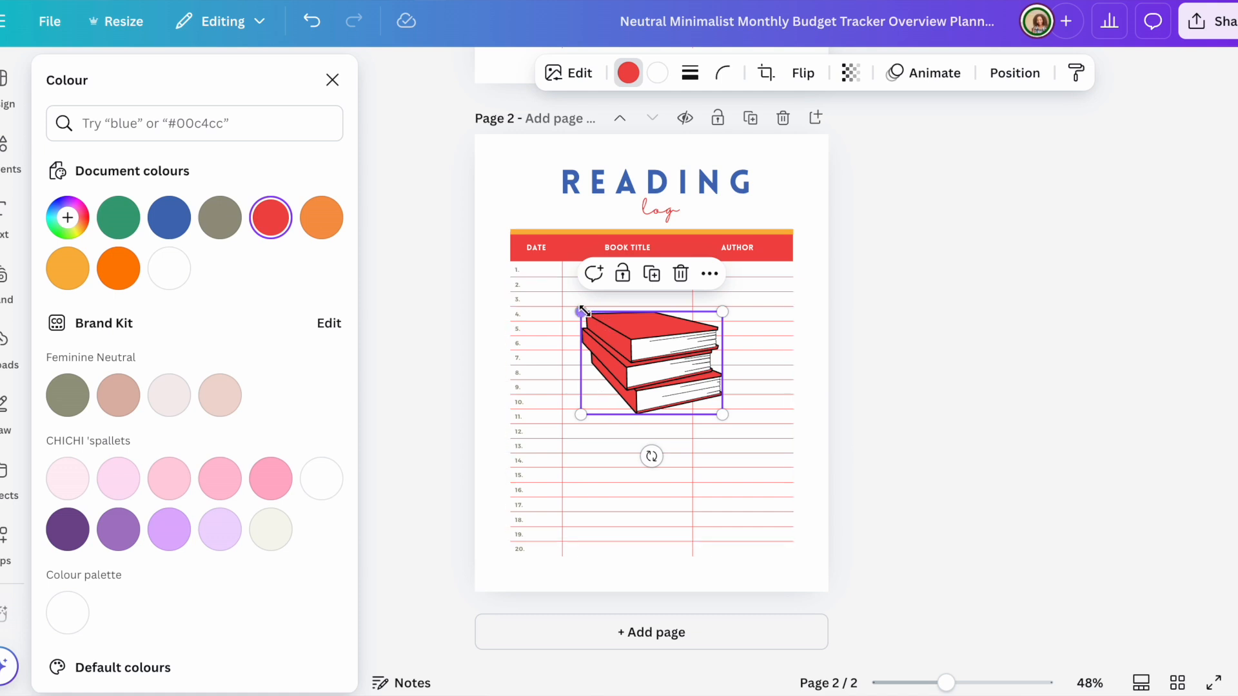
left_click_drag(582, 312, 549, 179)
left_click(992, 233)
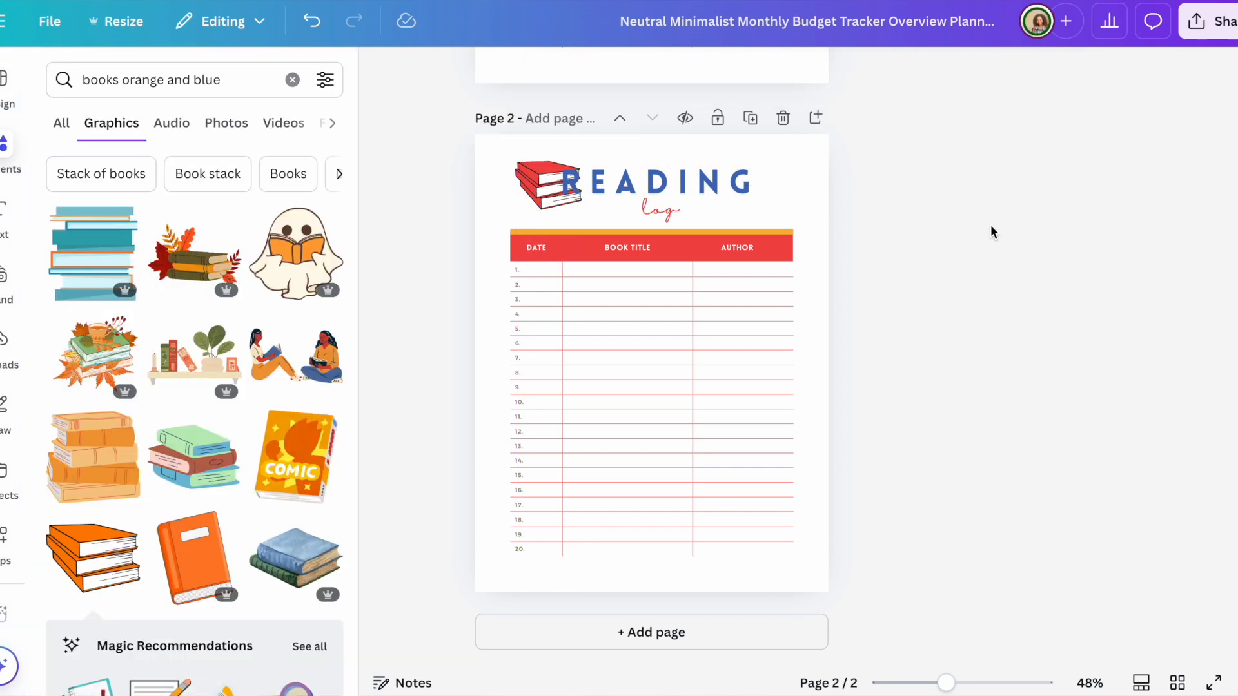
Step: Set the books graphic's transparency to 33
left_click(521, 175)
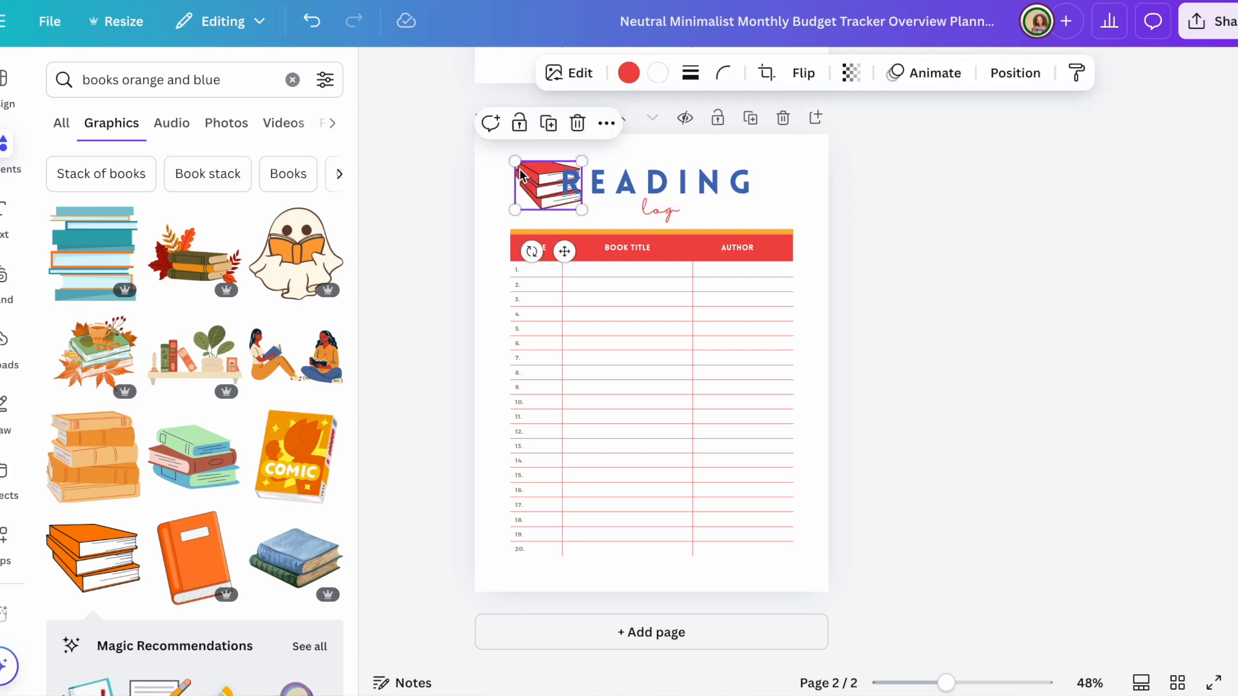
left_click(851, 75)
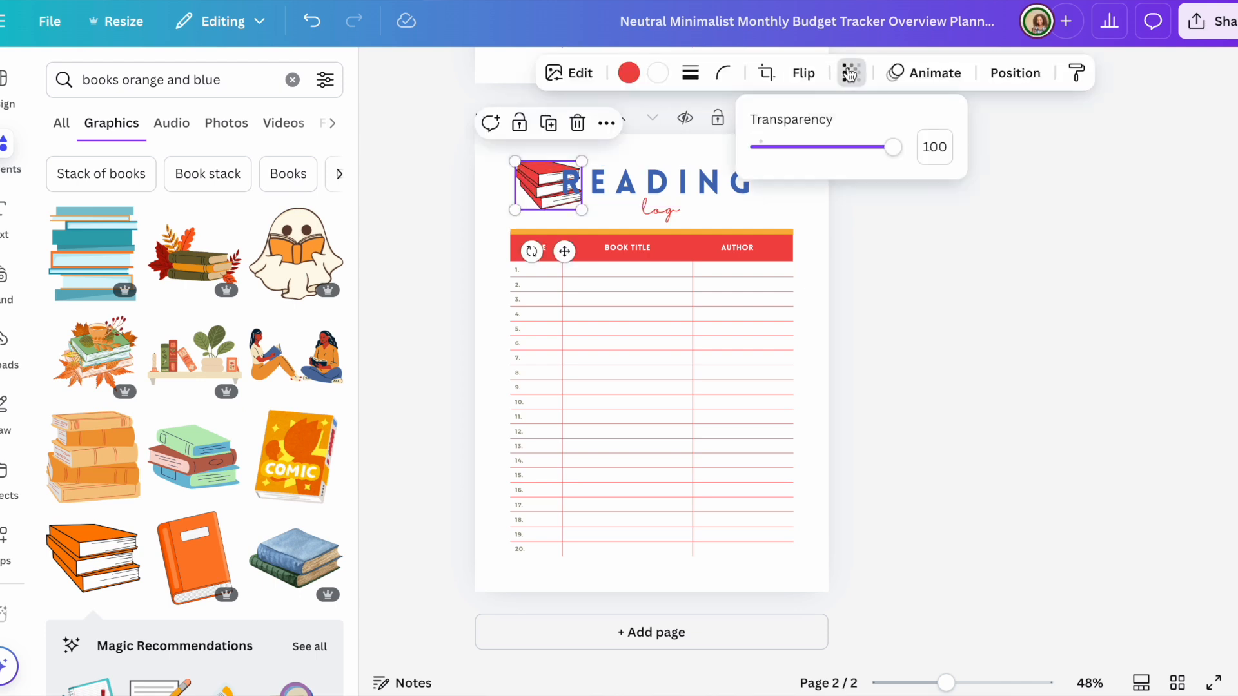
left_click_drag(892, 147, 806, 151)
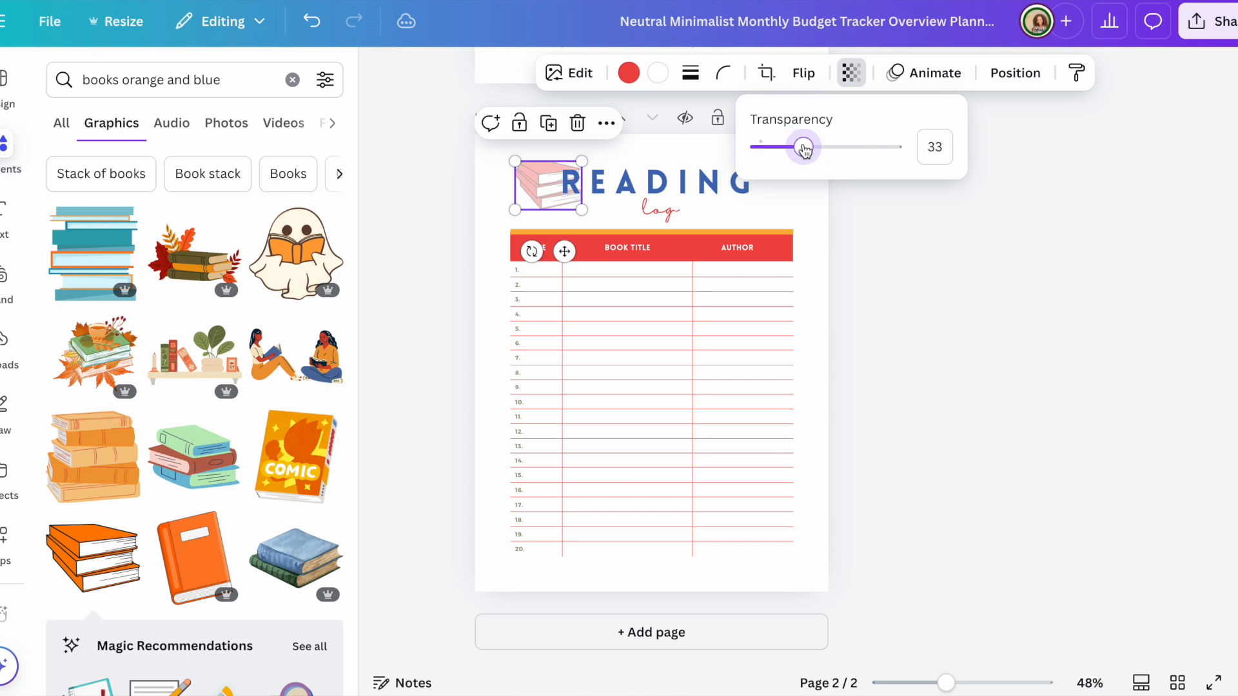
left_click(955, 278)
left_click(954, 278)
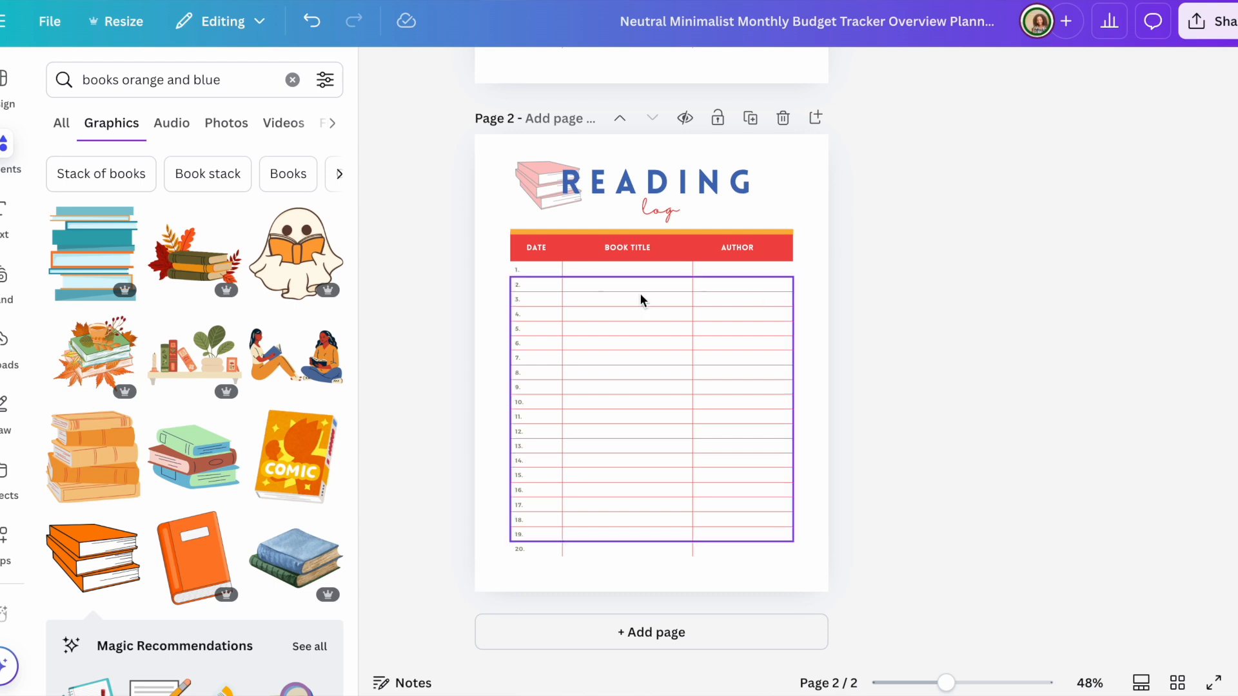
Step: Move the faded books to the bottom-right corner and centre a large orange book stack over the table
left_click_drag(524, 168, 783, 543)
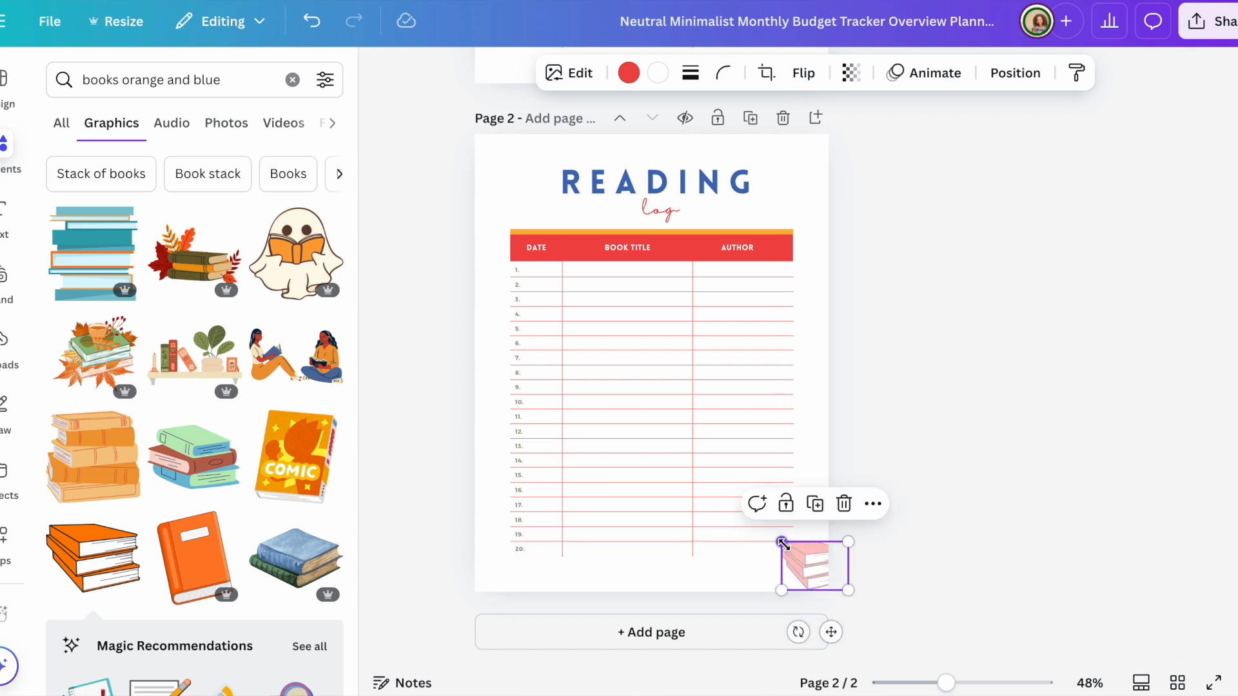
left_click(933, 423)
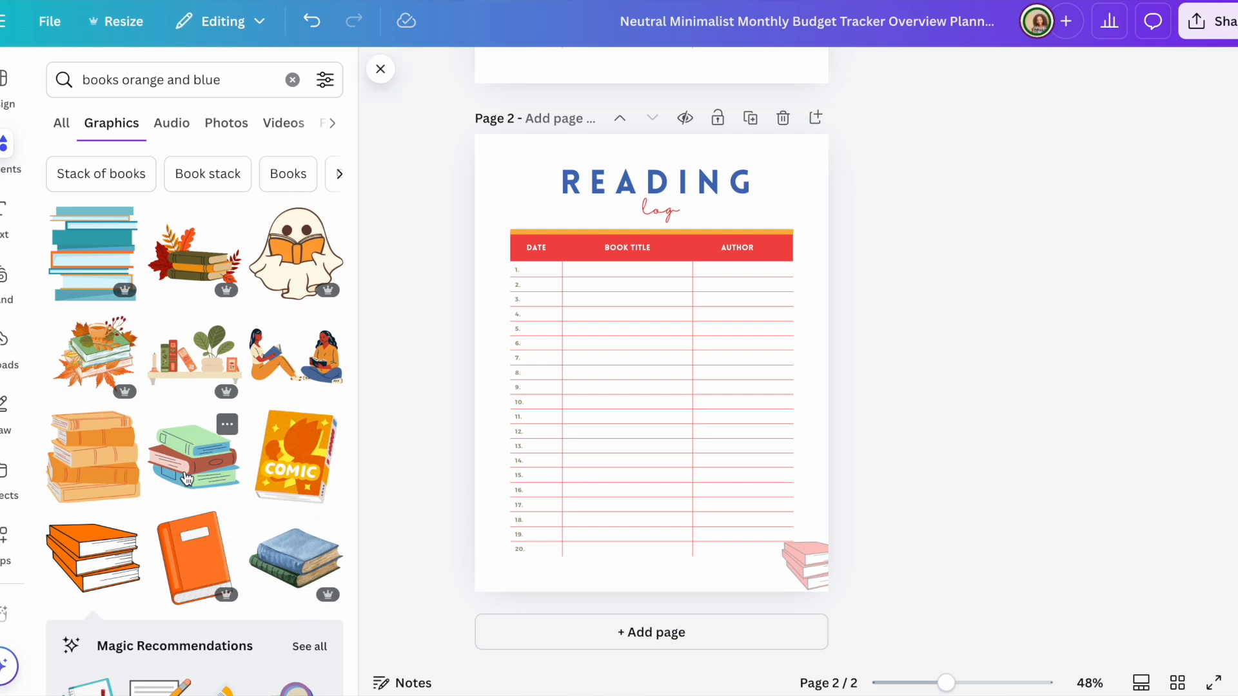
left_click(110, 481)
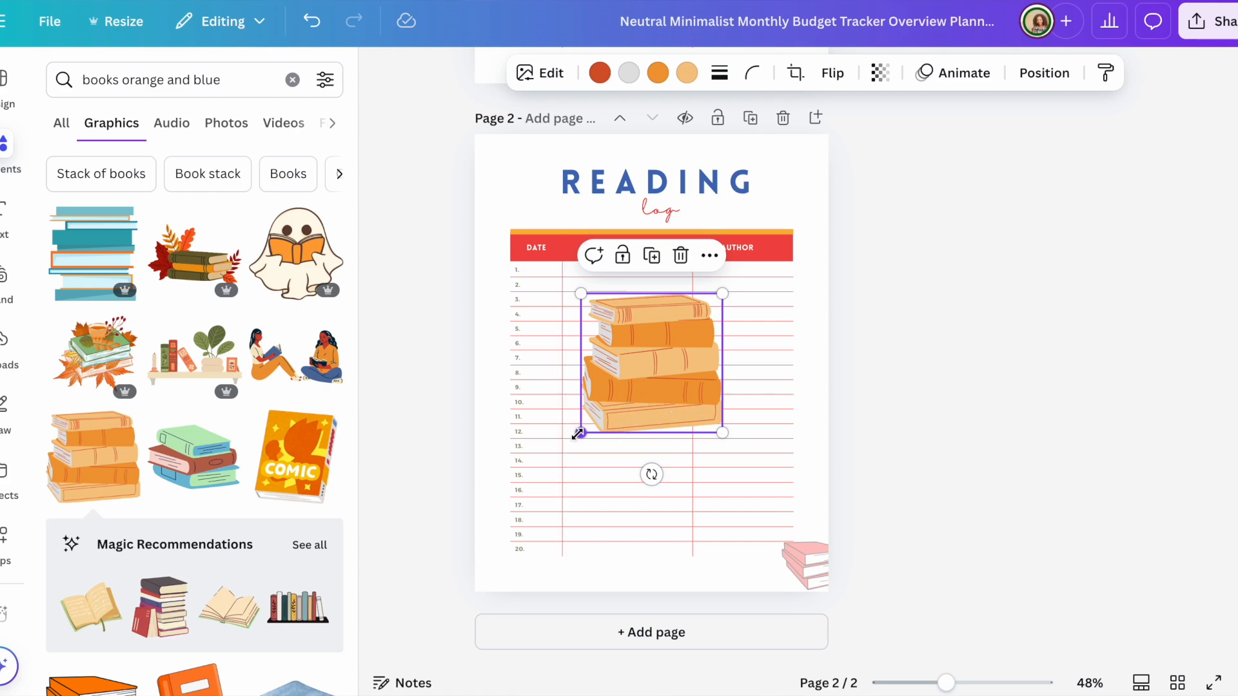
left_click_drag(580, 433, 631, 383)
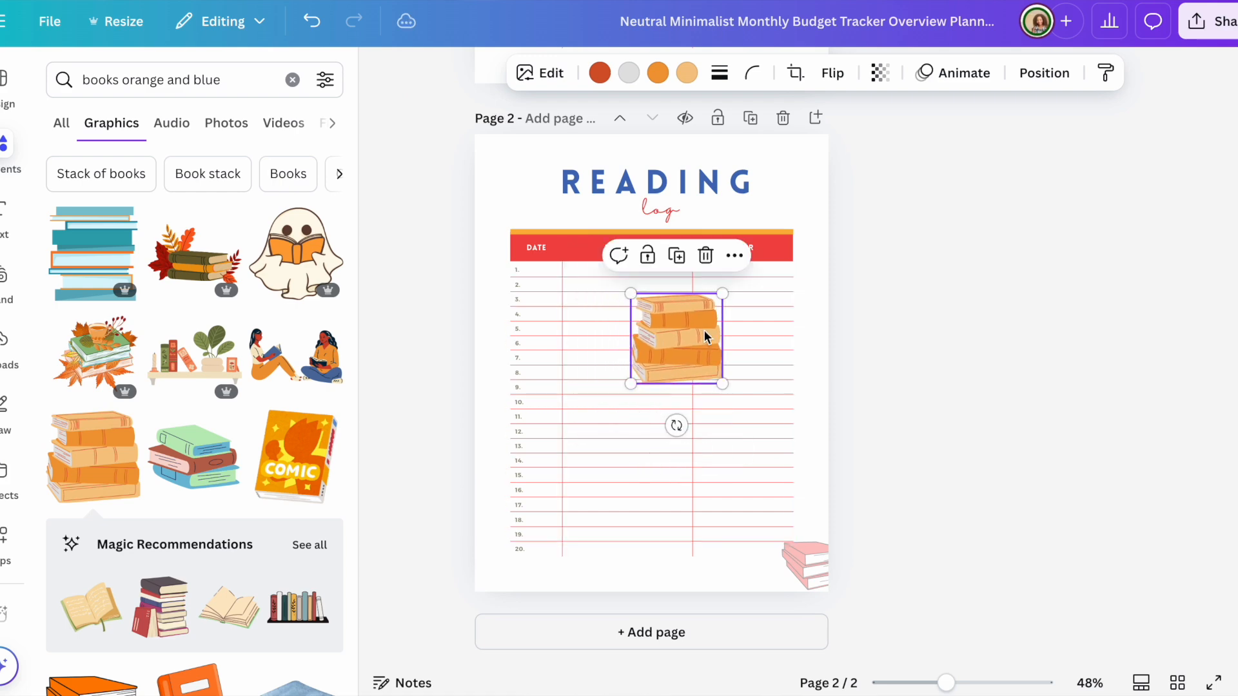
left_click_drag(698, 335, 680, 397)
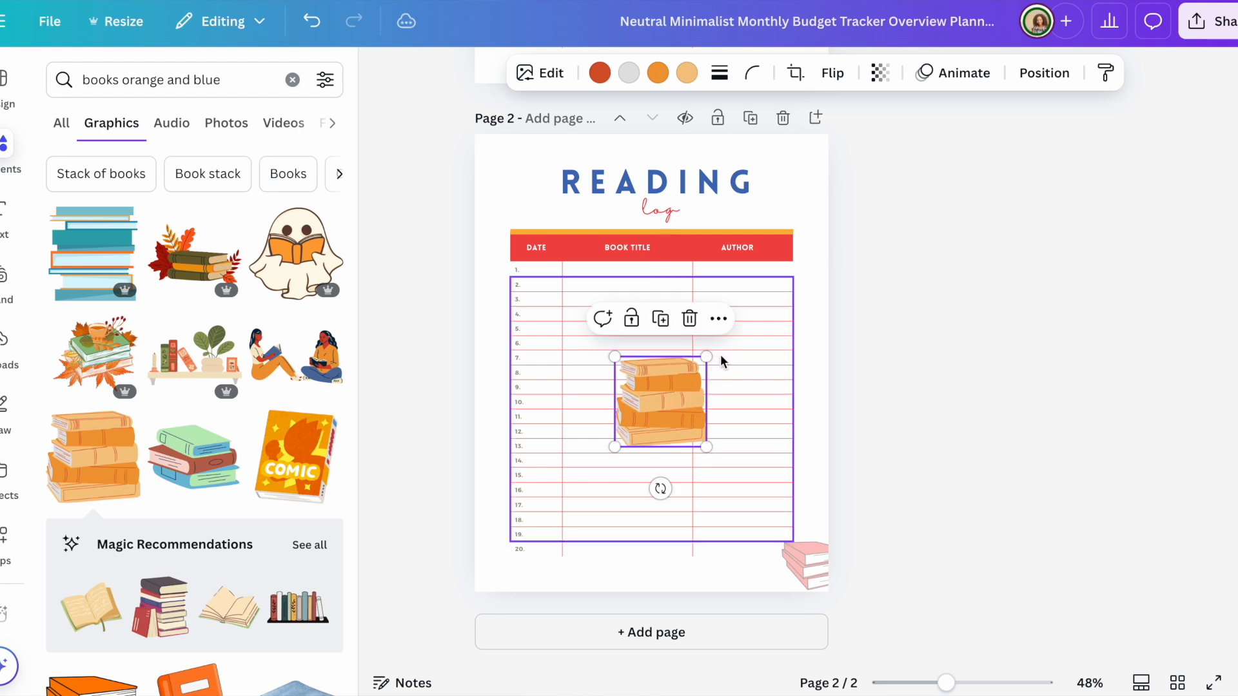
left_click_drag(707, 358, 779, 285)
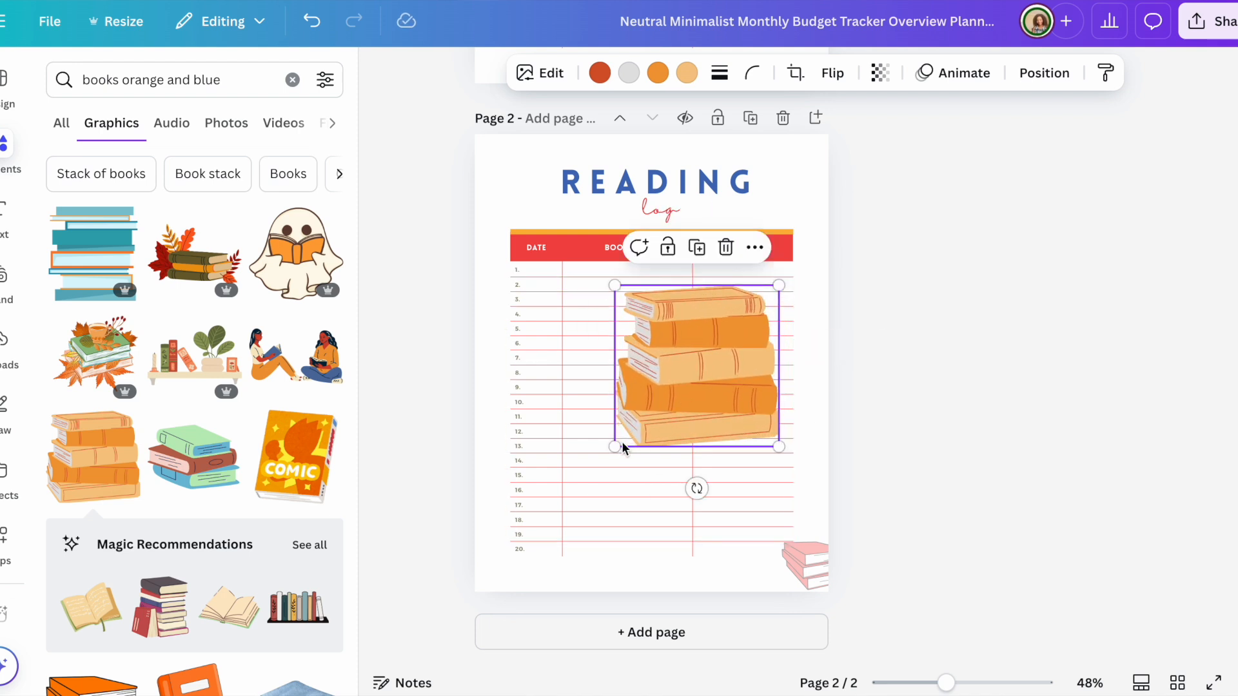
left_click_drag(618, 444, 576, 500)
mouse_move(677, 382)
left_mouse_down()
mouse_move(655, 384)
mouse_move(664, 392)
left_mouse_up()
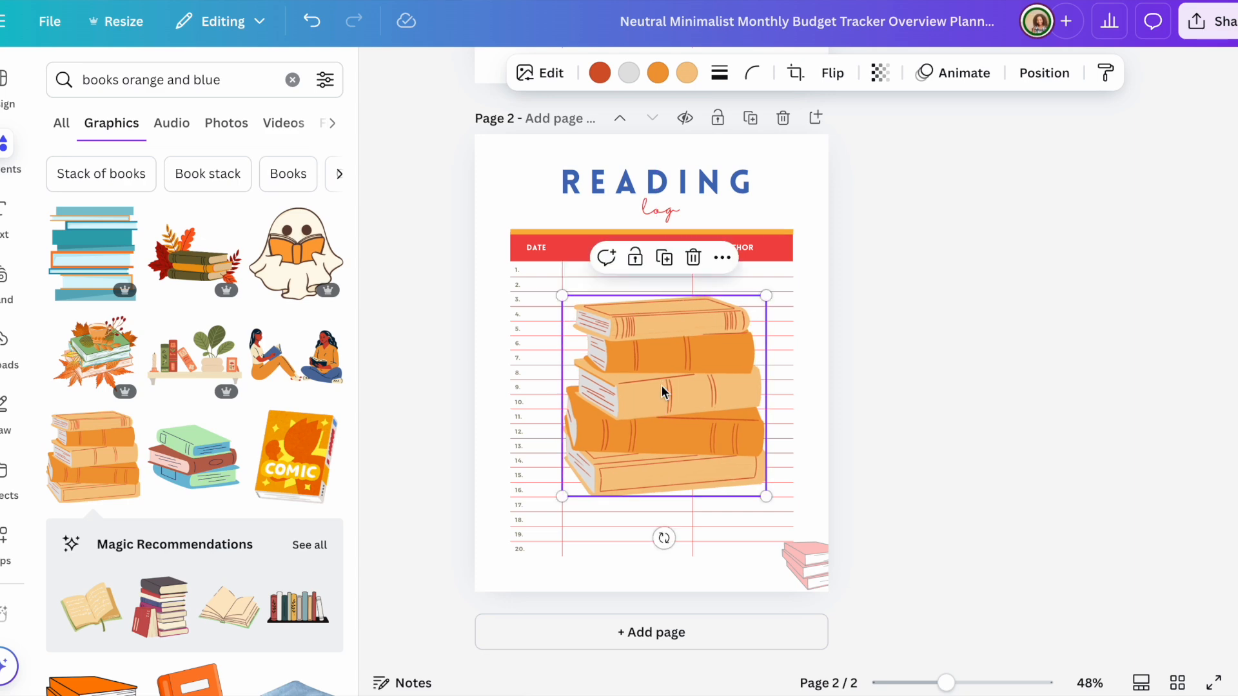
Step: Fade the orange book stack to about 18 transparency
left_click(880, 74)
left_click_drag(921, 168, 813, 163)
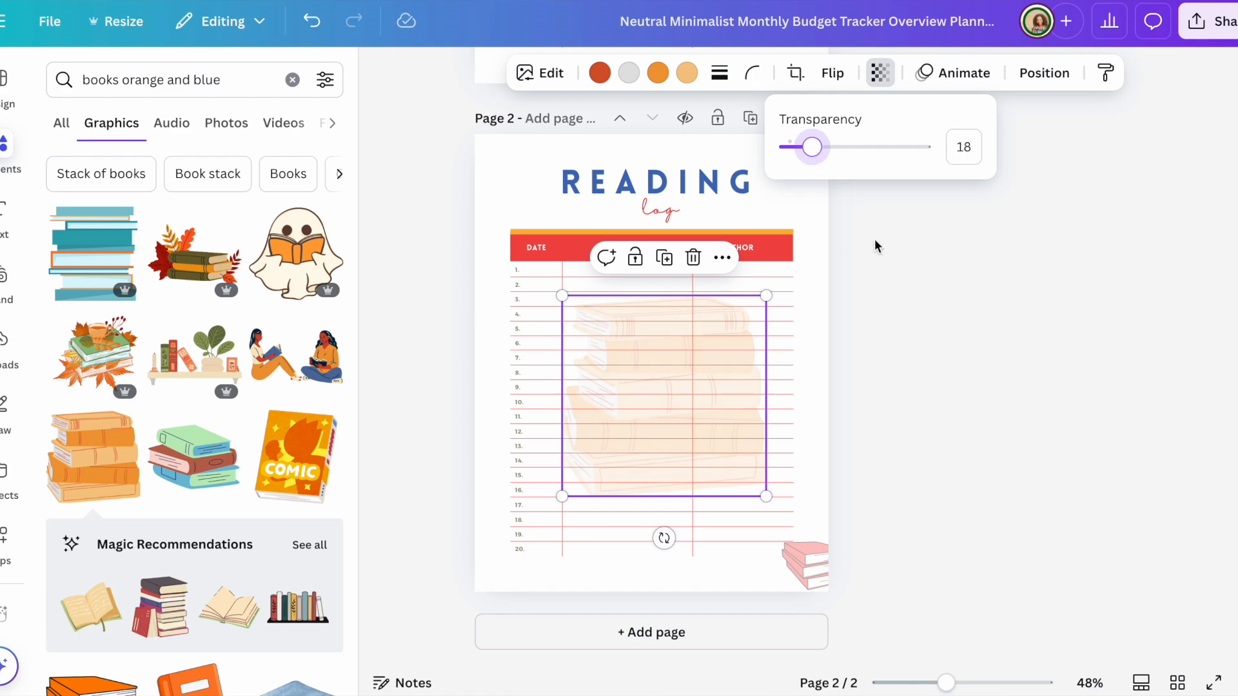
left_click(910, 347)
left_click(910, 347)
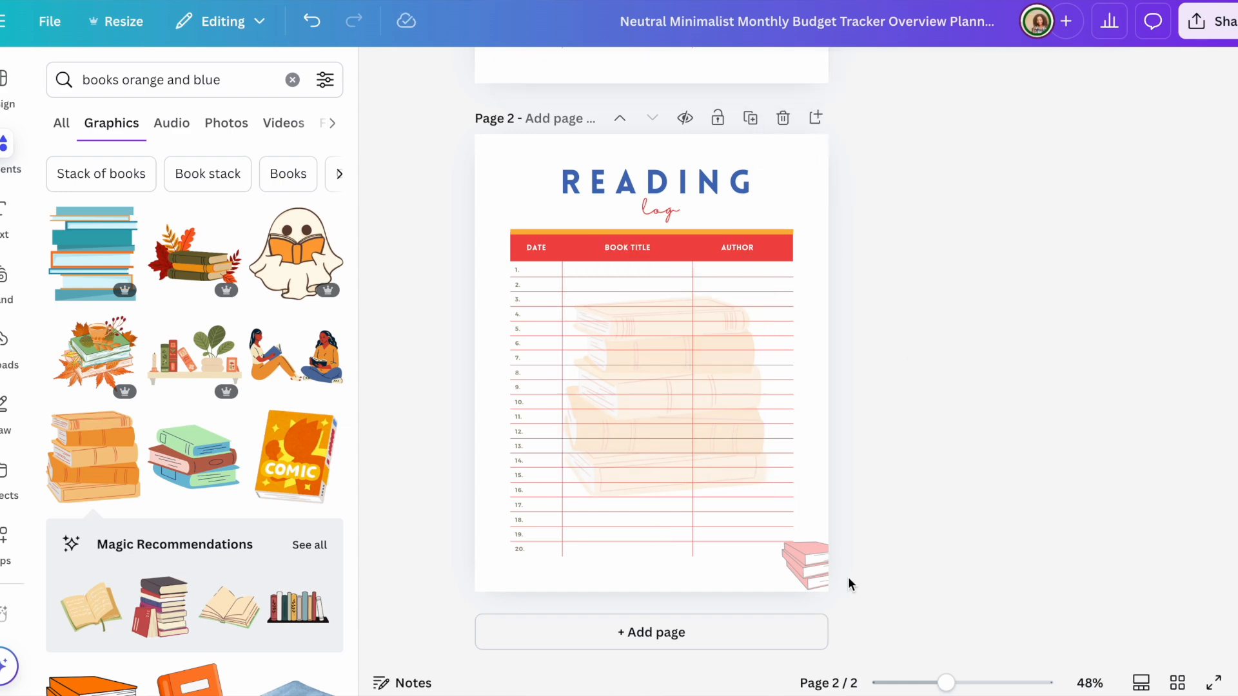
Step: Delete the small pink books from the page's bottom-right corner
left_click(810, 566)
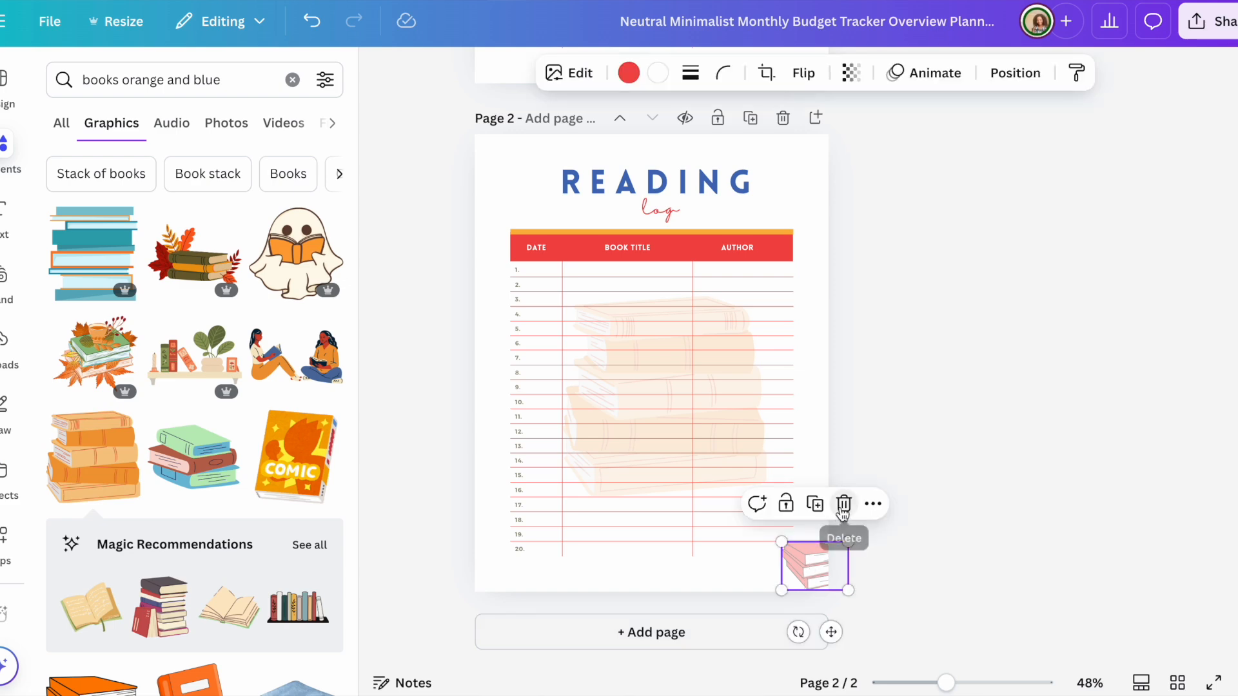
left_click(841, 508)
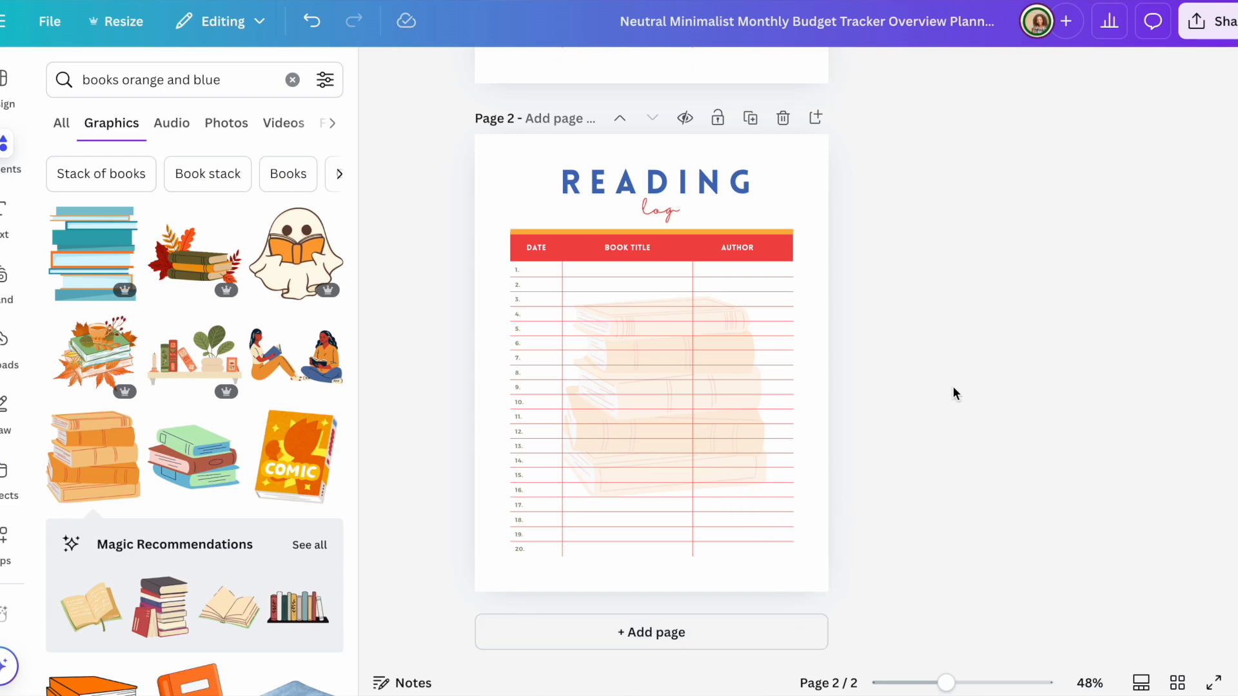
scroll(955, 392, "up", 8)
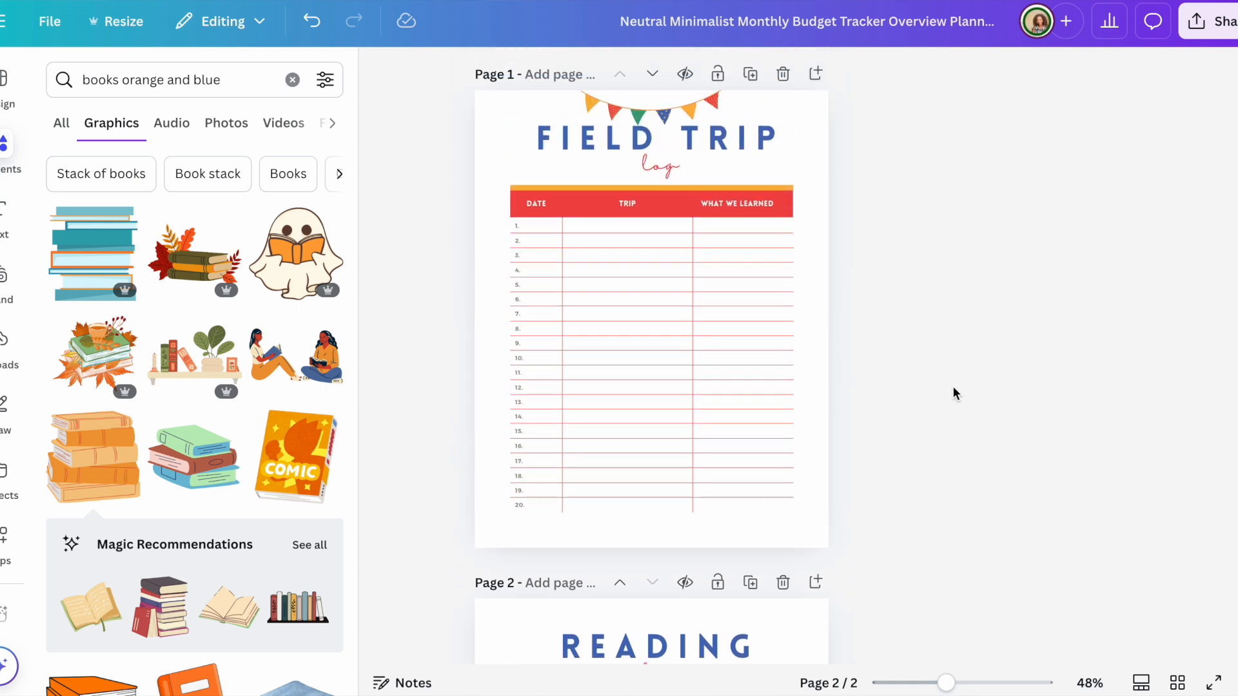
scroll(953, 389, "down", 6)
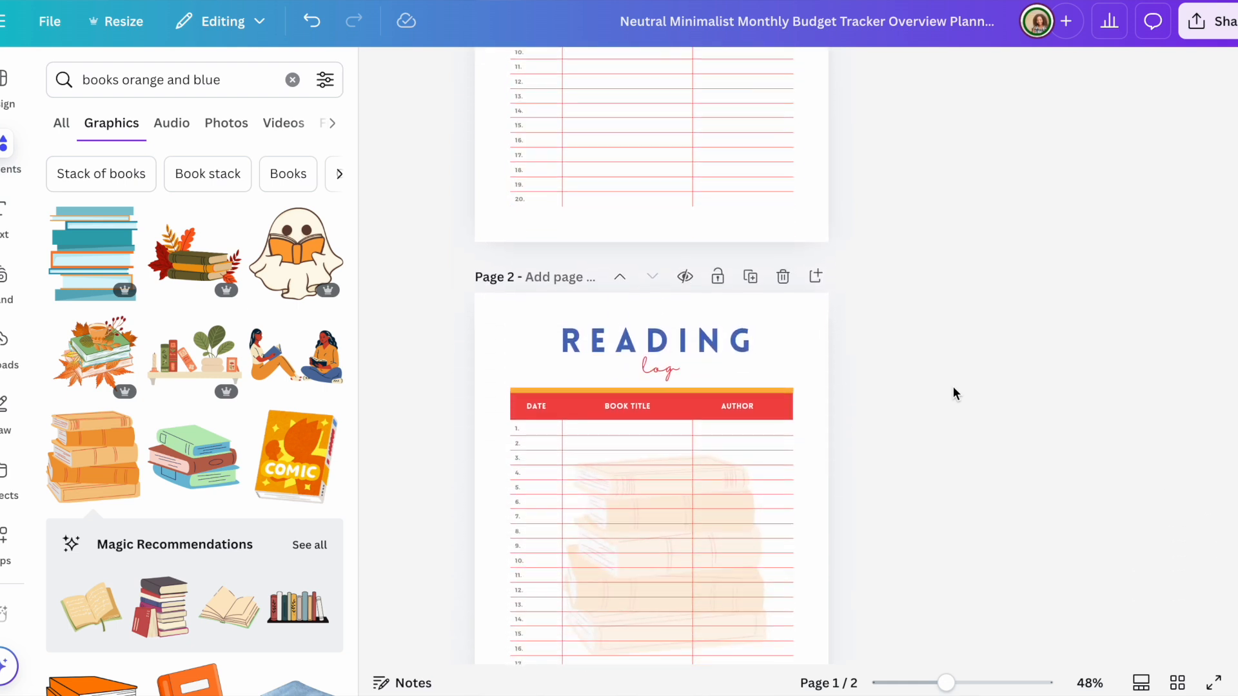
scroll(955, 392, "up", 6)
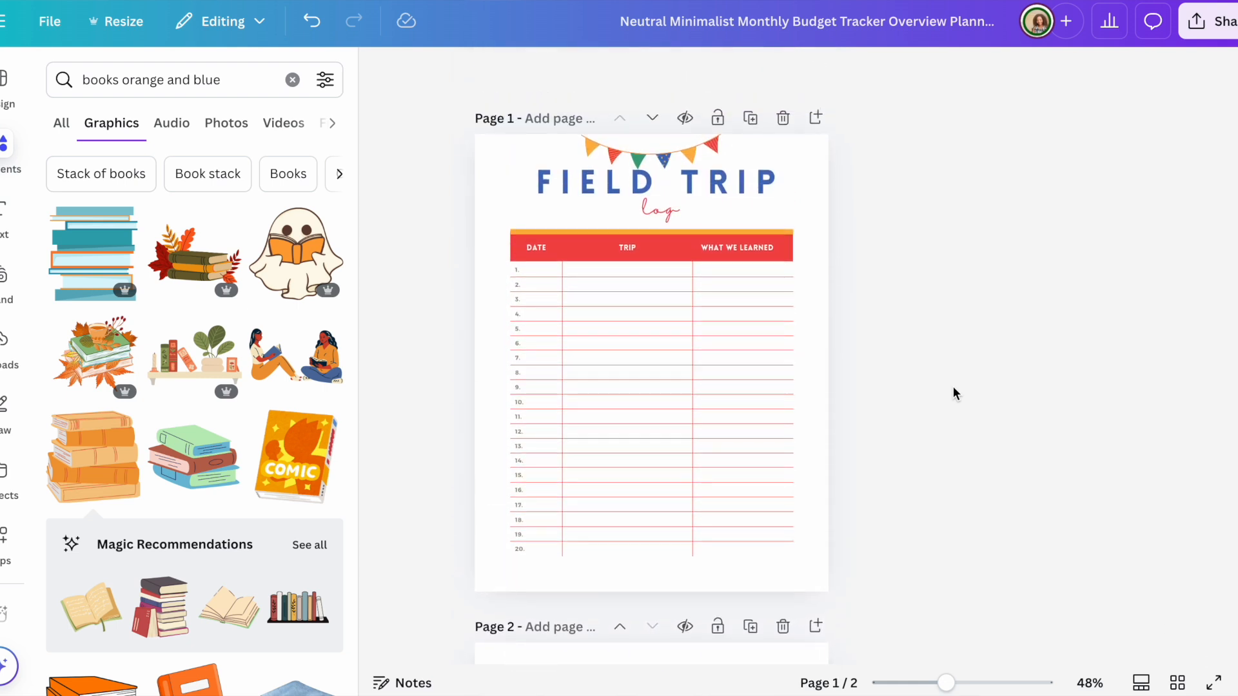
scroll(953, 392, "down", 6)
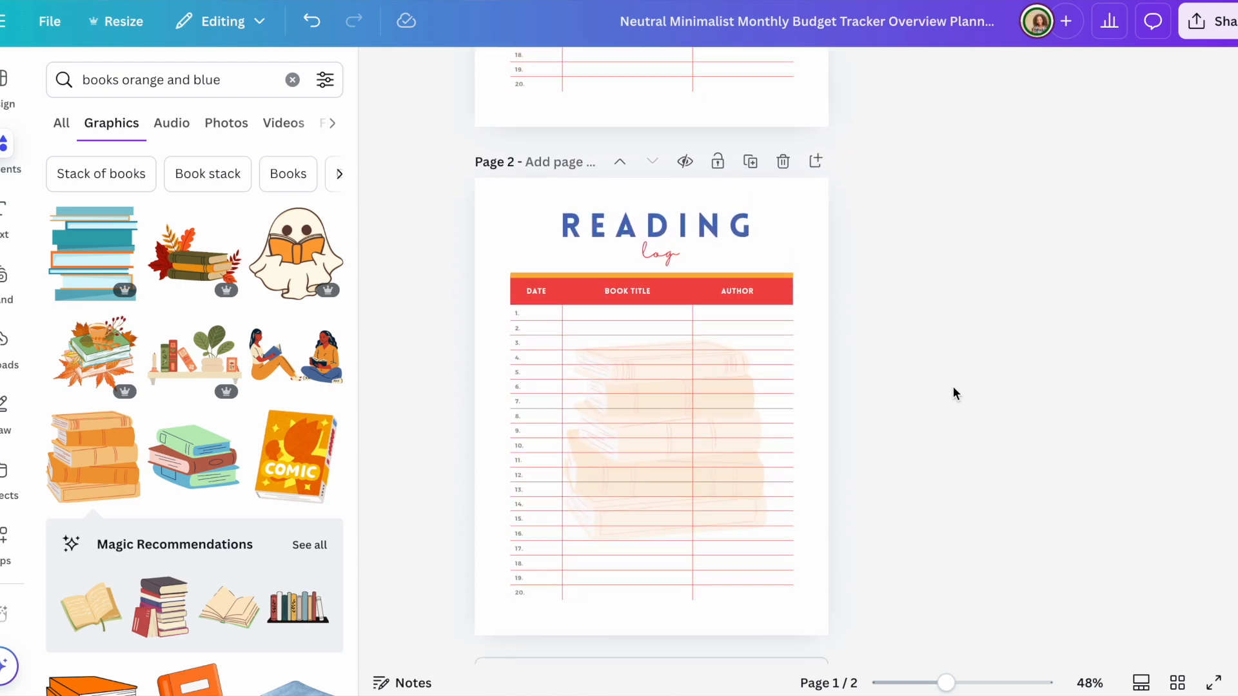
Step: Download both pages as a PDF Print file with the RGB colour profile
left_click(1210, 21)
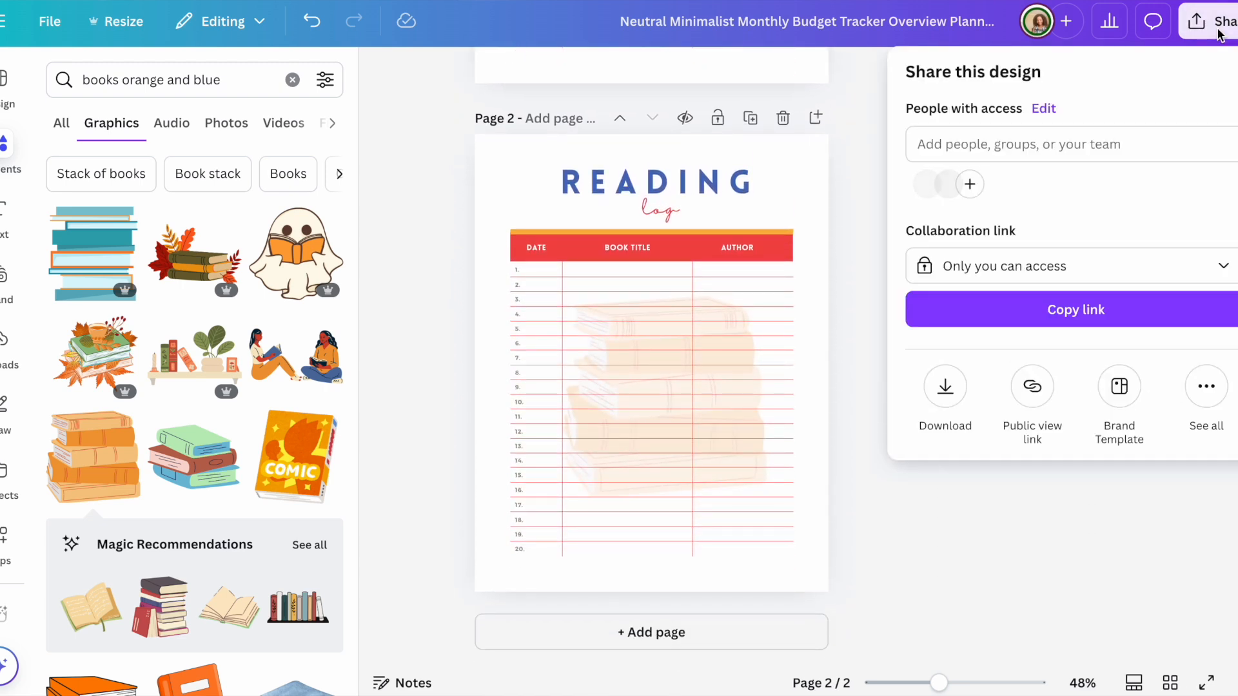
left_click(947, 387)
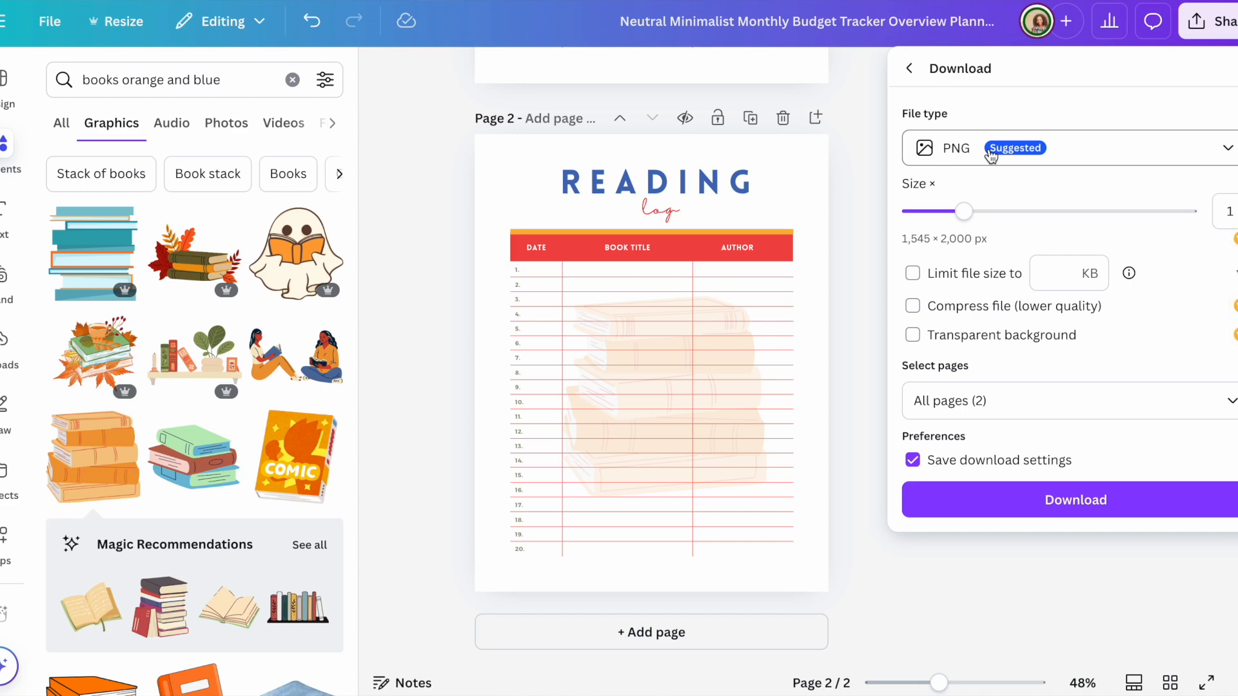
left_click(1229, 151)
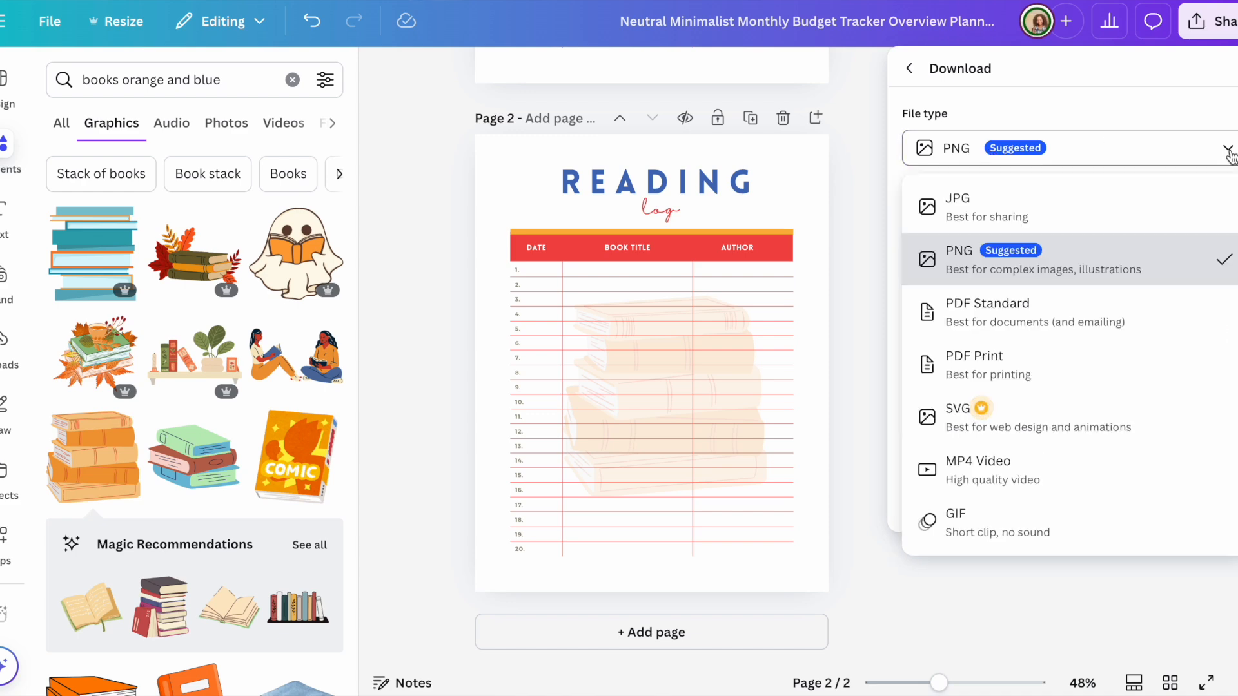
left_click(988, 376)
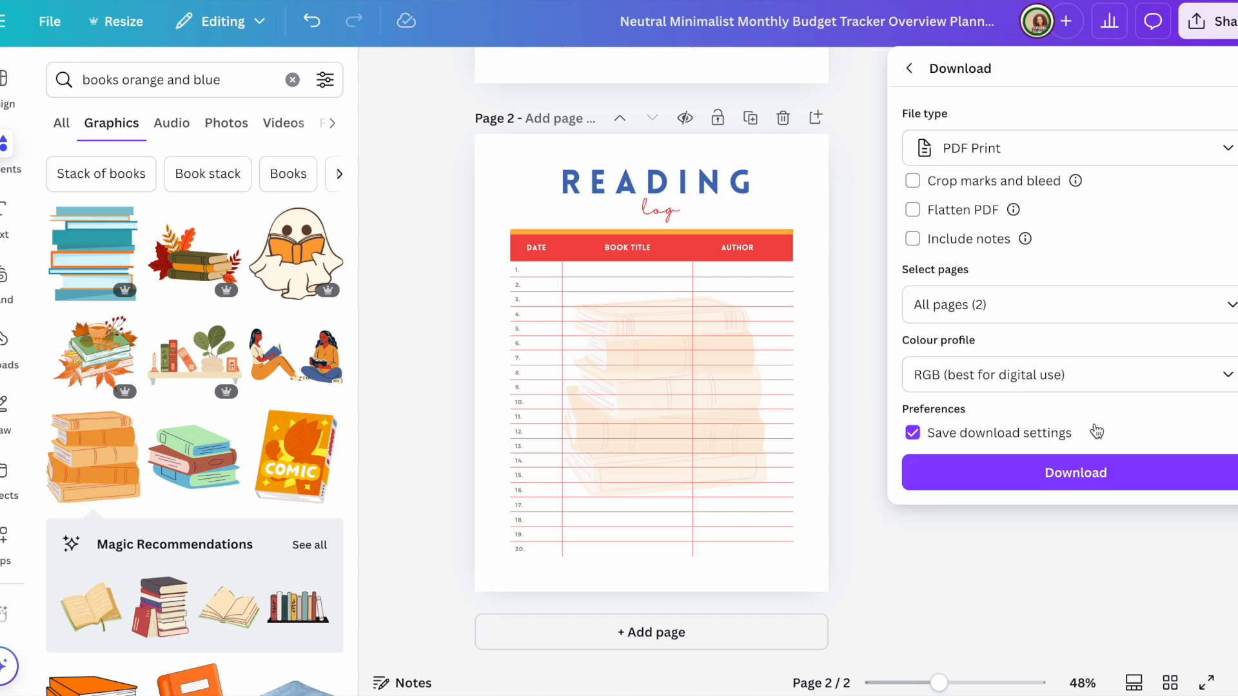
left_click(1227, 380)
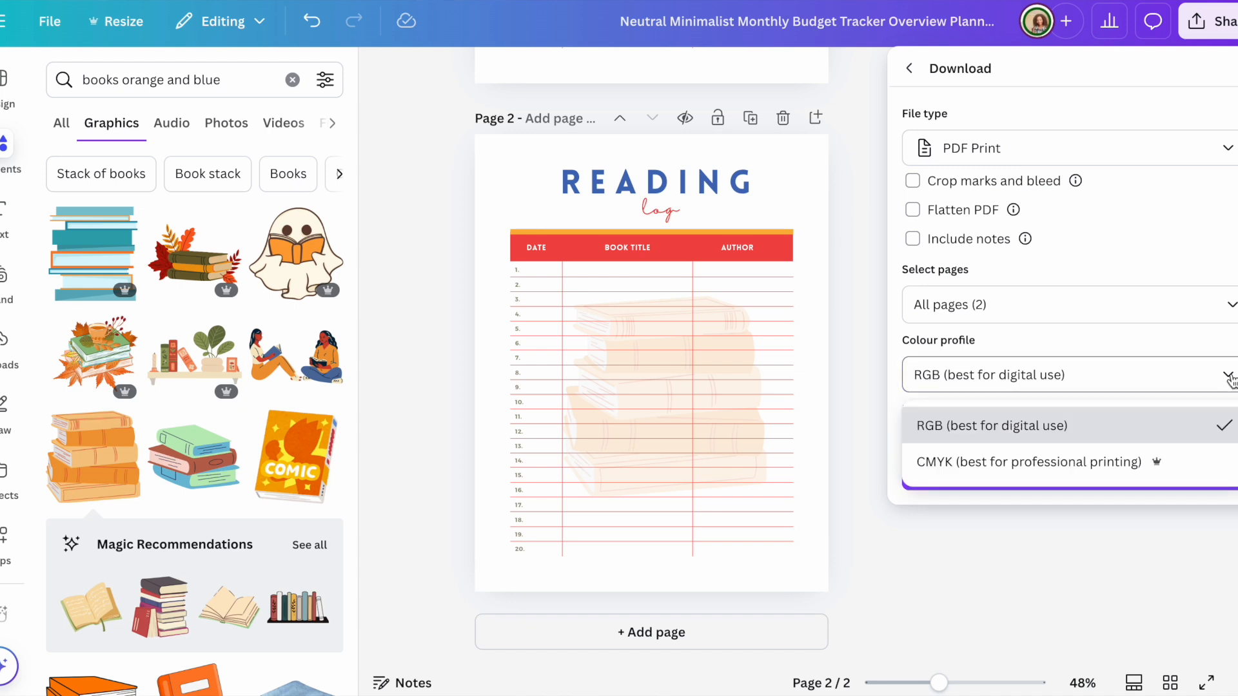
left_click(1236, 339)
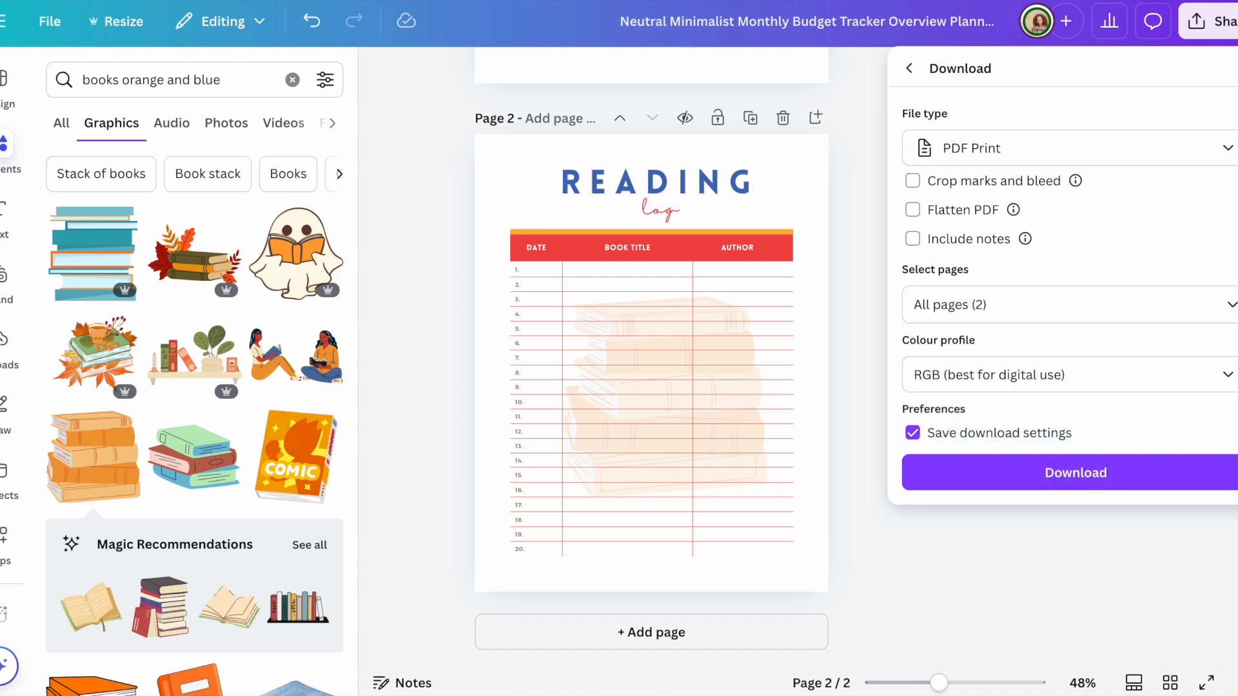
left_click(1064, 474)
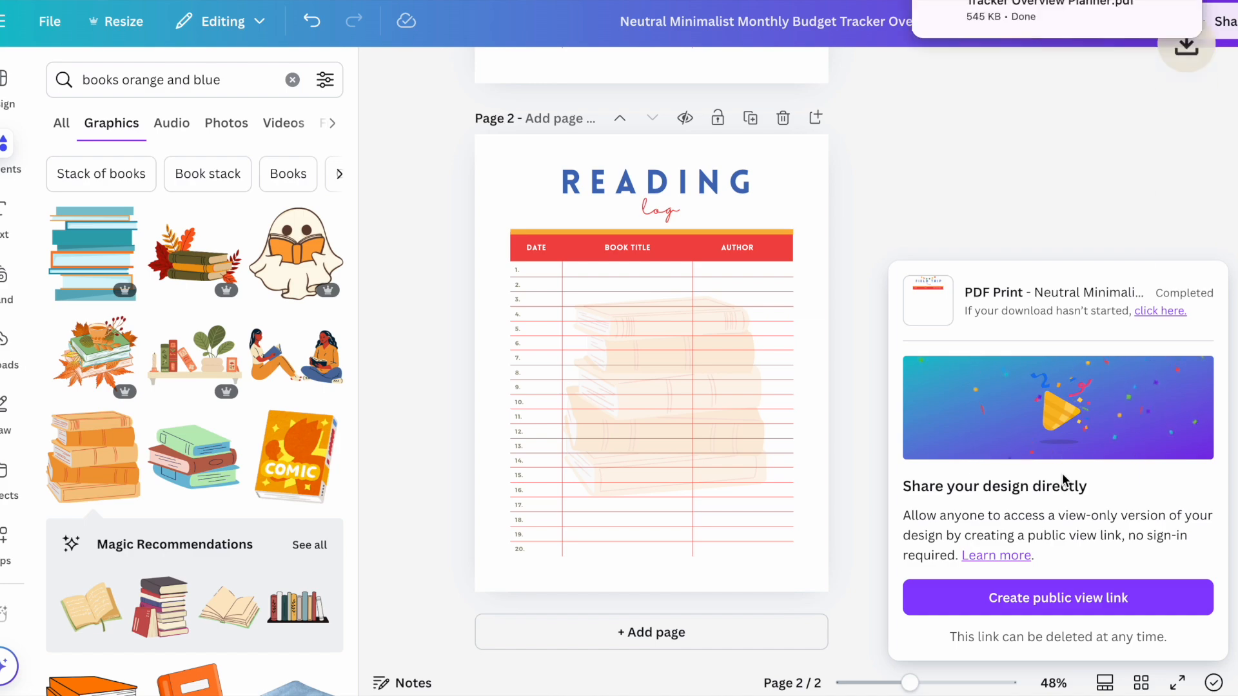
left_click(988, 9)
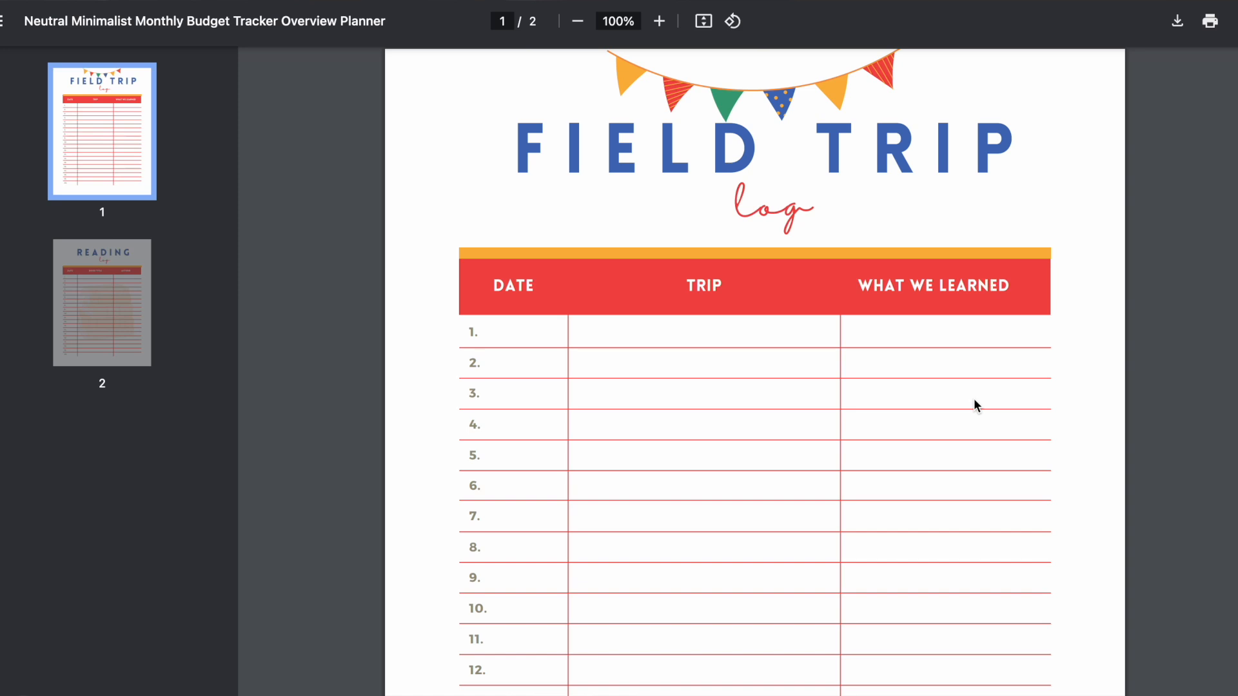
Step: Check the Reading log on page 2 of the PDF, then scroll back to page 1
key("Right")
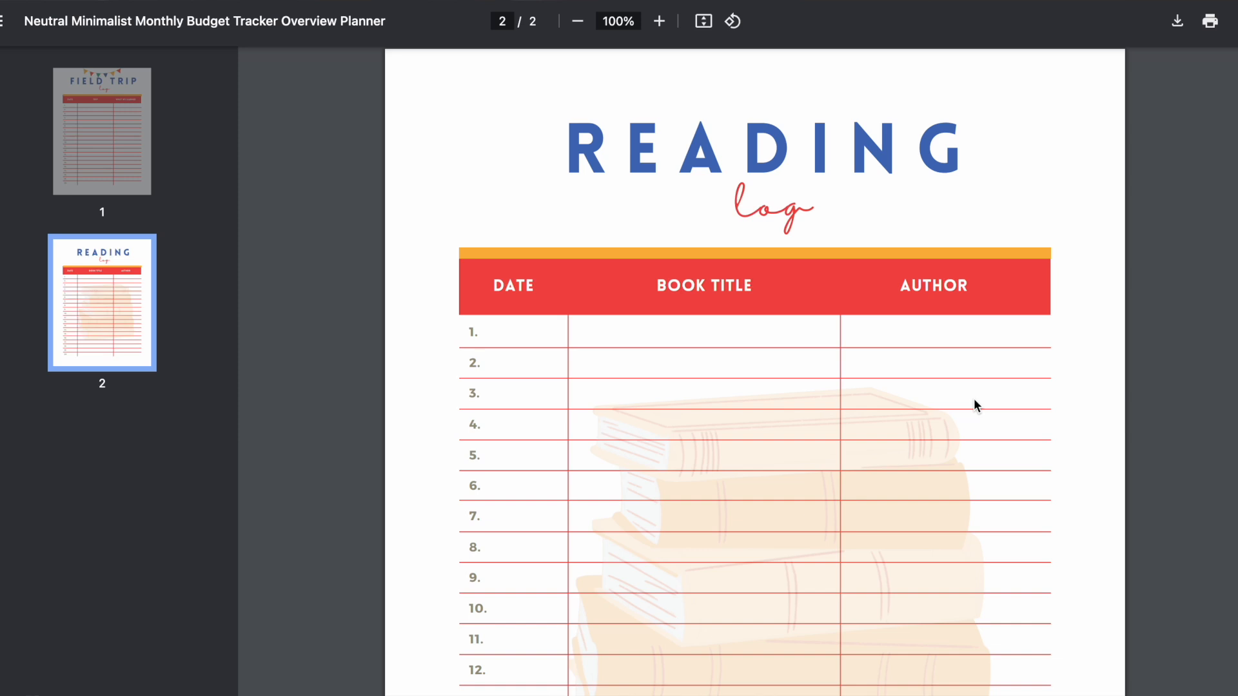
scroll(1174, 377, "down", 5)
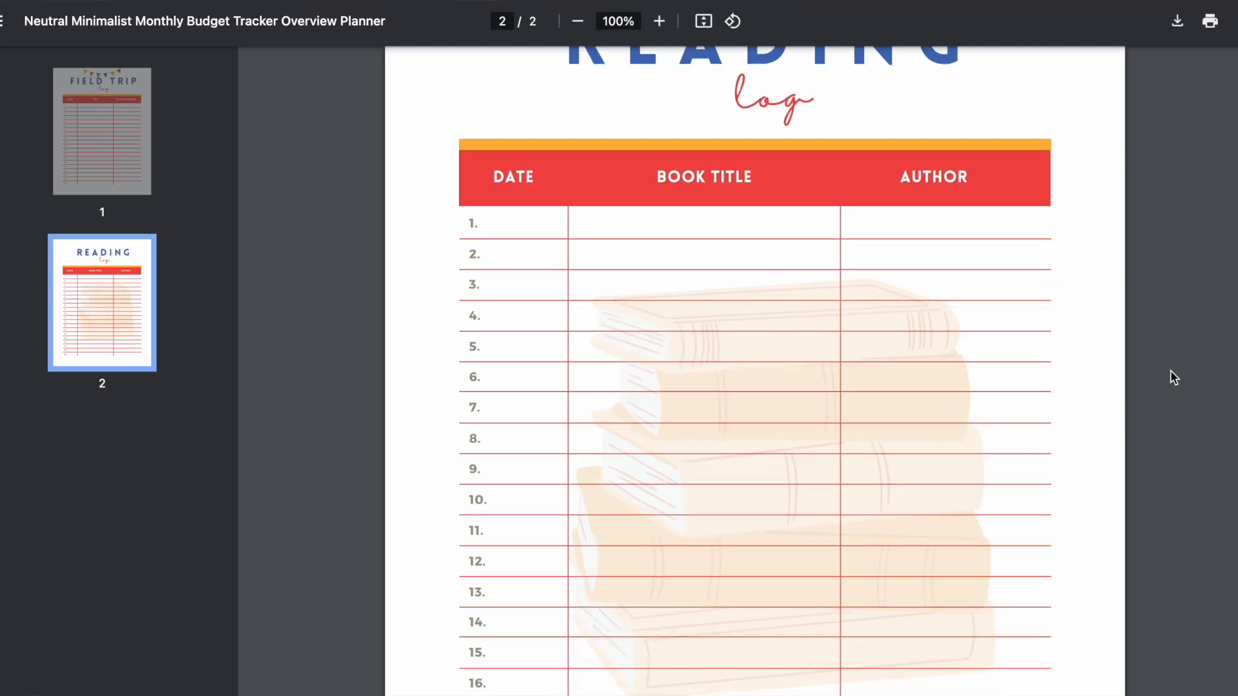
scroll(1172, 374, "up", 8)
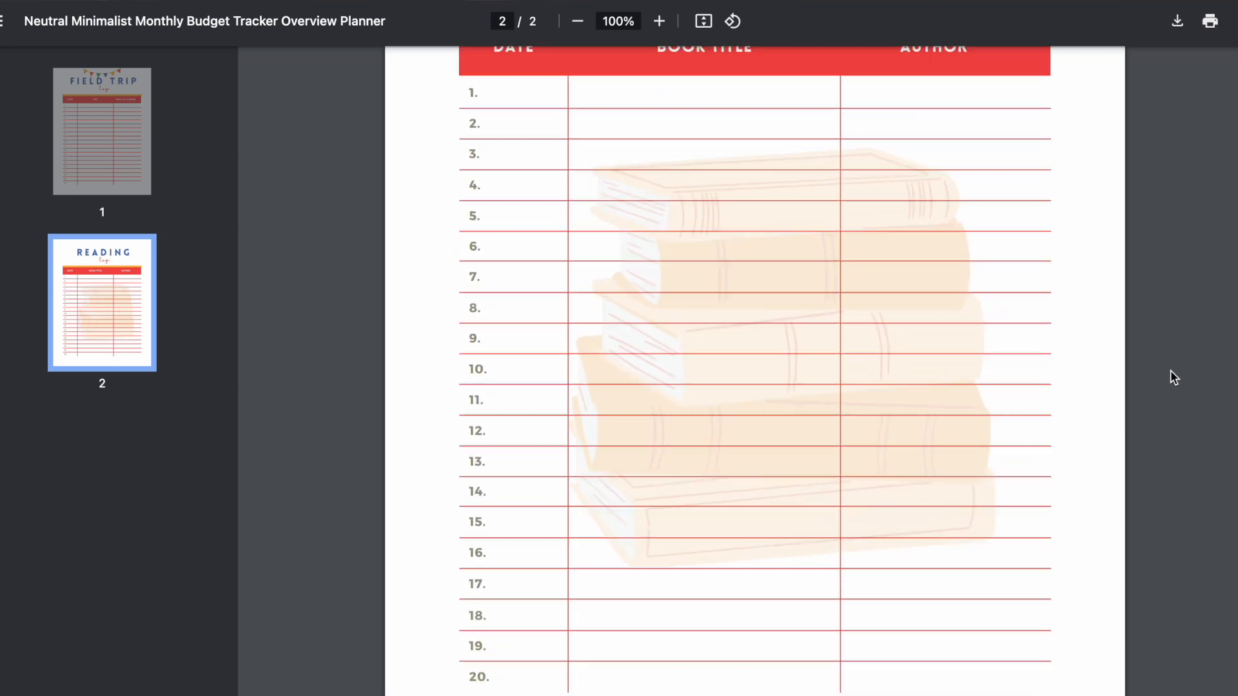
scroll(1174, 377, "up", 13)
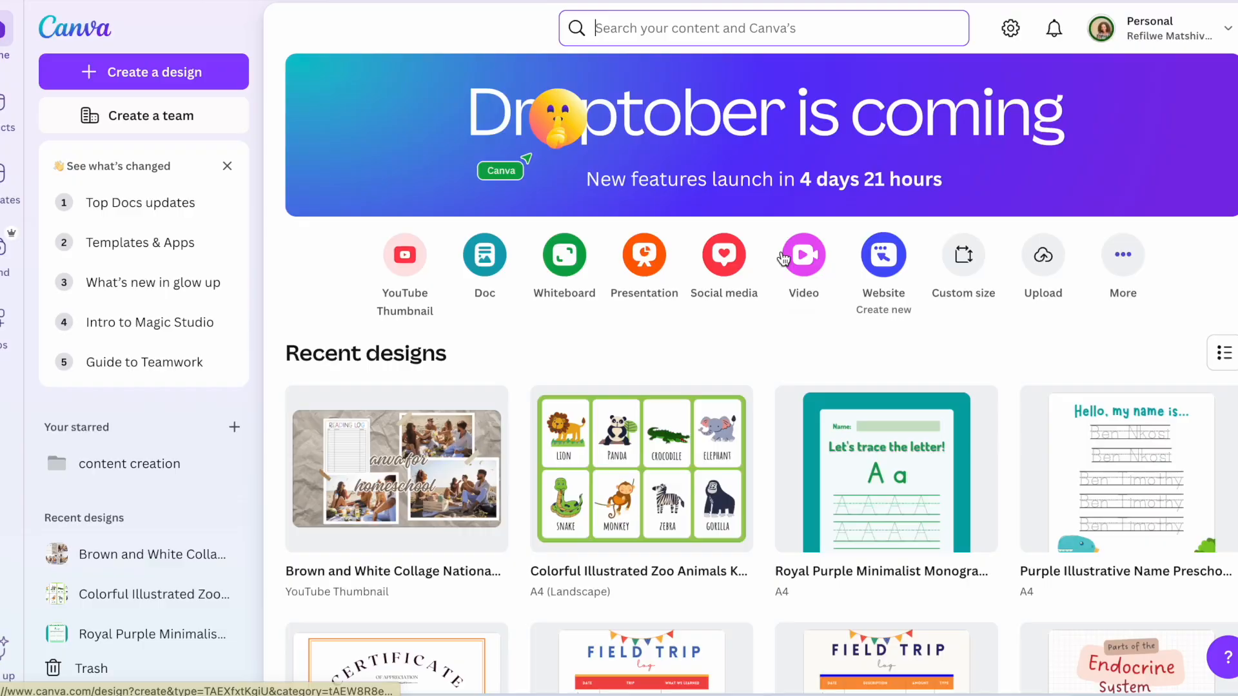
Step: Search Canva for 'certificate kindergarten'
left_click(654, 28)
type("cer")
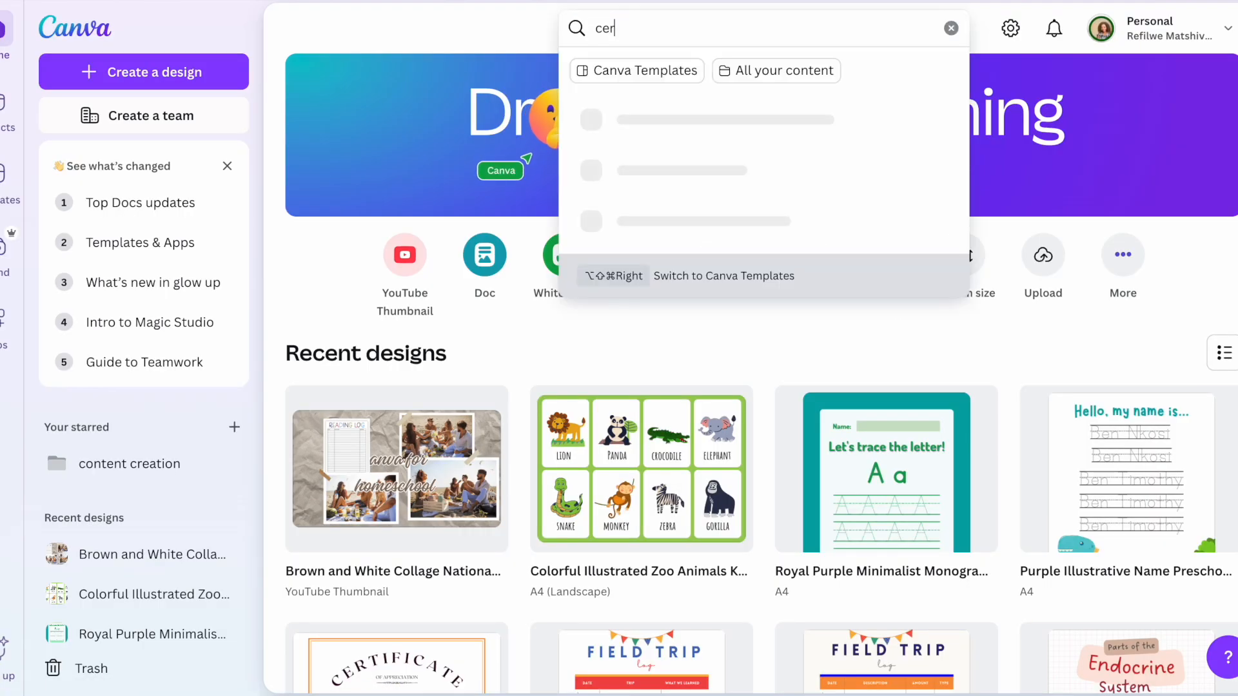
type("tifi")
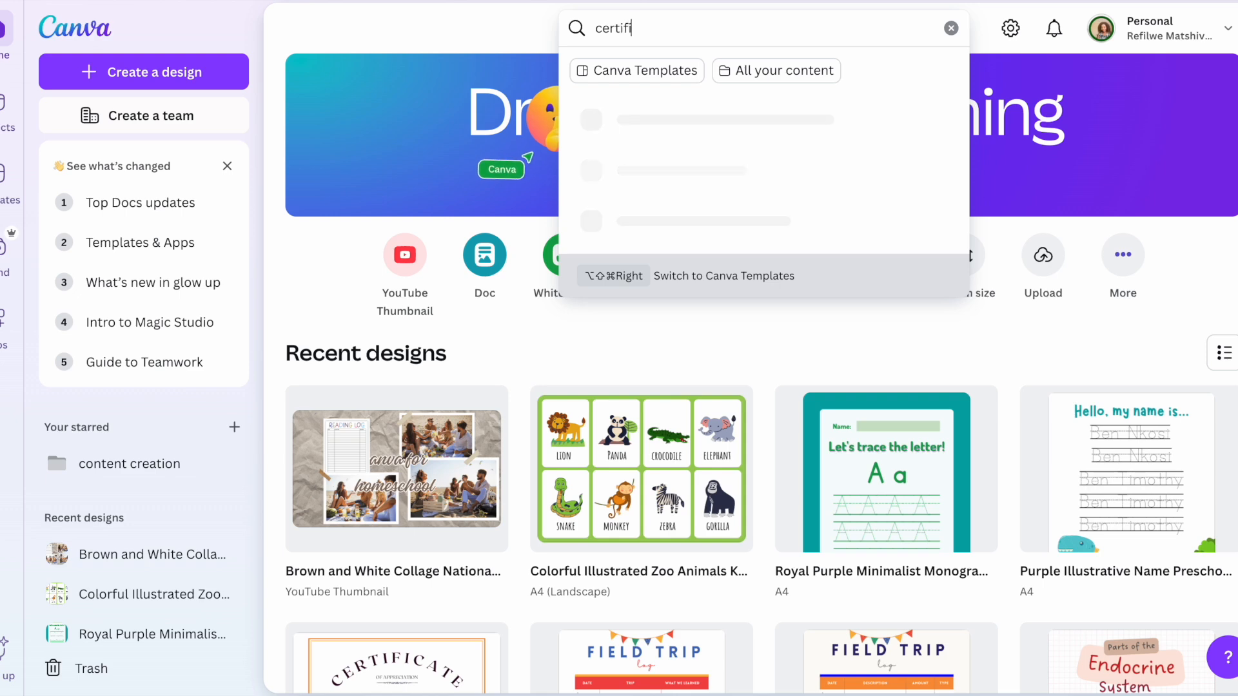
type("cate gr")
key("BackSpace")
key("BackSpace")
type("k")
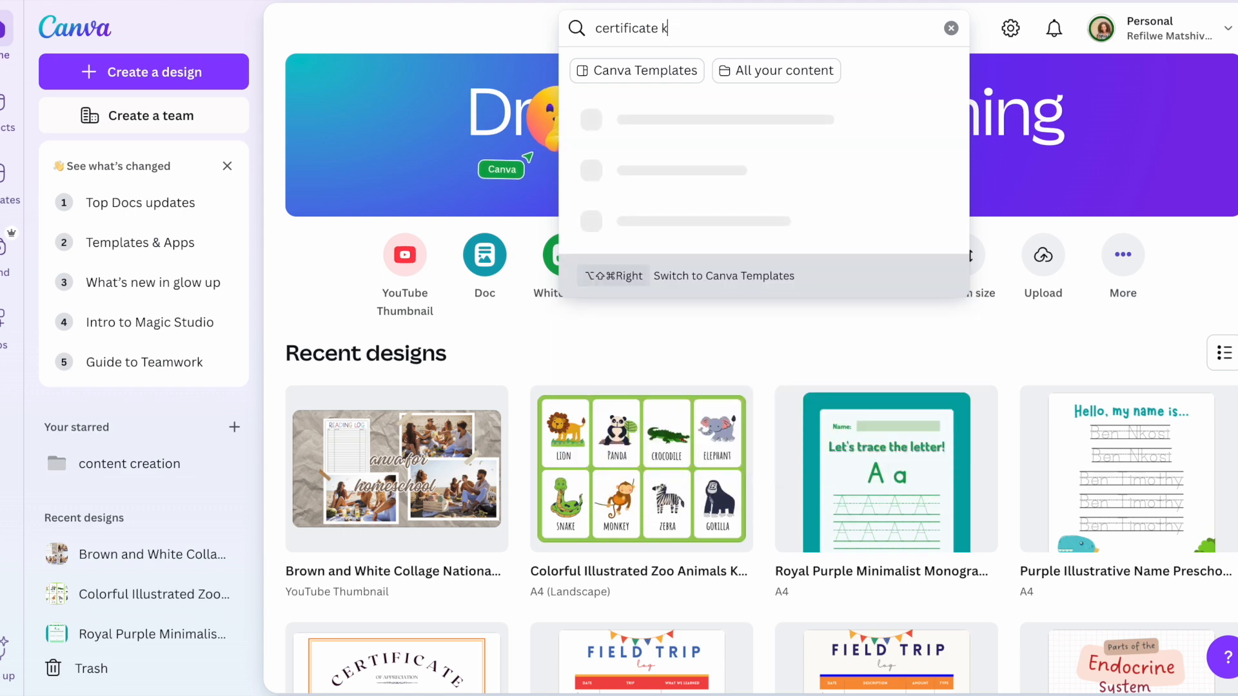
type("inderg")
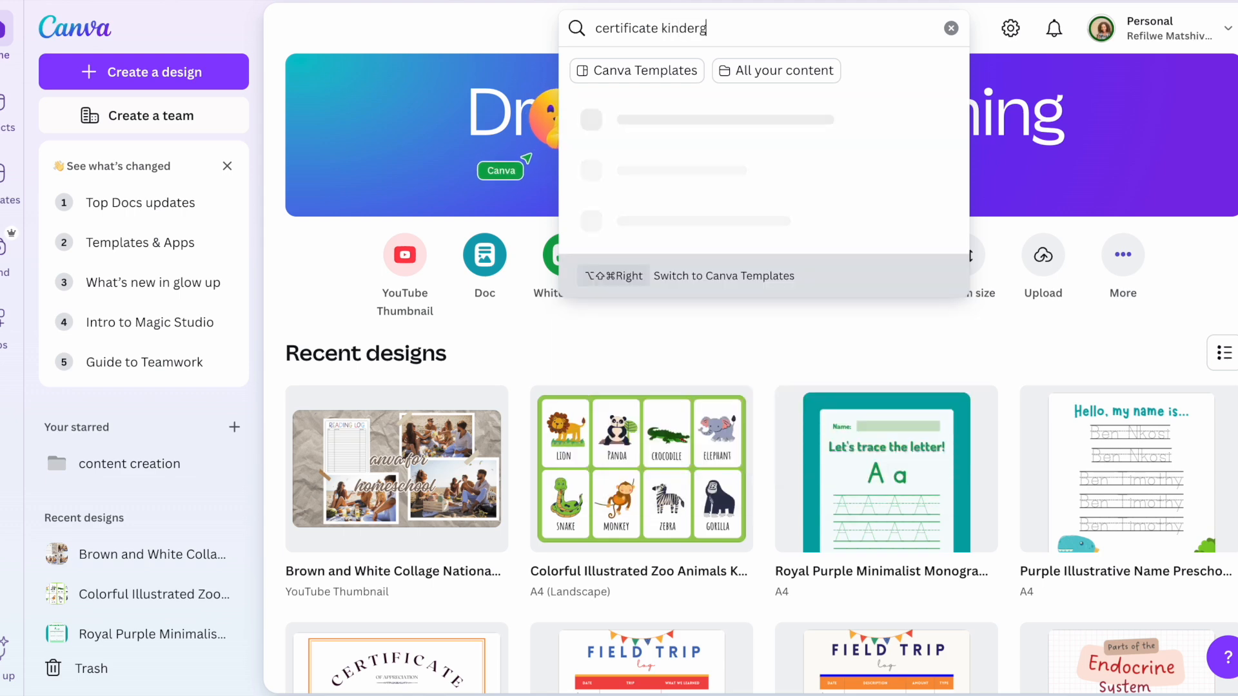
type("arten")
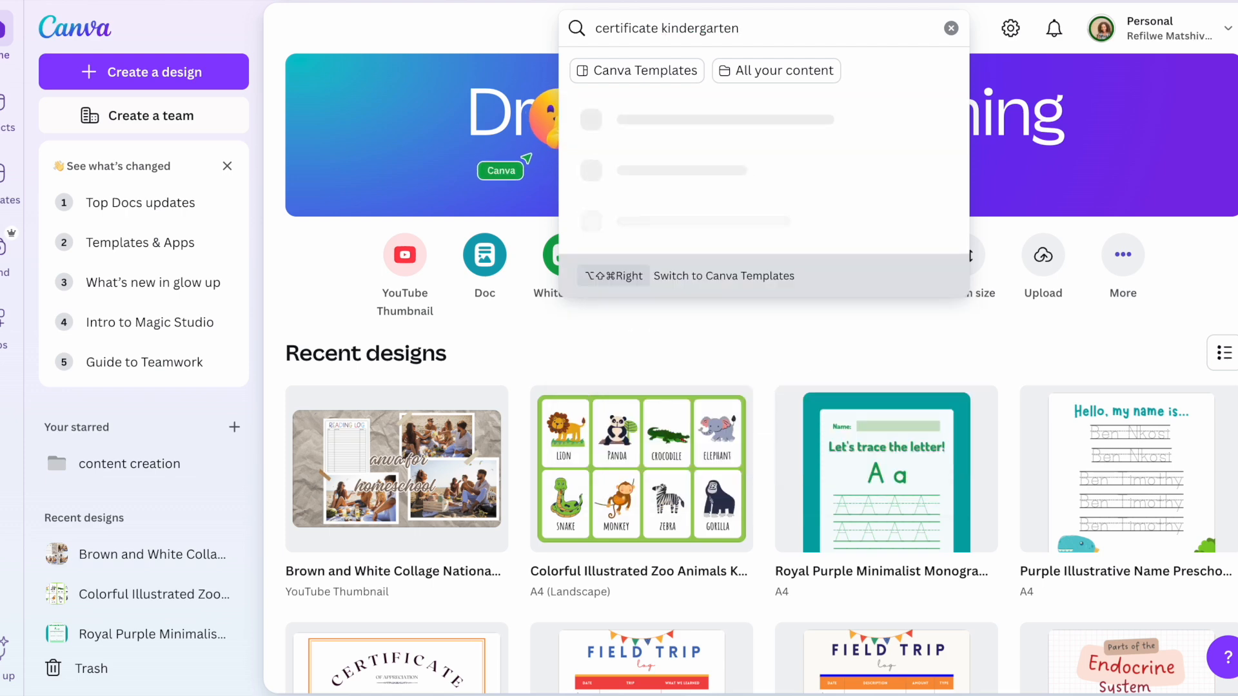
key("Return")
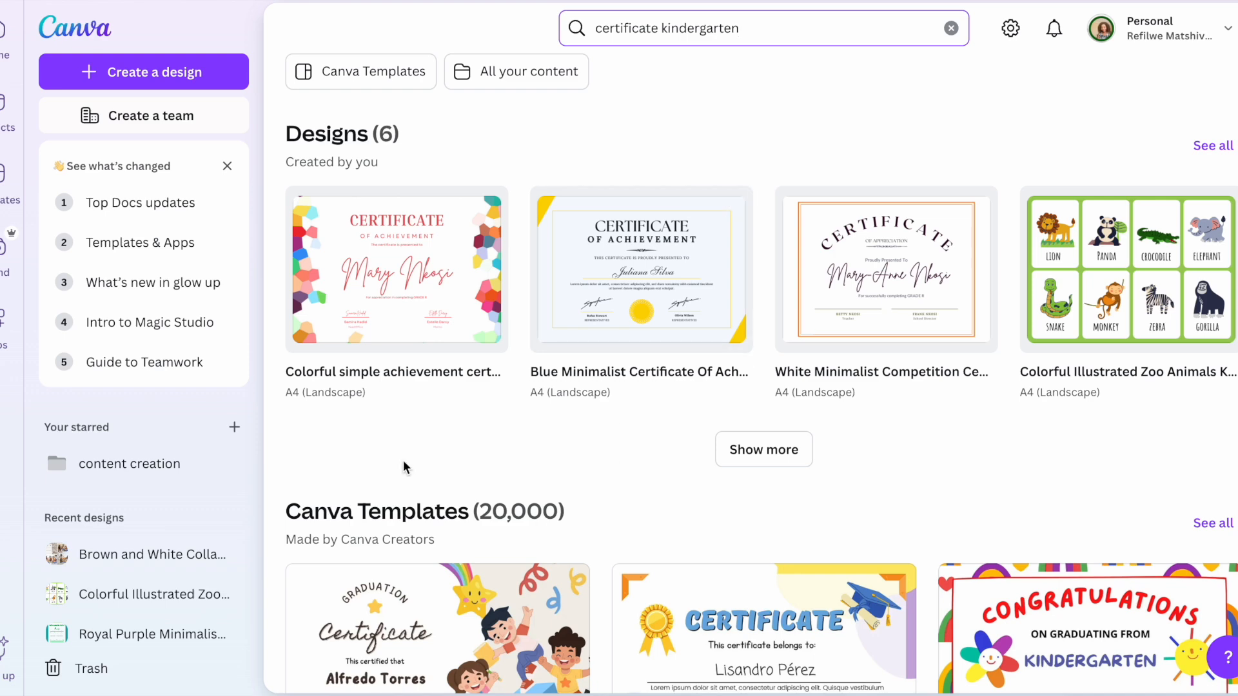
Step: Filter to Canva Templates and customise the White Kindergarten Certificate template
left_click(402, 89)
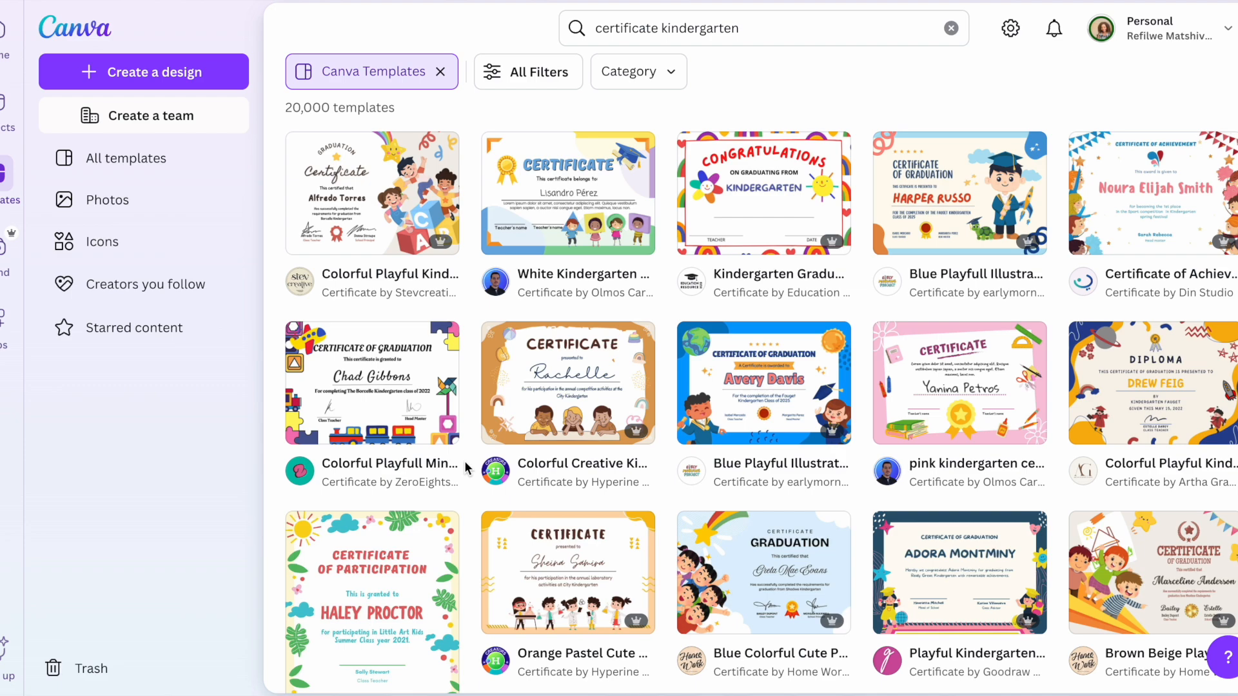
left_click(561, 226)
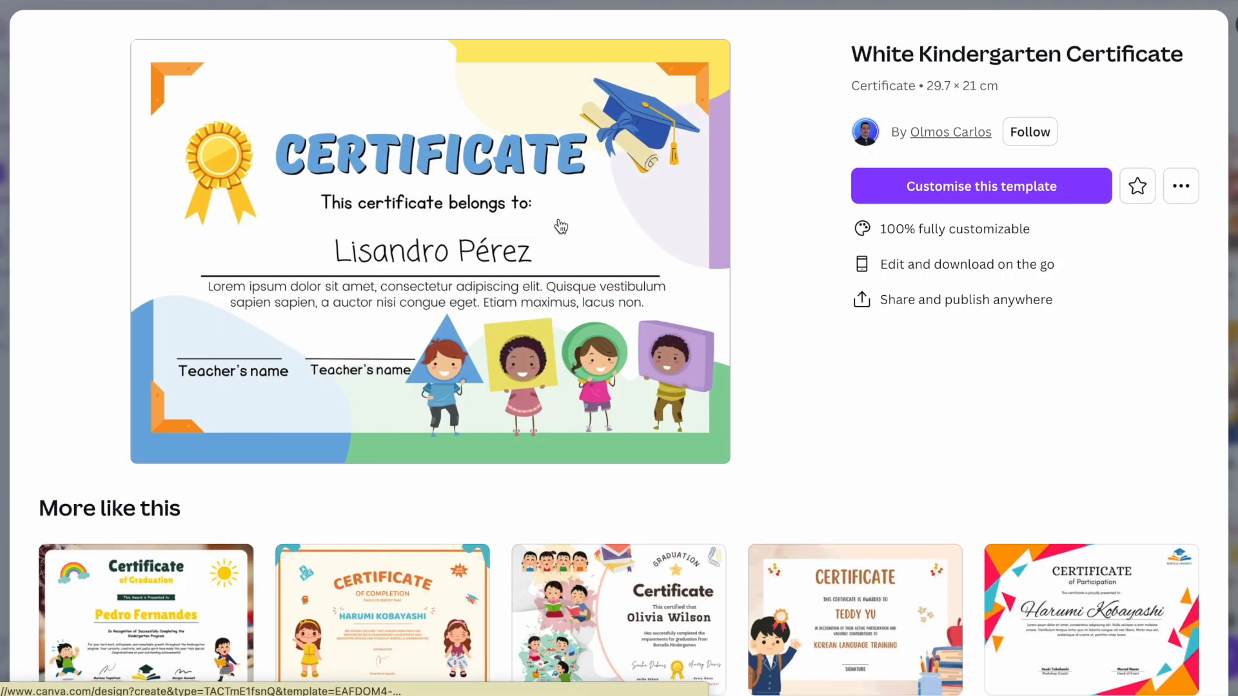
left_click(1007, 188)
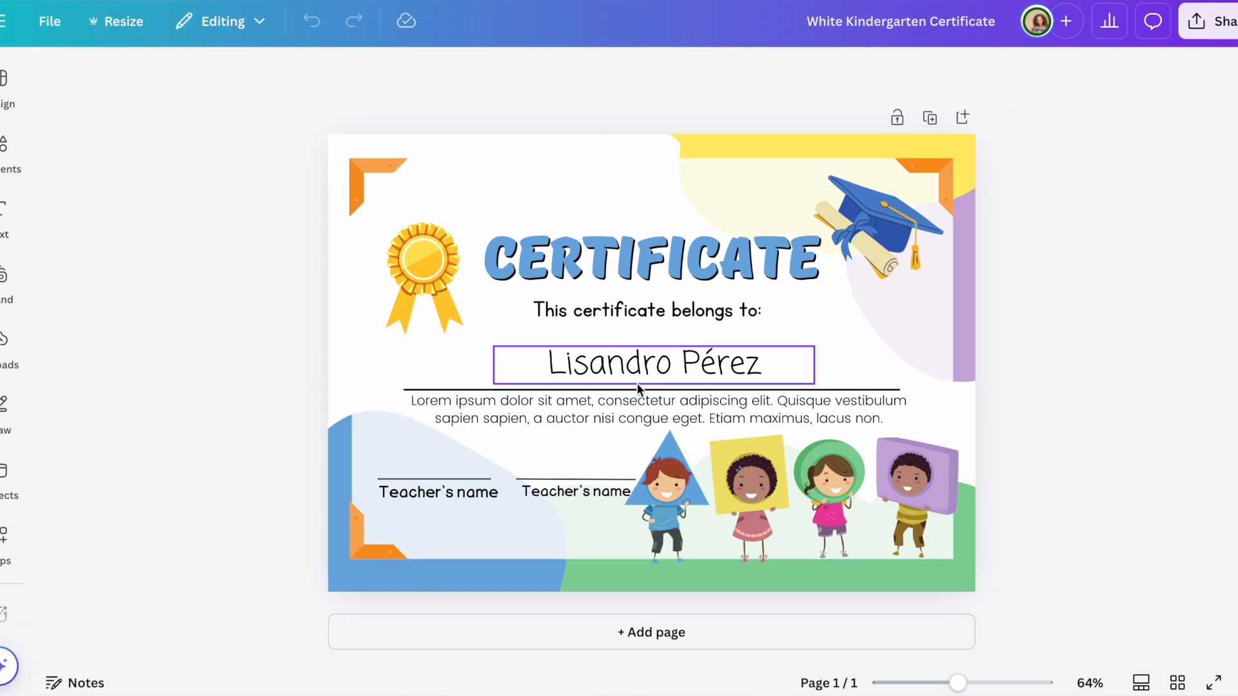
Step: Replace the name placeholder with the child's full name, then highlight all the Lorem ipsum paragraph text
left_click(645, 368)
left_click(645, 366)
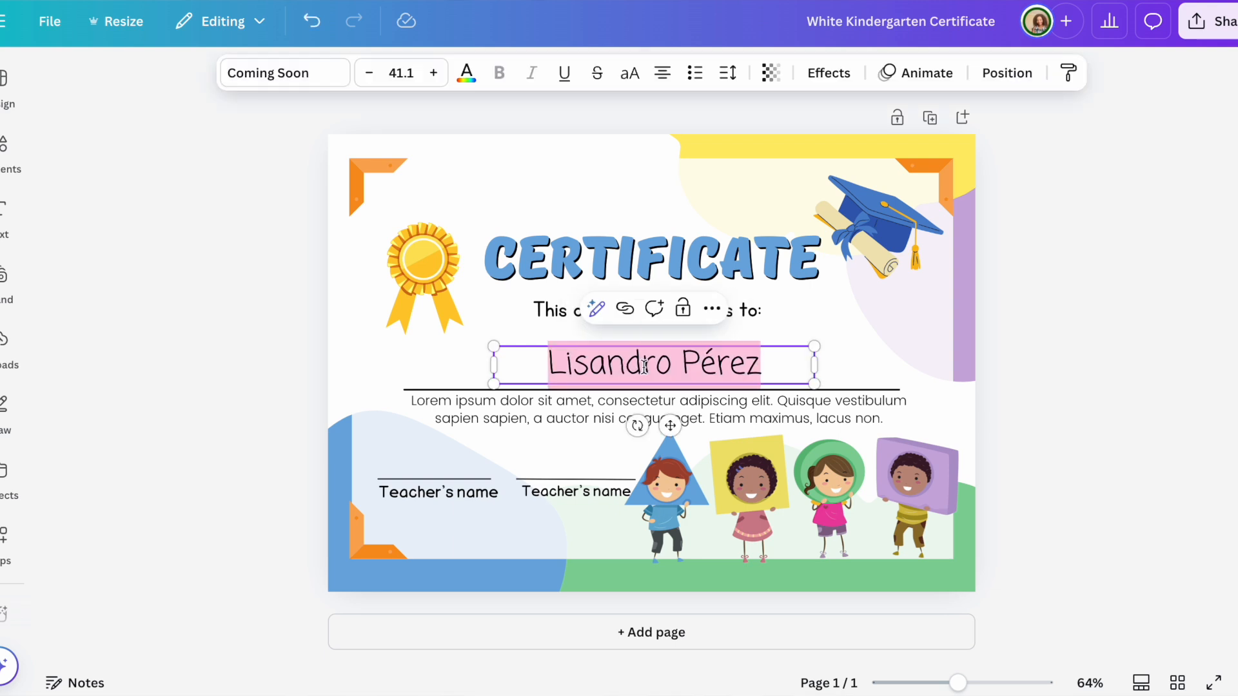
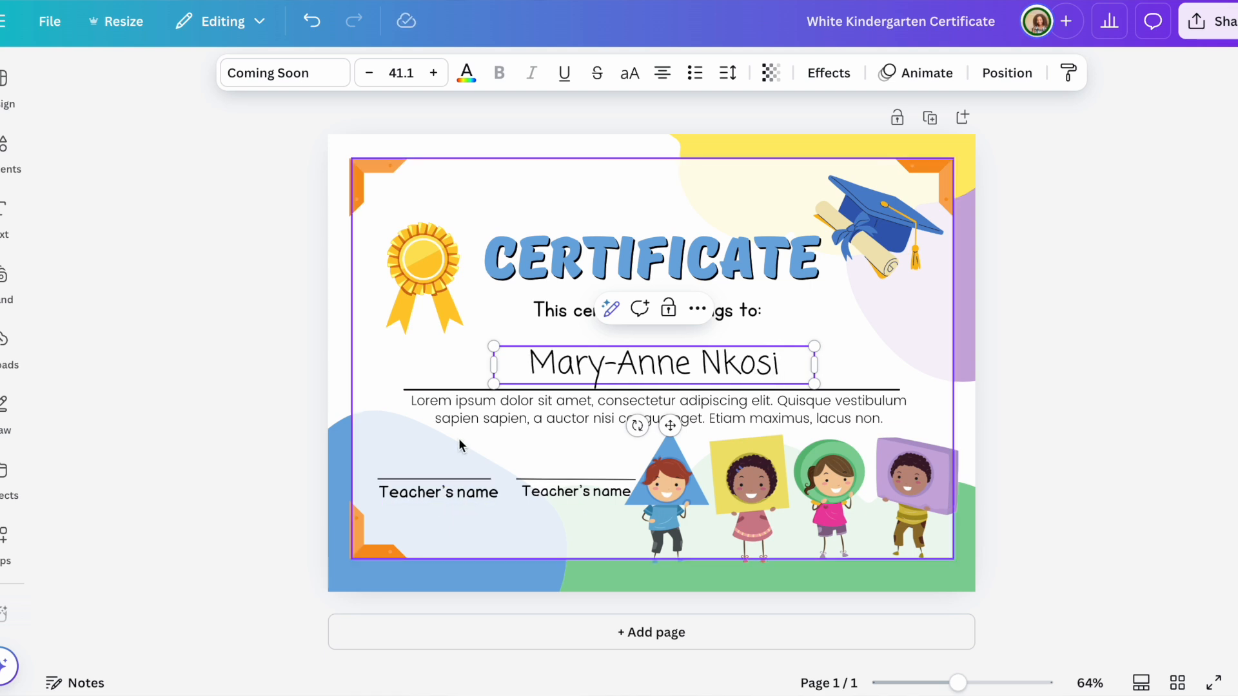
left_click(477, 412)
left_click(477, 412)
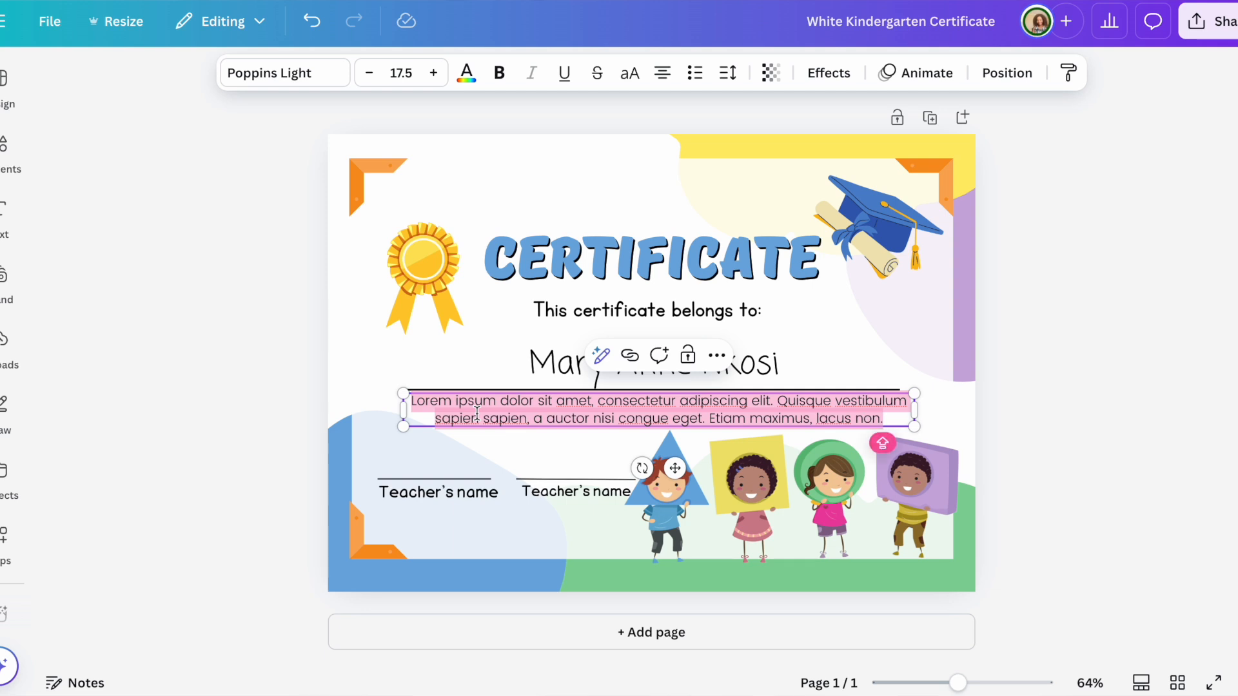
Step: Enter 'FOR SUCCESSFULLY COMPLETING GRADE R IN 2024. CONGRADULATIONS FOR YOUR GRADUATION.' as the paragraph
type("FOR")
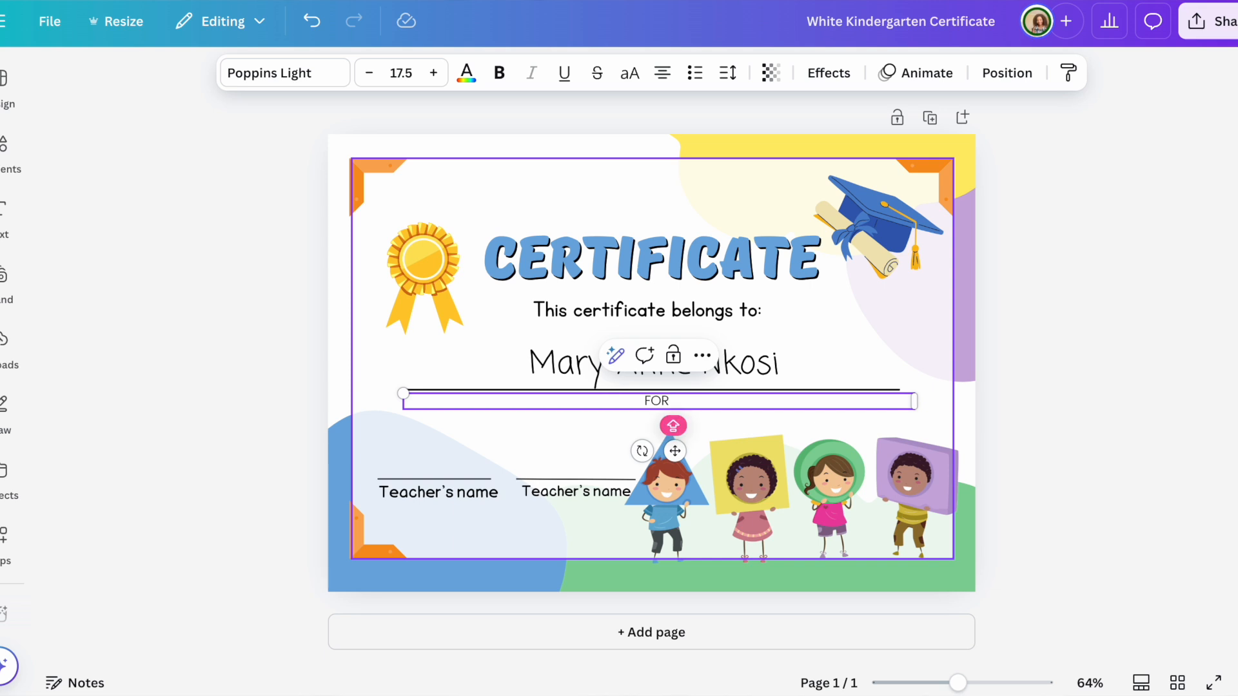
type(" SUCCESS")
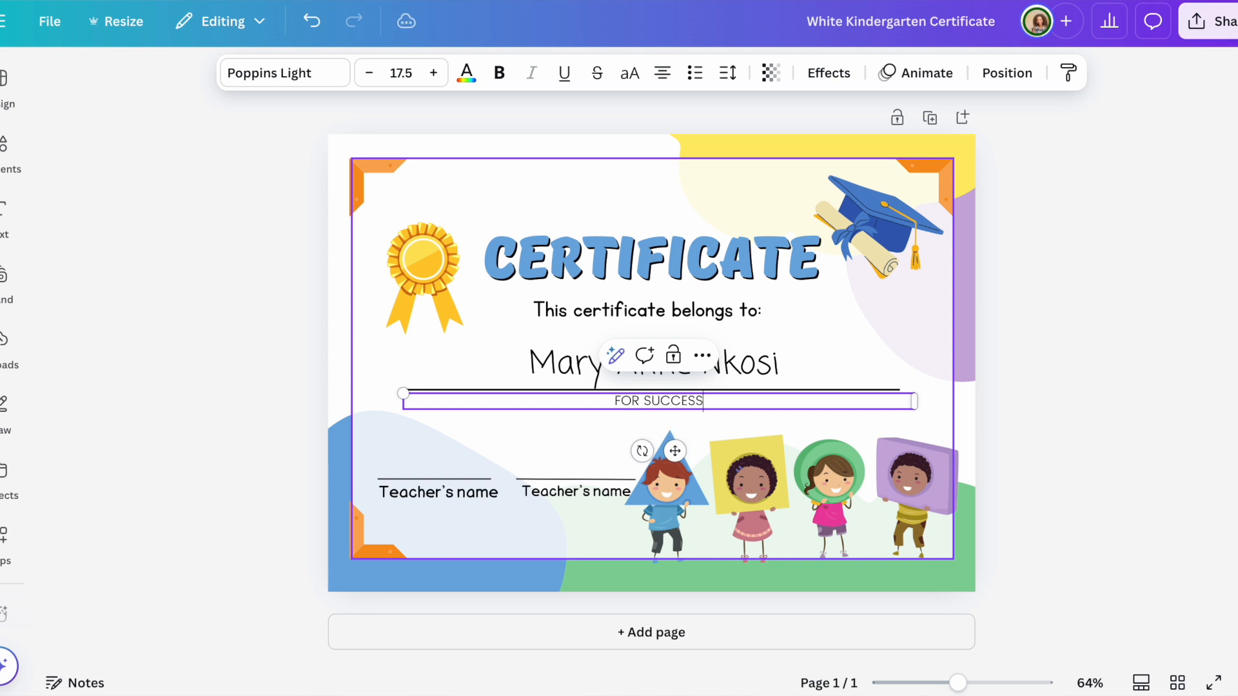
type("FULL")
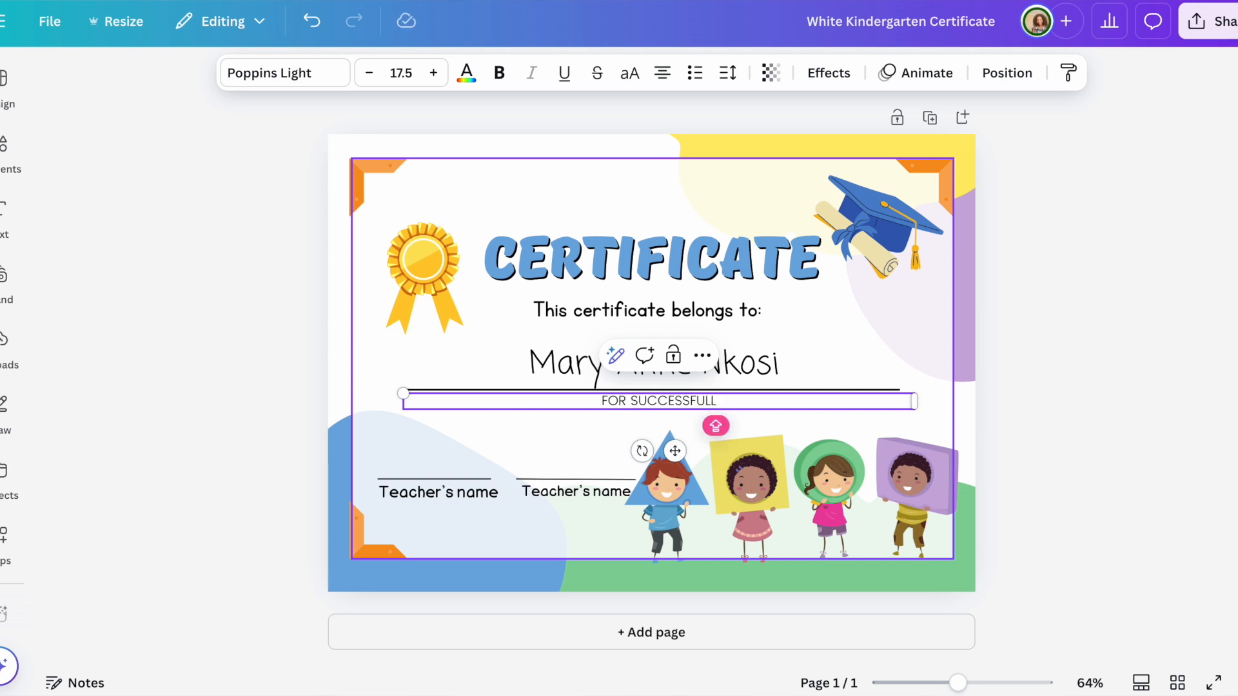
type("Y COM")
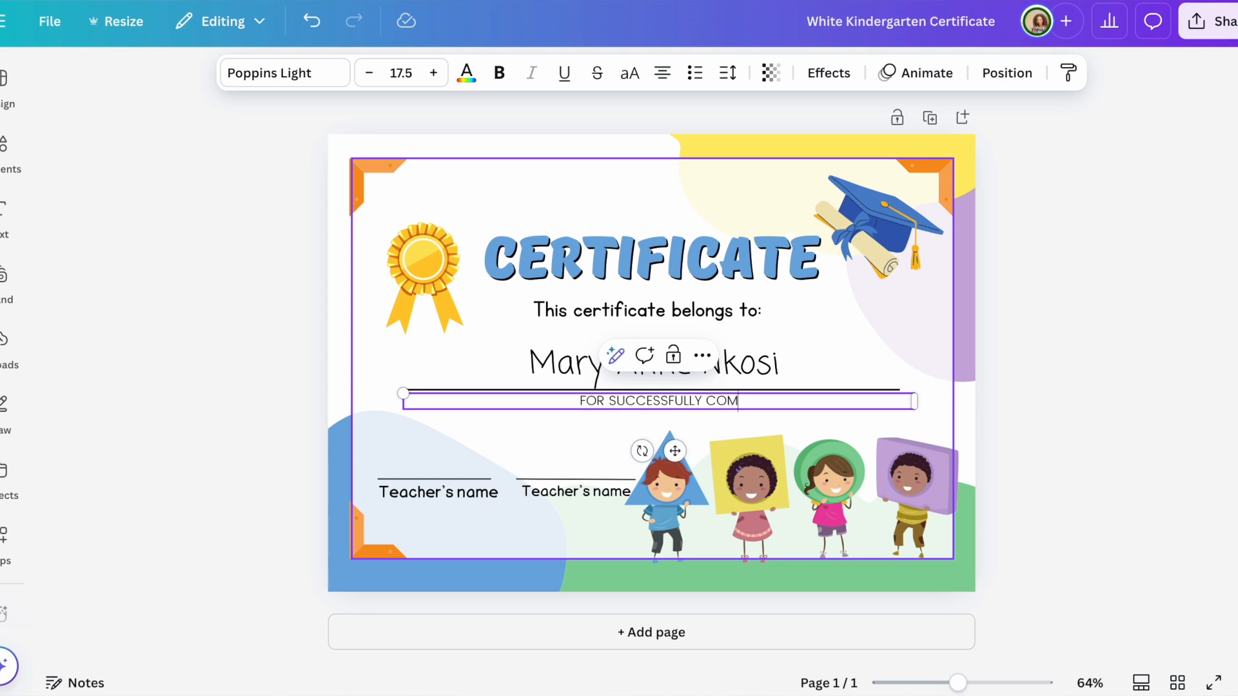
type("PLETING")
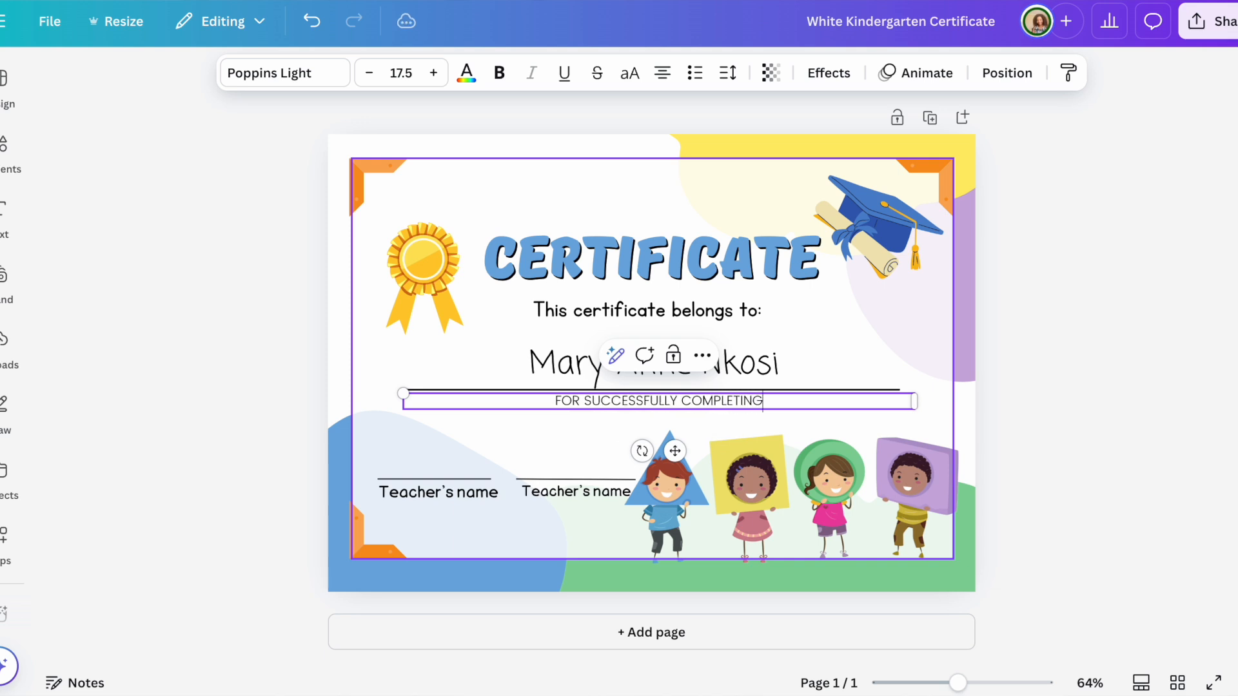
type(" GRADE")
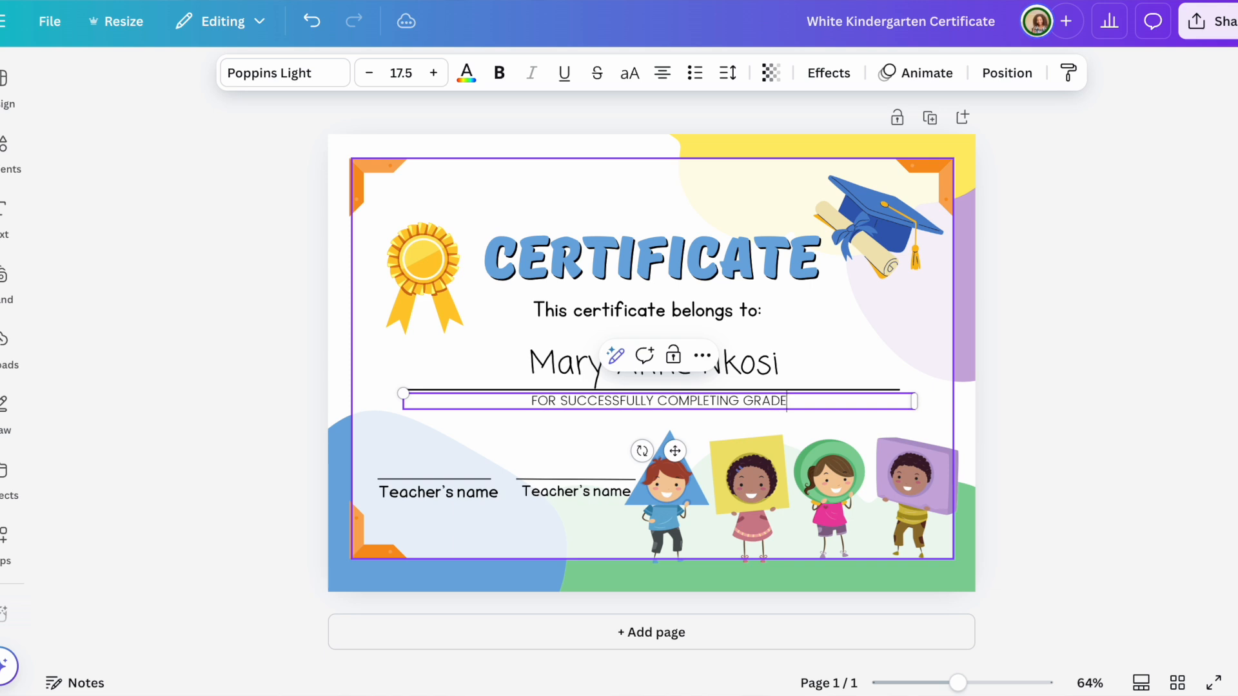
type(" R")
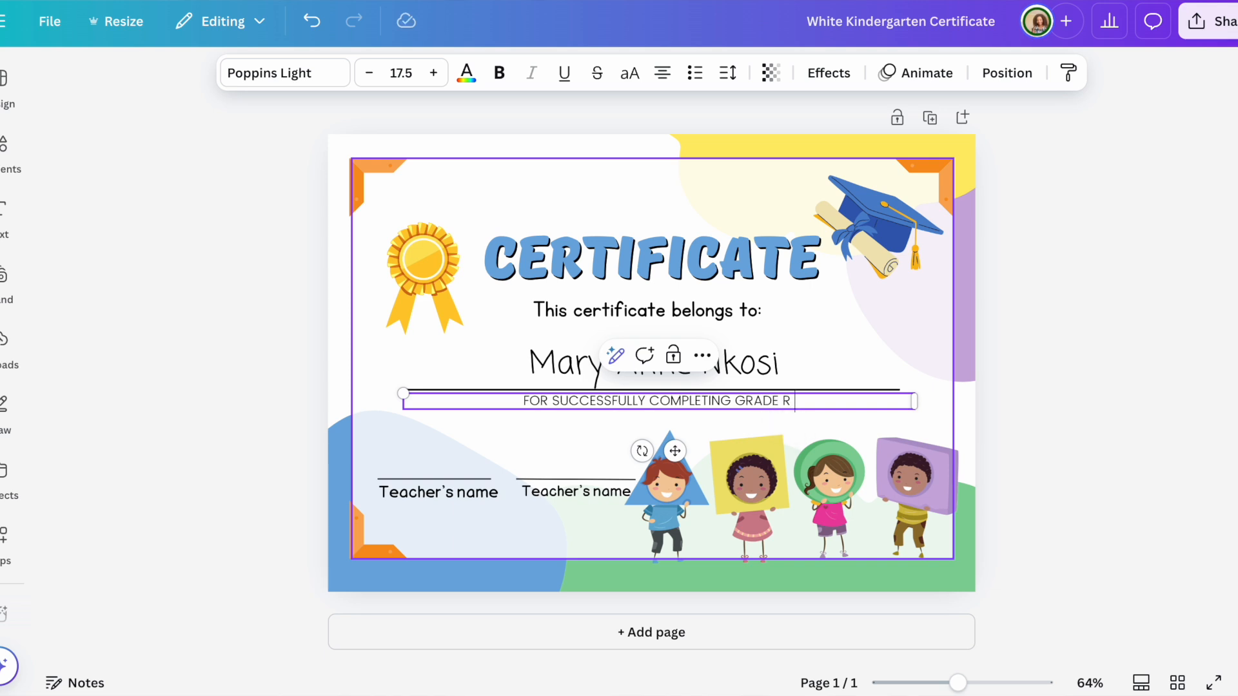
type(" IN")
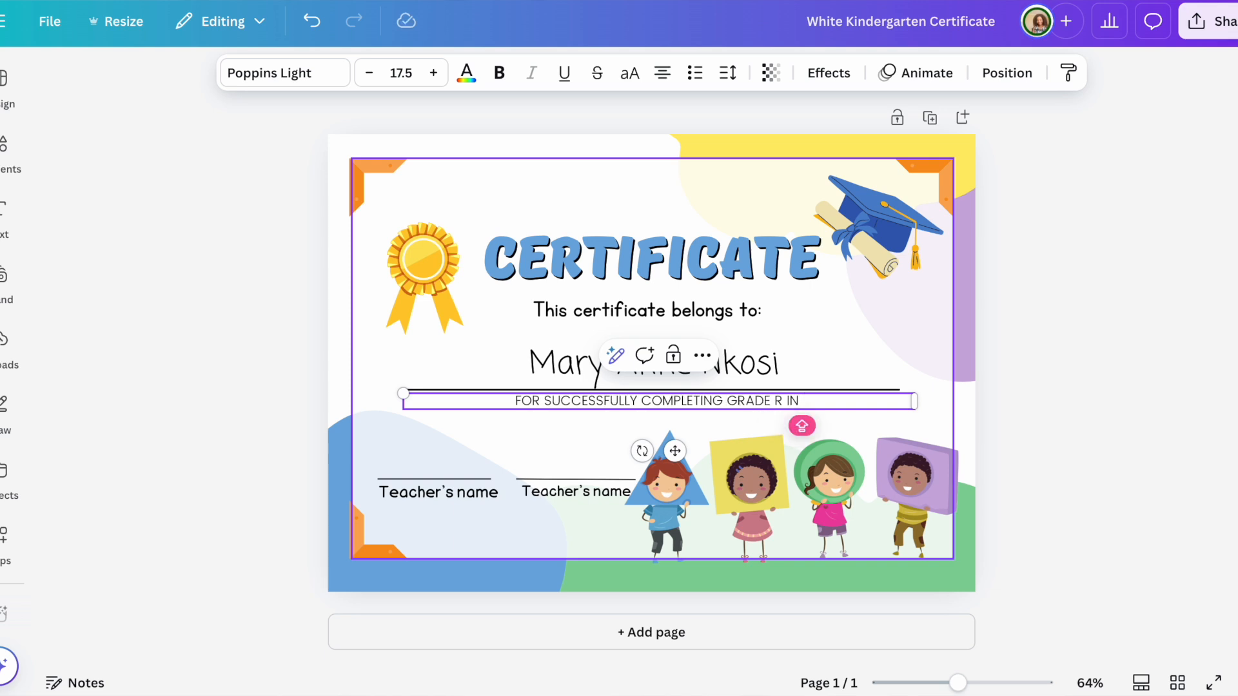
type(" 202")
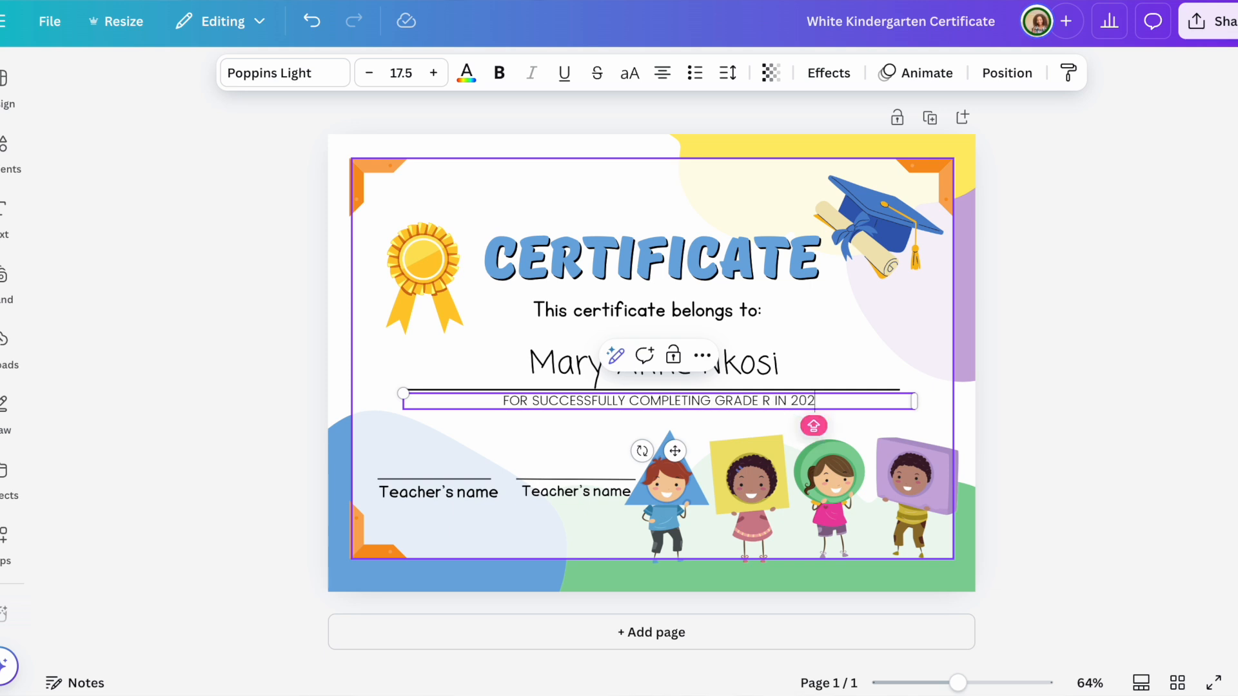
type("4")
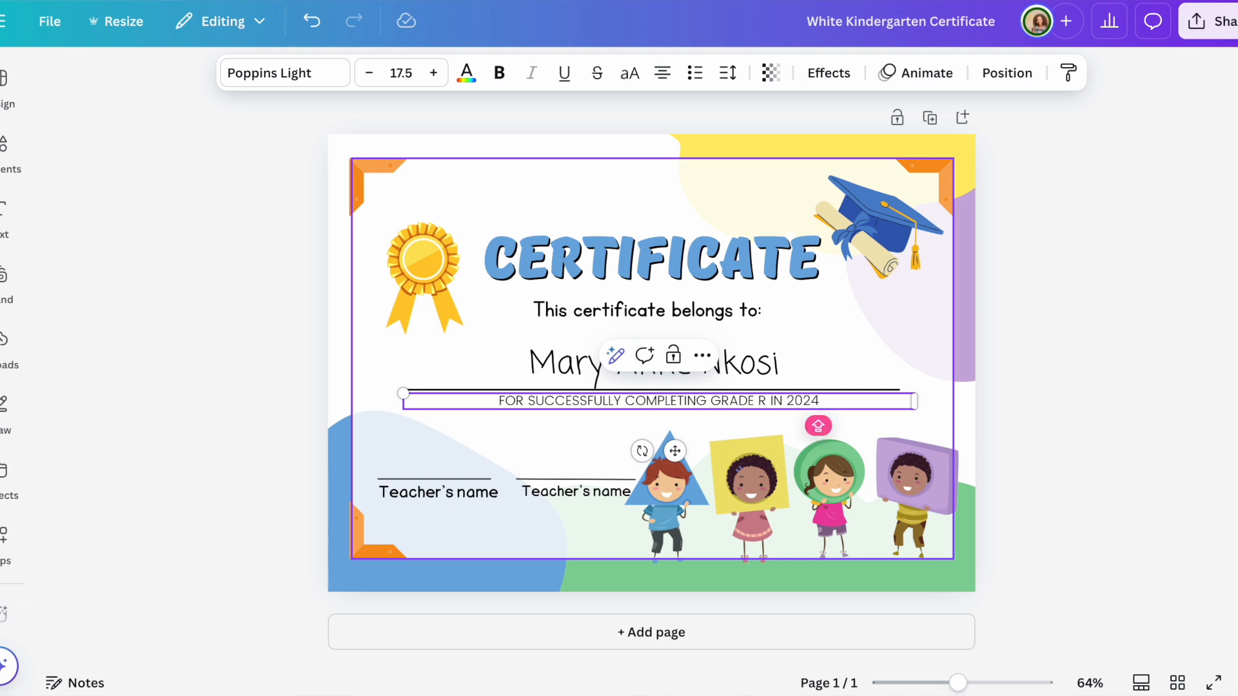
type(".")
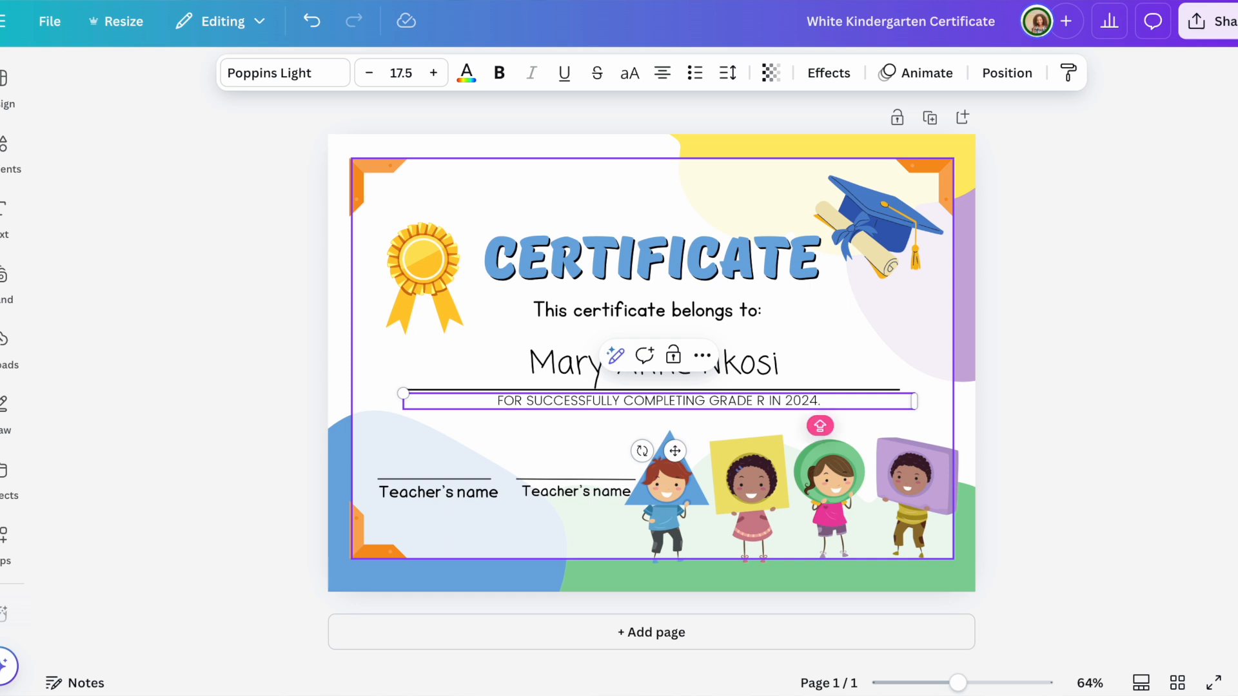
type(" CONG")
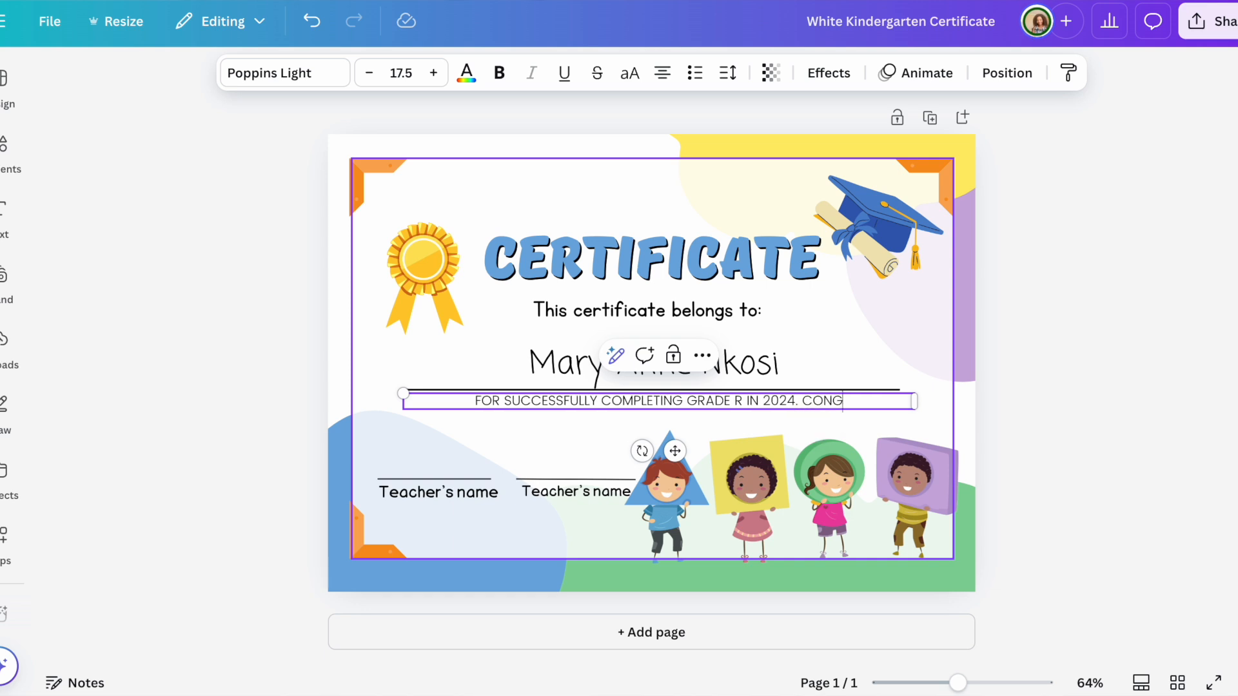
type("RADUL")
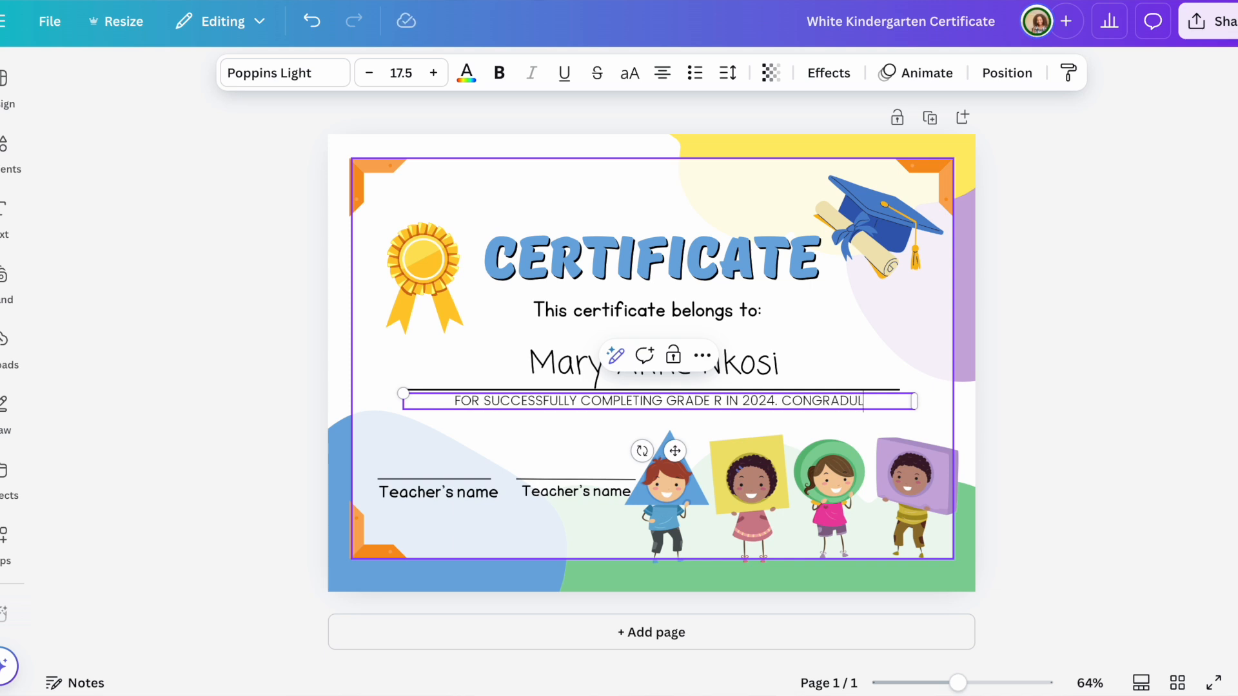
type("ATIONS")
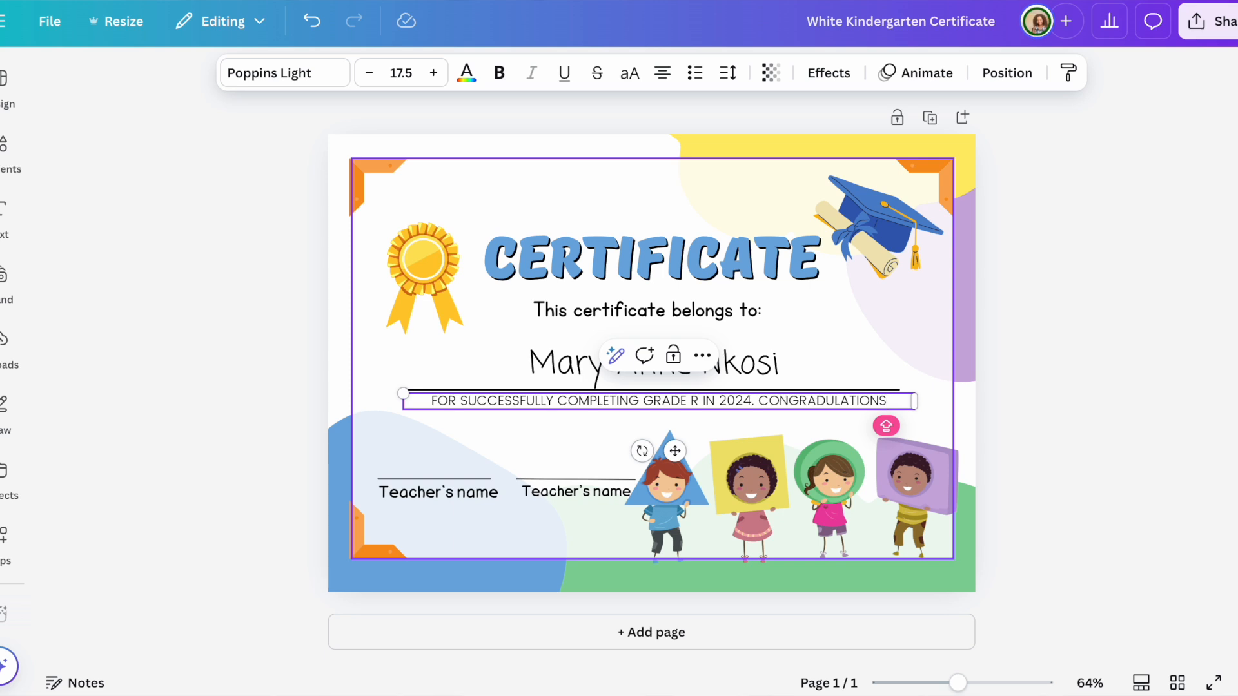
type(" FOR")
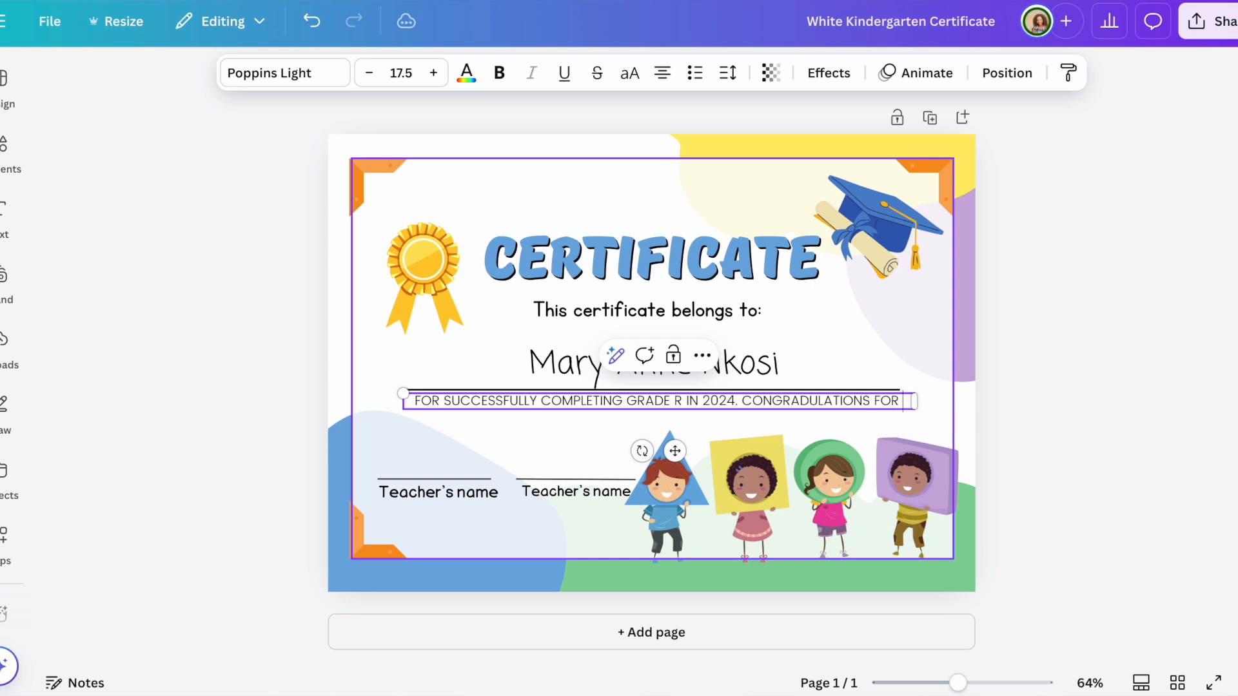
type(" YOUR G")
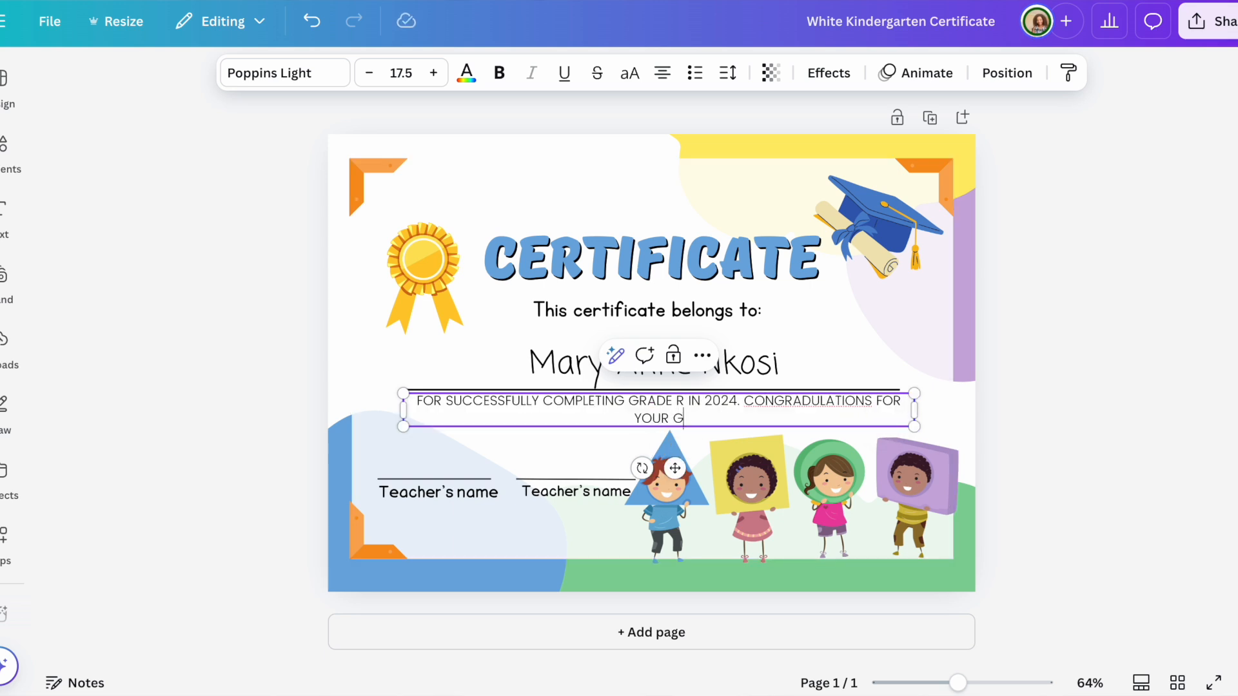
type("RADUAT")
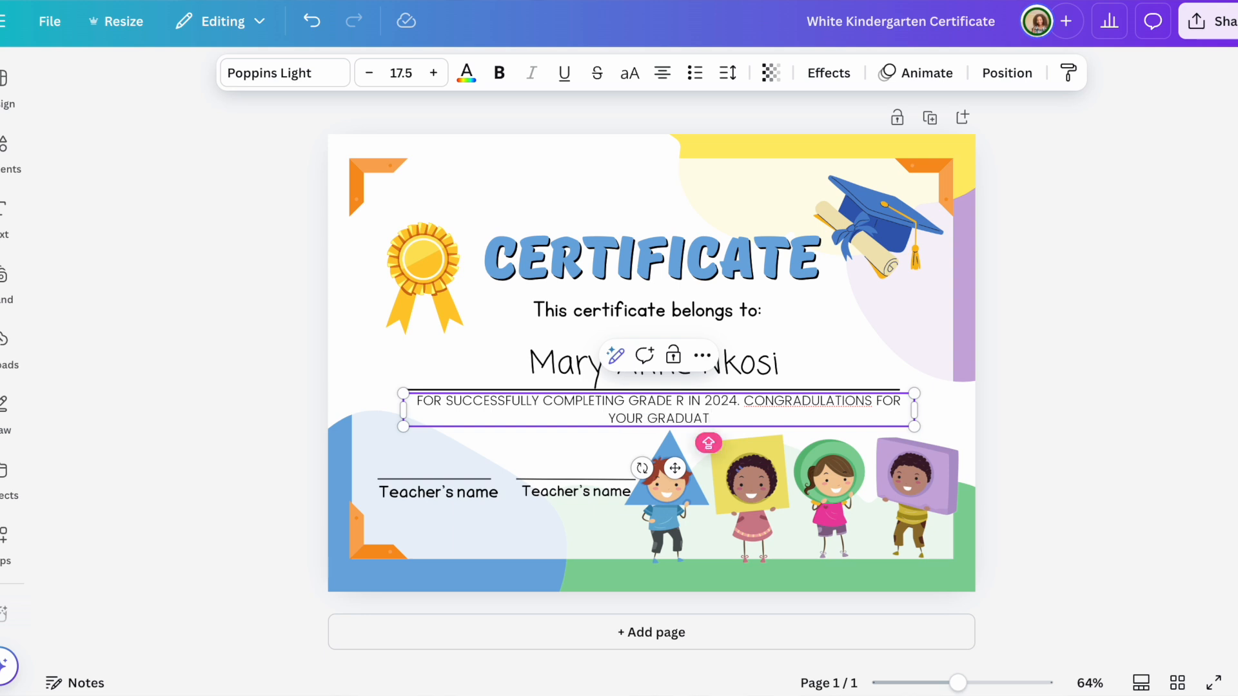
type("ION")
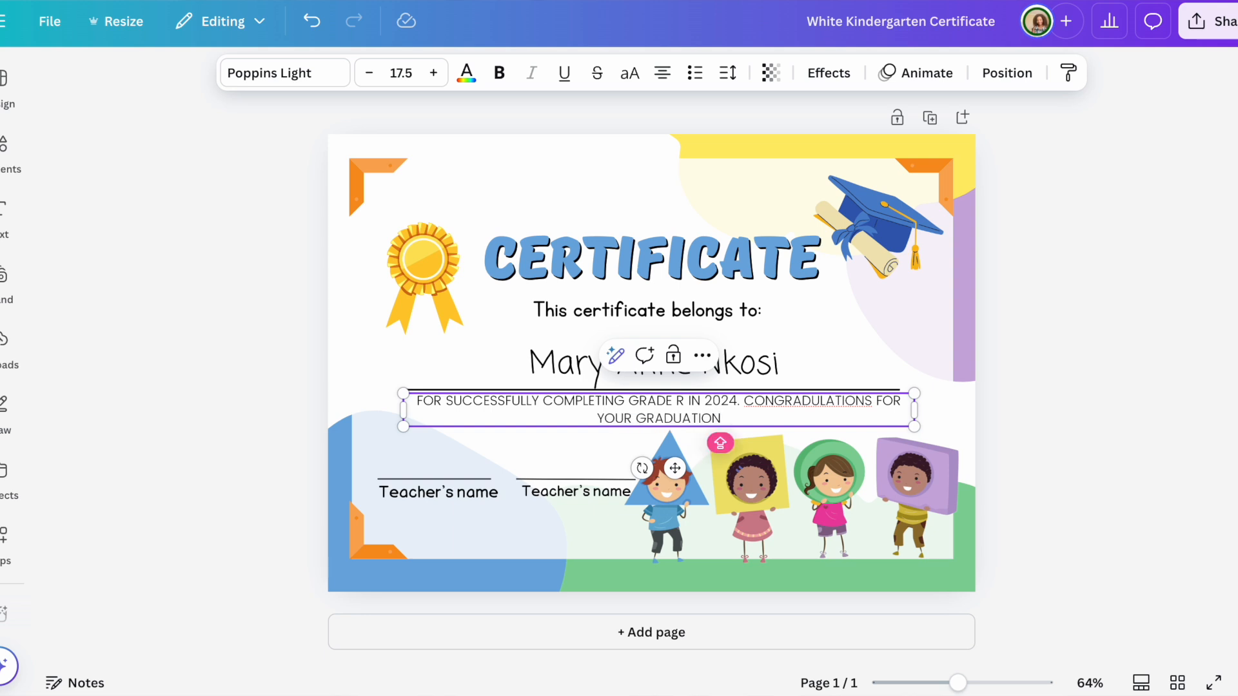
type(".")
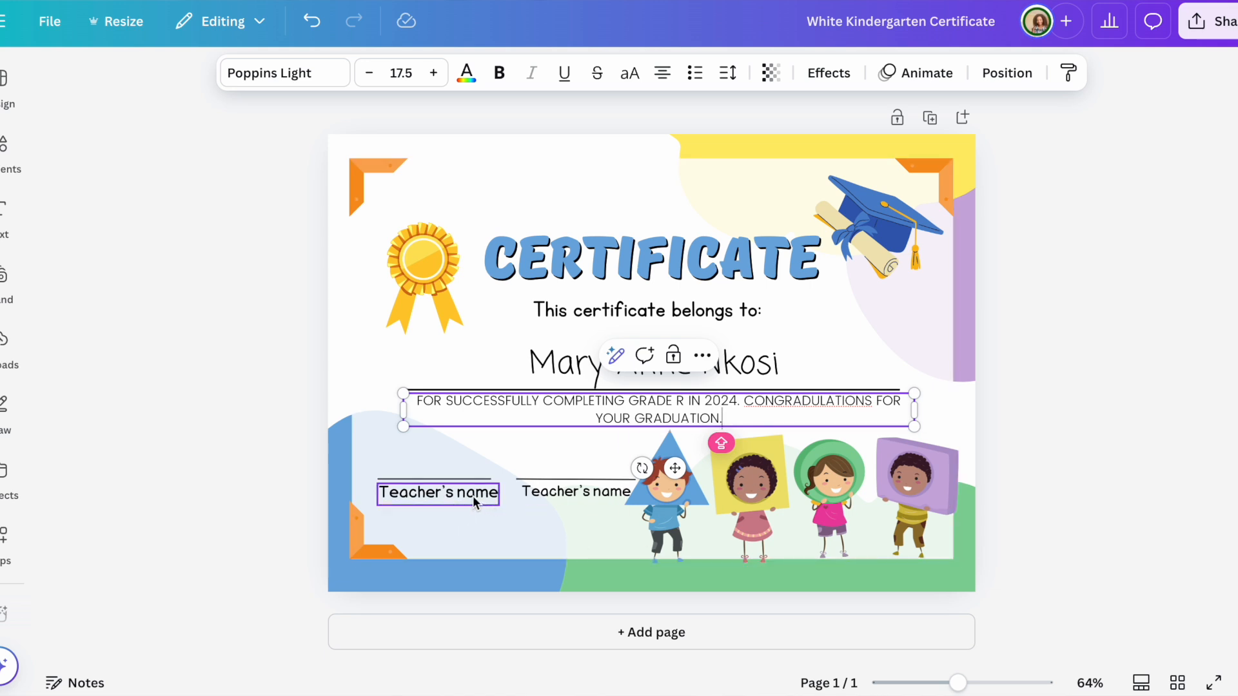
Step: Relabel the second signature line SCHOOL PRINCIPAL and shrink its text to fit one line
double_click(580, 492)
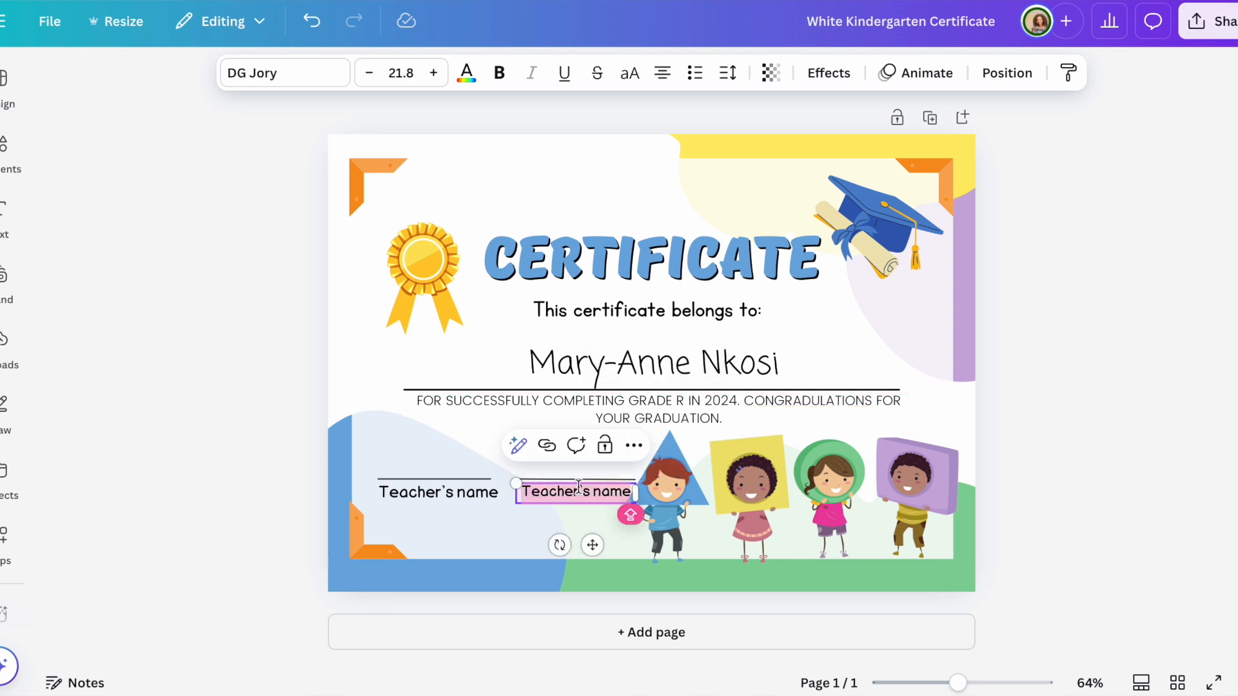
type("SCH")
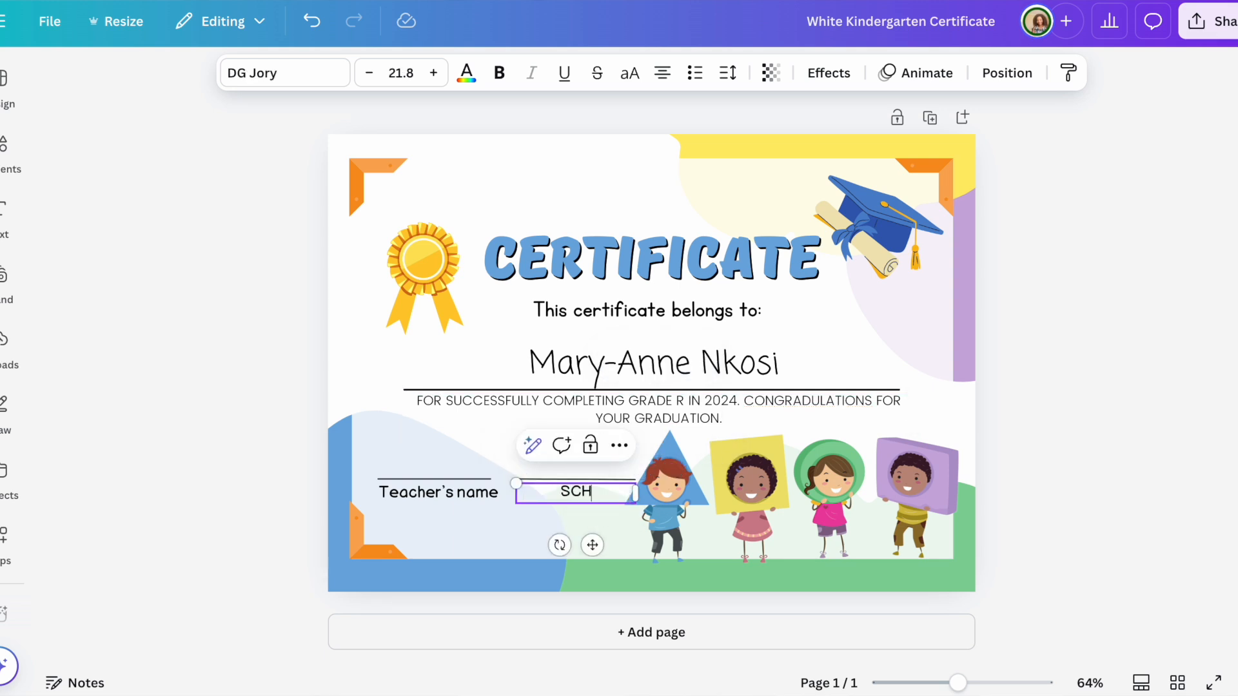
type("OOL")
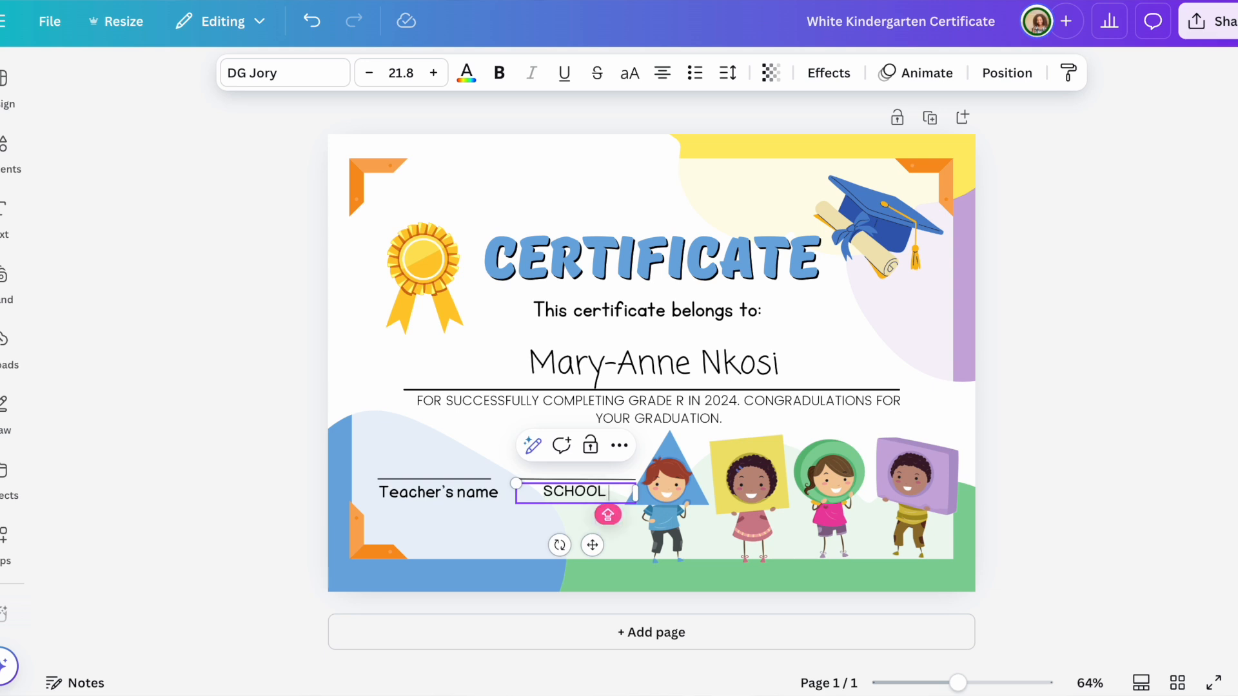
type(" PRINCIPAL")
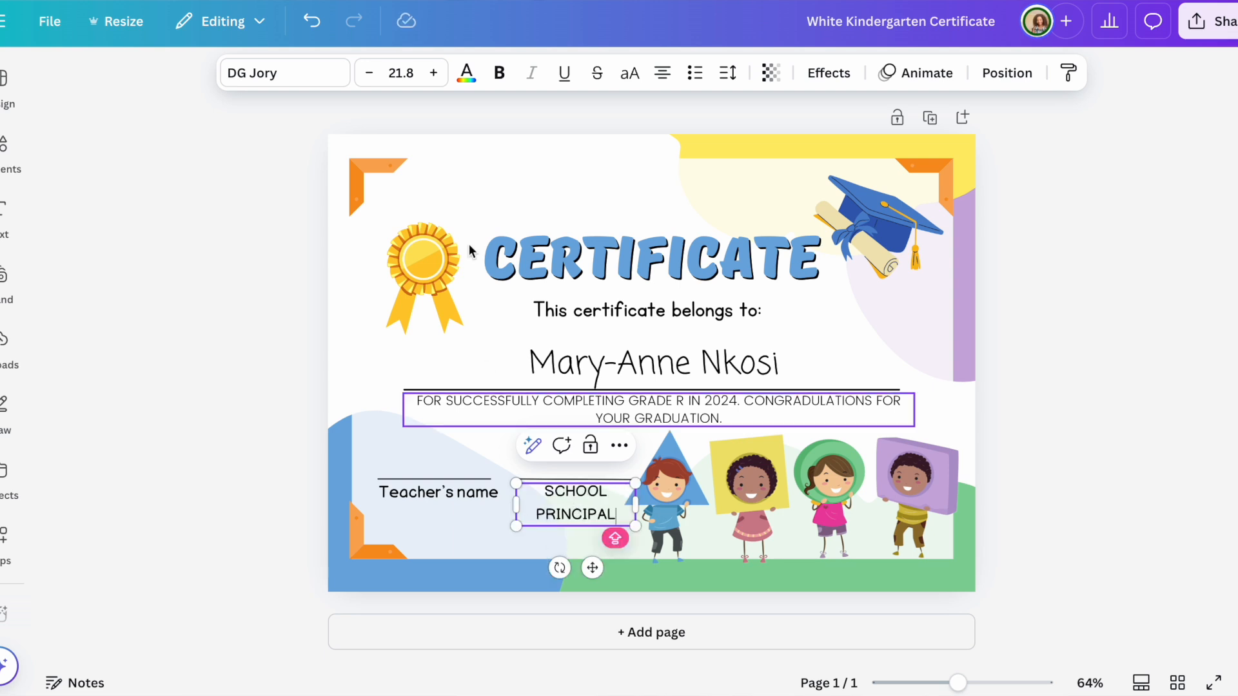
left_click(369, 73)
left_click(369, 73)
left_click(368, 73)
left_click(369, 73)
left_click(369, 73)
left_click(369, 73)
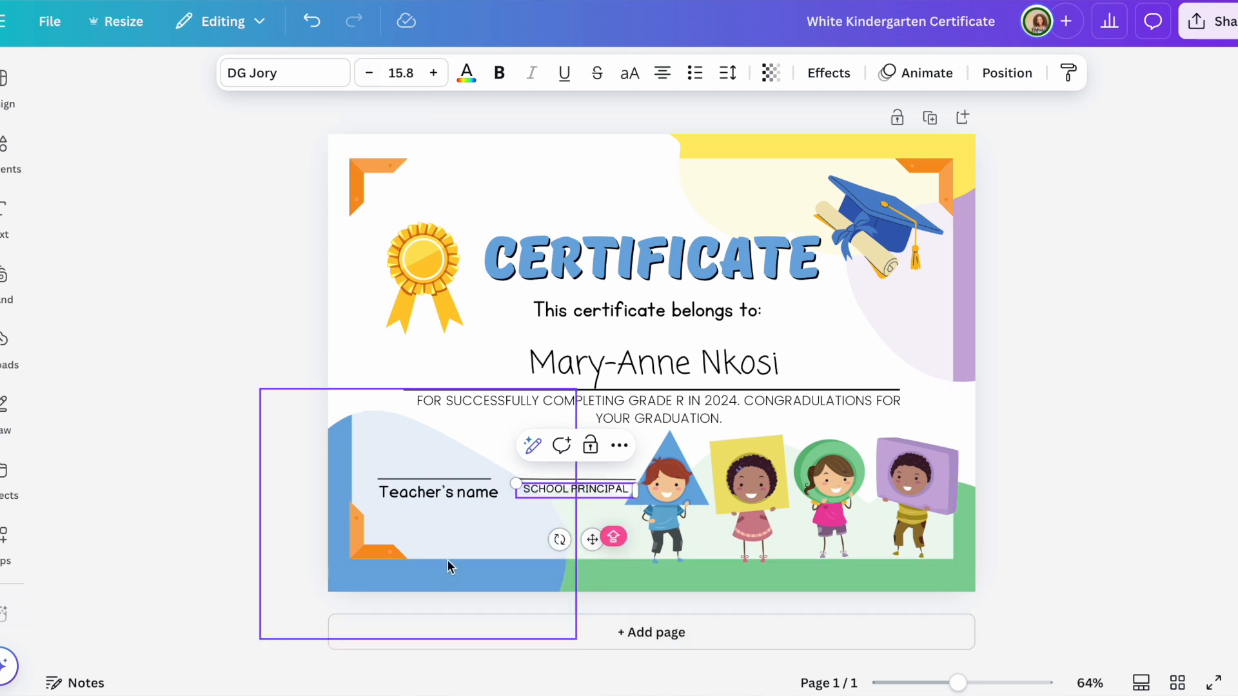
left_click(448, 539)
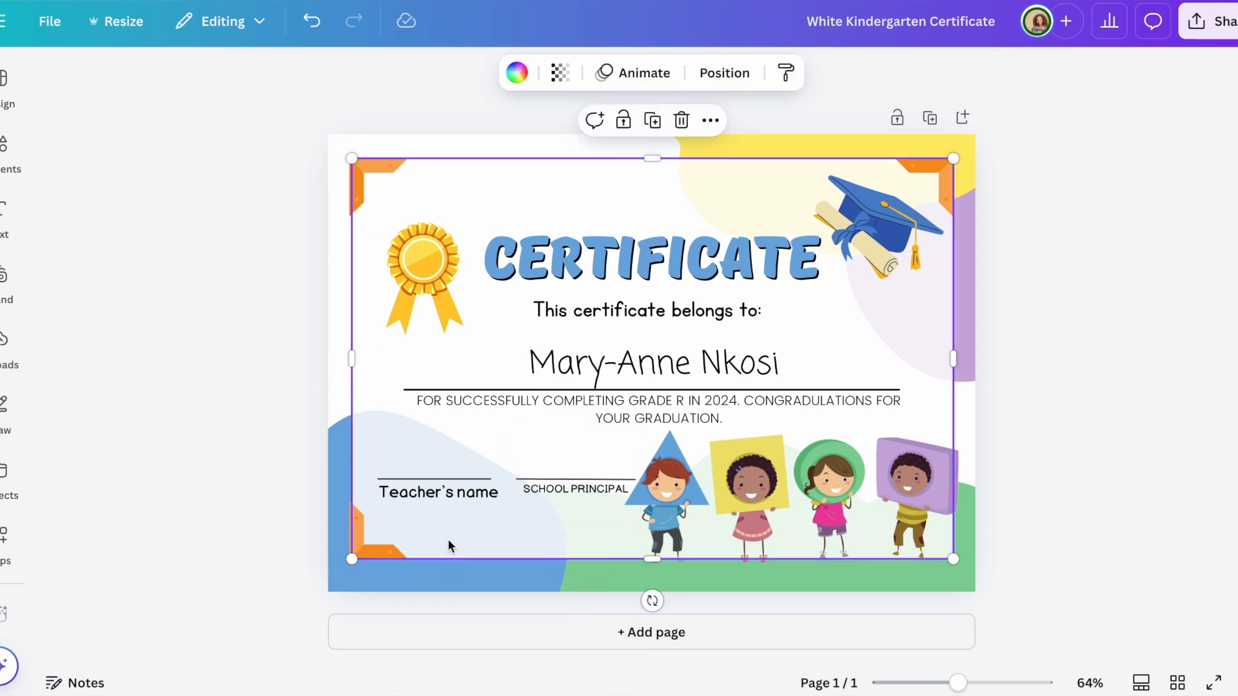
Step: Relabel the first signature line TEACHER, fixing the mistyped letters
left_click(440, 494)
left_click(440, 494)
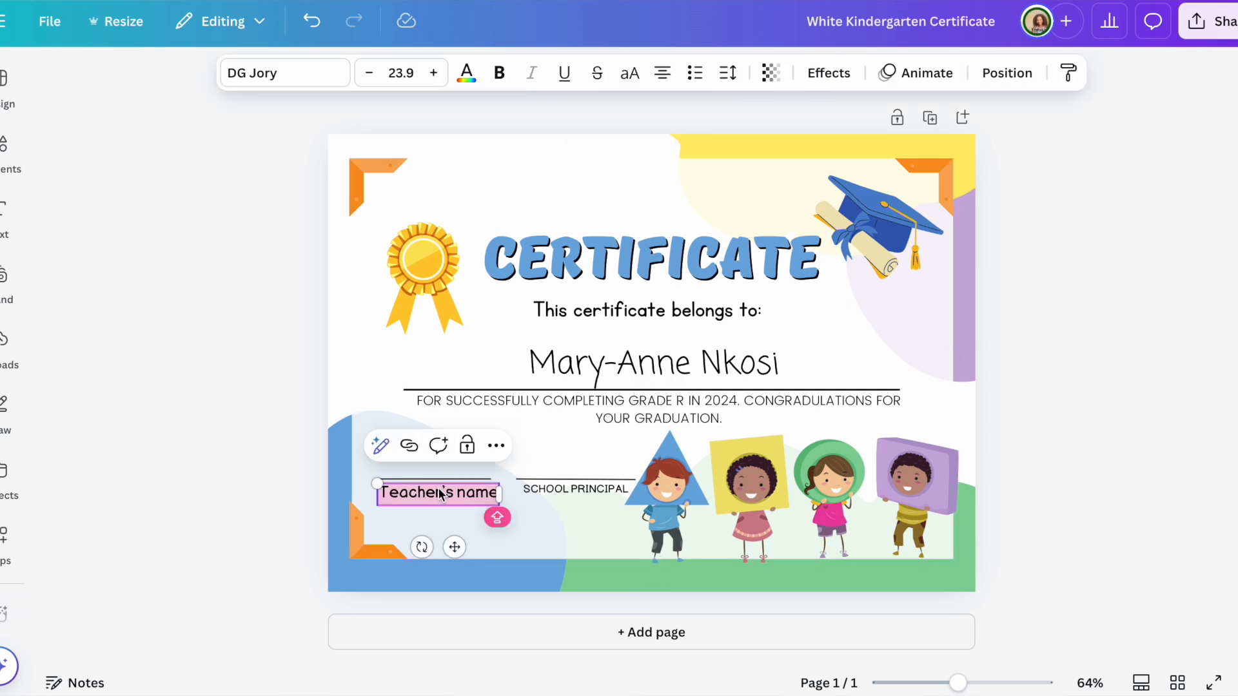
type("TEA")
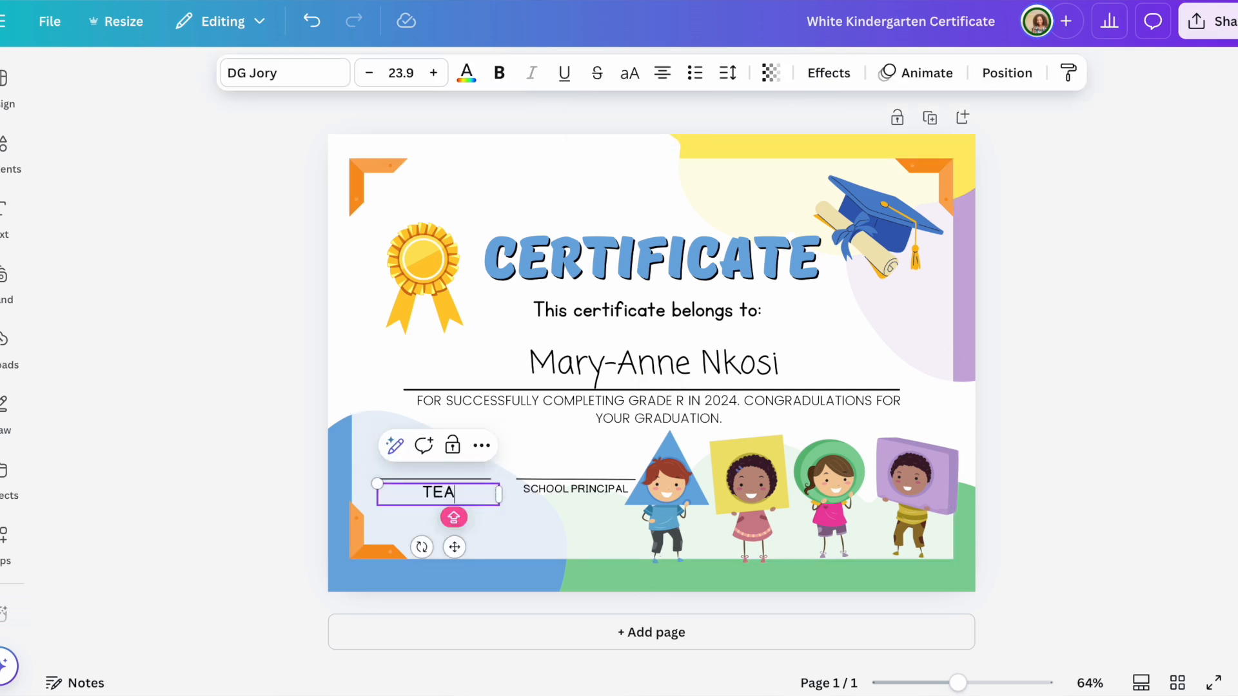
type("ACHER")
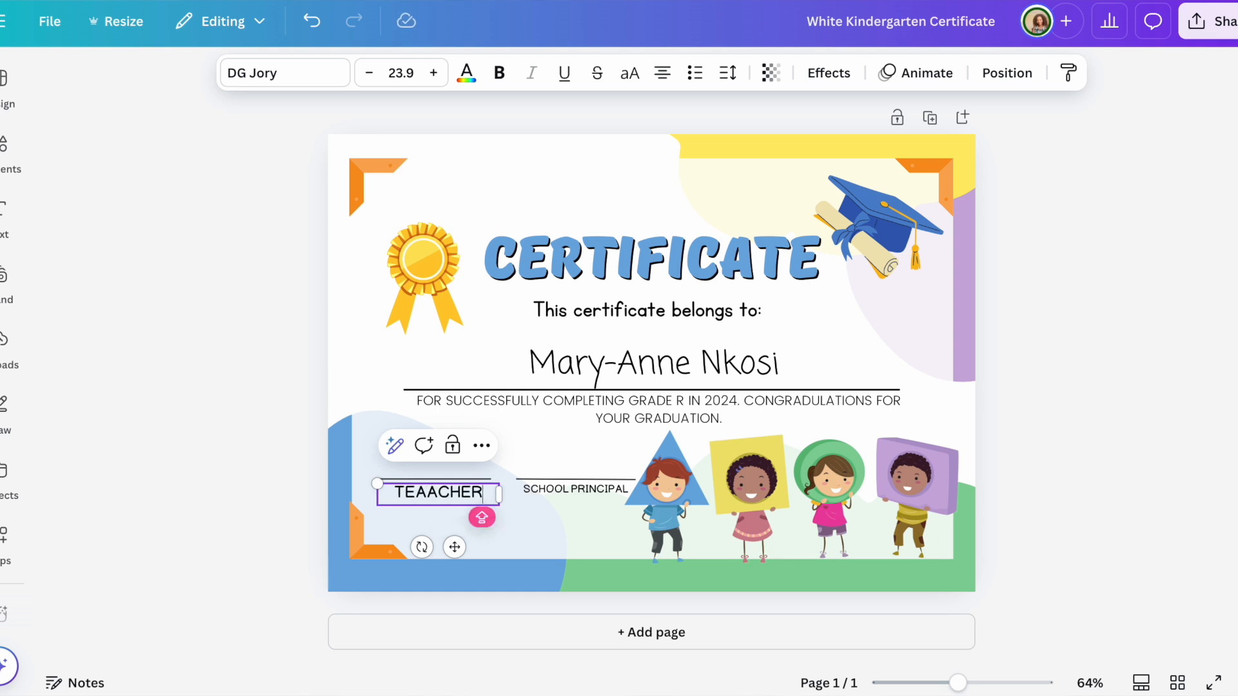
key("BackSpace")
key("BackSpace")
key("BackSpace")
key("BackSpace")
key("BackSpace")
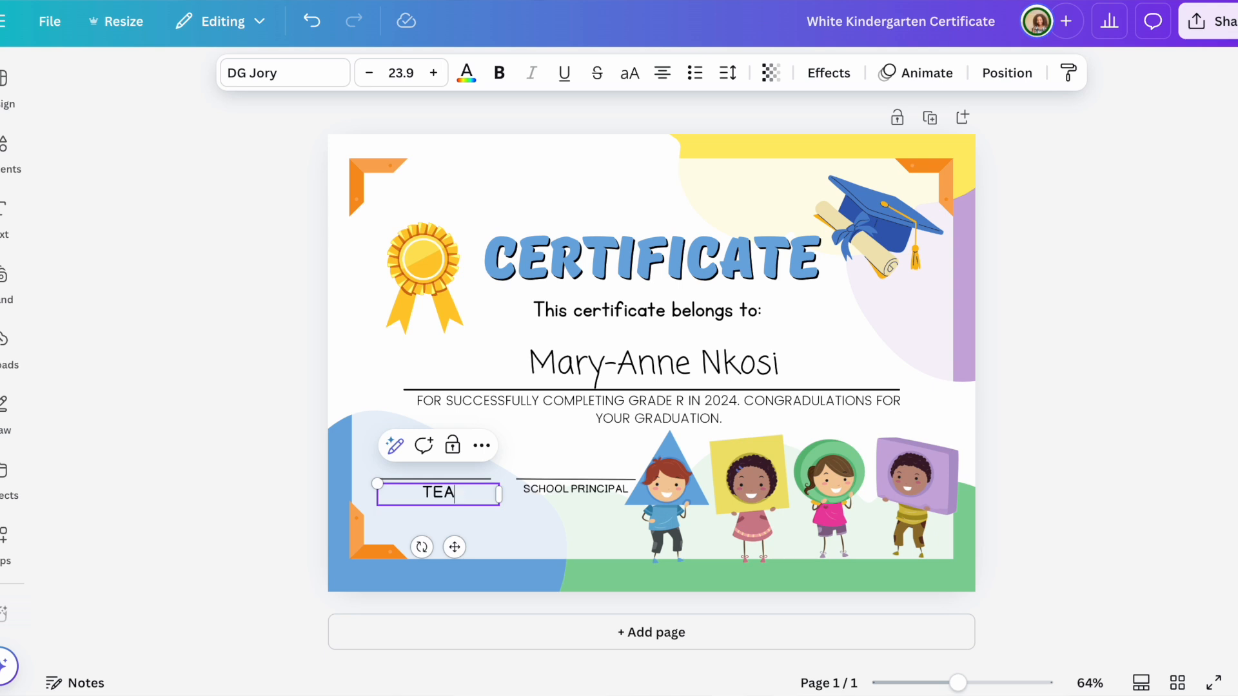
type("CHER")
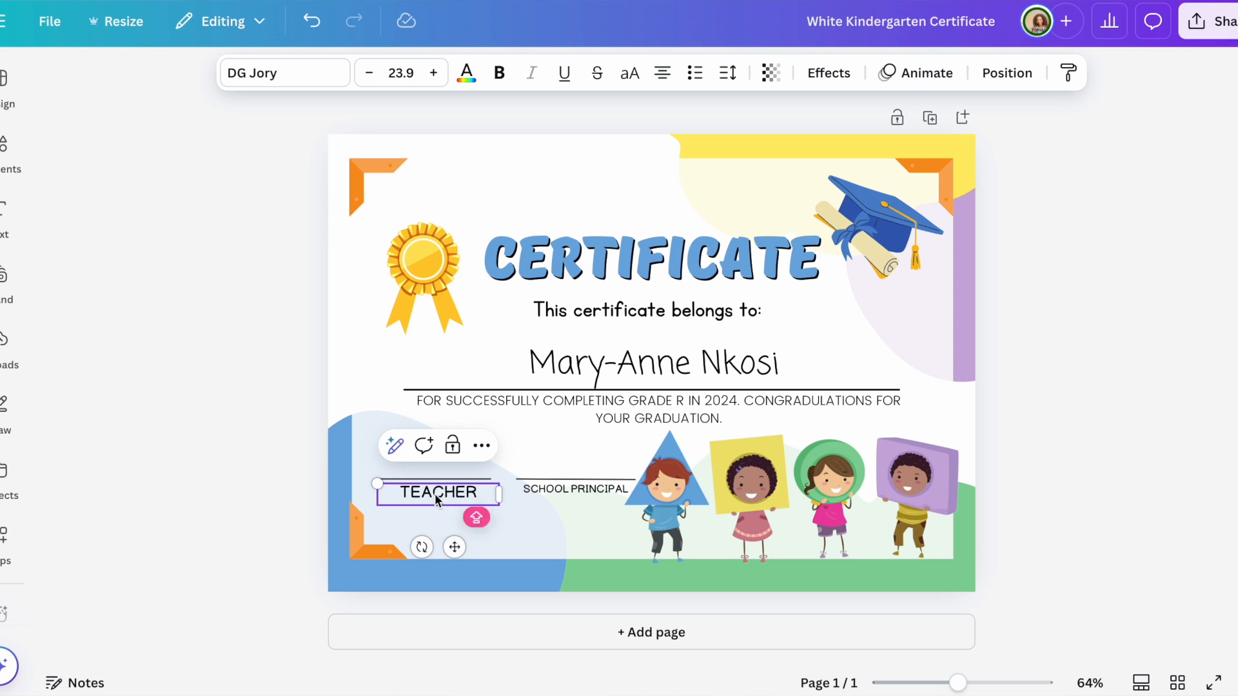
Step: Reduce the TEACHER label's font size to 15.9 to match SCHOOL PRINCIPAL
left_click(563, 493)
left_click(483, 494)
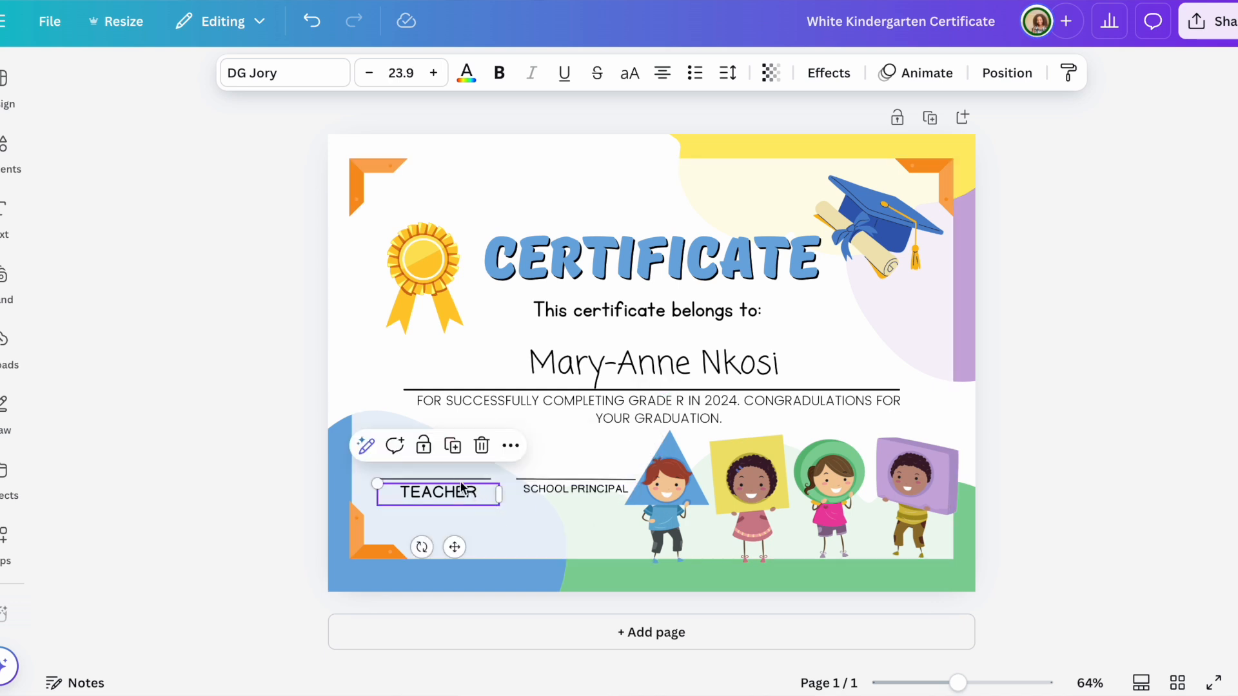
left_click(367, 78)
left_click(367, 79)
left_click(367, 79)
left_click(367, 79)
left_click(369, 80)
left_click(370, 80)
left_click(370, 81)
left_click(370, 80)
left_click(370, 81)
left_click(433, 73)
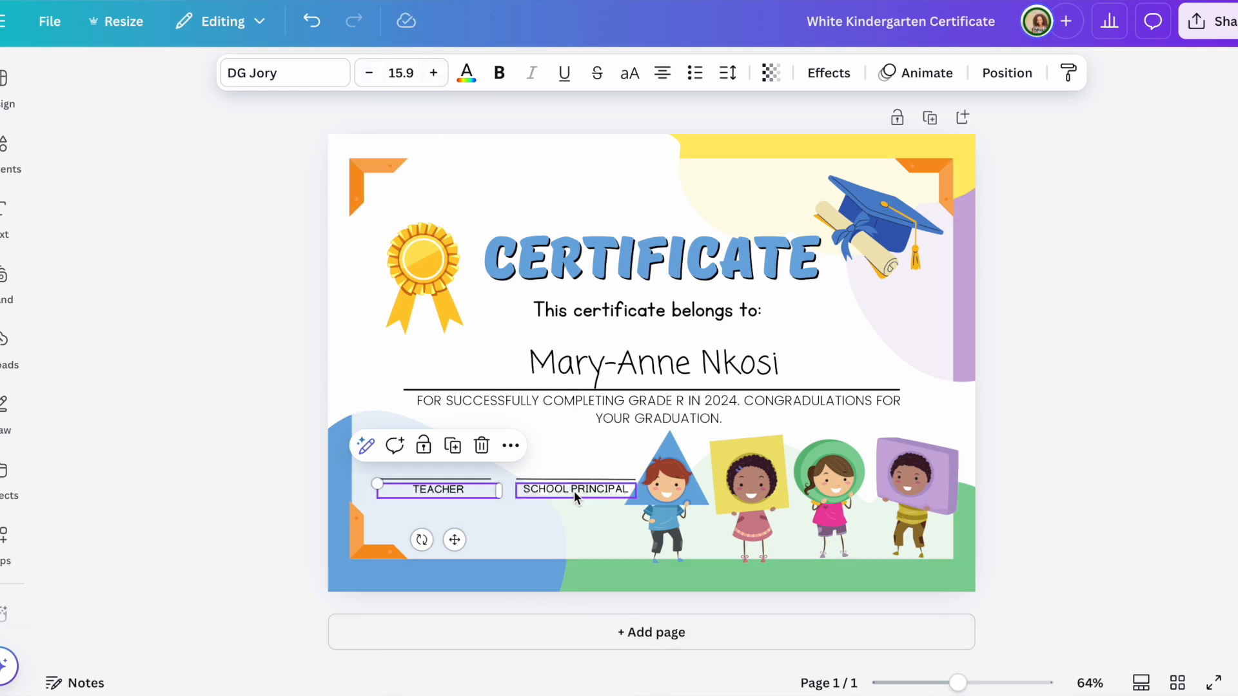
left_click(566, 525)
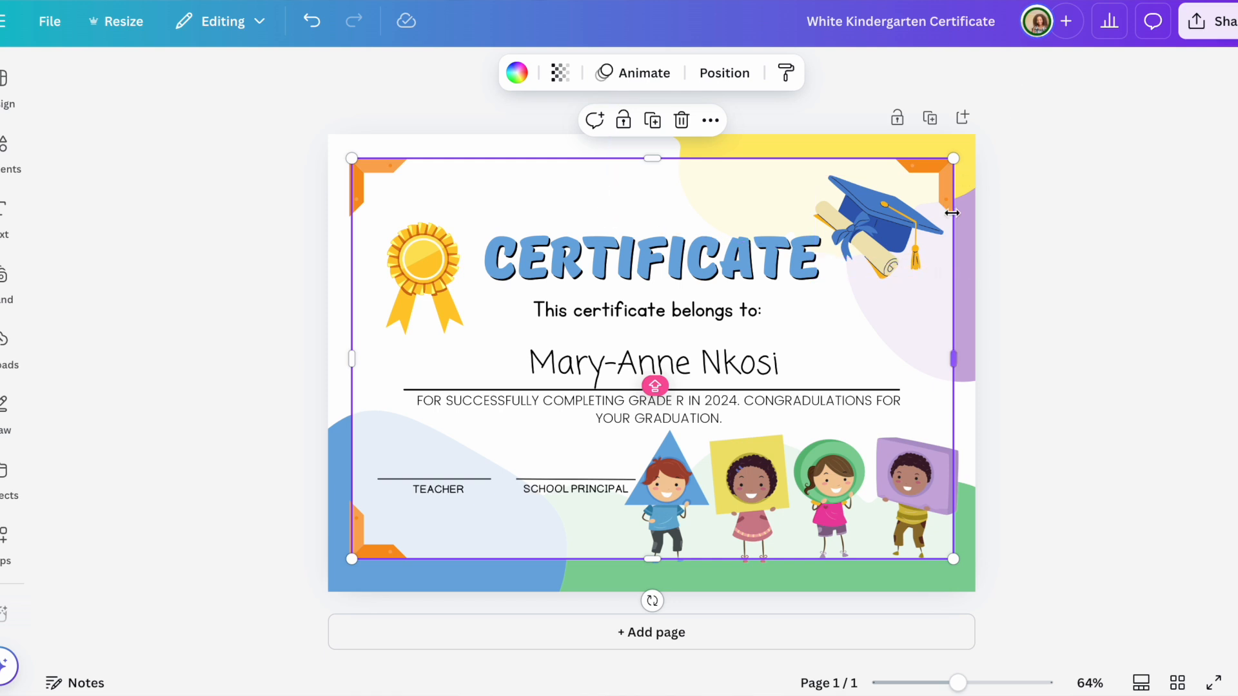
Step: Recolour the blue lower-left shape lilac #caacdc and the green ground shape yellow #ffeb69
left_click(347, 574)
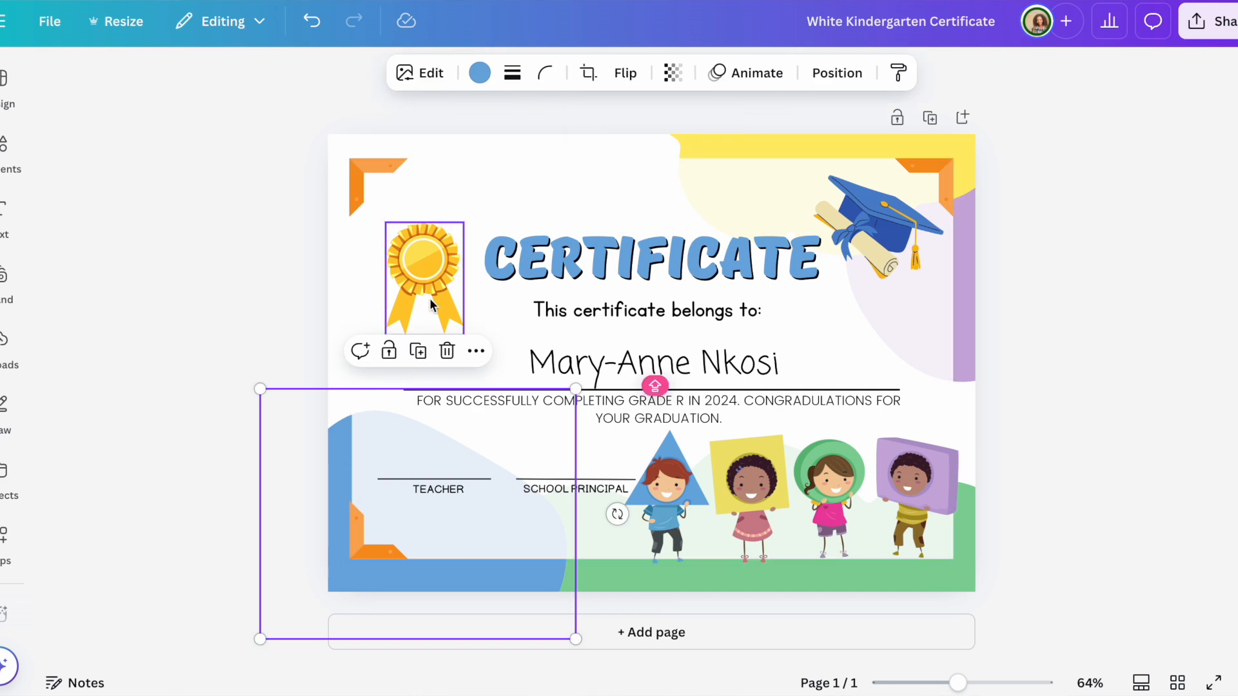
left_click(485, 69)
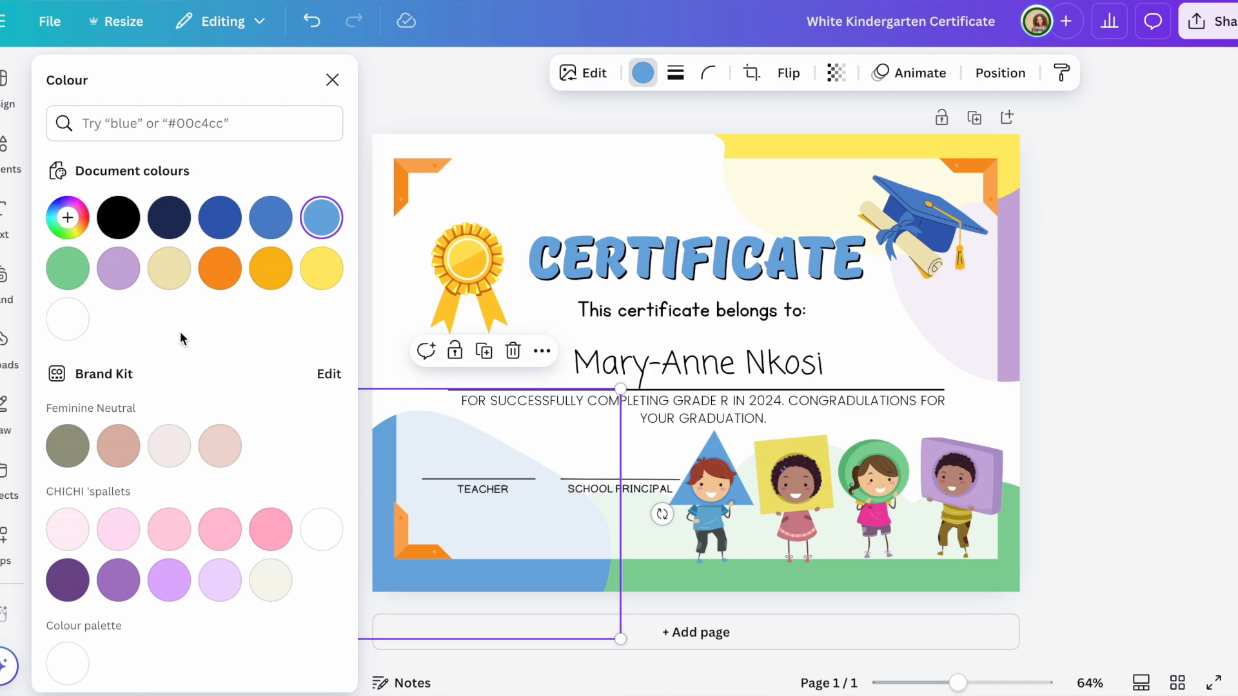
left_click(127, 282)
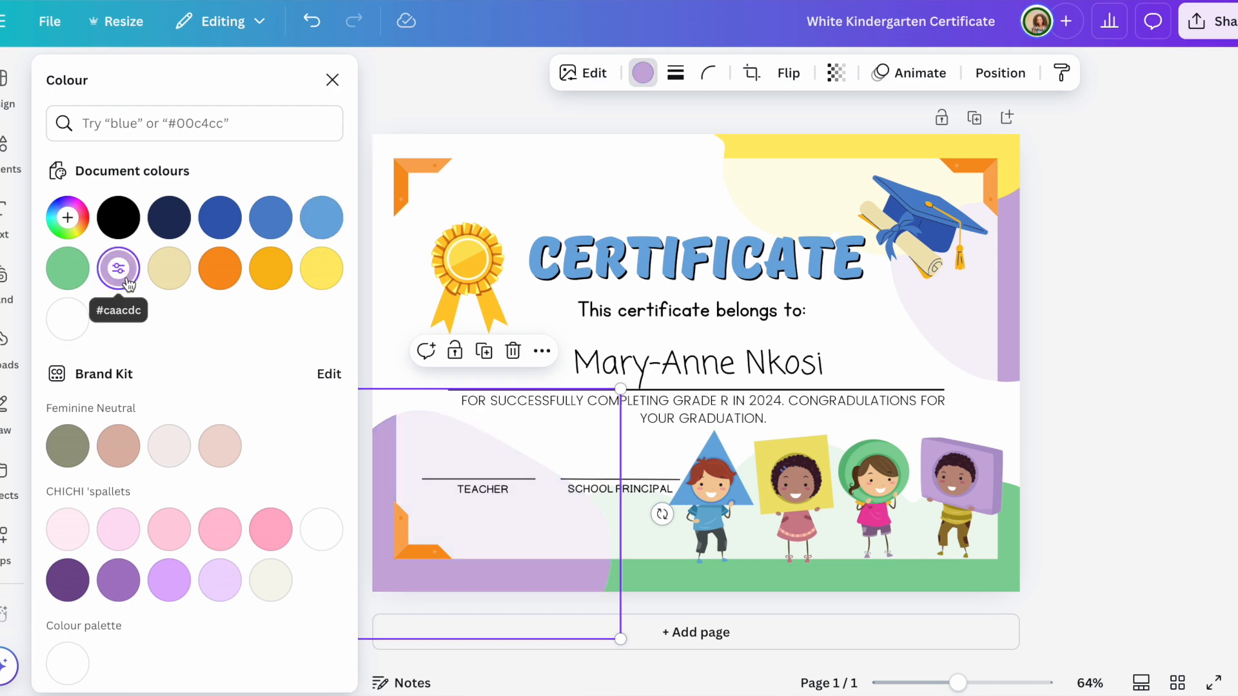
left_click(806, 571)
left_click(323, 280)
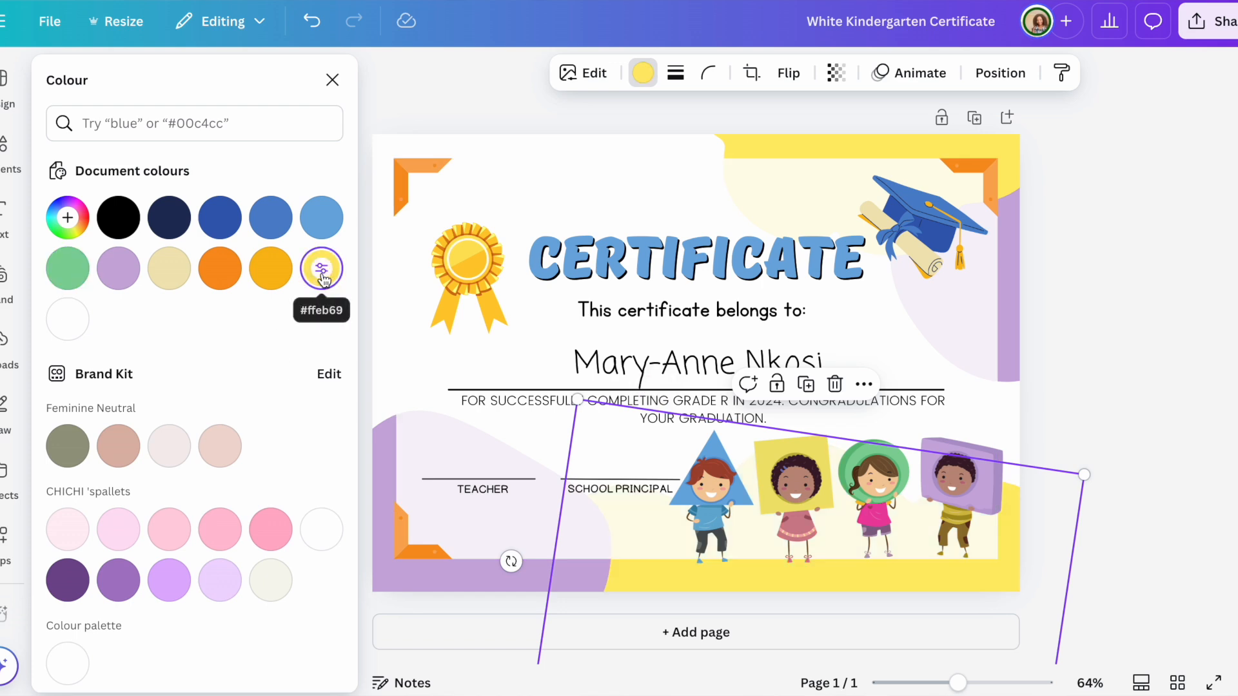
key("Escape")
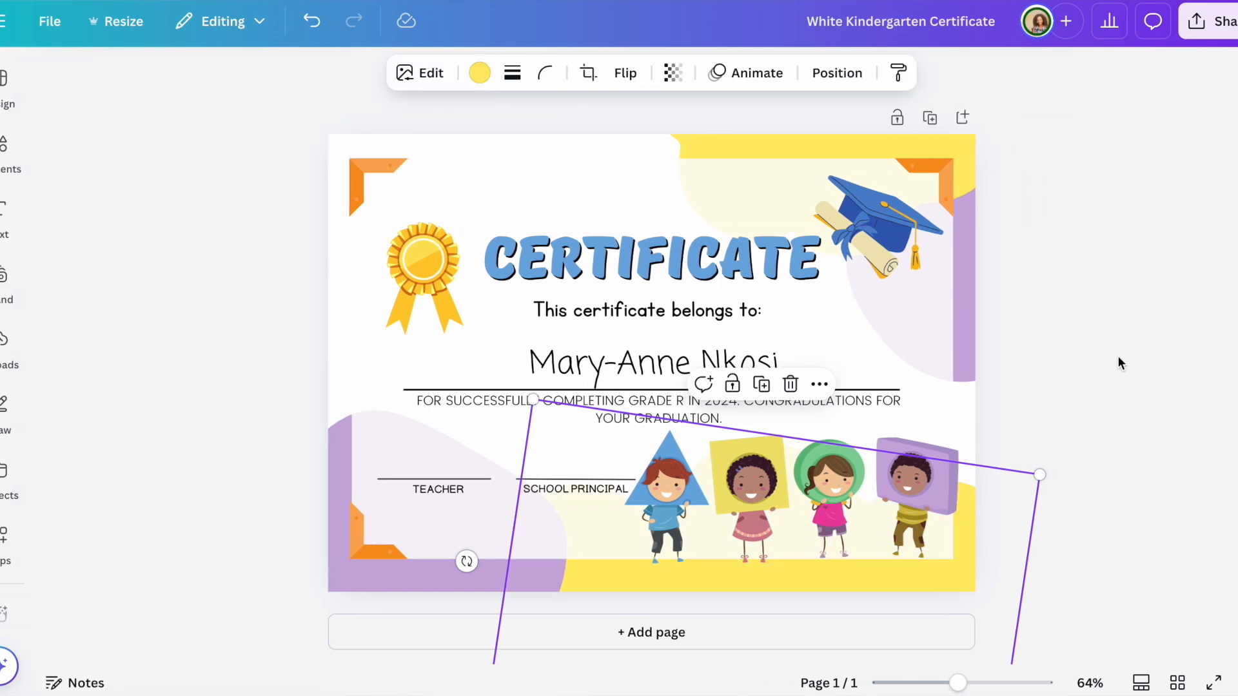
Step: Colour the CERTIFICATE heading lavender, using the PINK colour search results
left_click(627, 280)
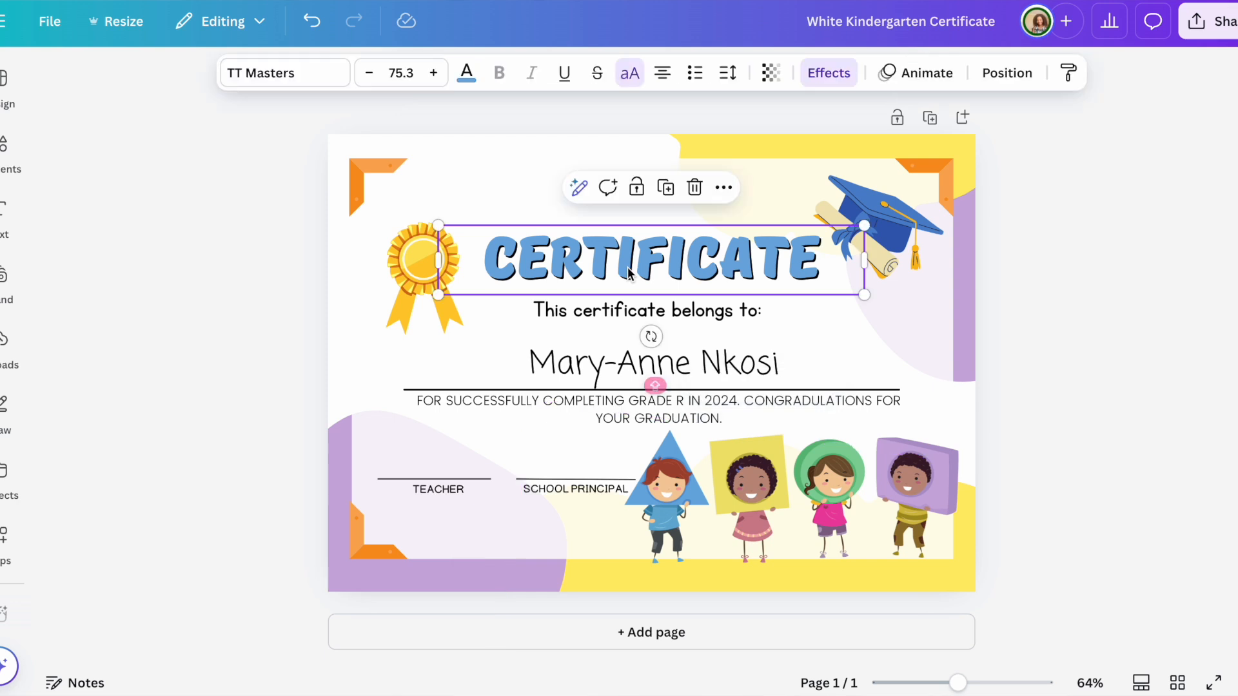
left_click(466, 73)
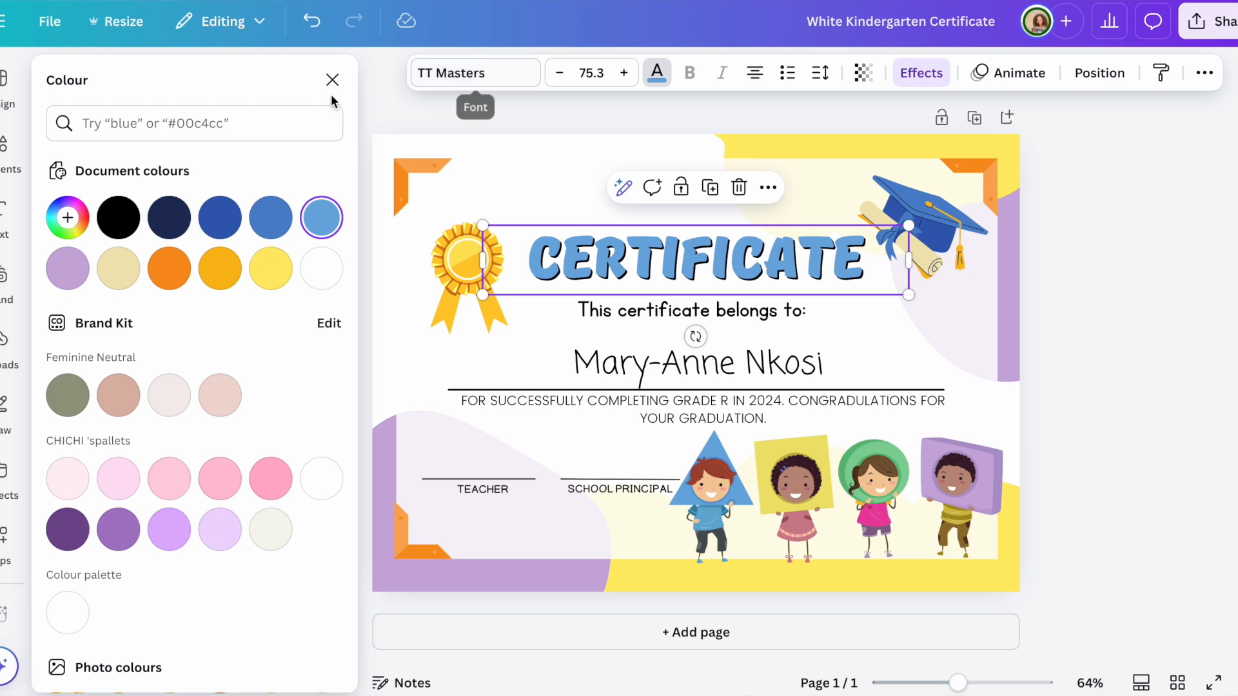
left_click(236, 121)
type("PINK")
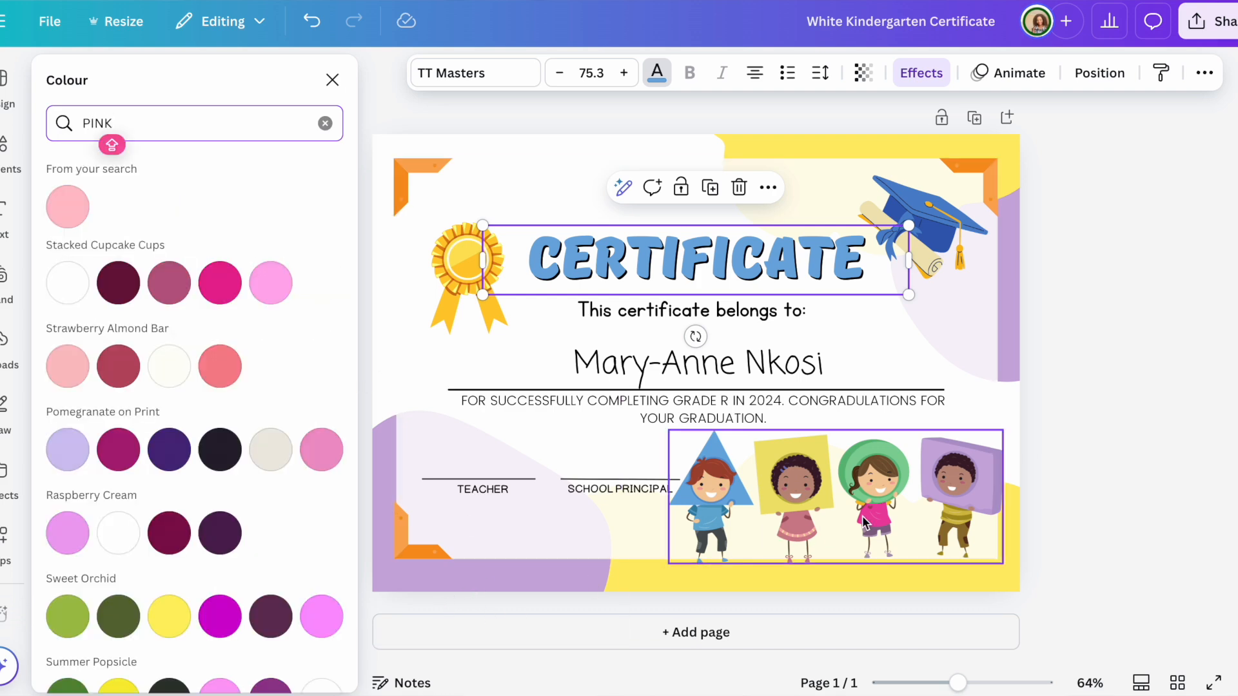
left_click(229, 282)
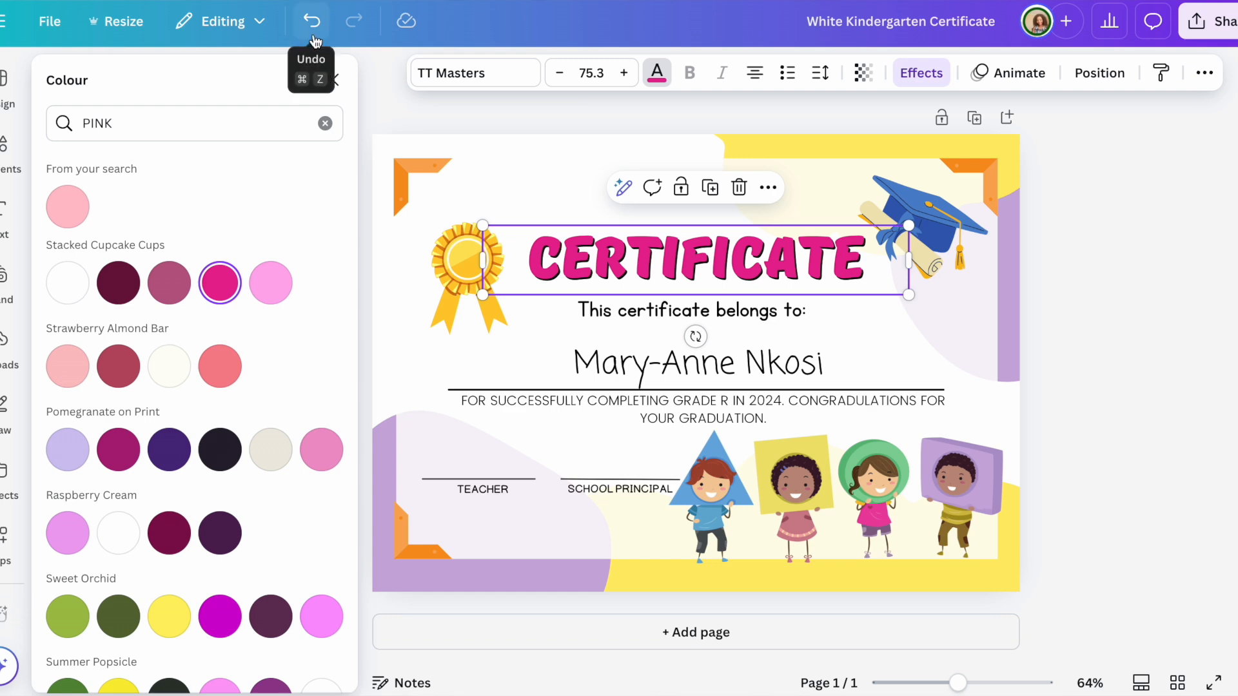
left_click(64, 459)
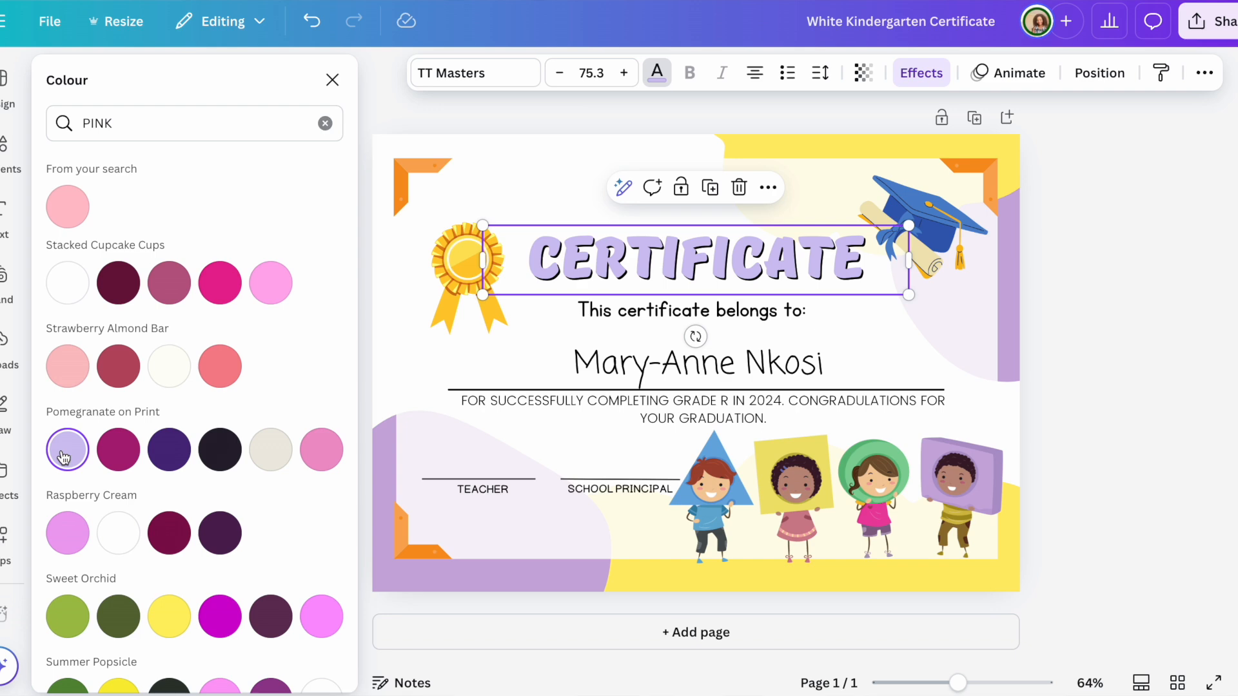
key("Escape")
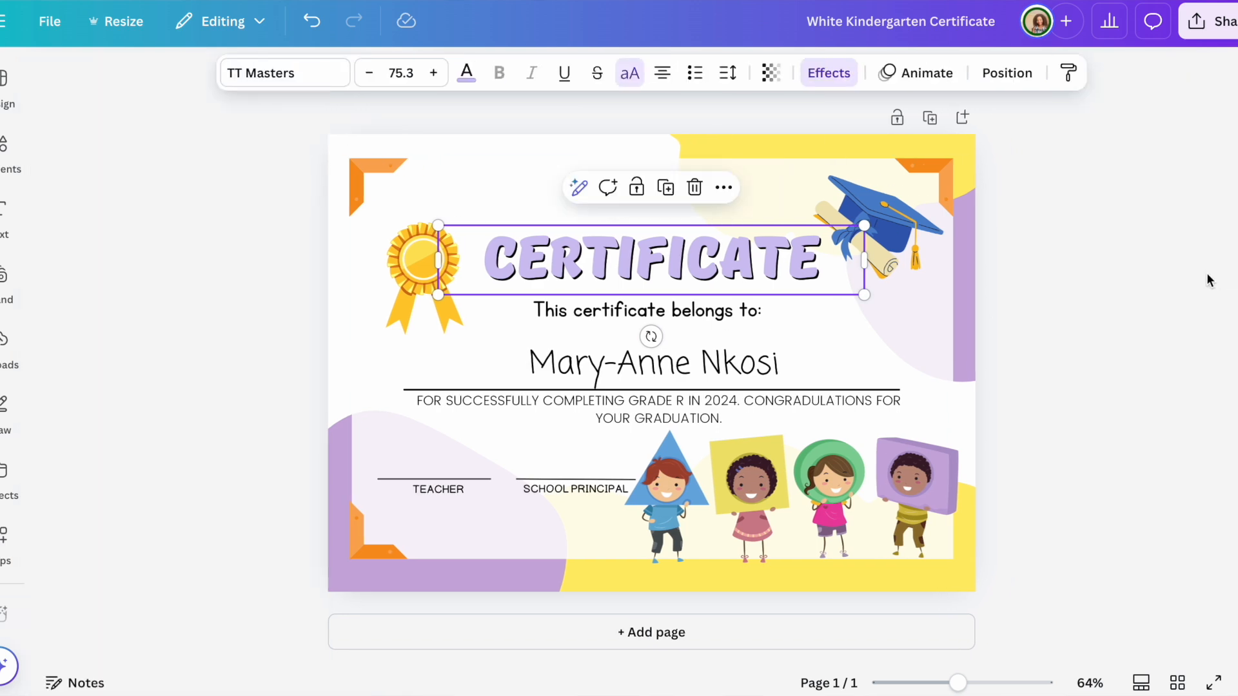
key("Escape")
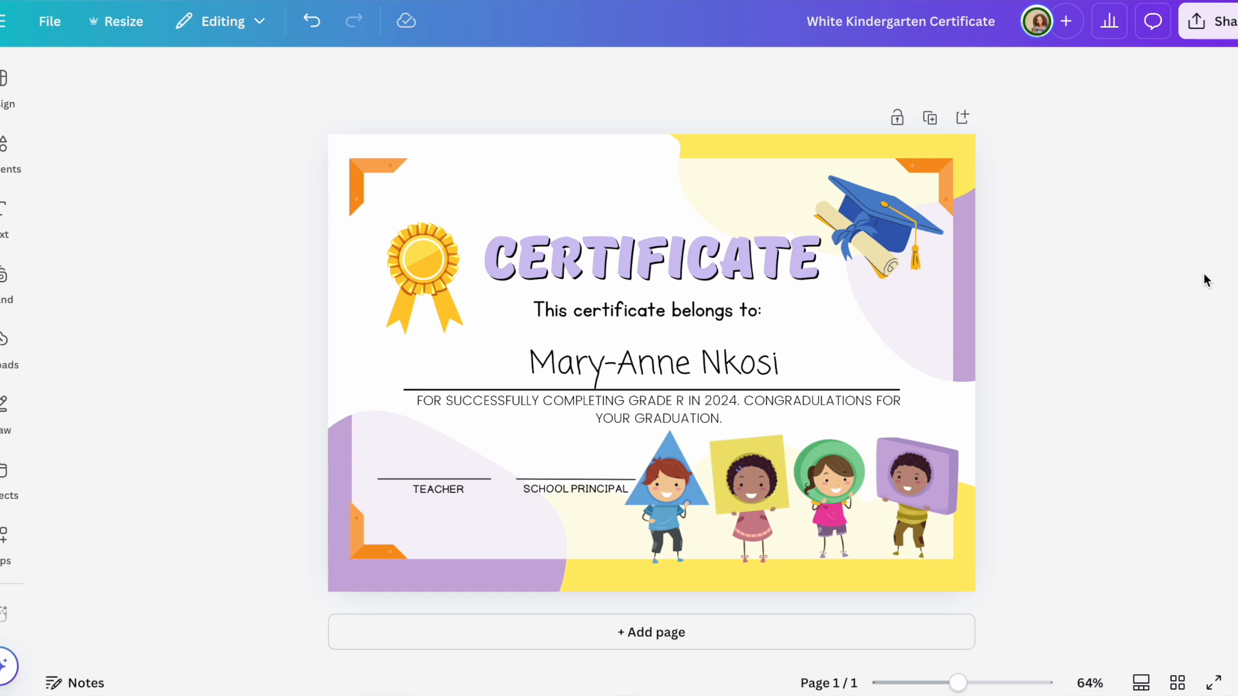
Step: Download the certificate as a PDF Print file and open White Kindergarten Certificate.pdf
left_click(1205, 25)
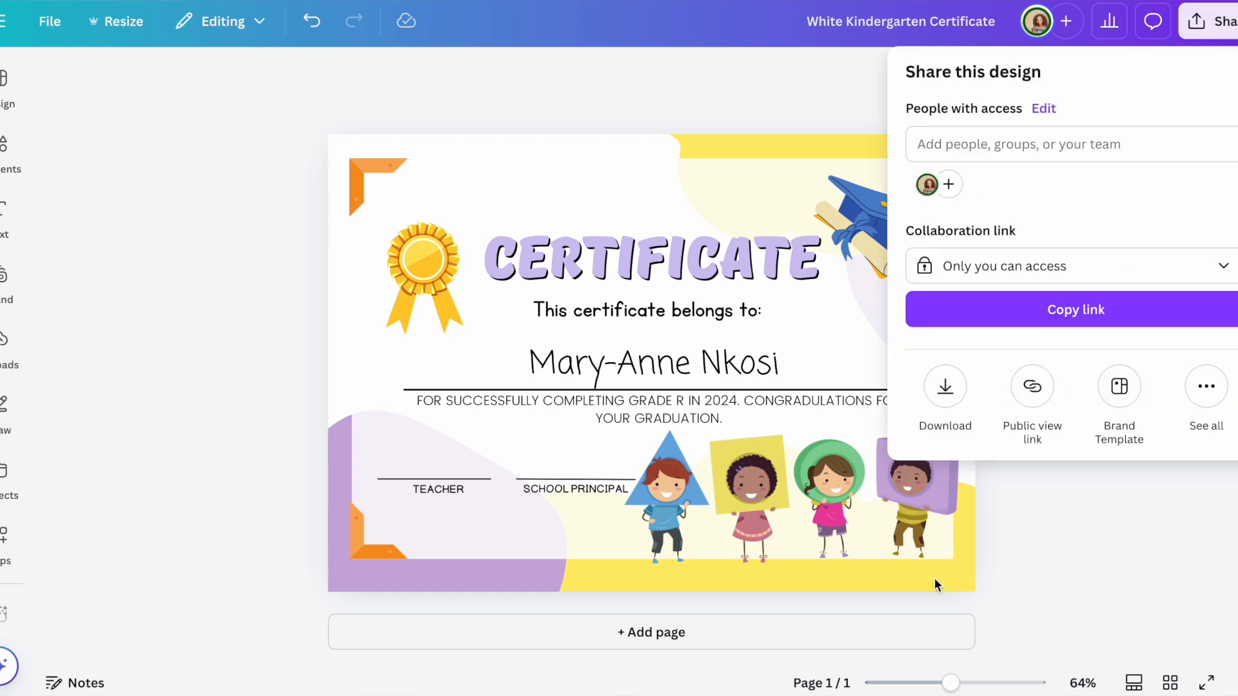
left_click(945, 391)
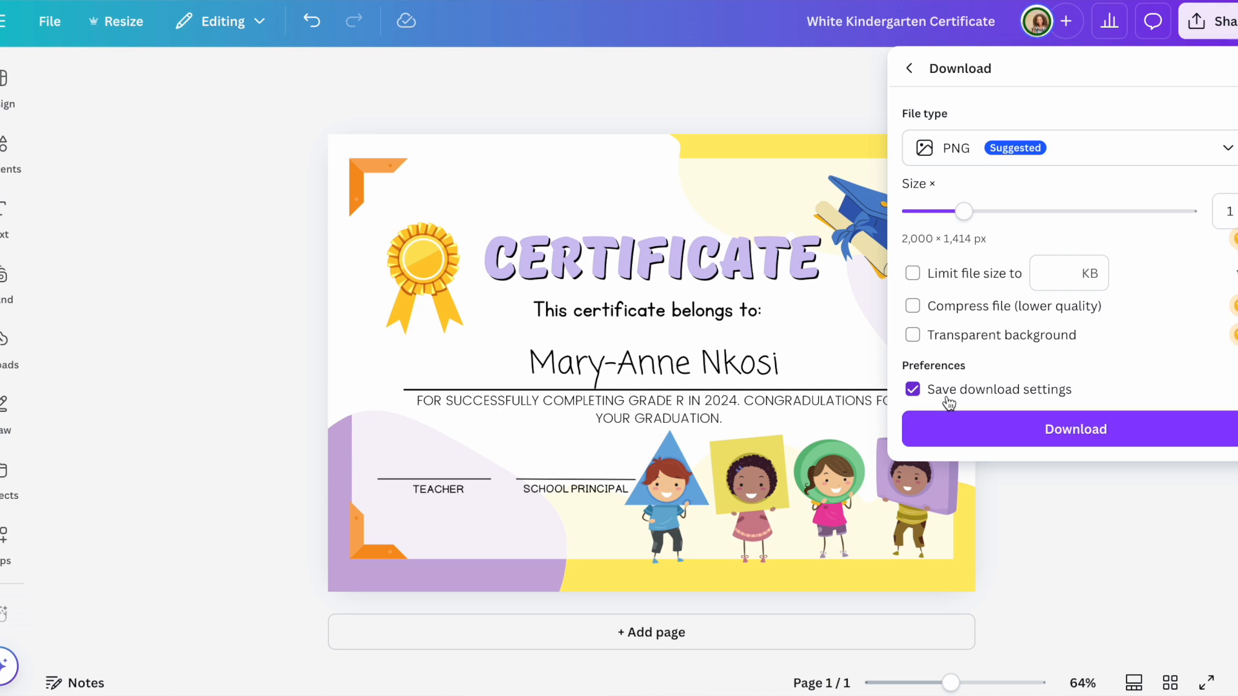
left_click(1226, 151)
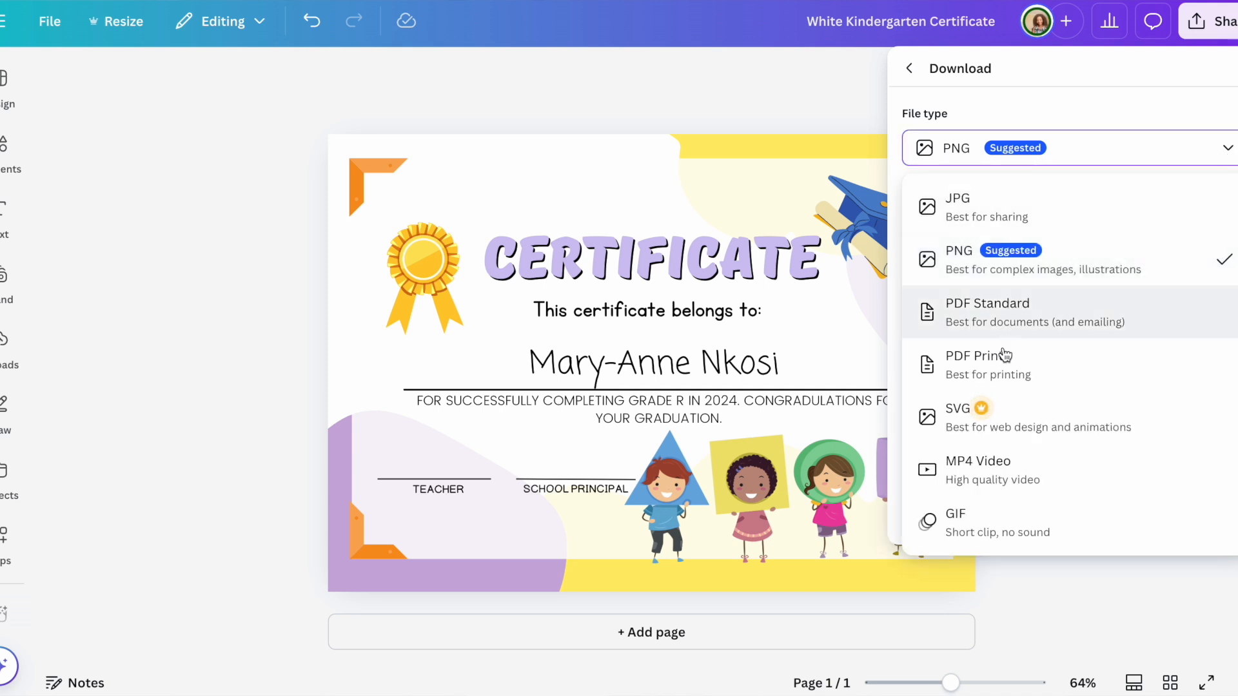
left_click(1010, 369)
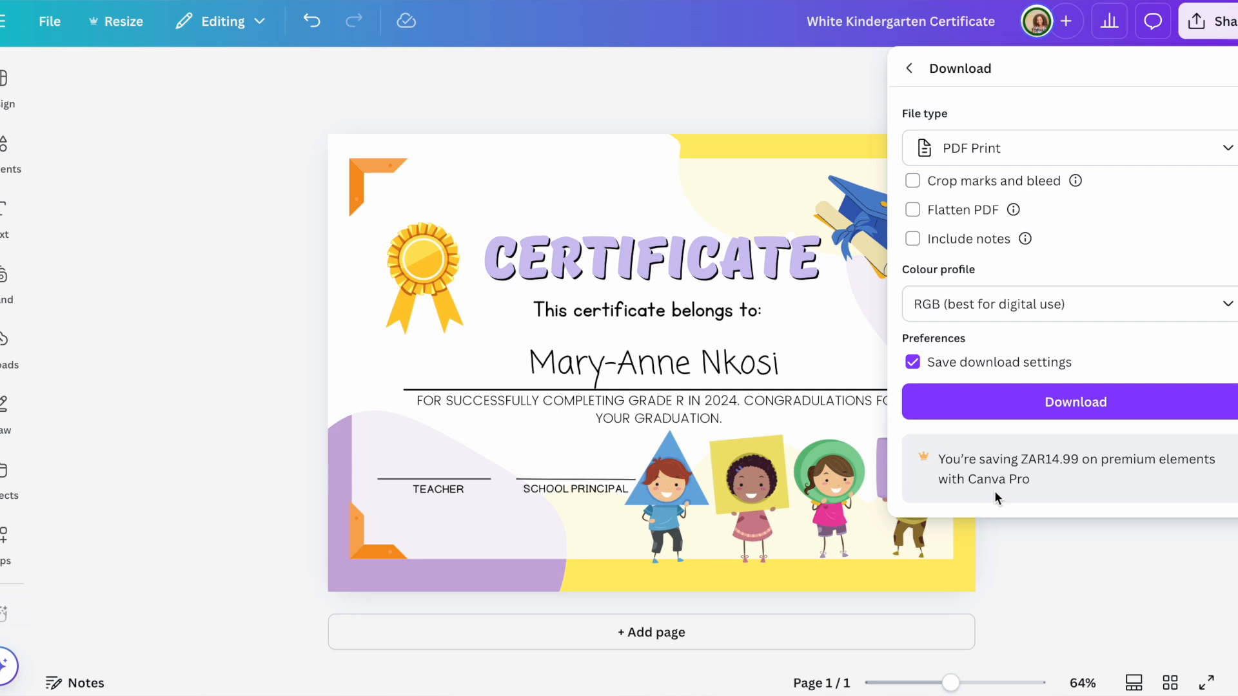
left_click(1108, 409)
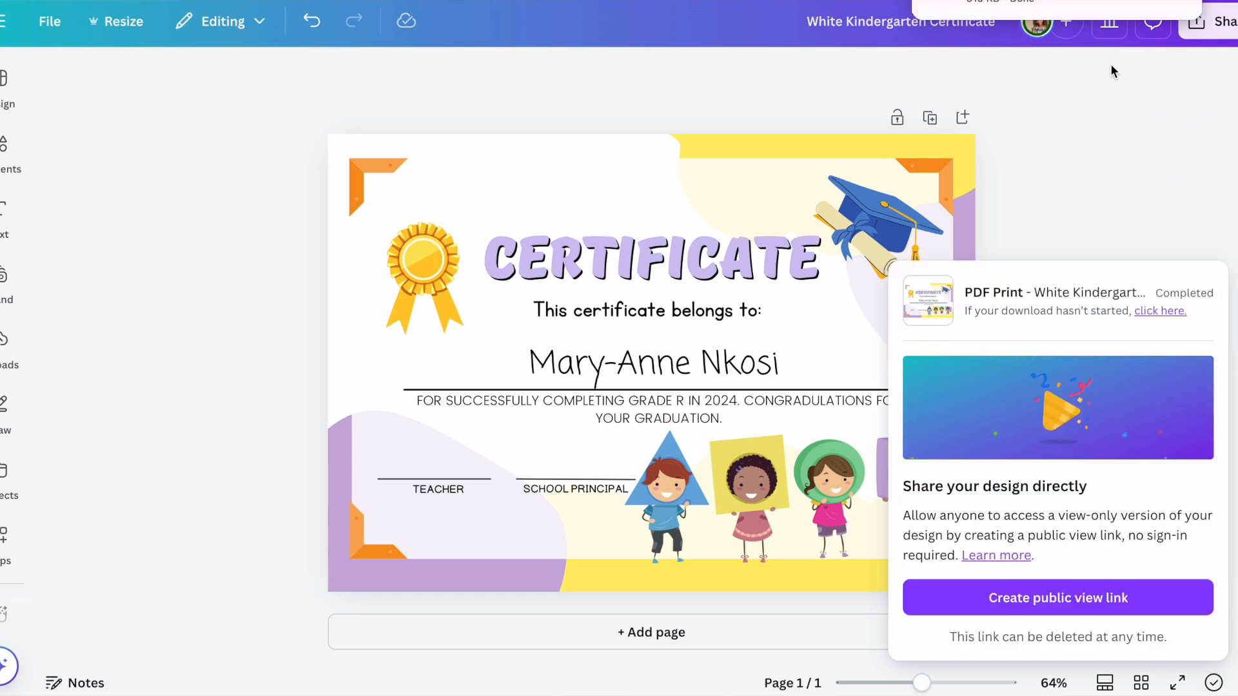
left_click(1082, 7)
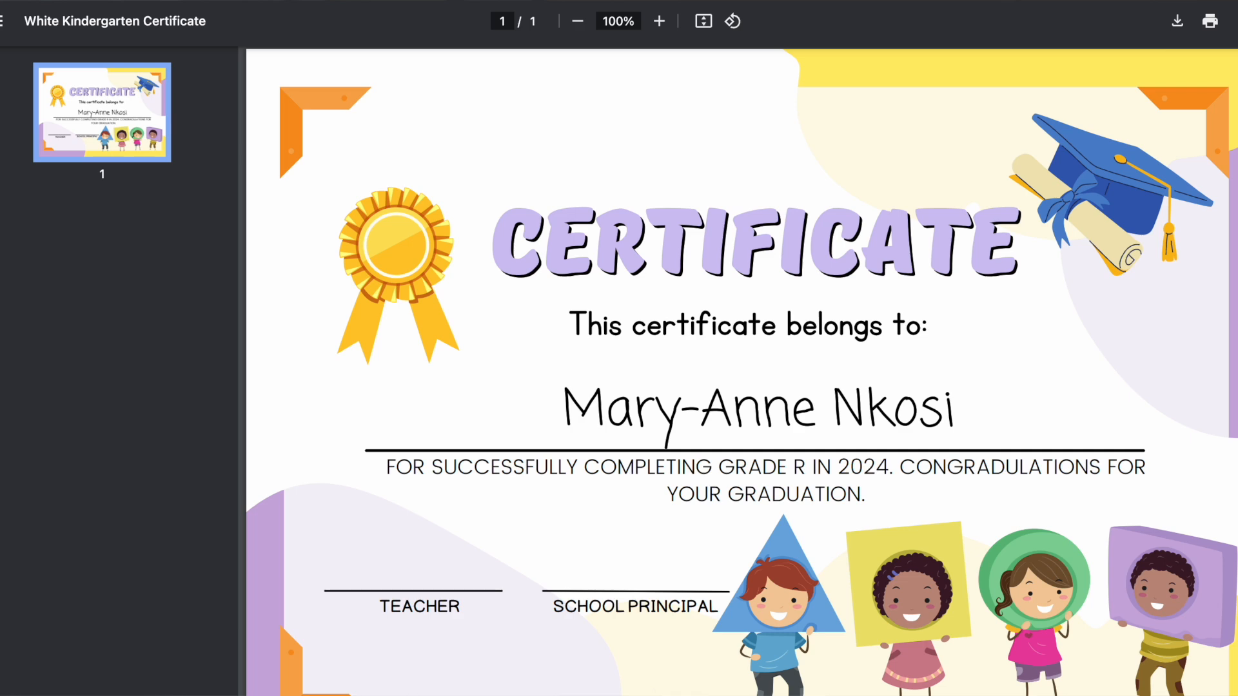
Step: Review the downloaded certificate PDF with its lavender title and graduation message
mouse_move(438, 670)
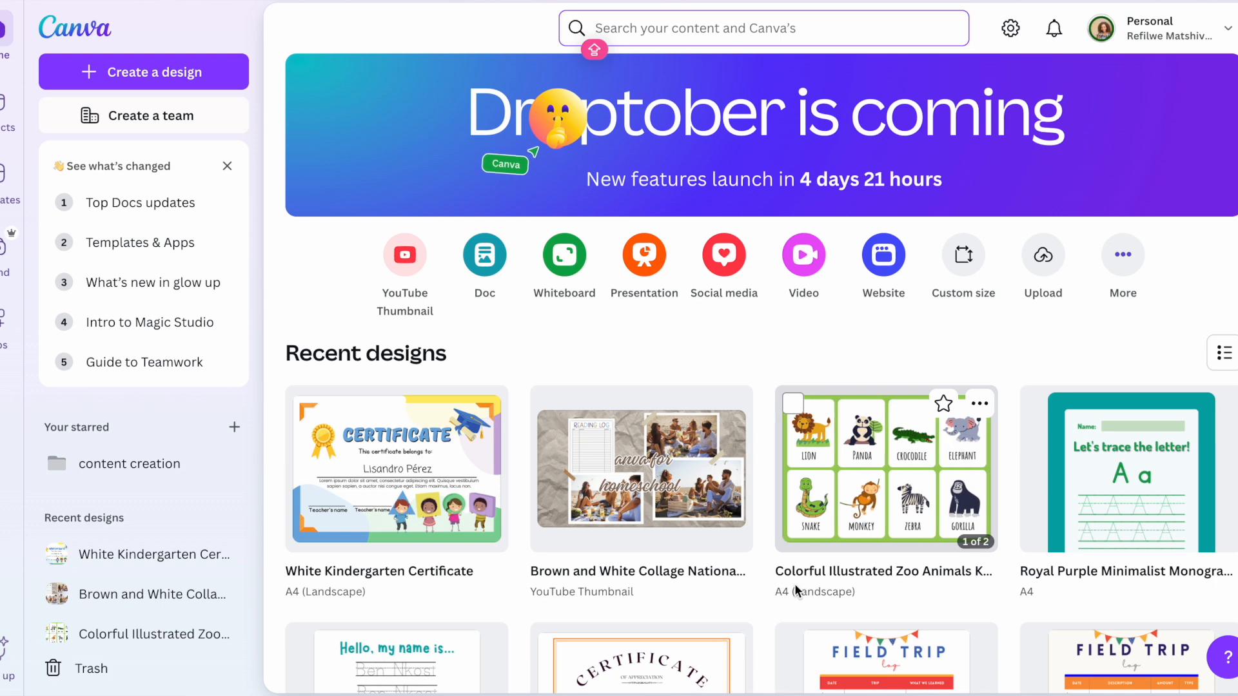
Step: Search FLASHCARDS and filter the results to Canva templates
type("F")
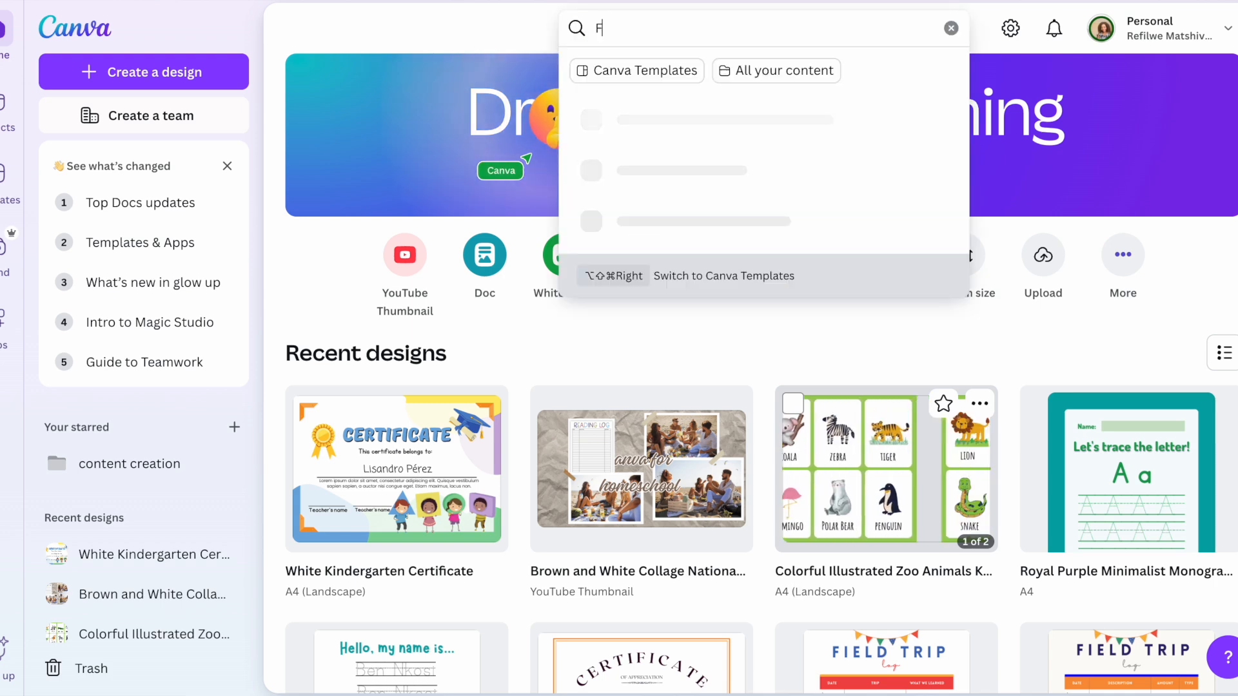
type("LAS")
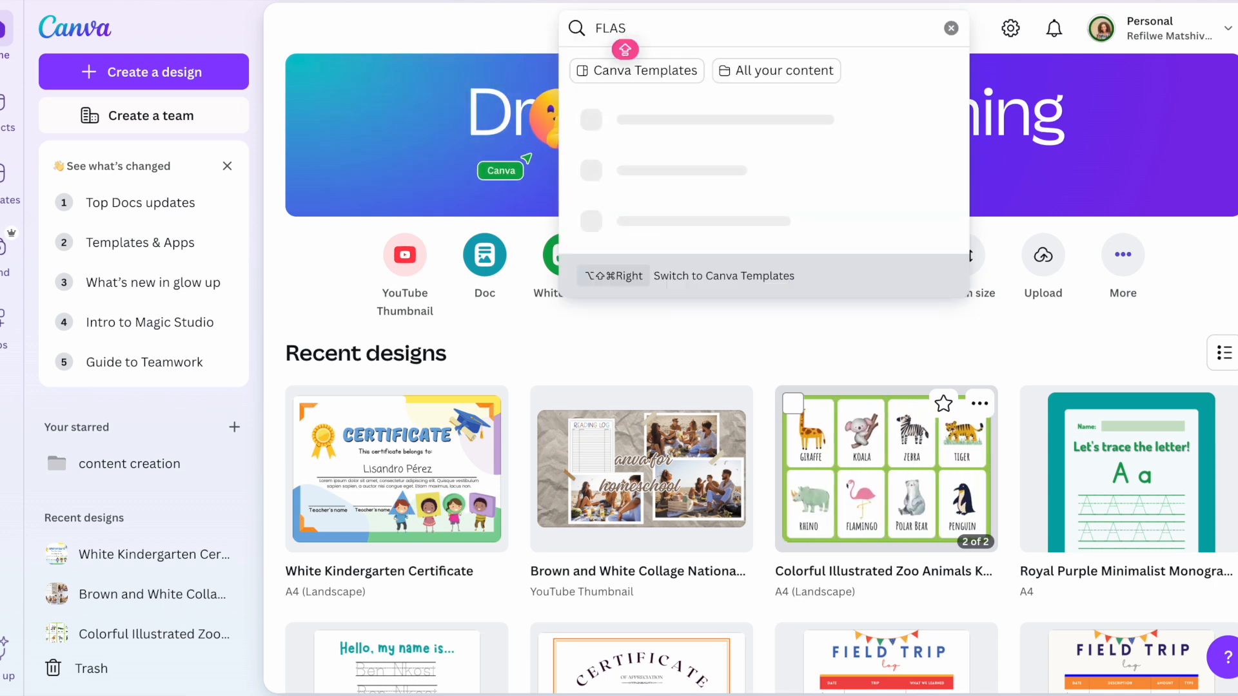
type("HCAR")
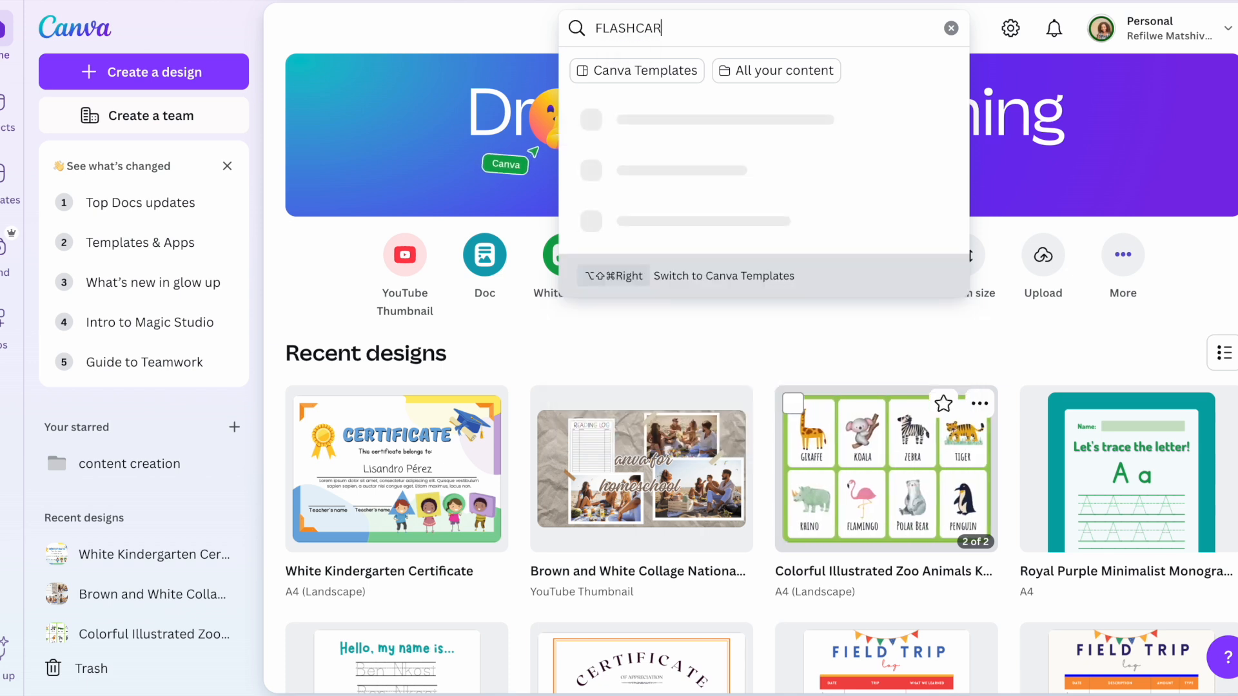
type("DS")
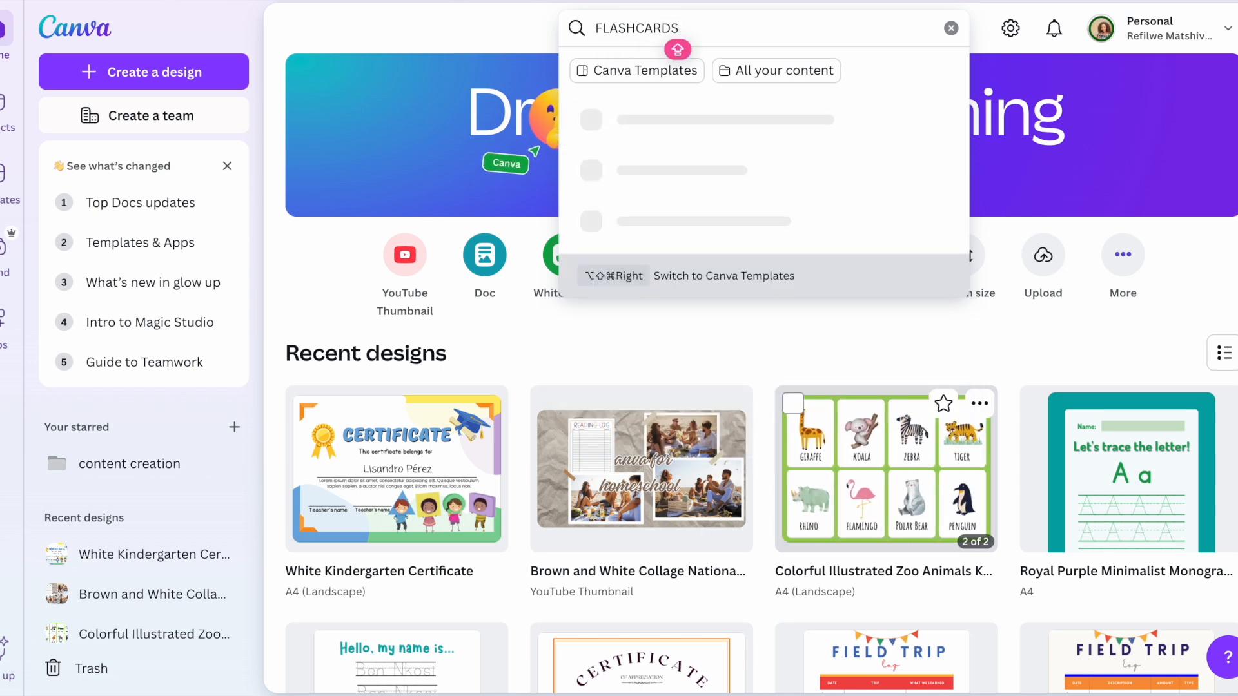
key("Return")
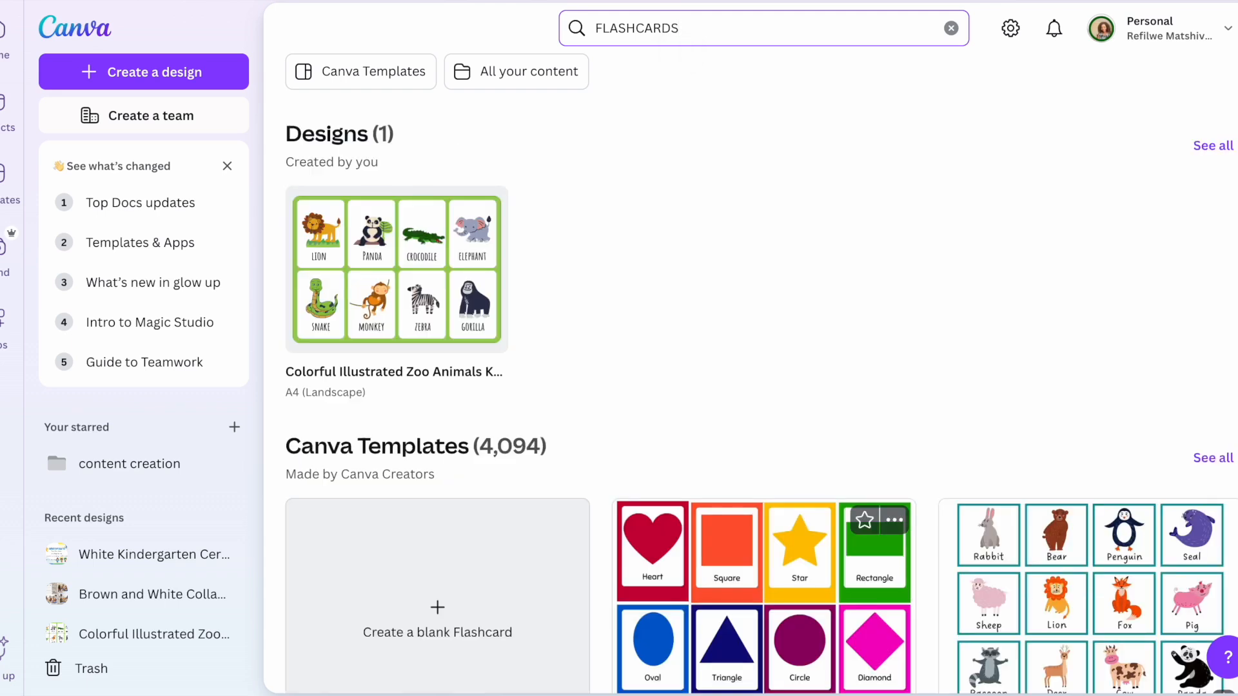
left_click(369, 82)
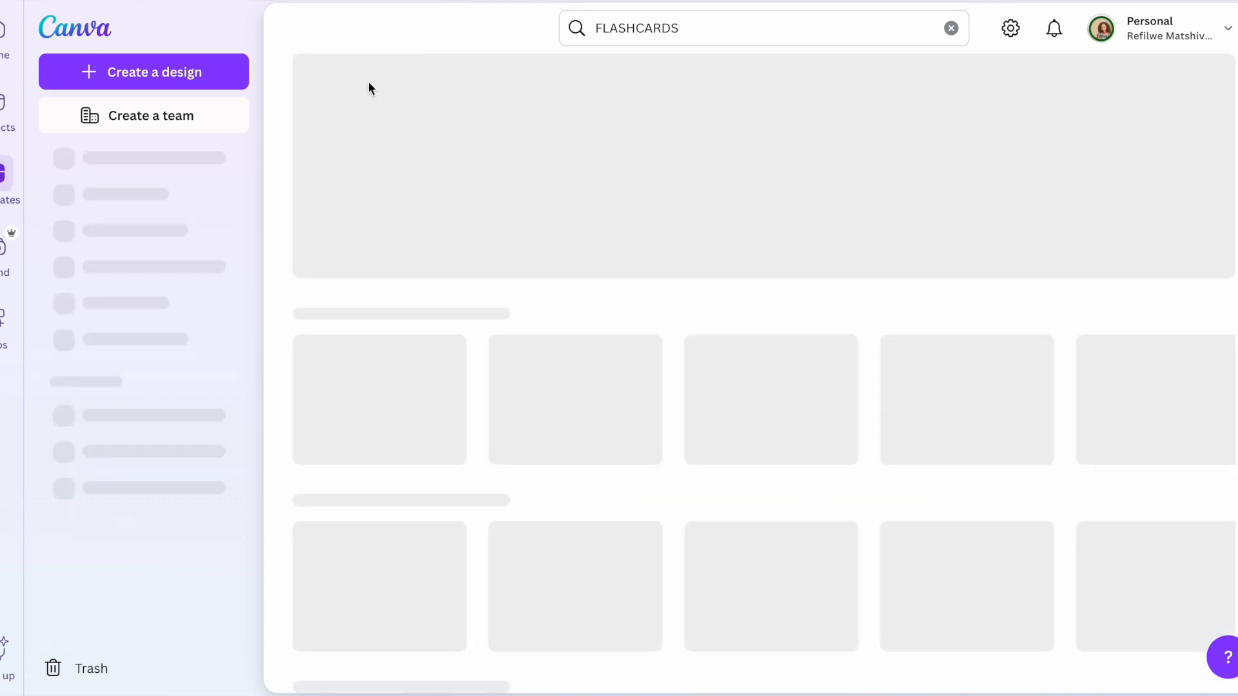
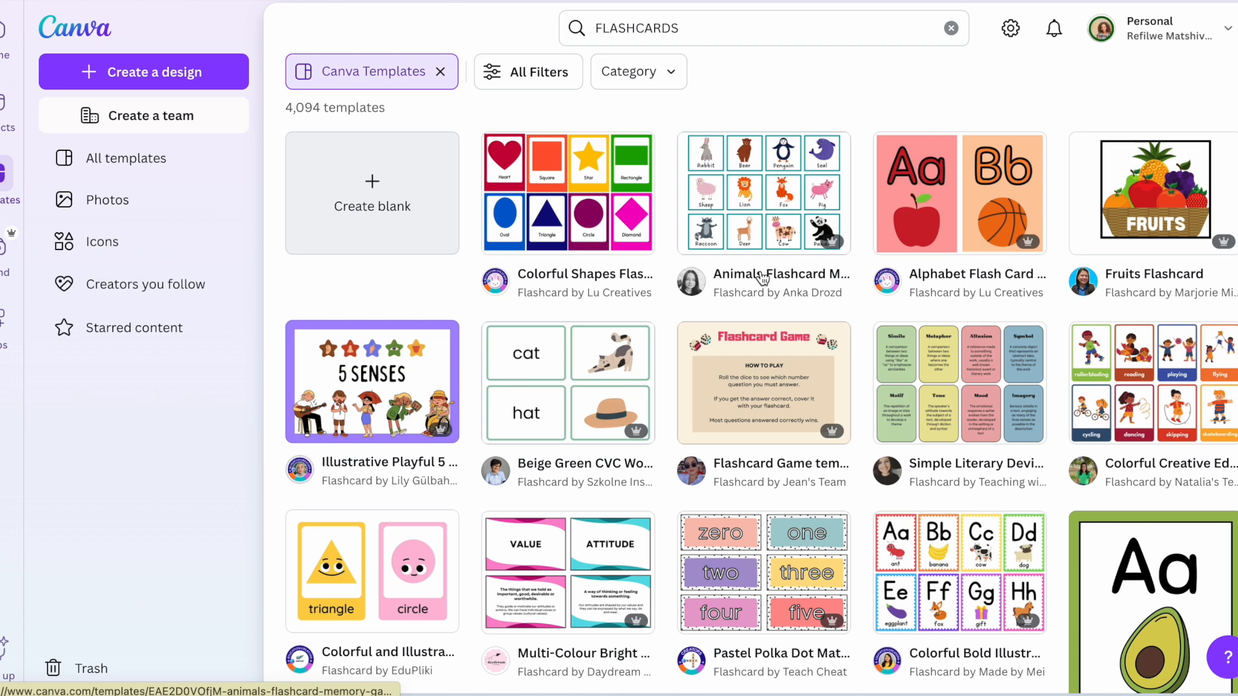
Step: Scroll the FLASHCARDS template results down to the White Colorful Numbers 1–20 card
scroll(763, 277, "down", 1)
scroll(762, 276, "down", 3)
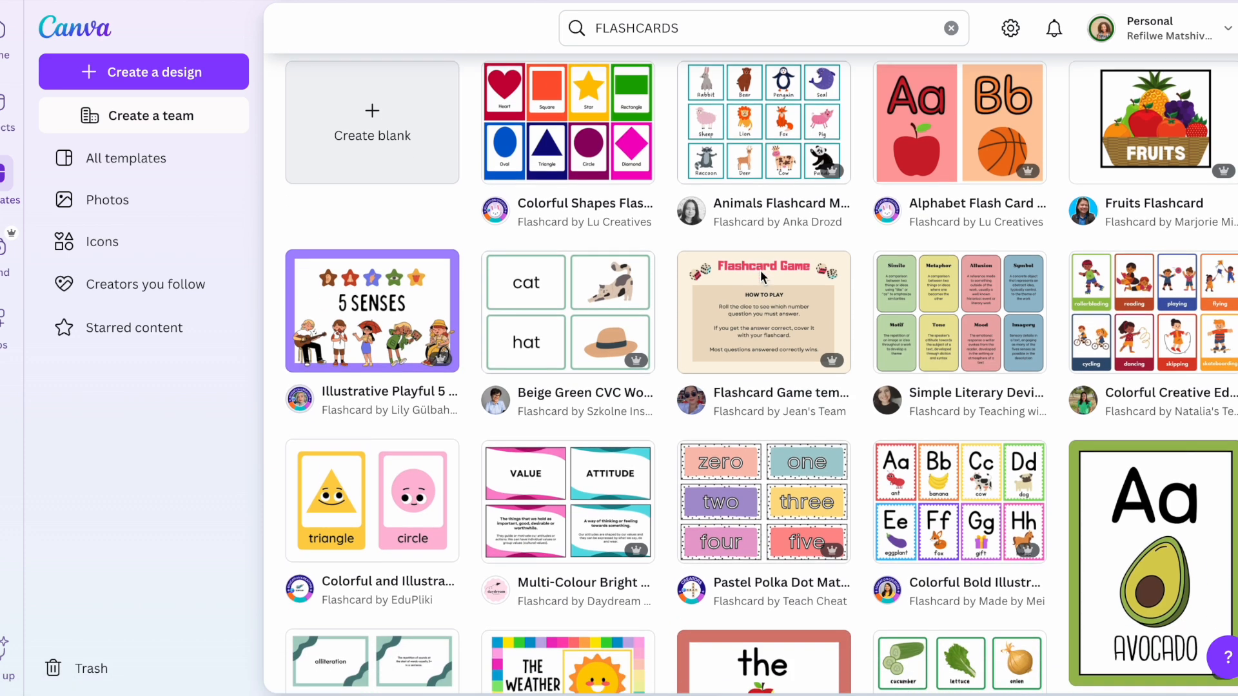
scroll(763, 277, "down", 3)
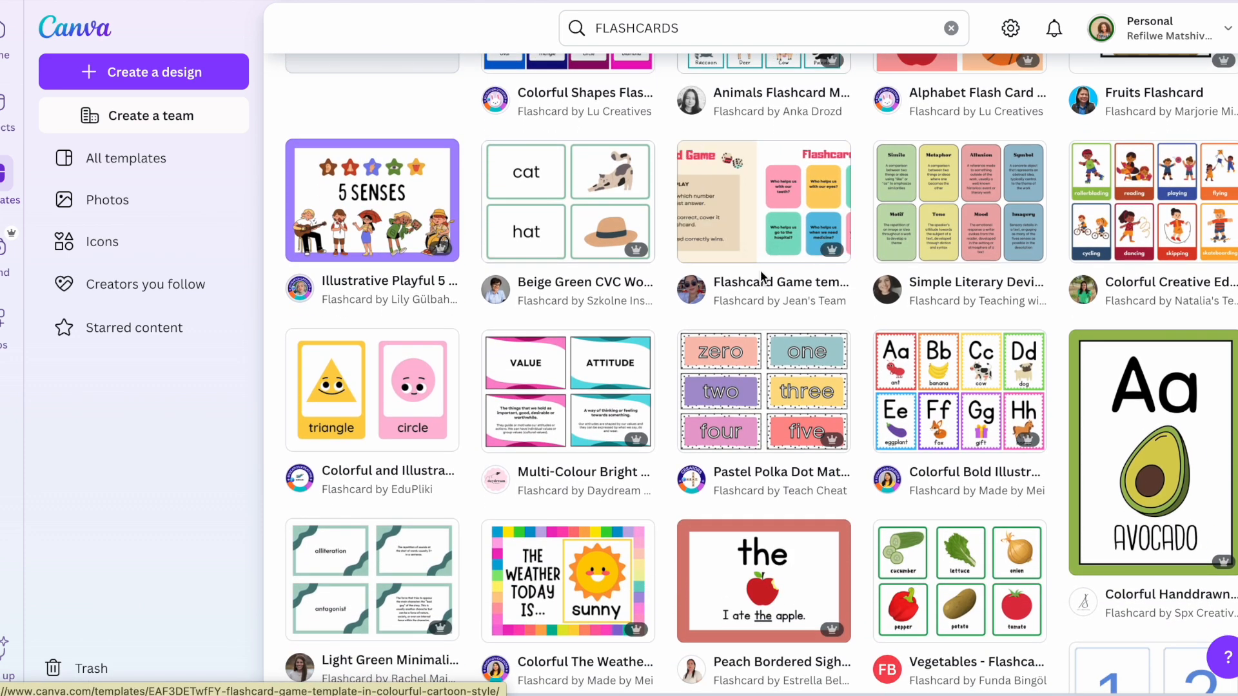
scroll(761, 278, "down", 4)
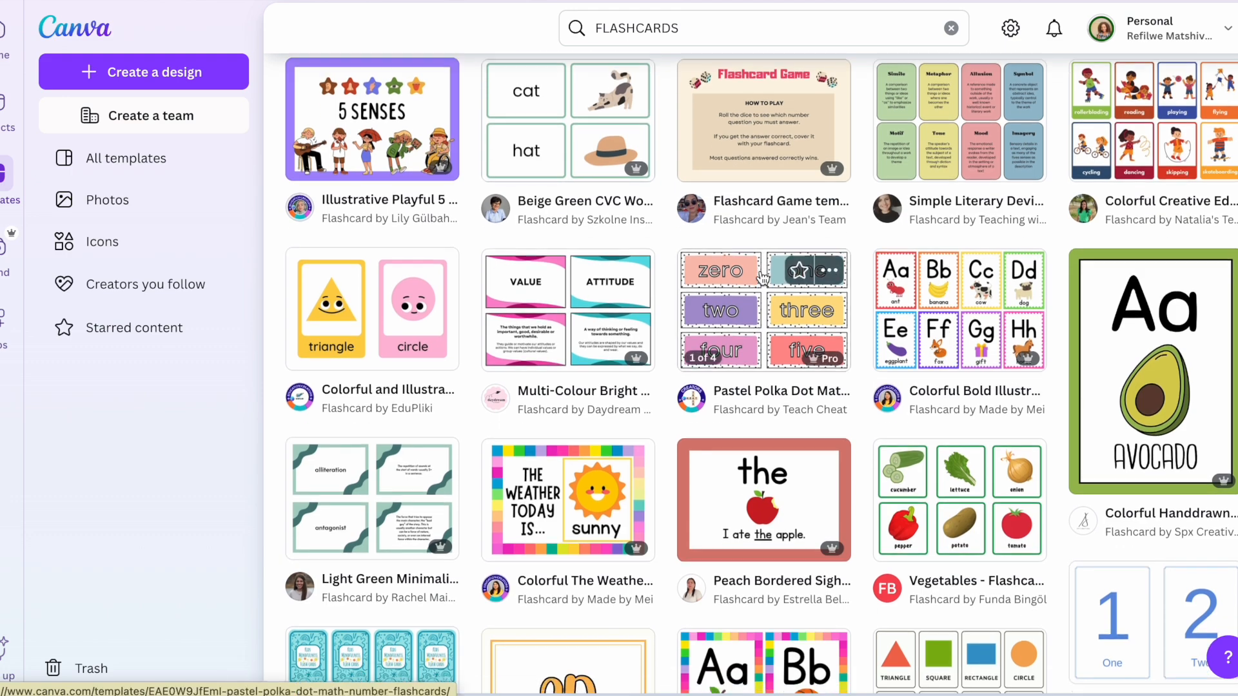
scroll(762, 277, "down", 7)
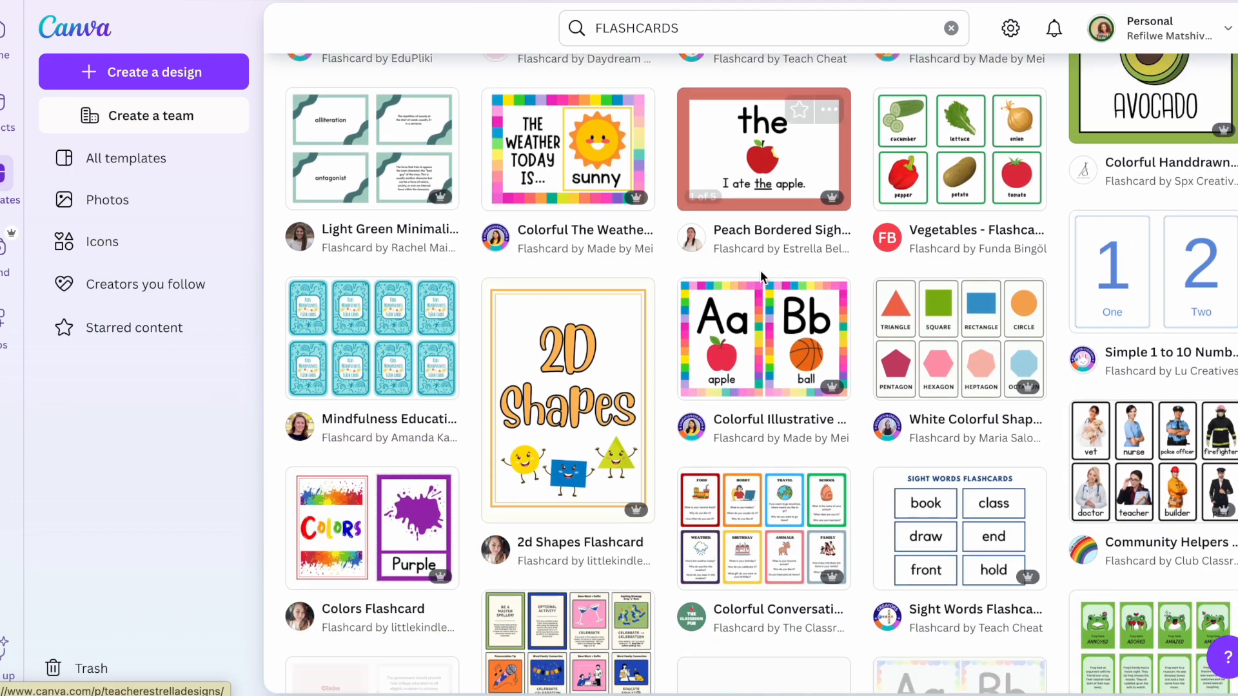
scroll(763, 277, "down", 6)
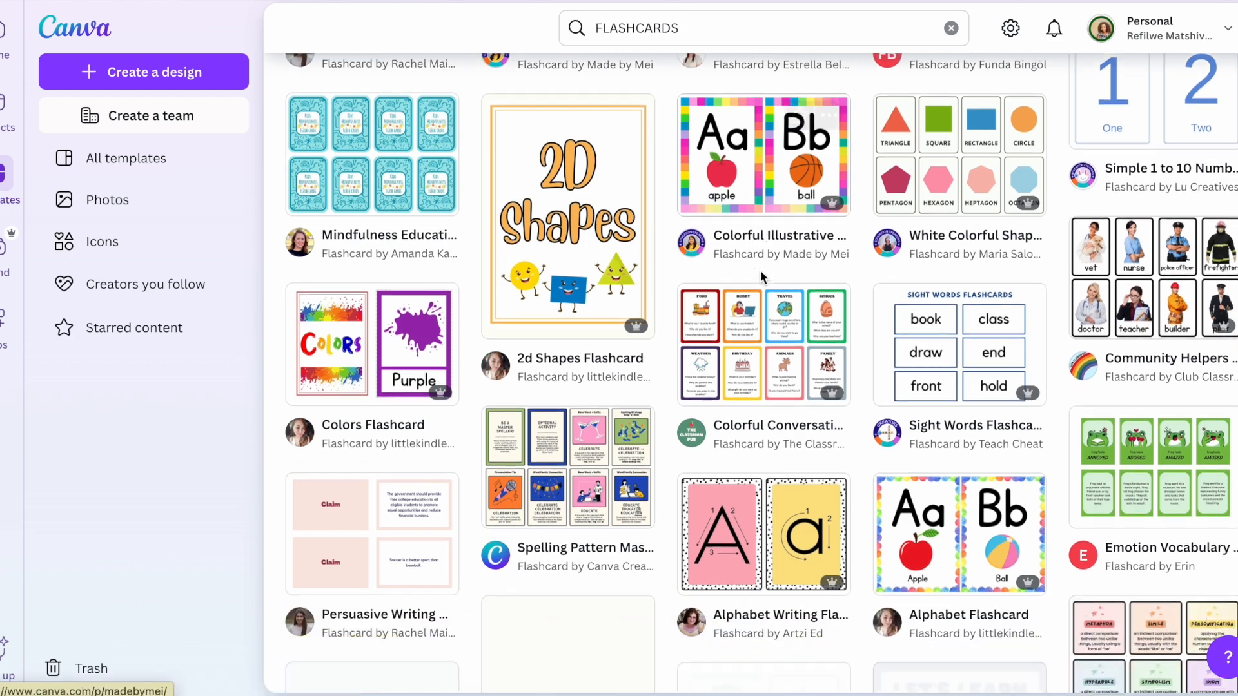
scroll(763, 277, "down", 10)
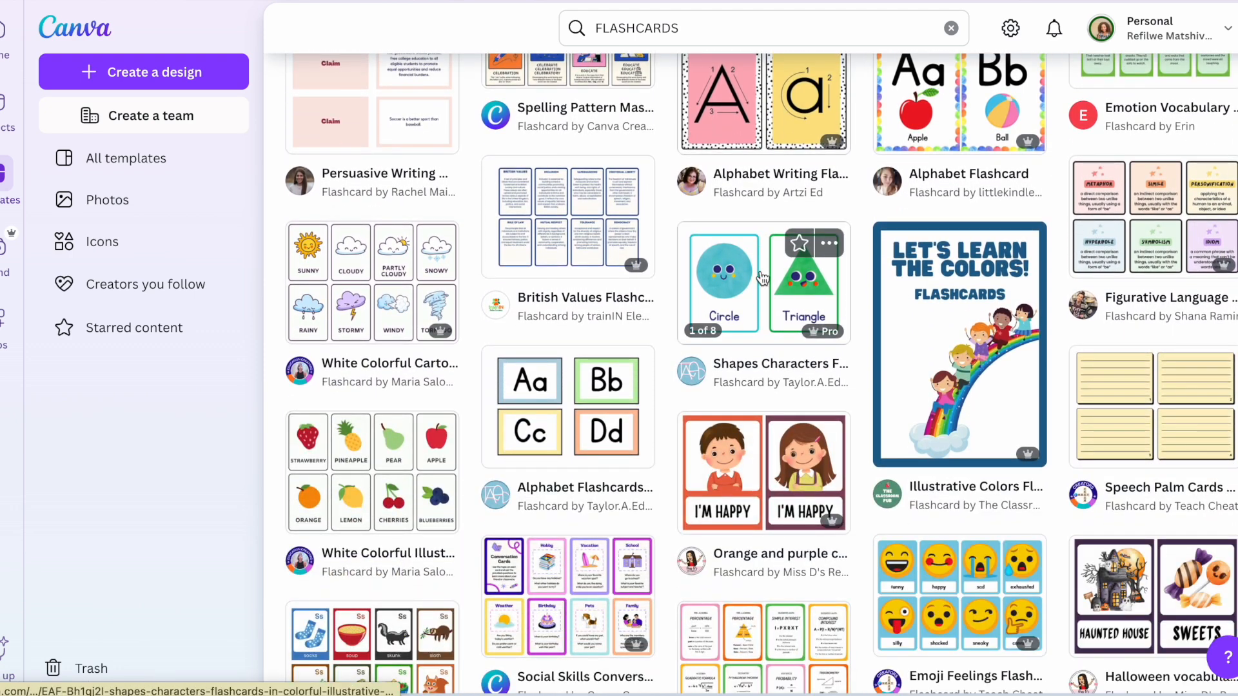
scroll(763, 277, "down", 8)
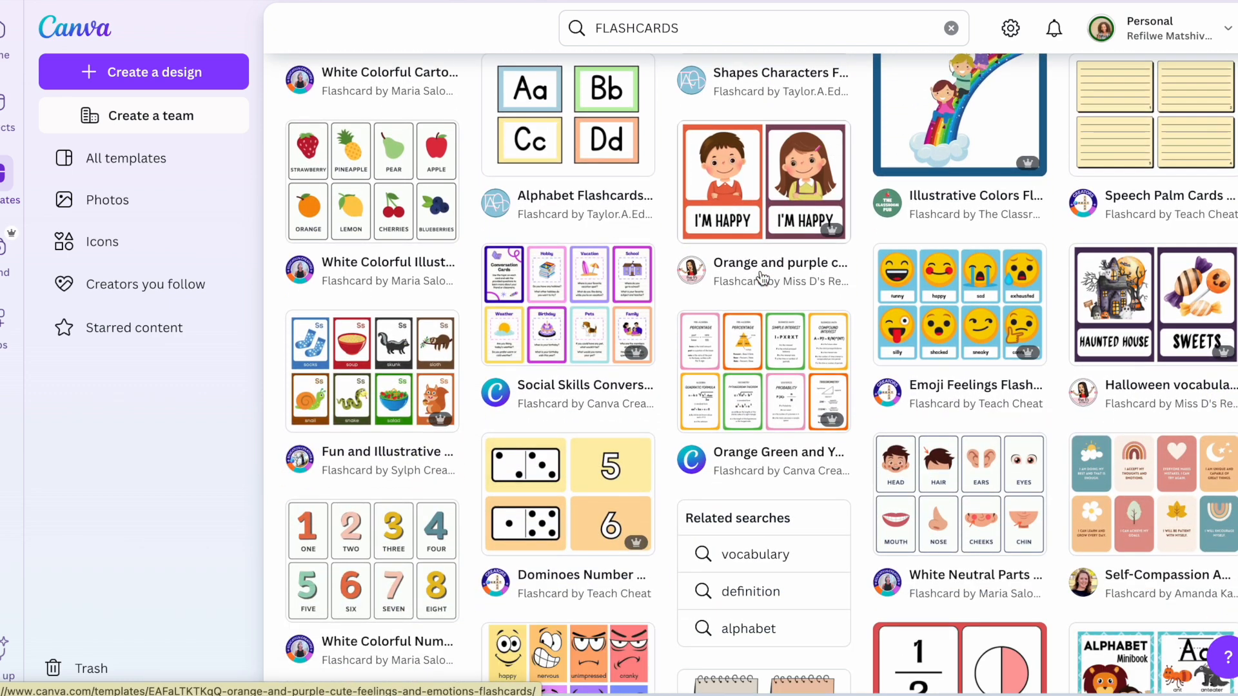
Step: Open the White Colorful Numbers From 1 To 20 Flashcards preview and scroll its More like this list
left_click(385, 553)
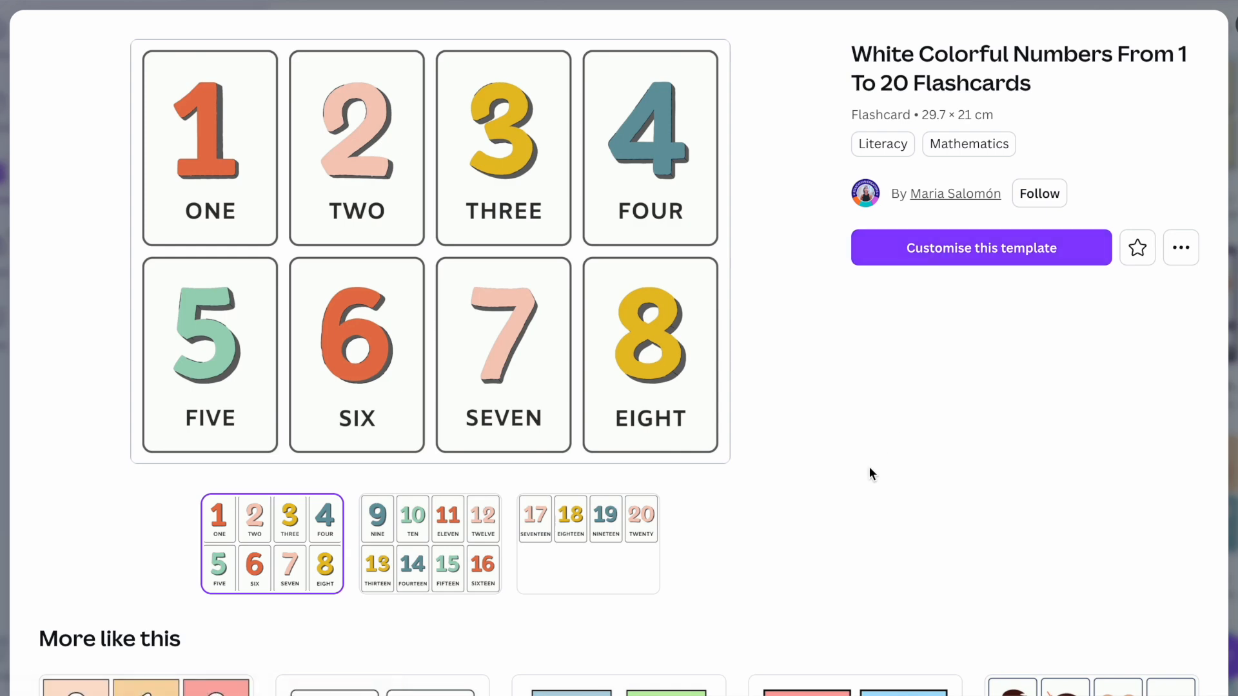
scroll(870, 468, "down", 5)
scroll(870, 474, "down", 6)
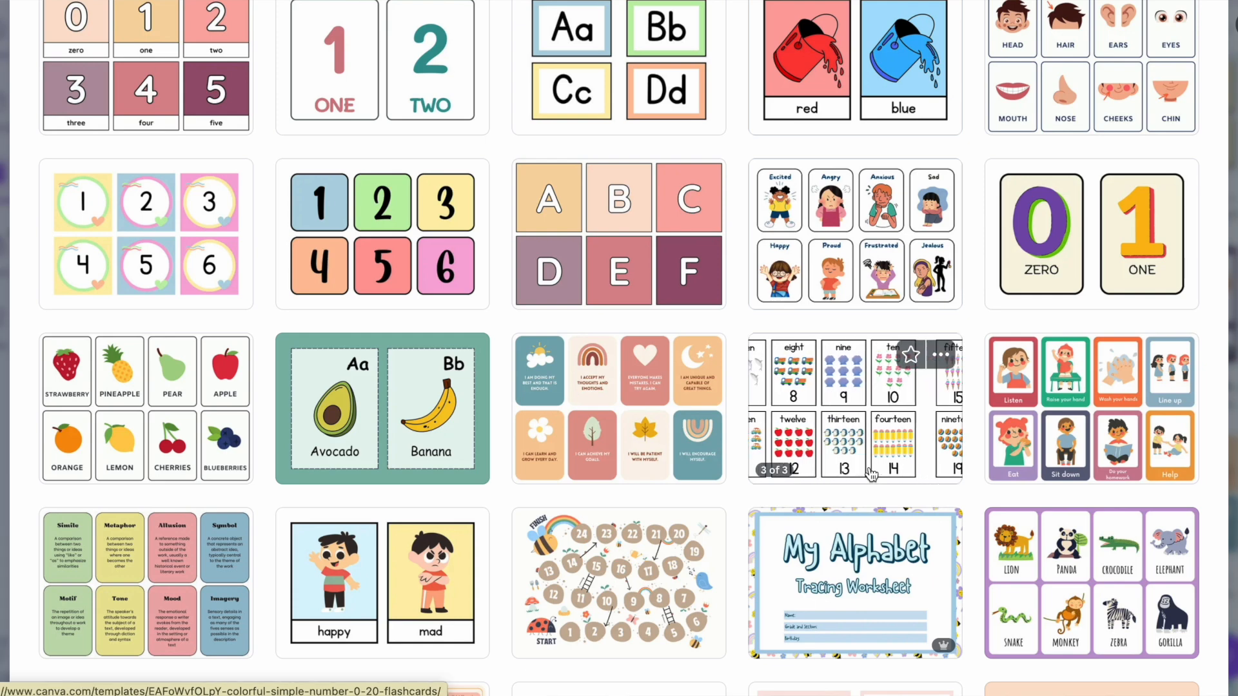
scroll(872, 475, "down", 1)
scroll(870, 474, "down", 3)
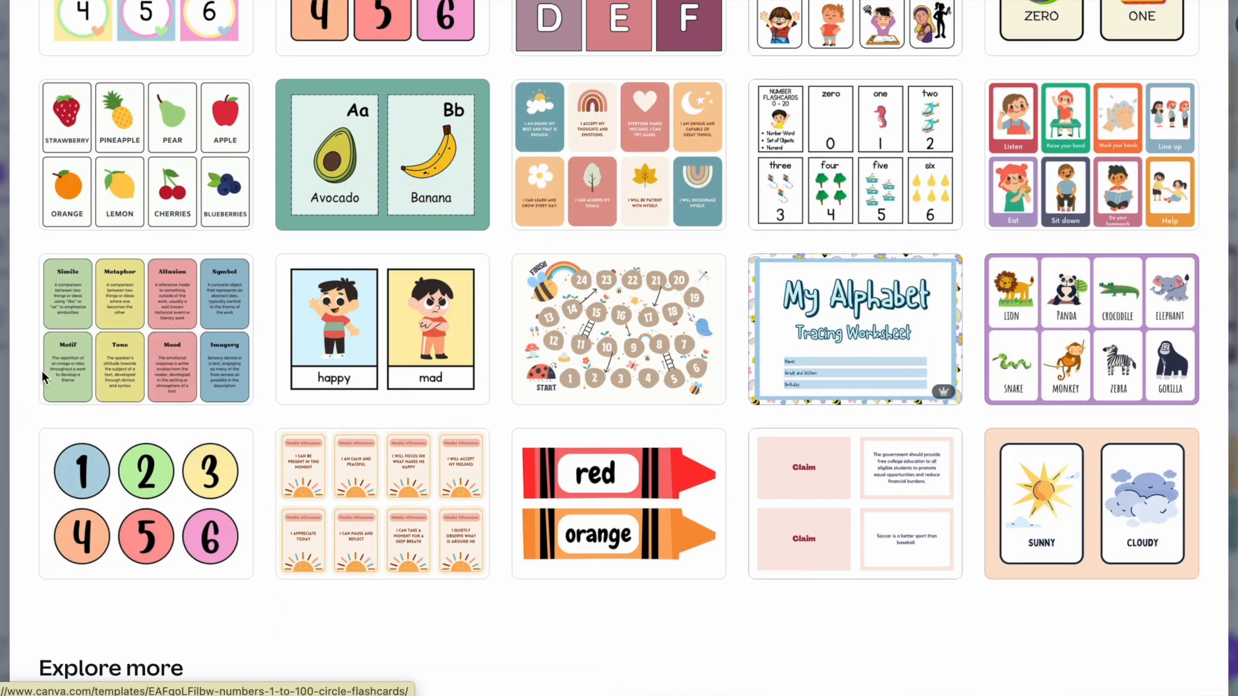
Step: Preview the template pages with cards 9–16 and then cards 1–8
left_click(101, 344)
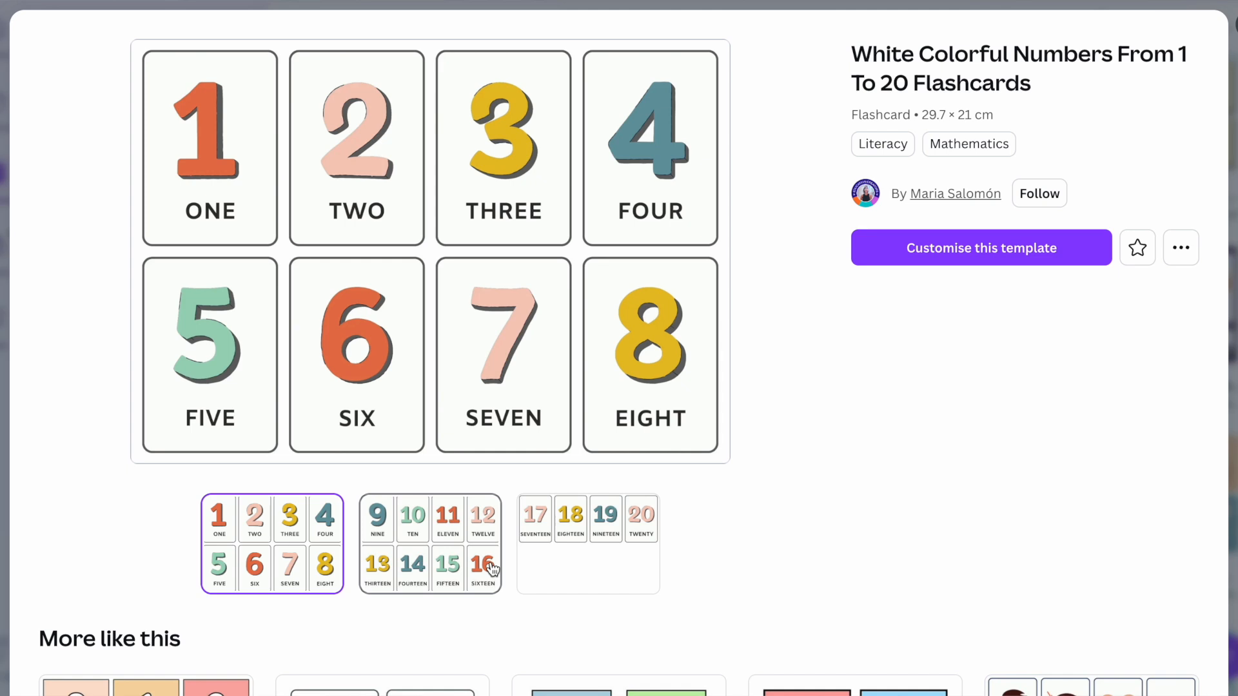
left_click(437, 565)
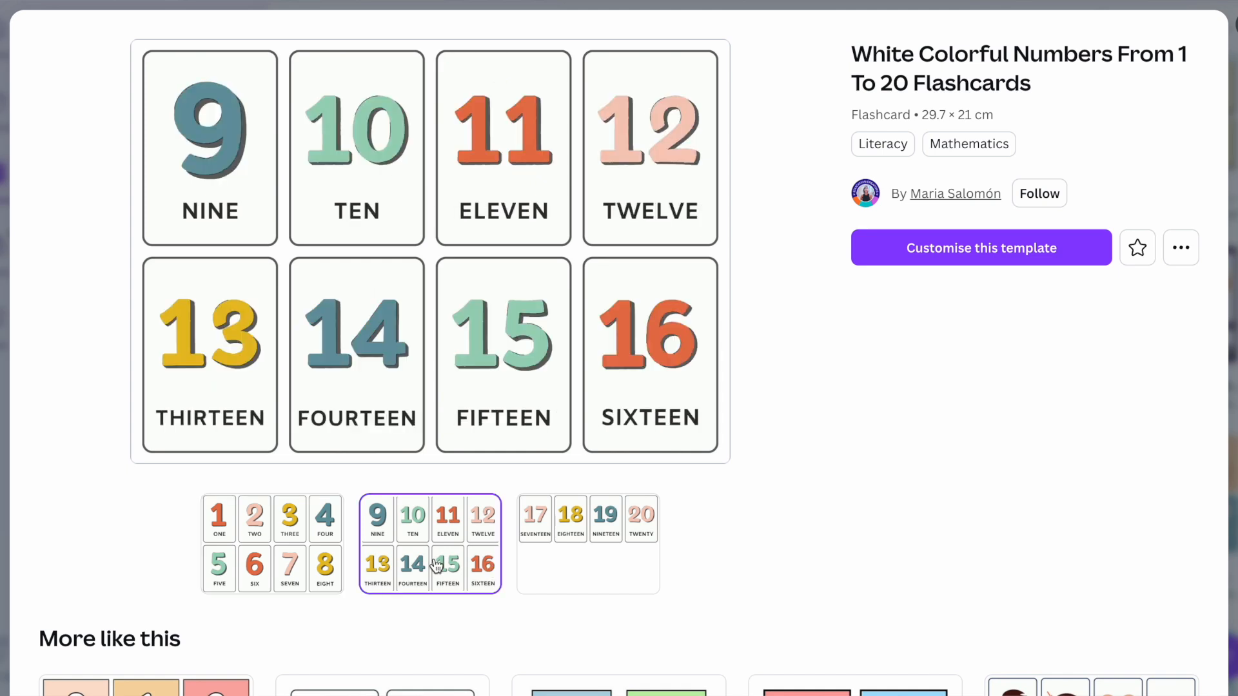
left_click(264, 567)
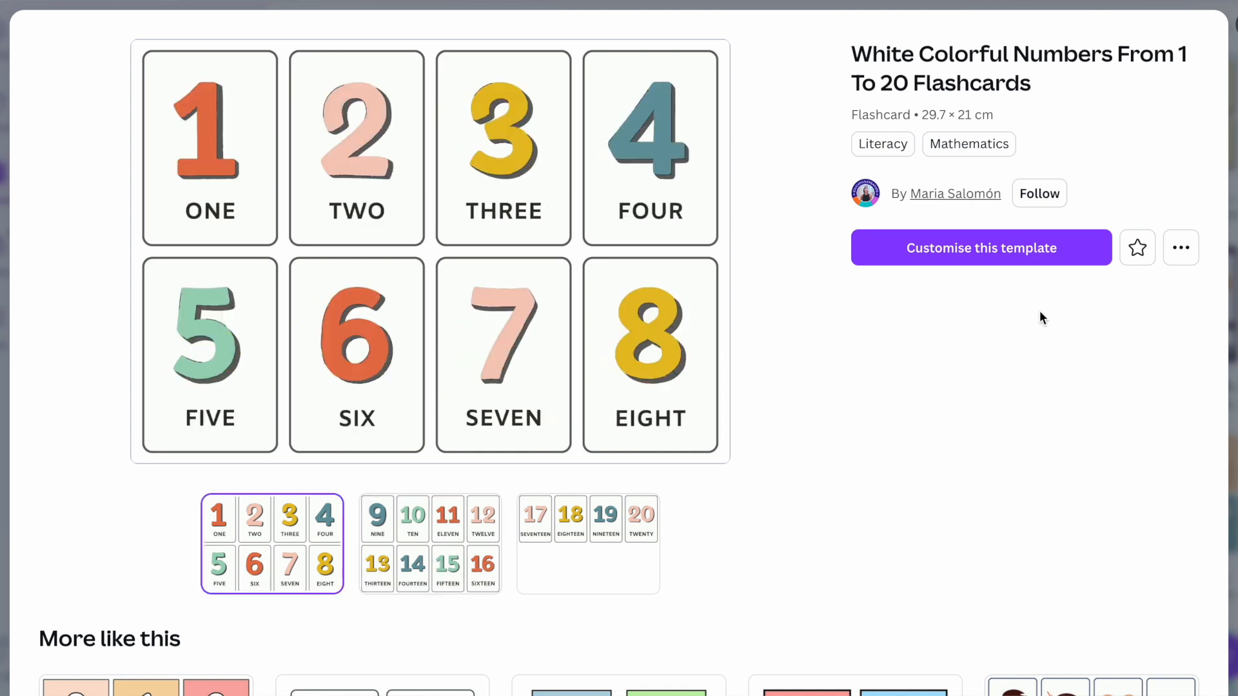
Step: Customise the template into an editable design and look over Pages 1–3, returning to Page 1
left_click(1002, 261)
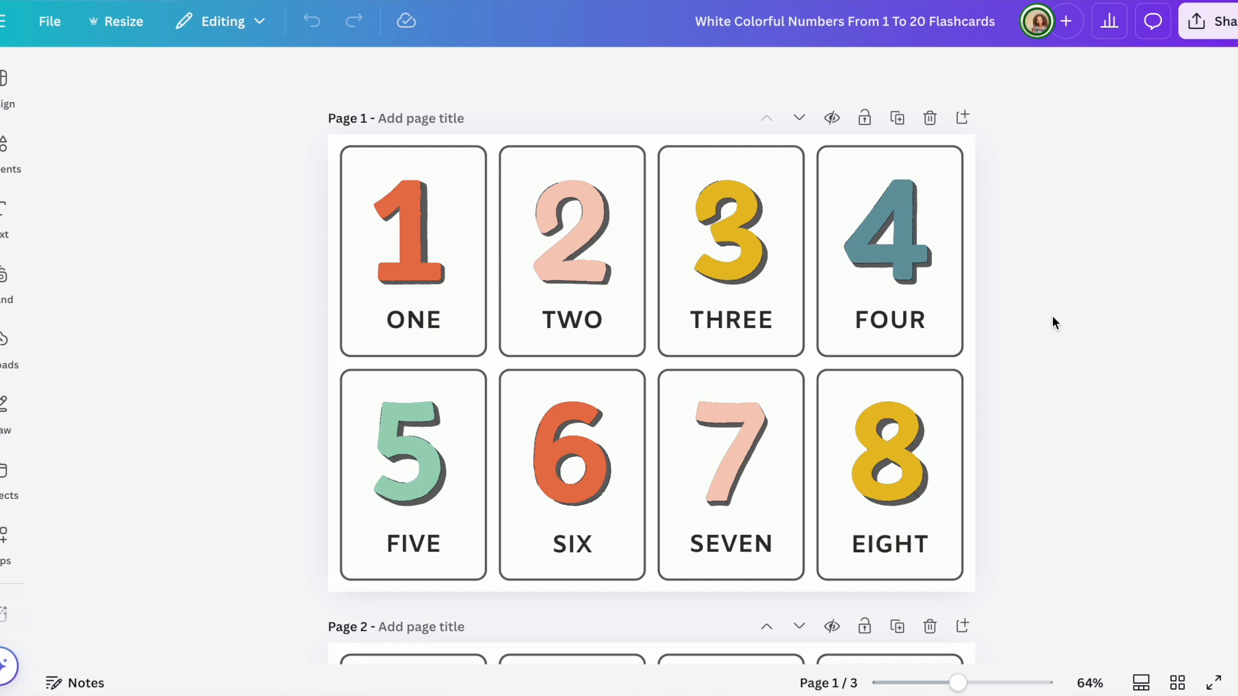
scroll(1050, 303, "down", 6)
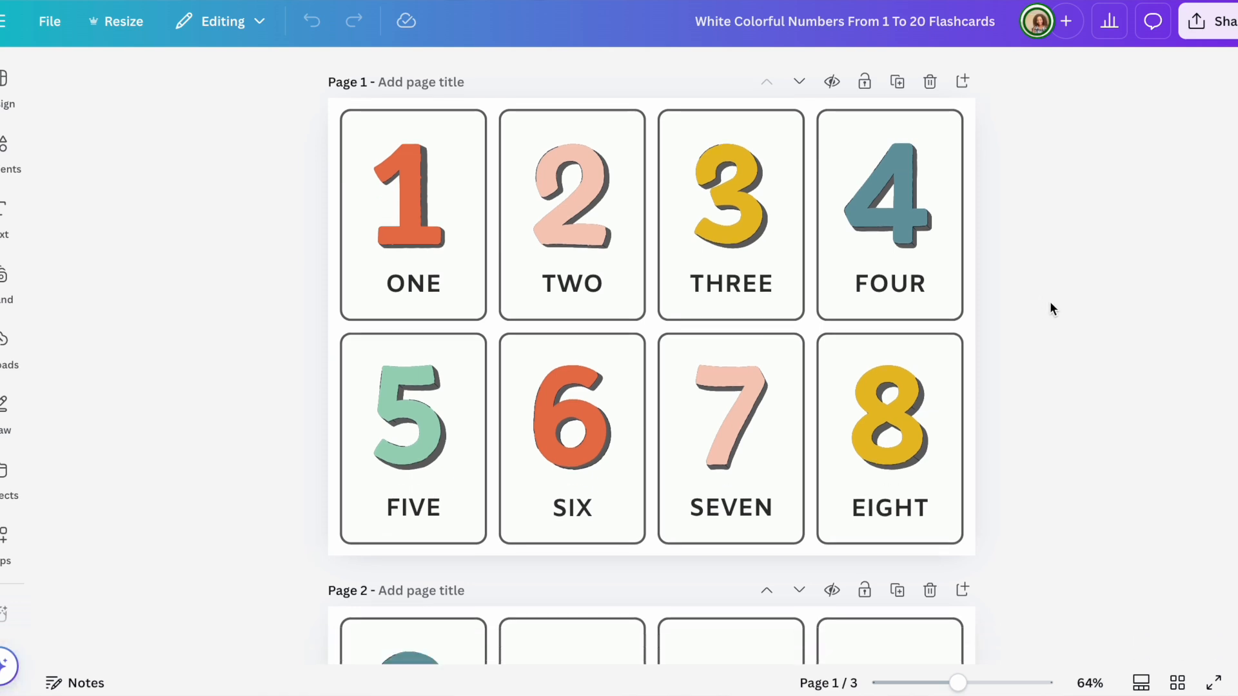
scroll(1050, 301, "down", 8)
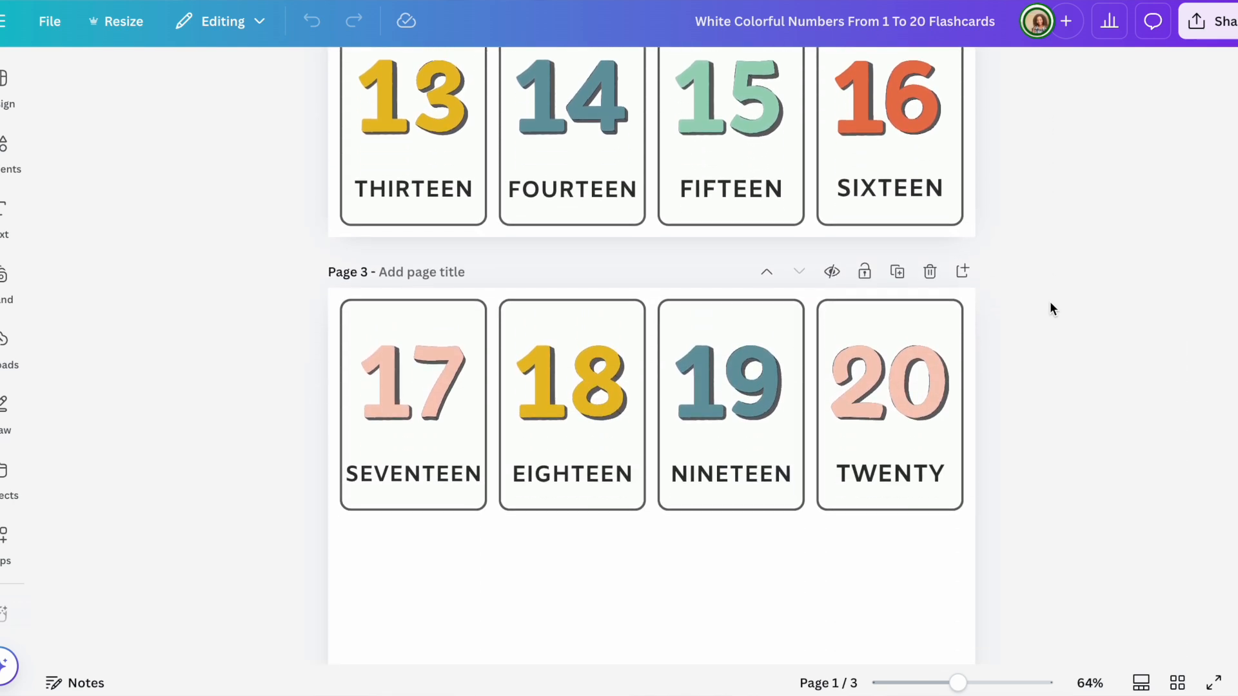
scroll(1050, 303, "up", 7)
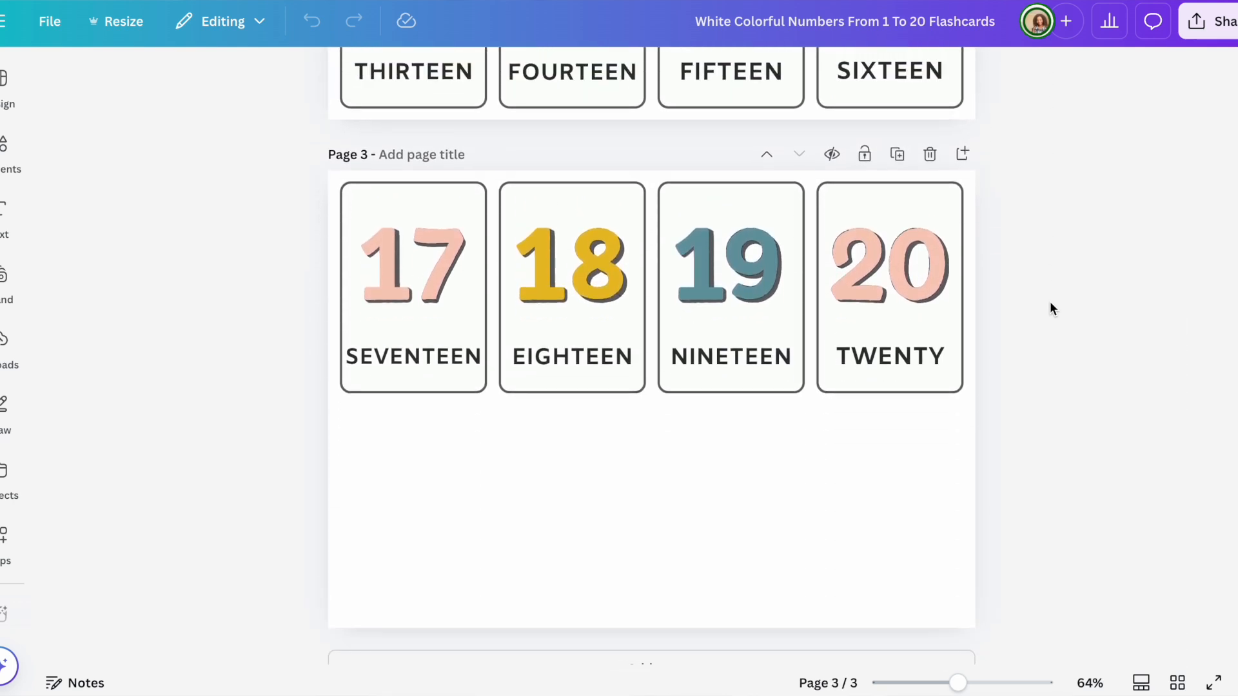
scroll(1049, 308, "up", 2)
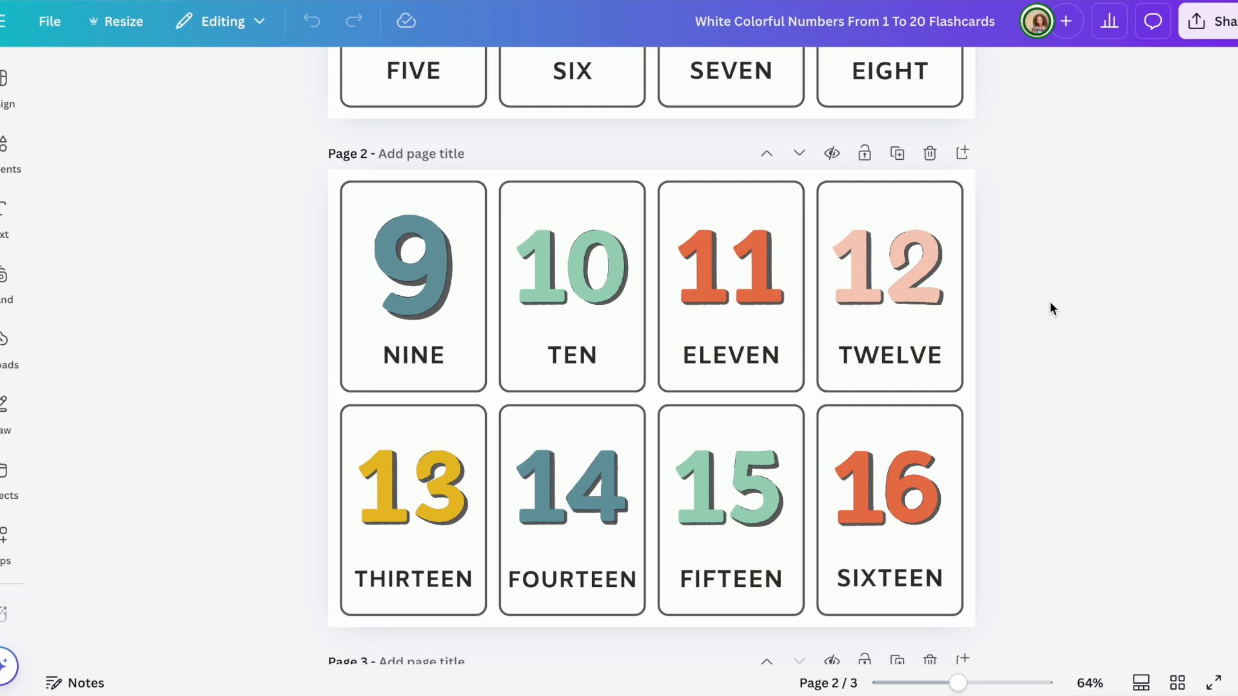
scroll(1049, 300, "up", 7)
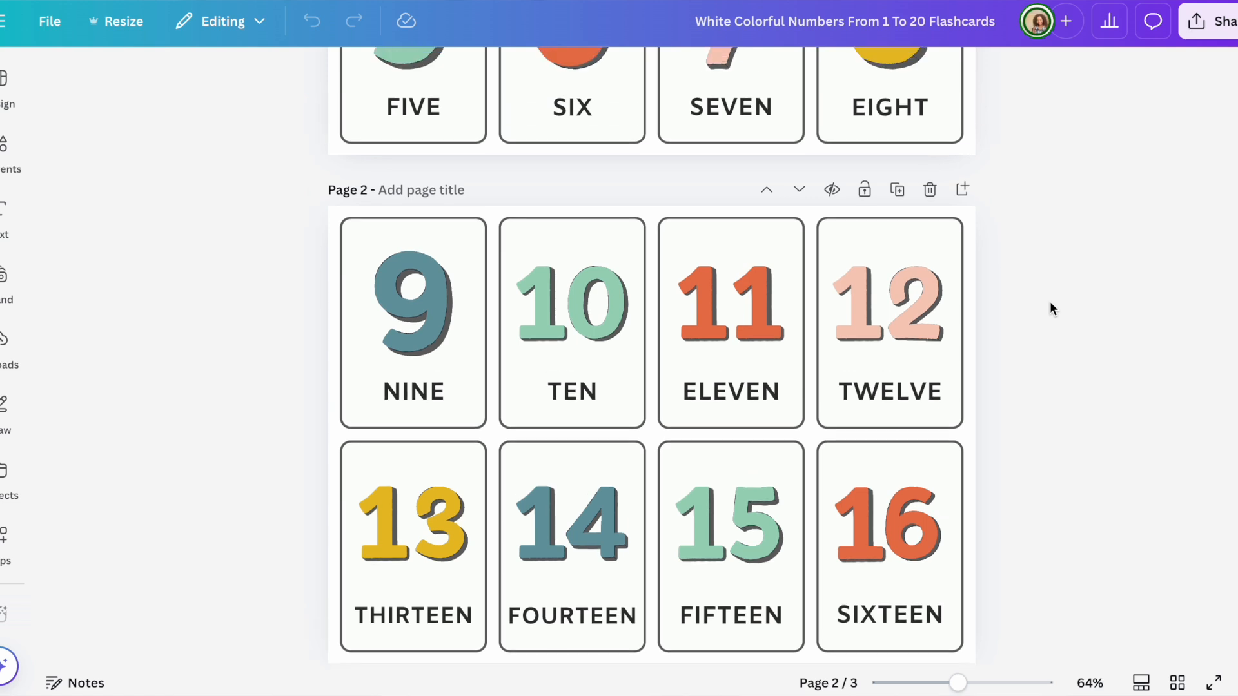
scroll(1050, 301, "up", 4)
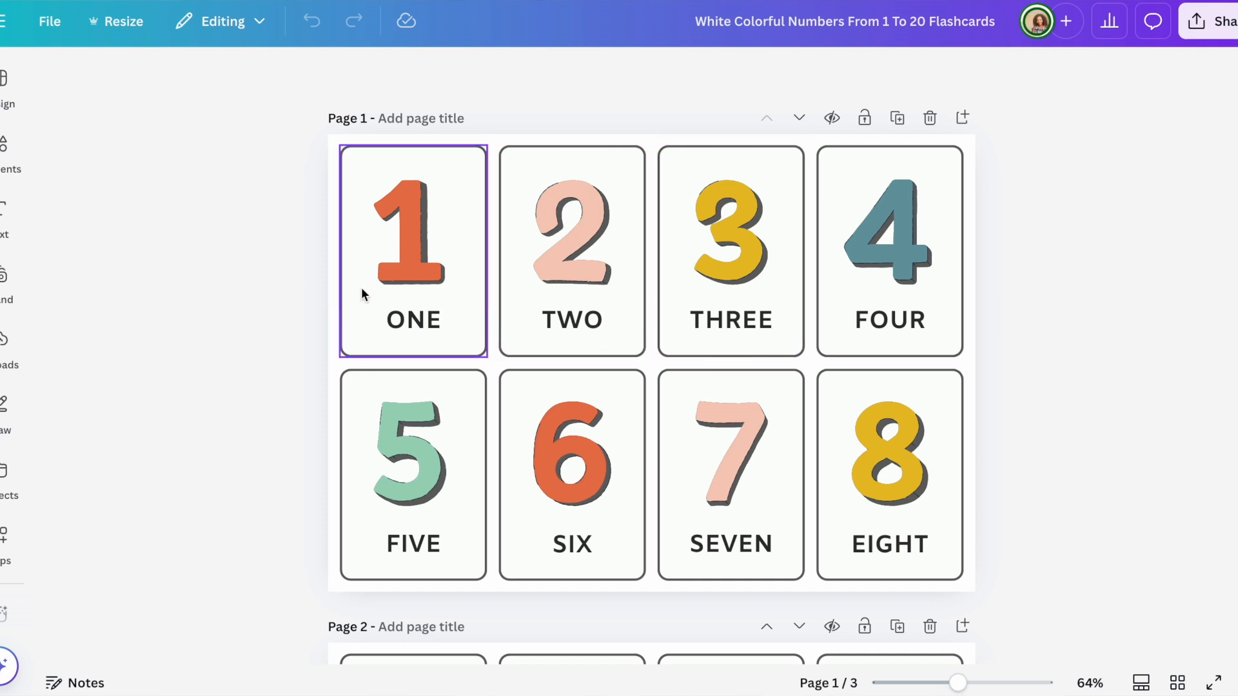
Step: On the number 1, recolour its dark part pink on all pages and its shadow lavender
left_click(408, 273)
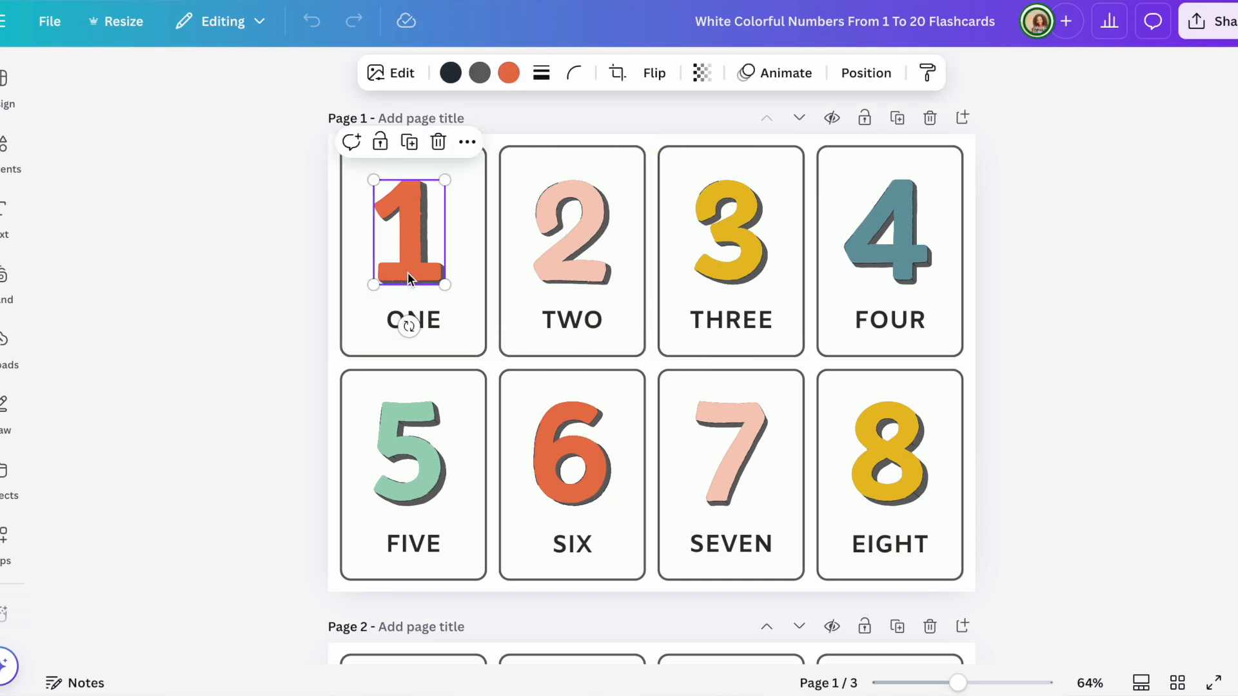
left_click(451, 73)
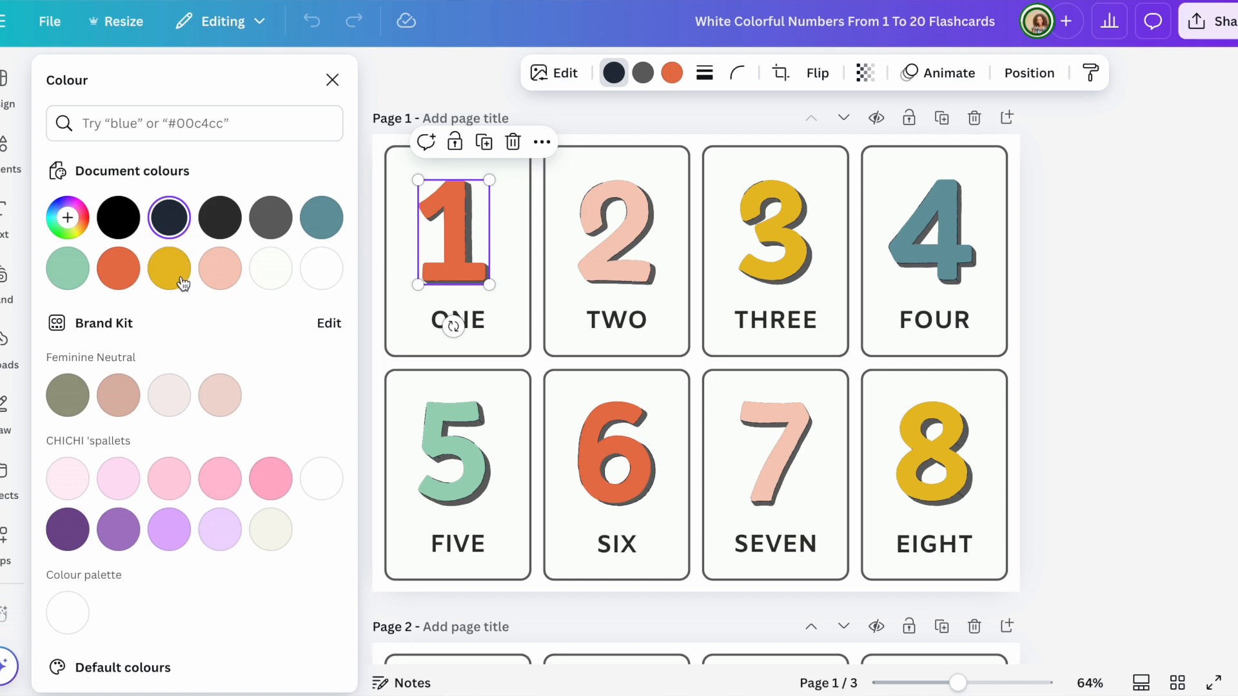
left_click(279, 490)
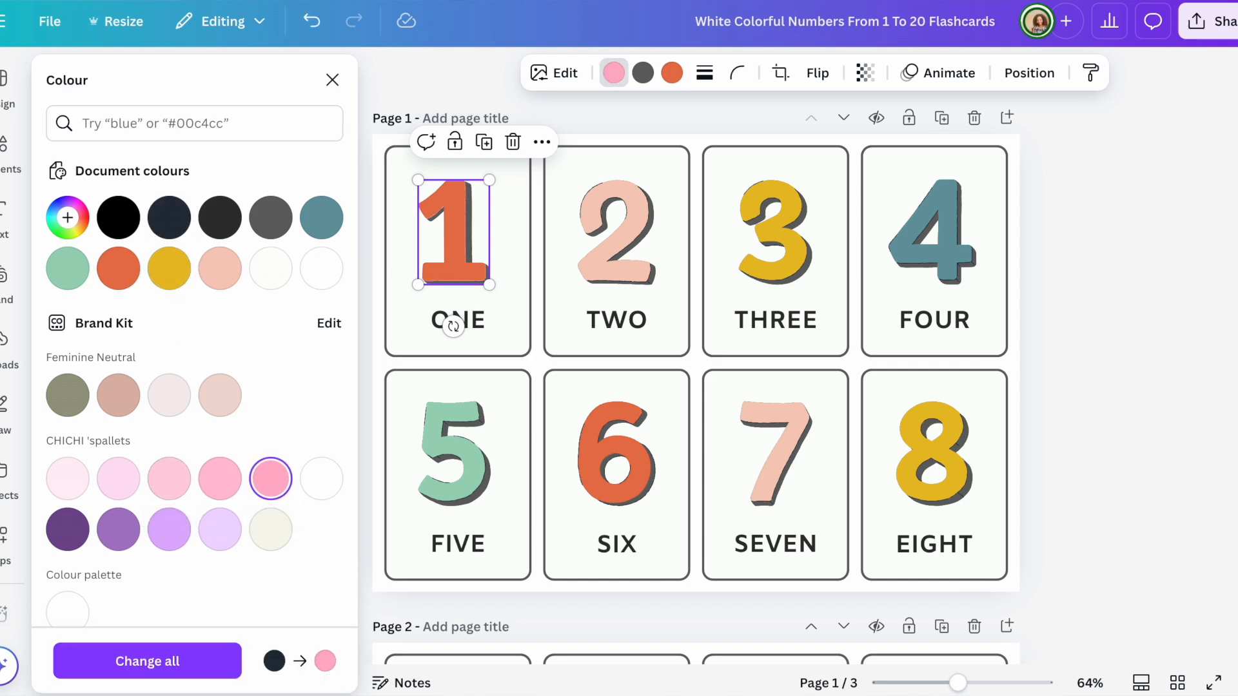
left_click(174, 664)
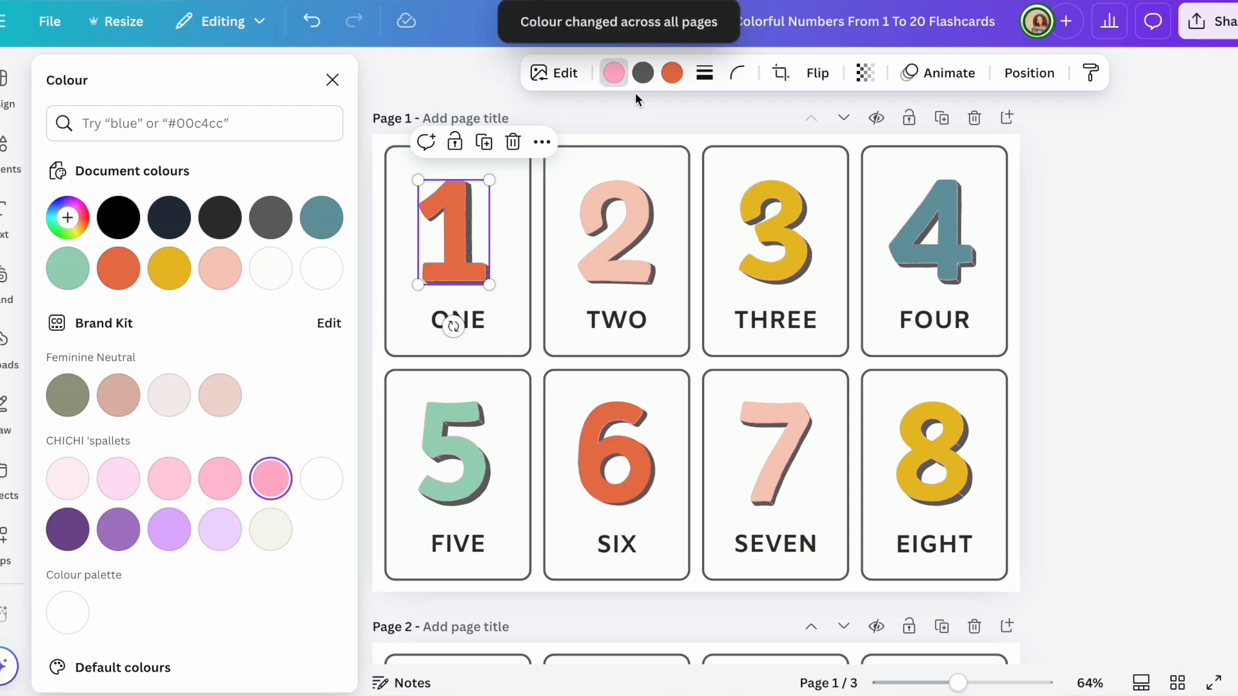
left_click(643, 73)
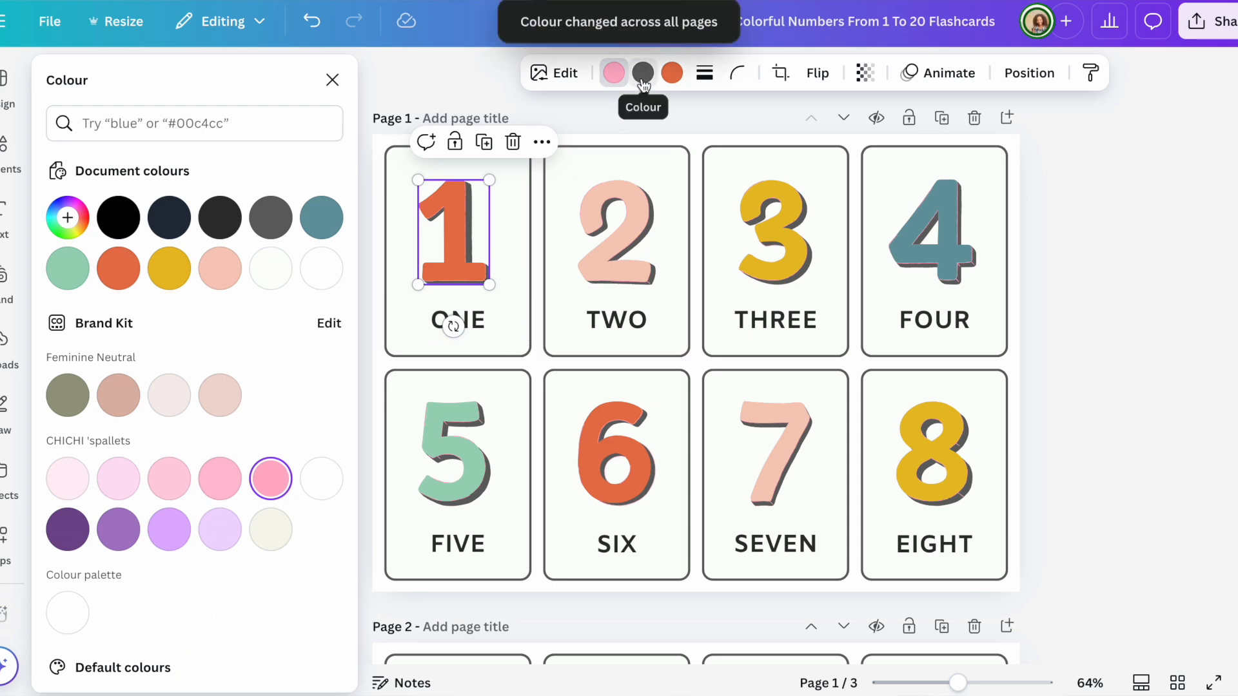
left_click(171, 539)
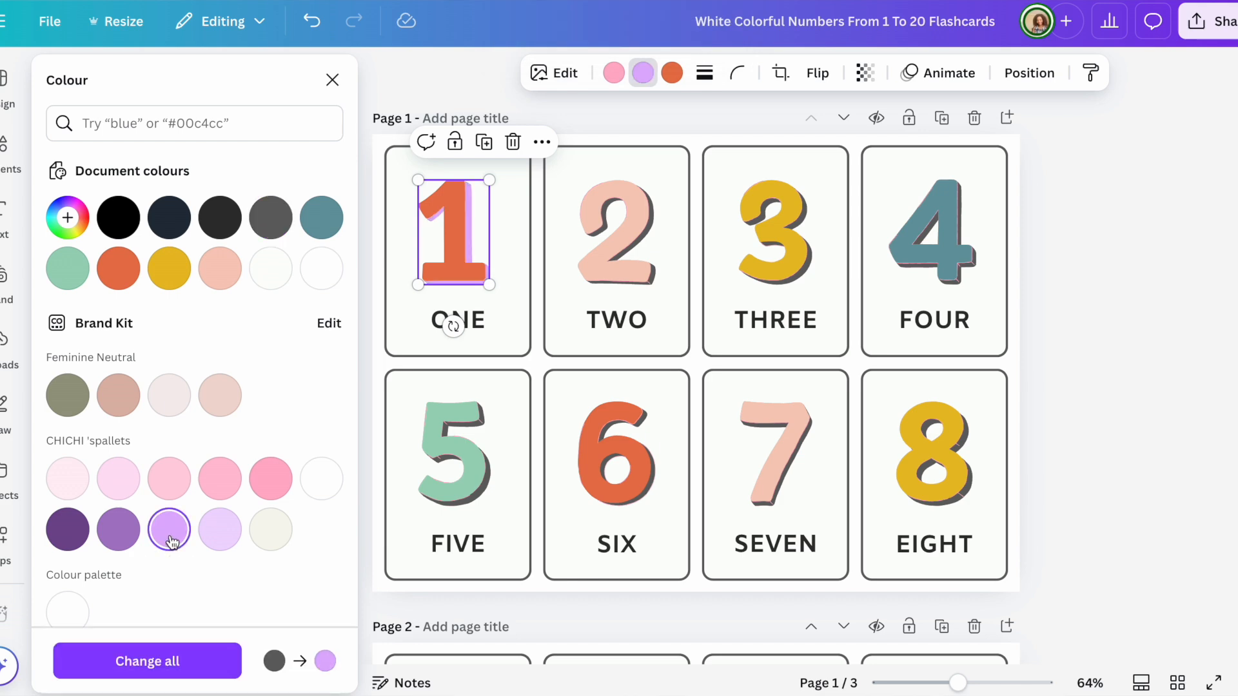
Step: Change the orange number fill to light pink on every page with Change all
left_click(670, 75)
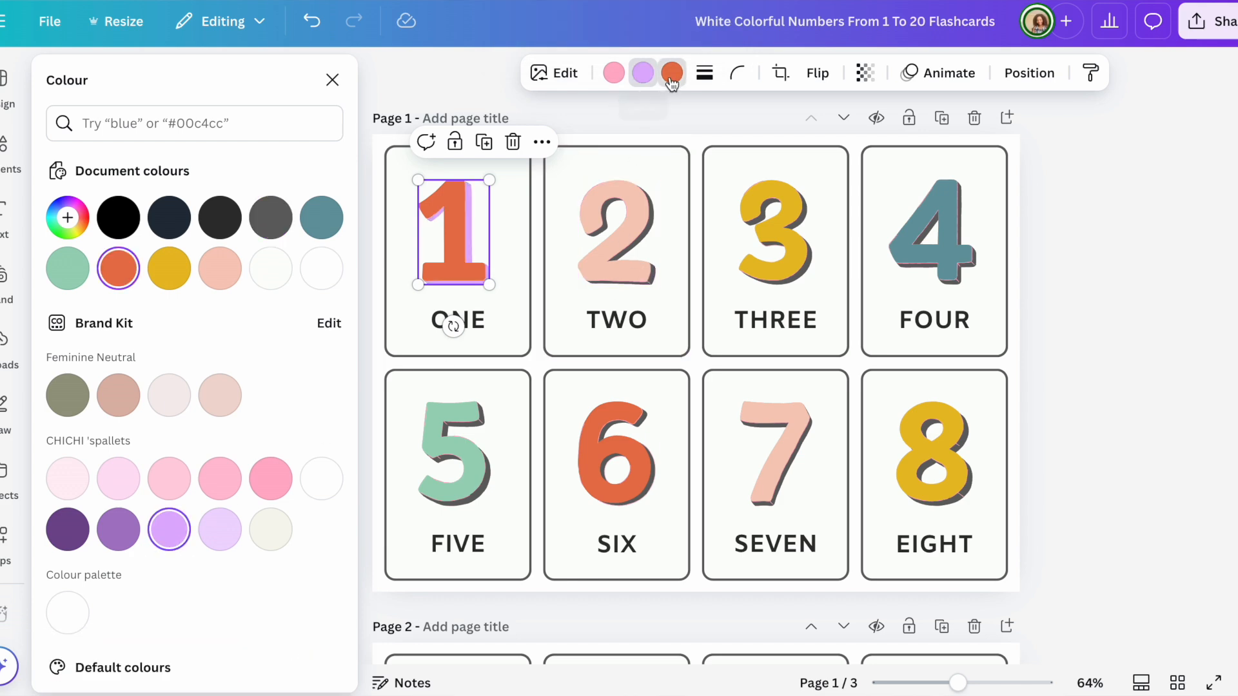
left_click(168, 485)
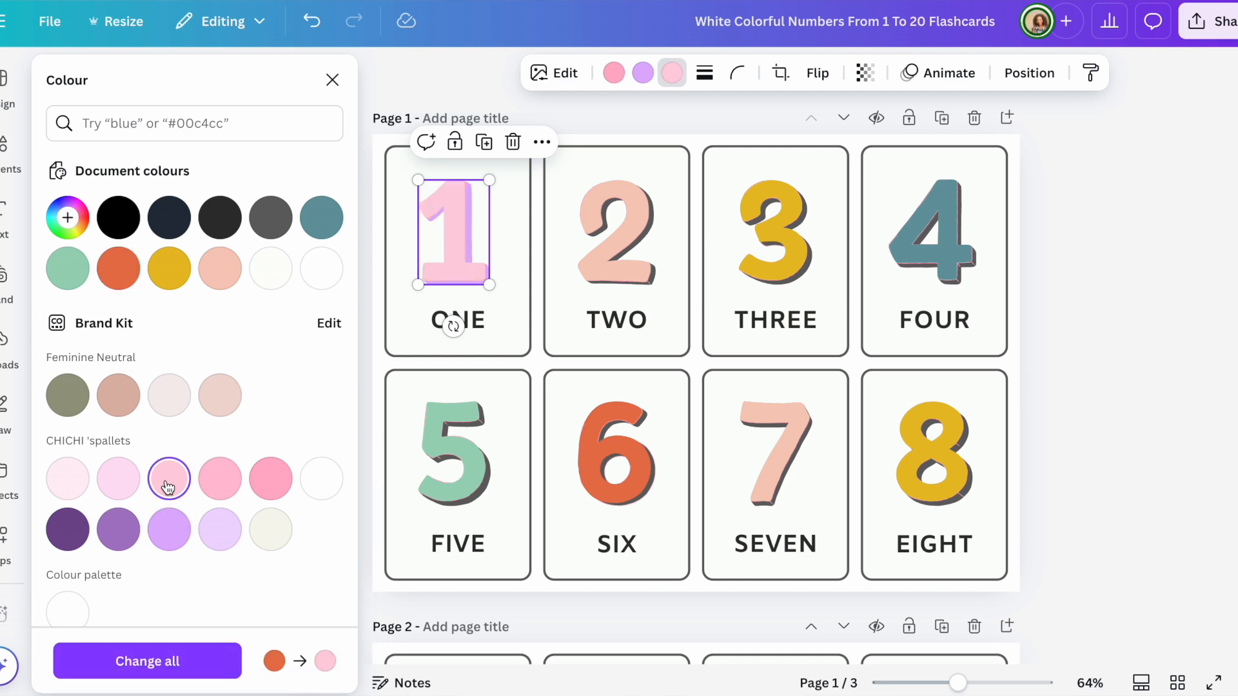
left_click(168, 665)
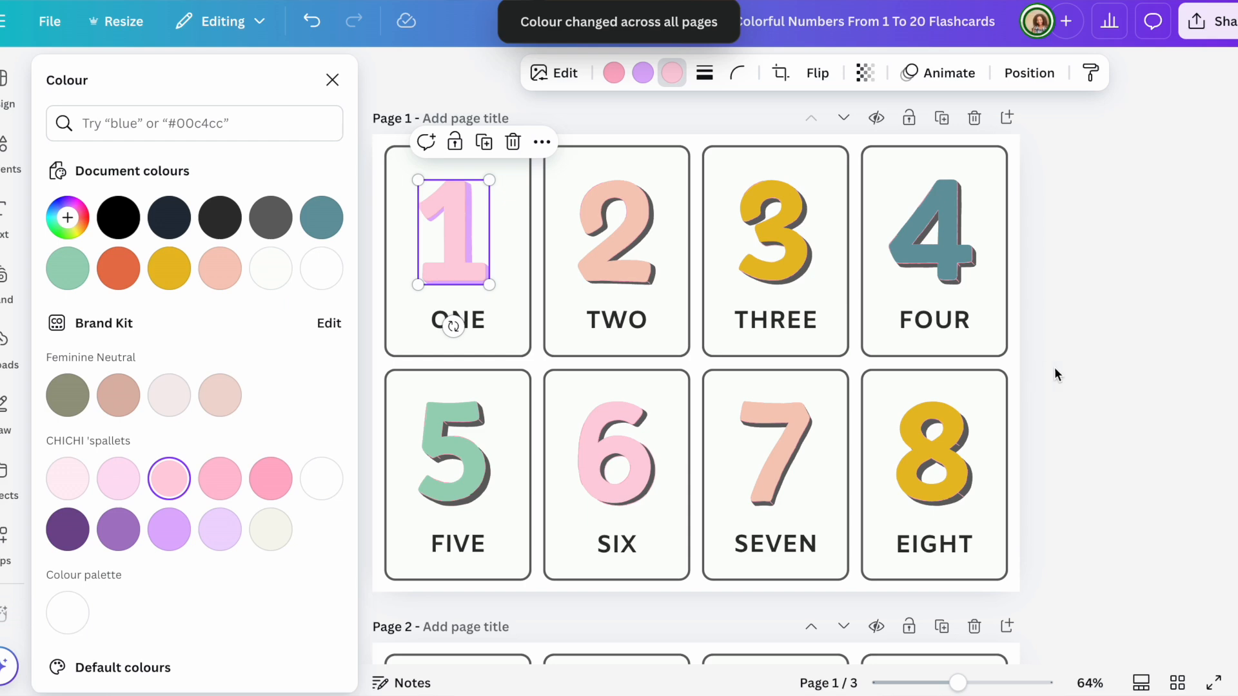
left_click(1064, 377)
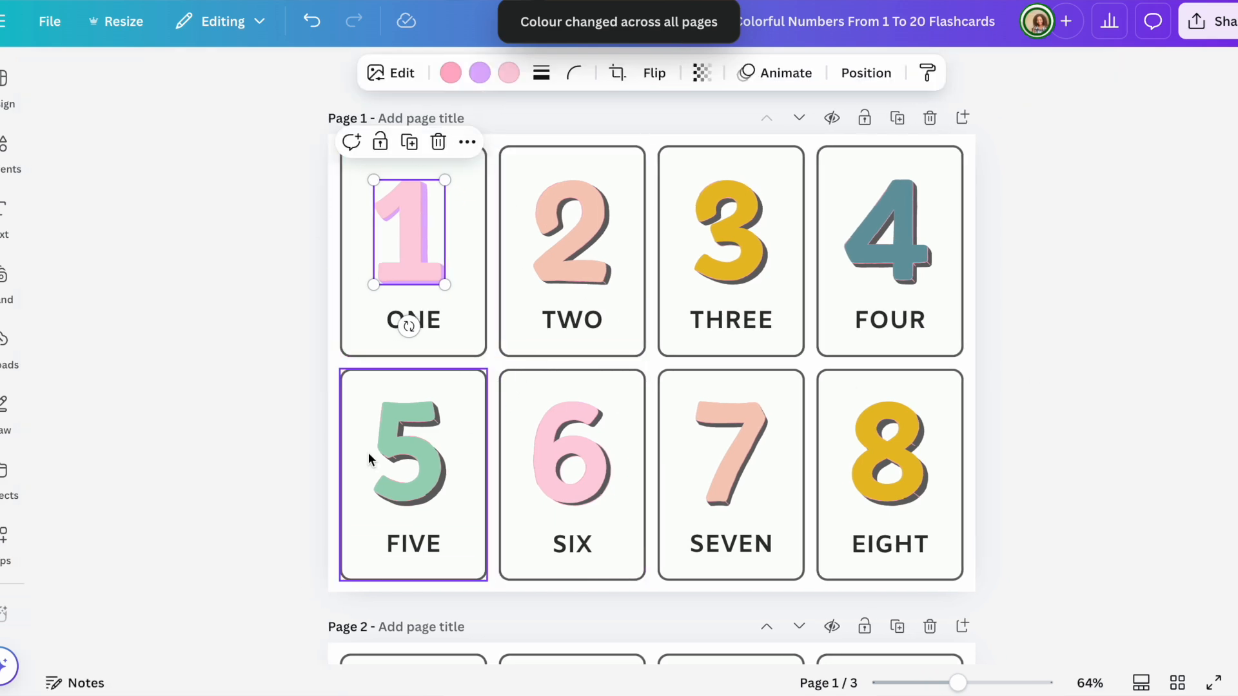
Step: Turn the teal number 4 and all other teal numbers light lilac
left_click(876, 255)
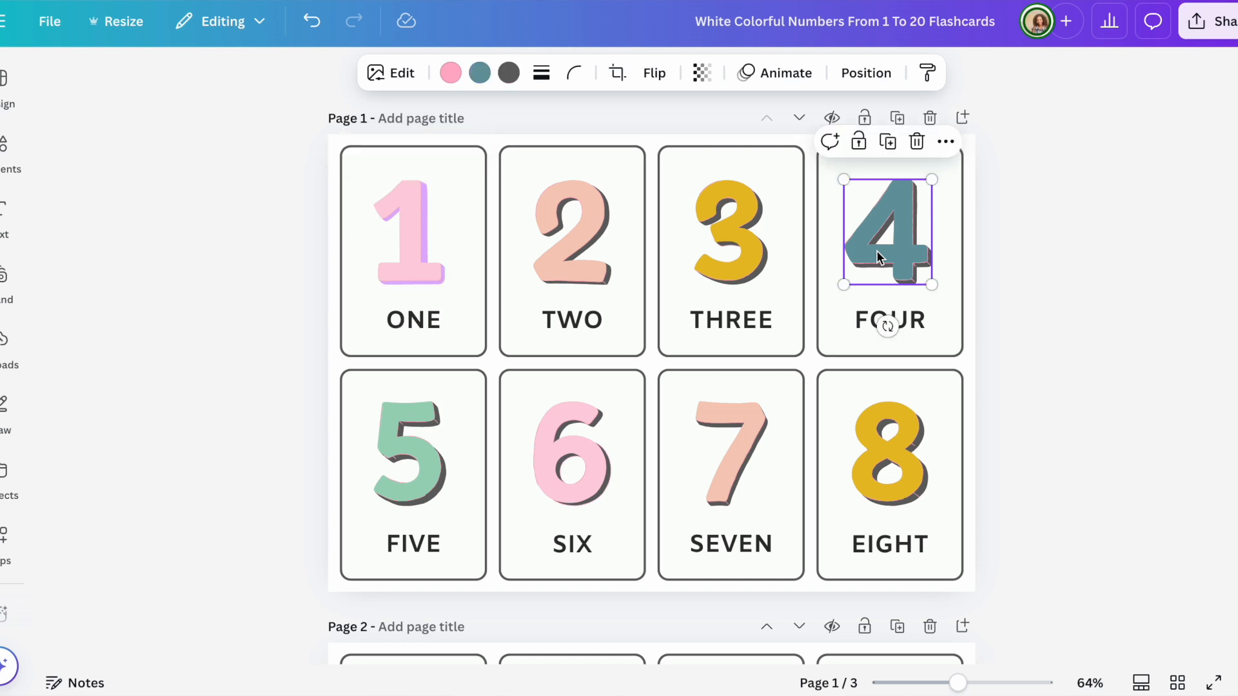
left_click(484, 84)
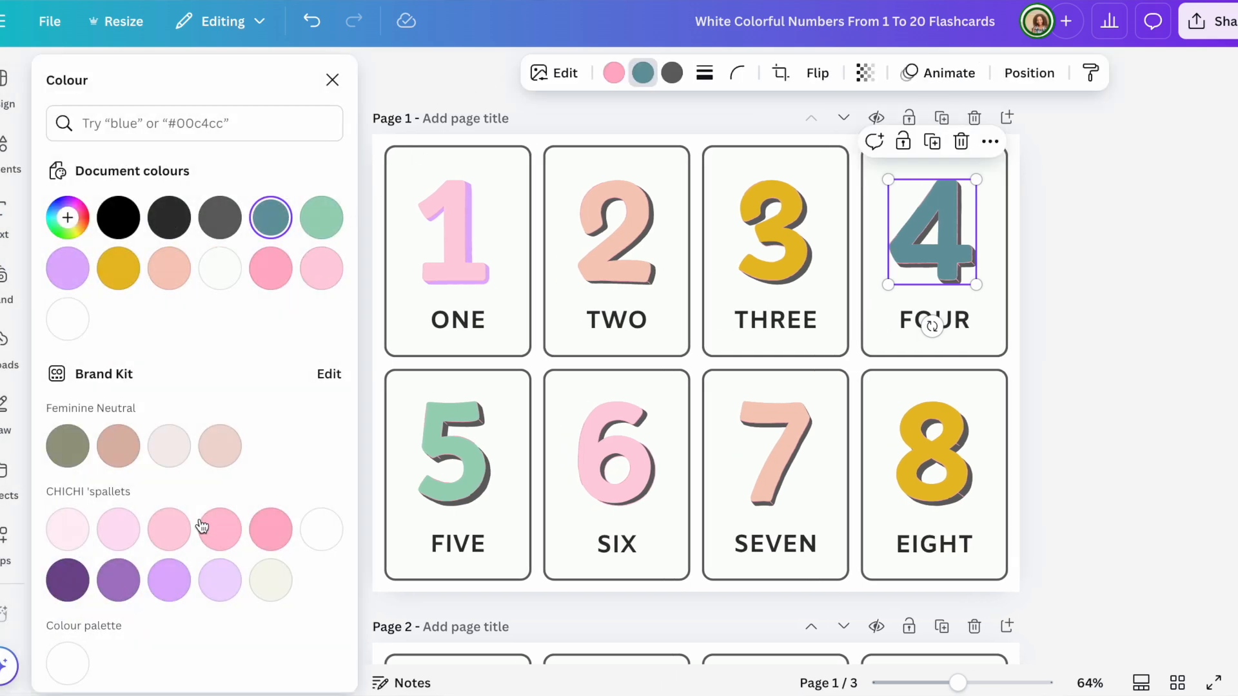
left_click(222, 586)
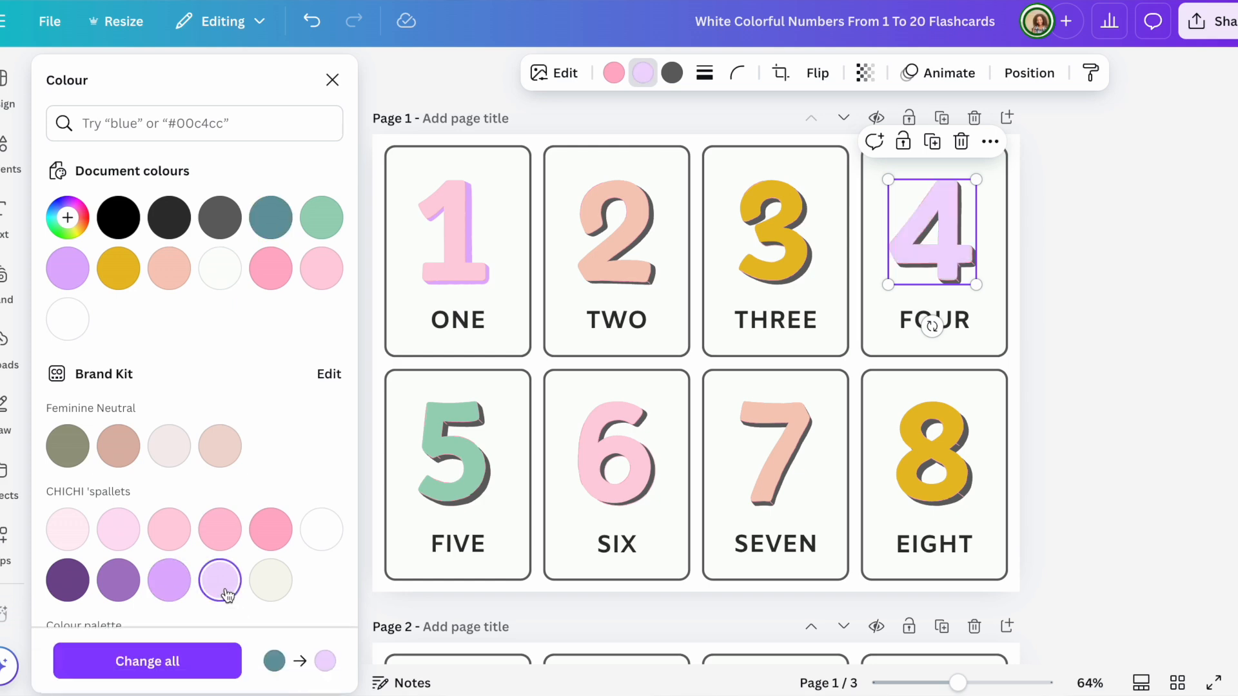
left_click(186, 665)
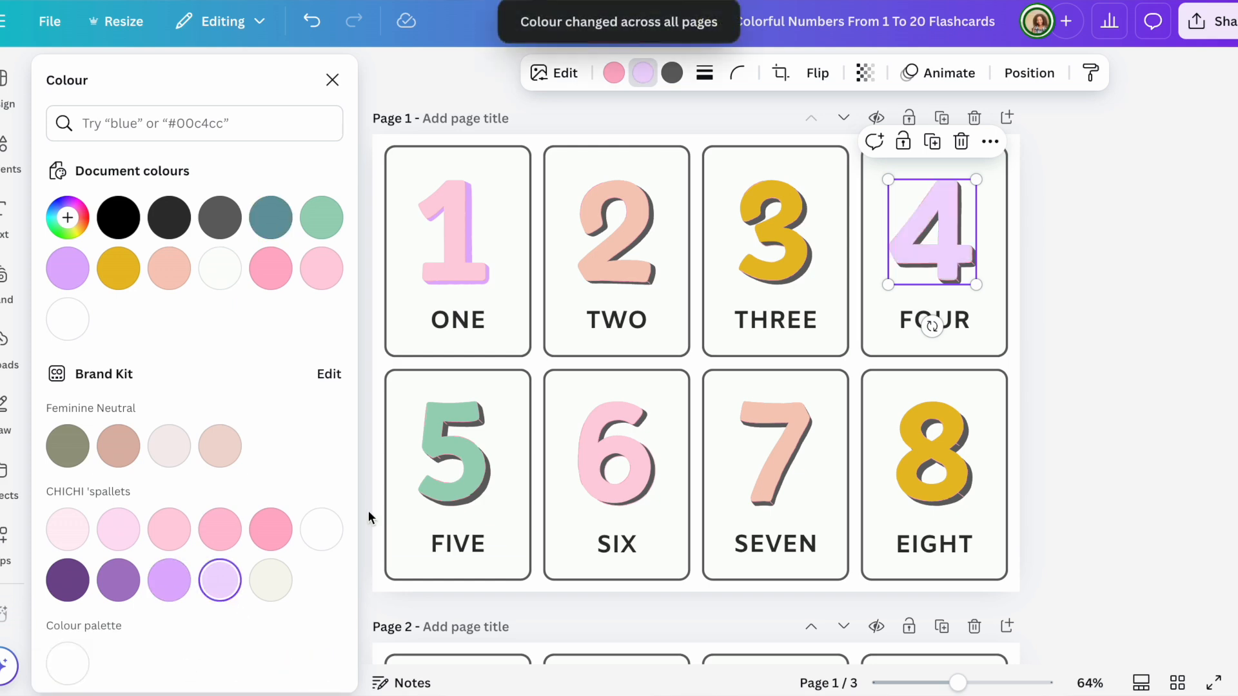
Step: Change the dark grey borders and shadows to mint across all pages
left_click(672, 73)
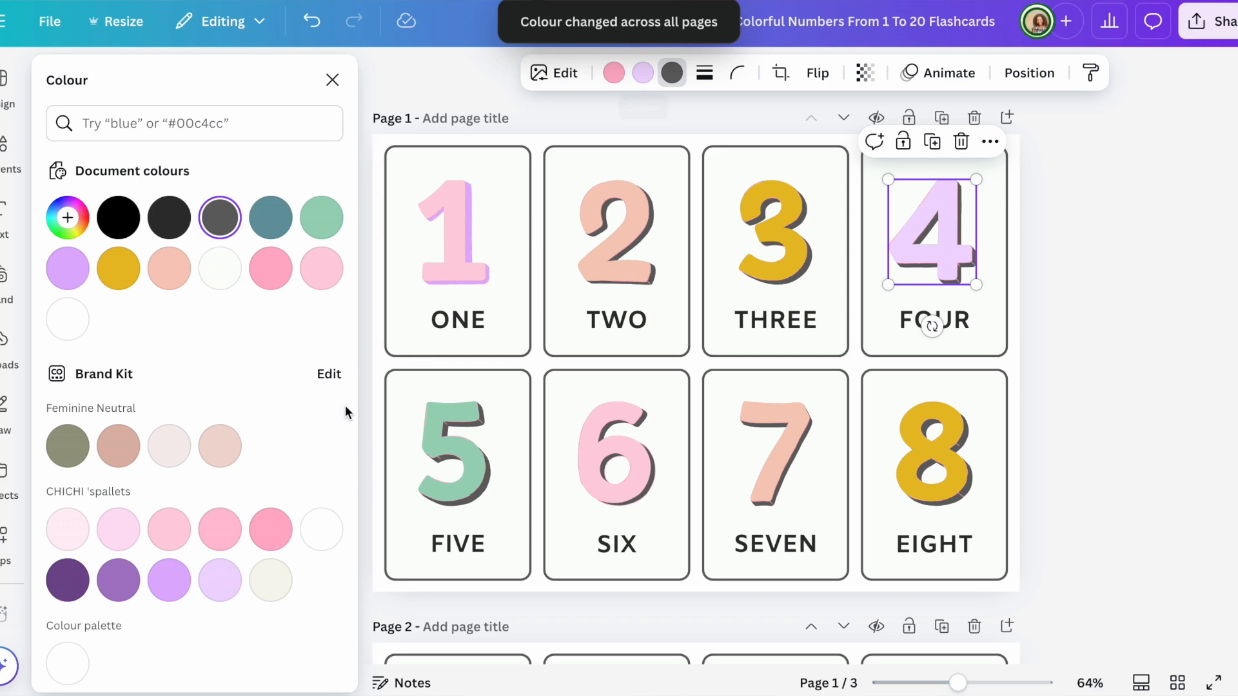
left_click(337, 229)
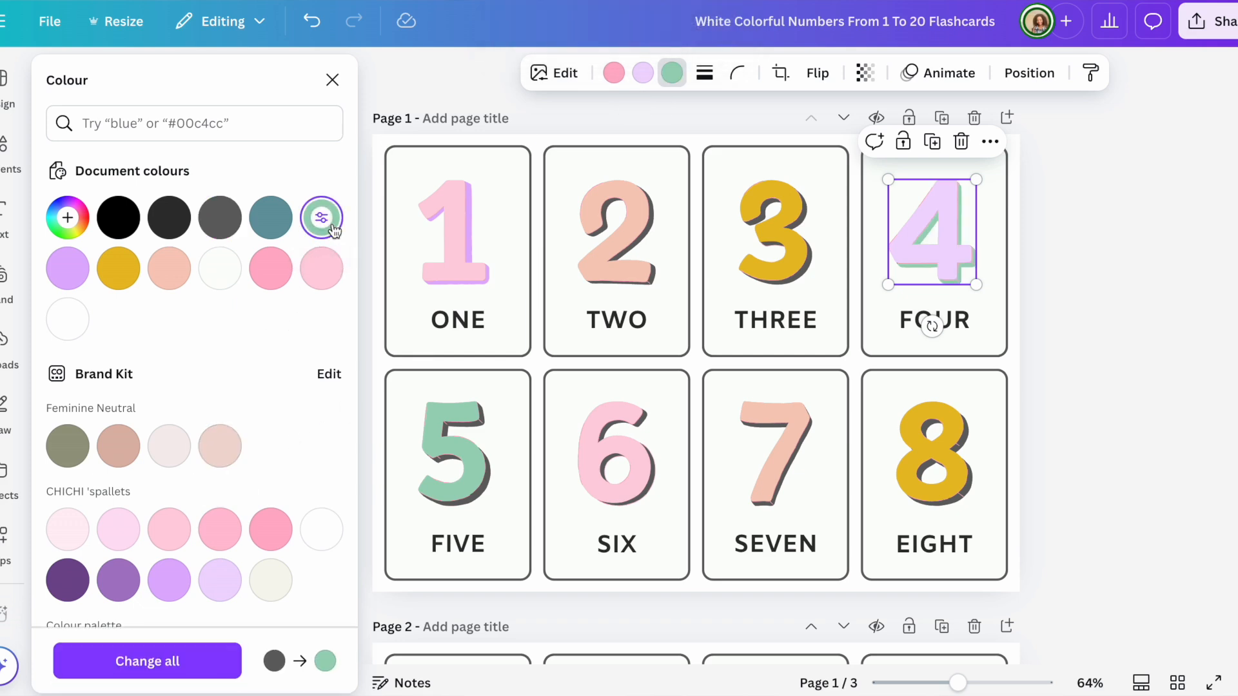
left_click(173, 662)
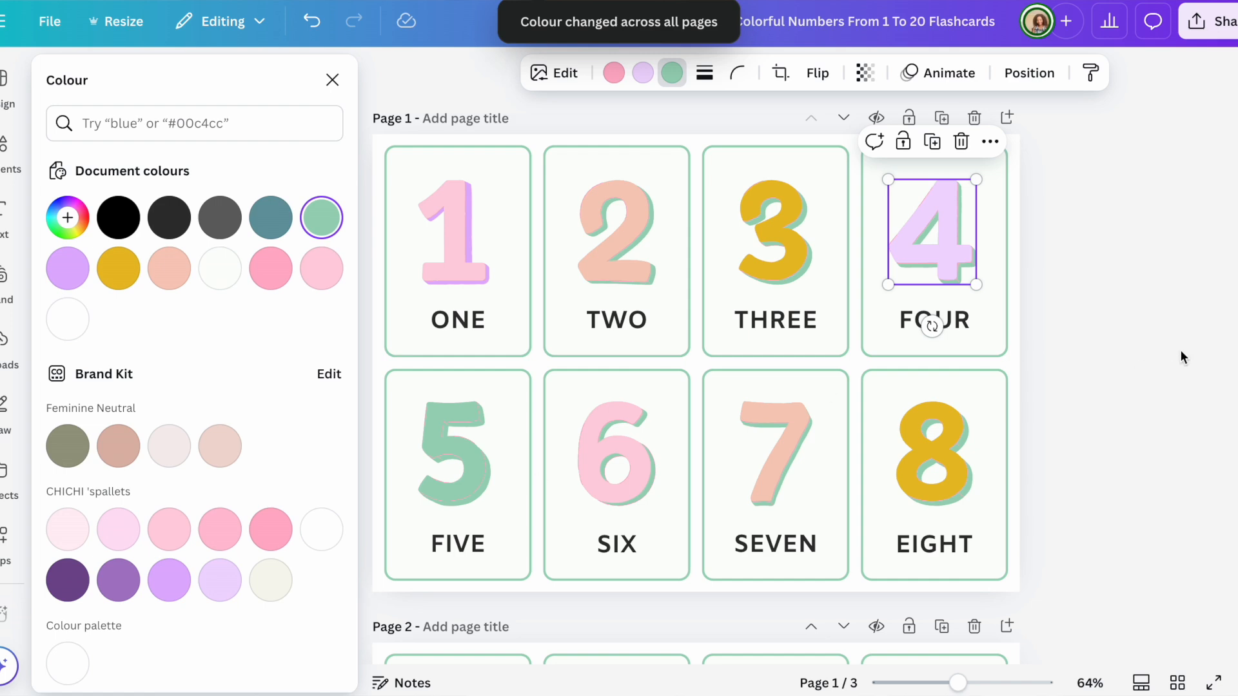
left_click(1101, 324)
left_click(1102, 324)
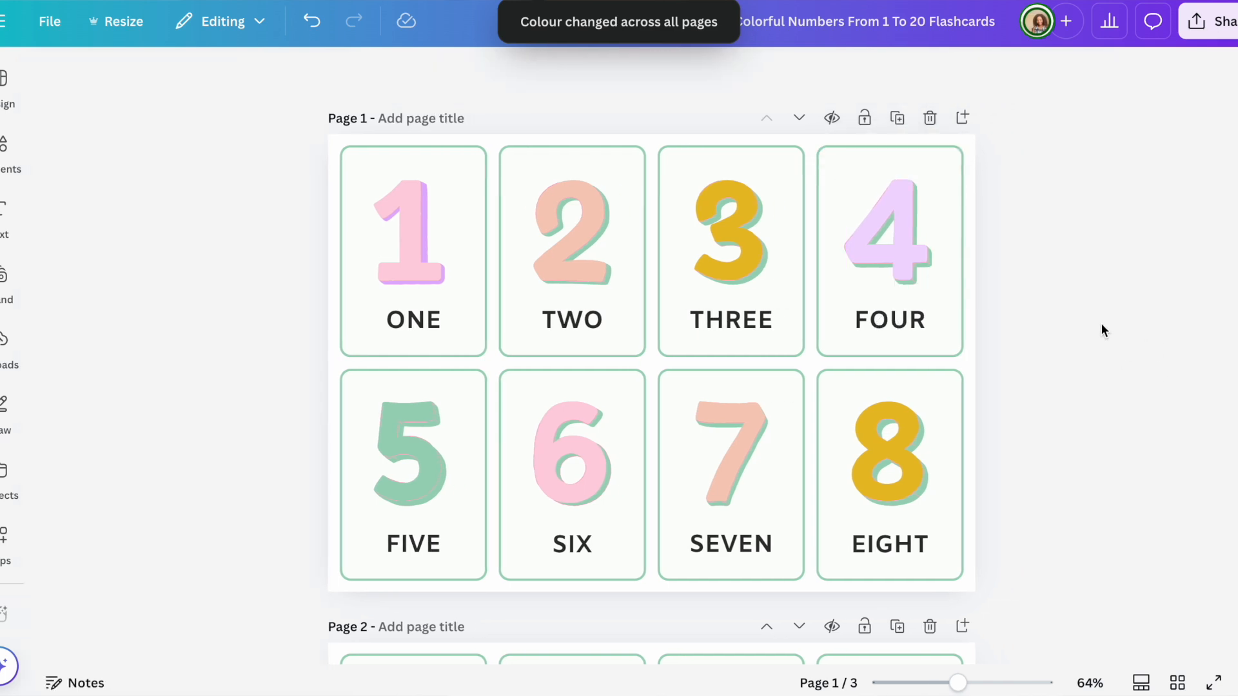
left_click(443, 173)
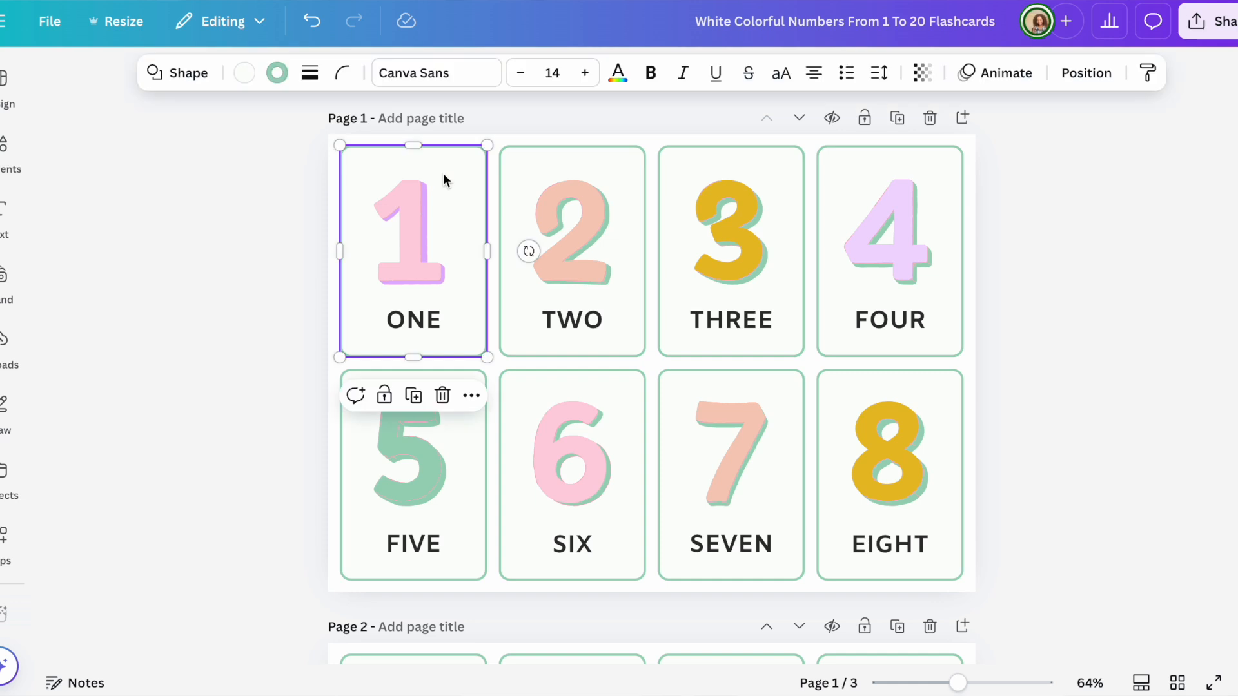
left_click(277, 73)
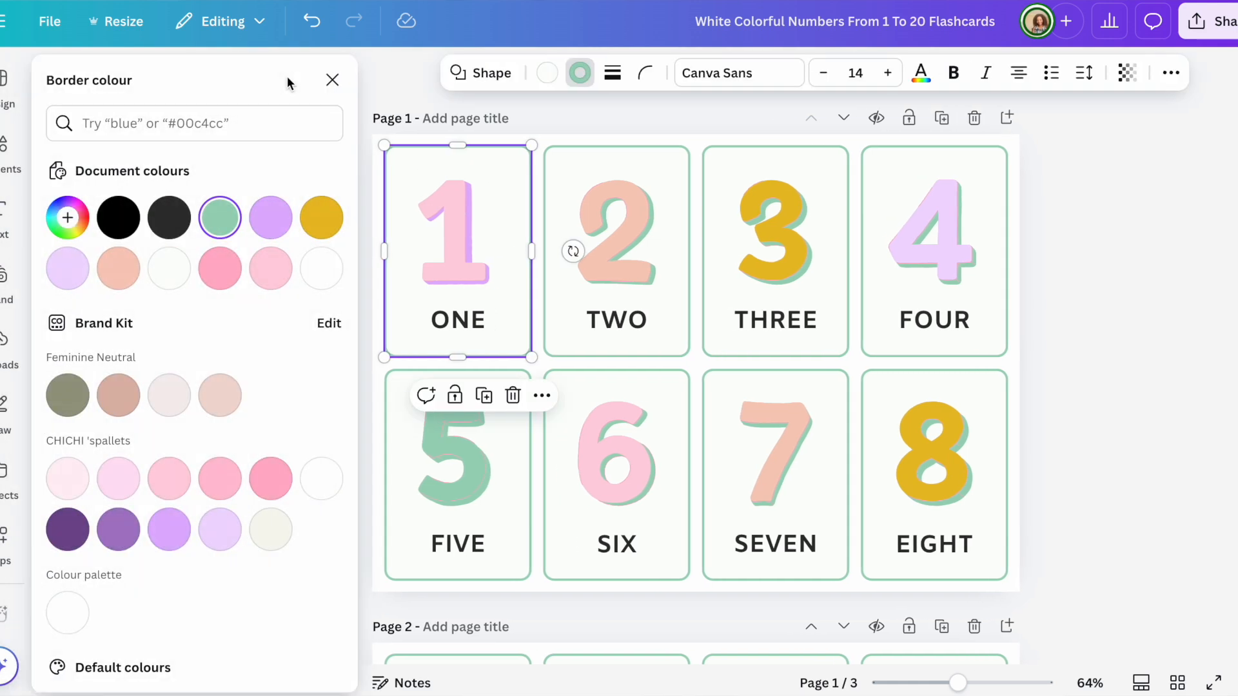
left_click(320, 269)
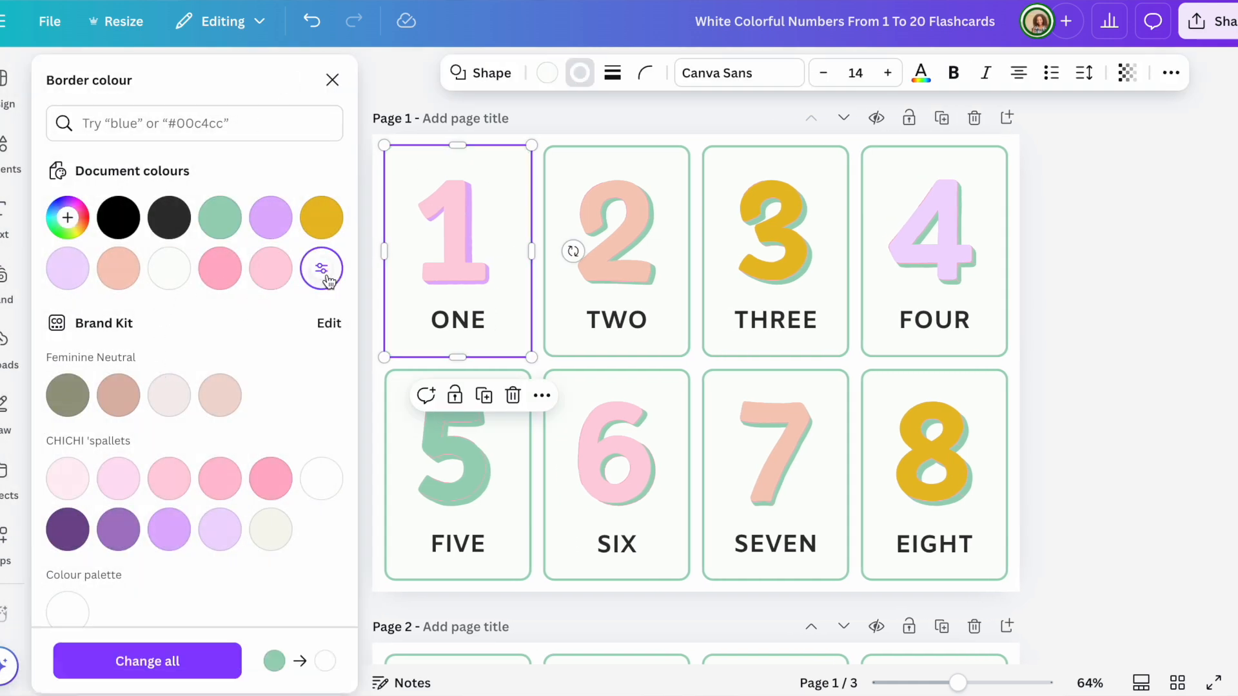
left_click(177, 661)
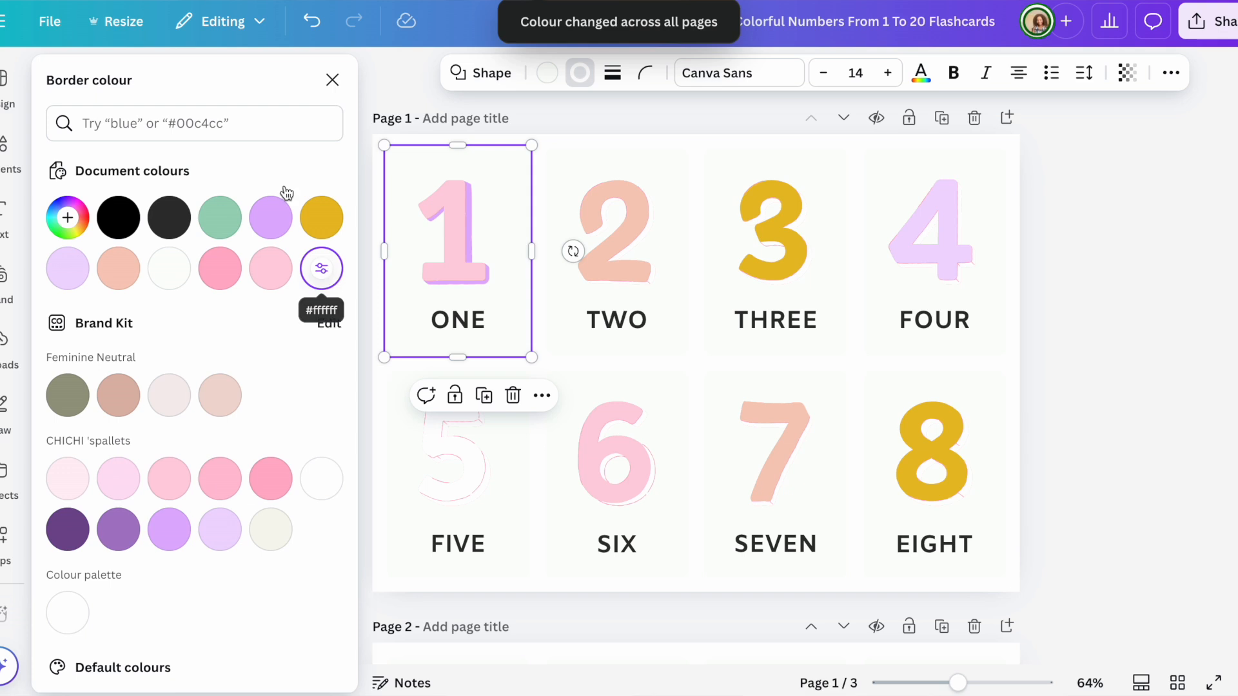
left_click(314, 21)
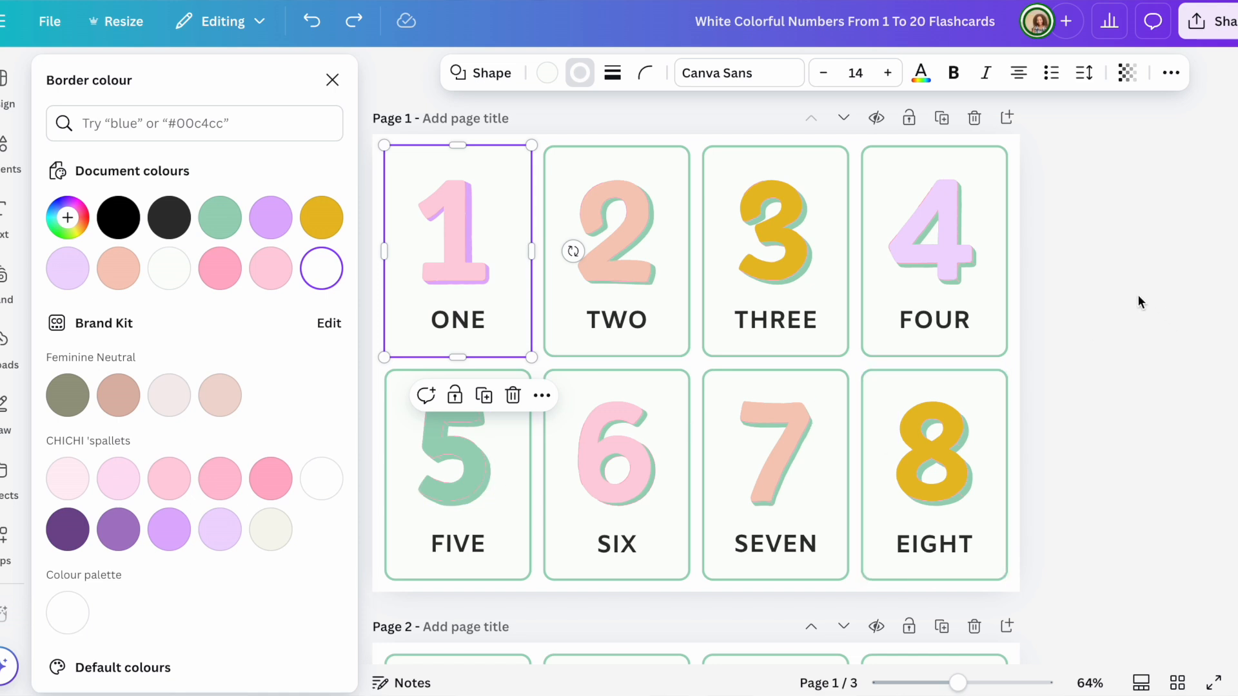
key("Escape")
scroll(1139, 296, "down", 5)
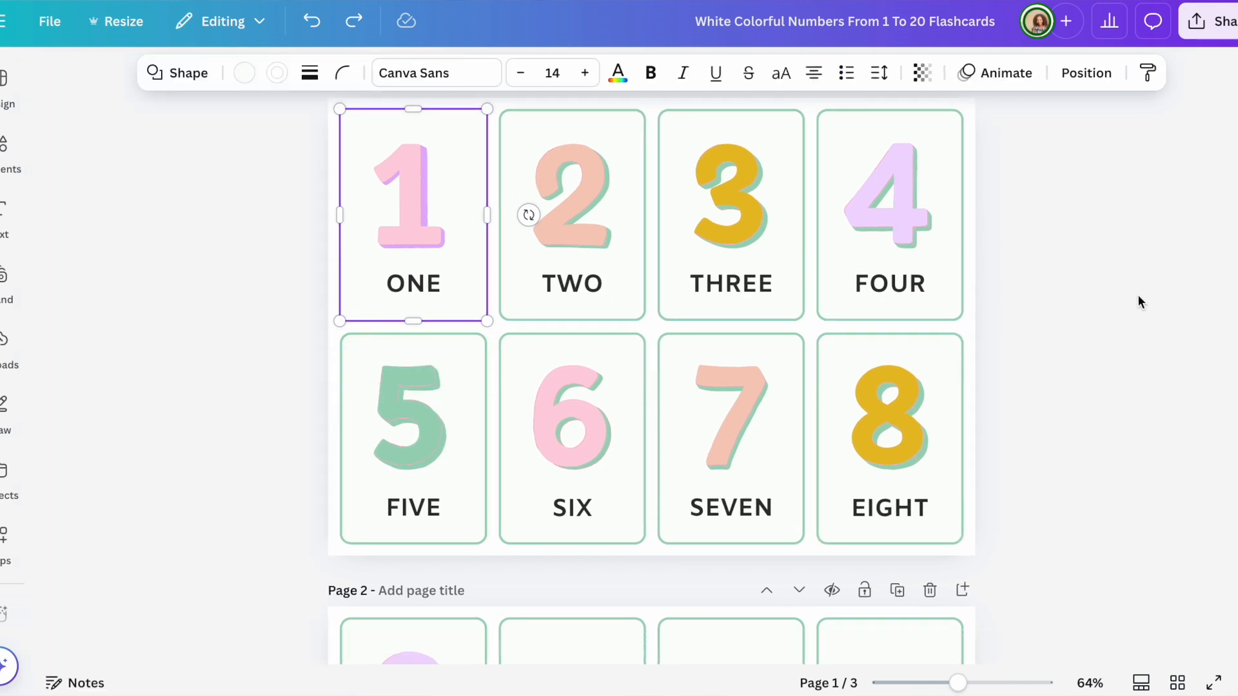
scroll(1138, 296, "down", 9)
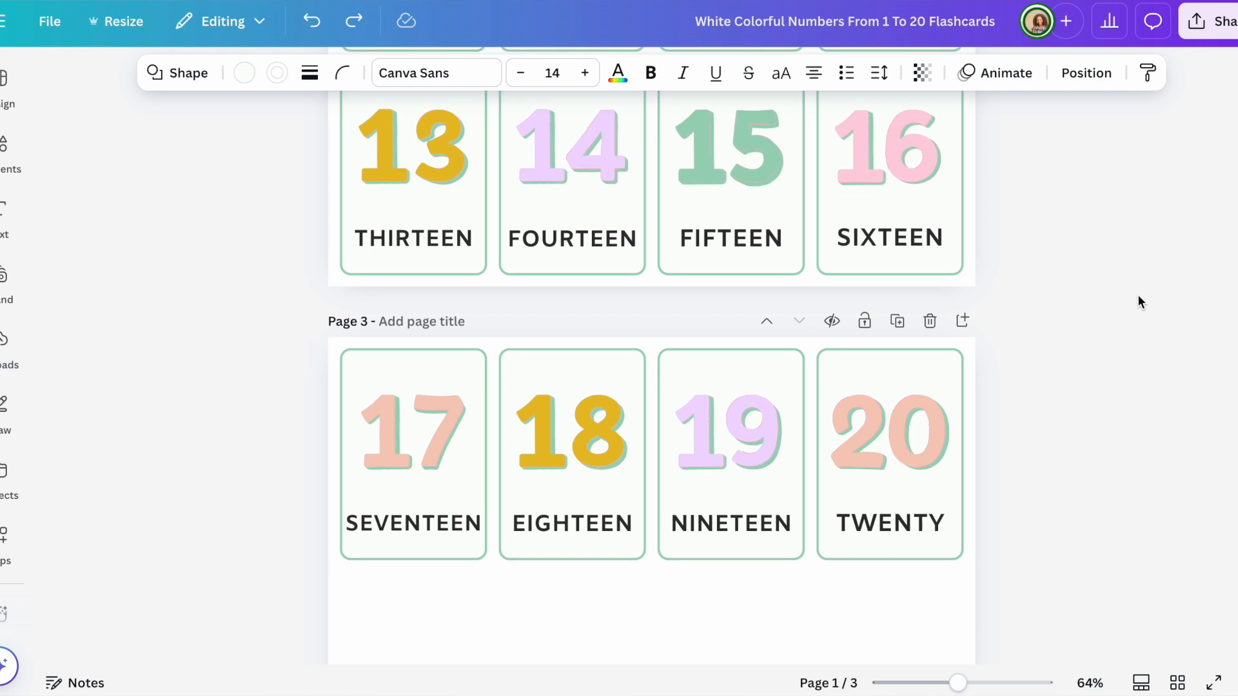
scroll(1138, 296, "up", 7)
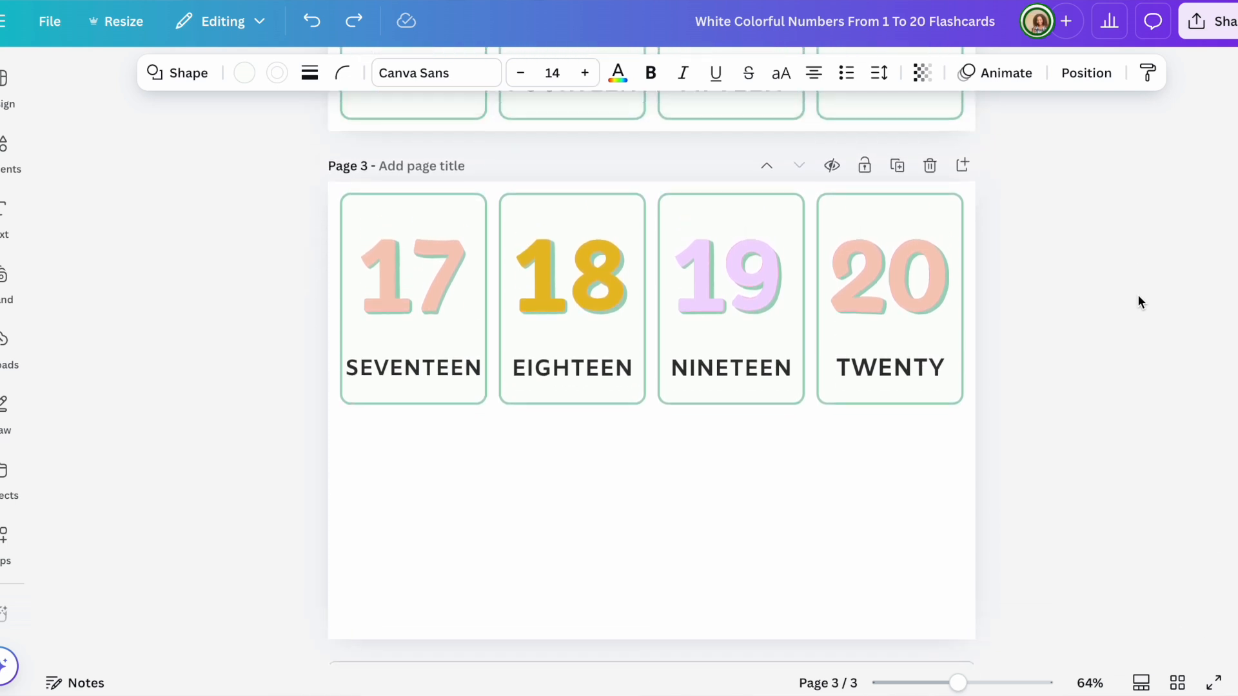
scroll(1139, 301, "up", 7)
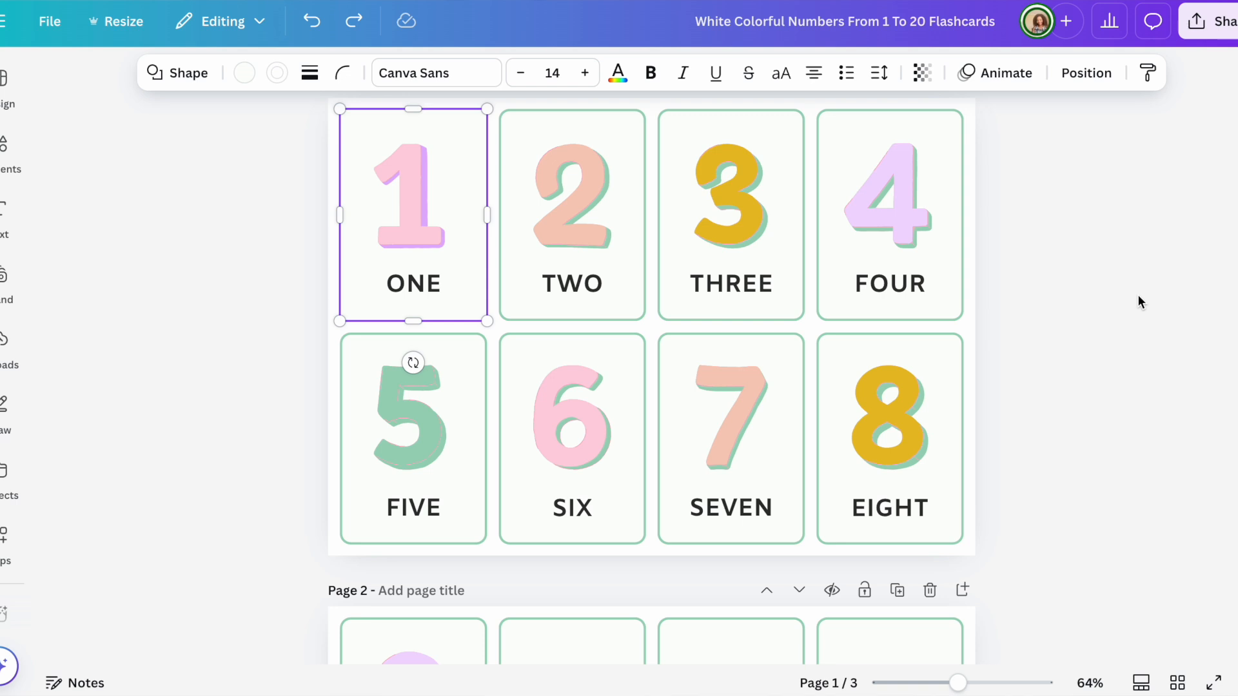
Step: Search Elements for 'one dot', deselect the ONE card, then close the Elements panel
left_click(4, 152)
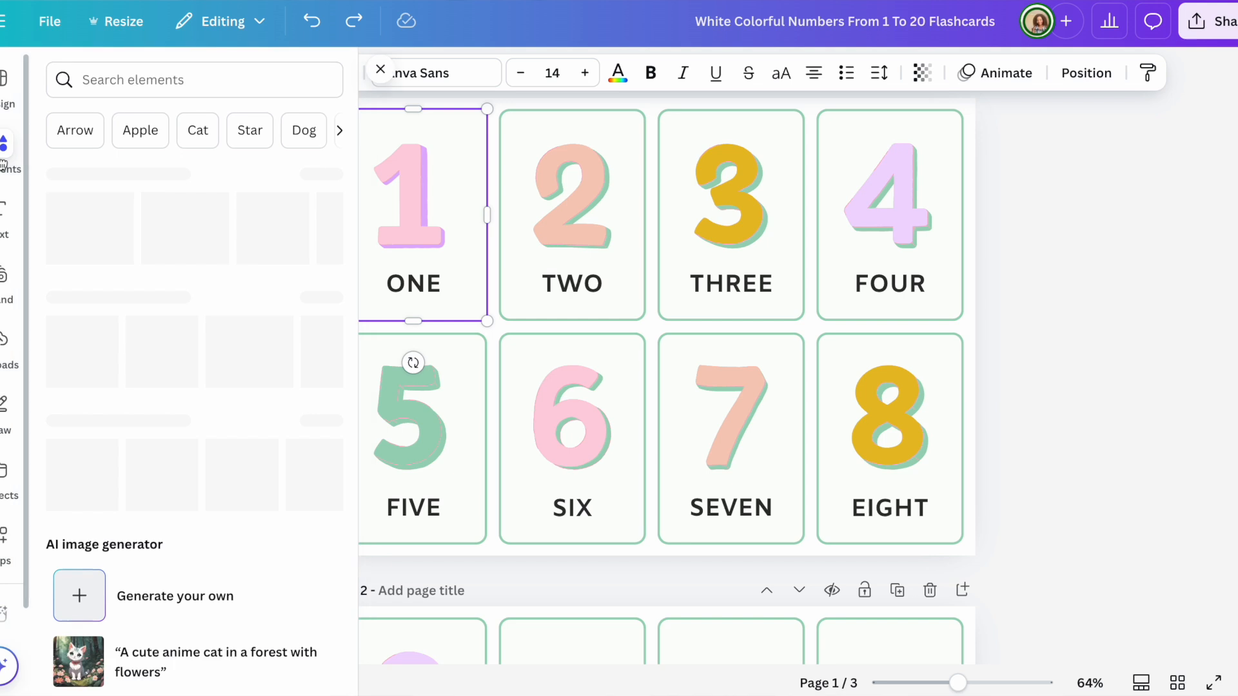
left_click(153, 79)
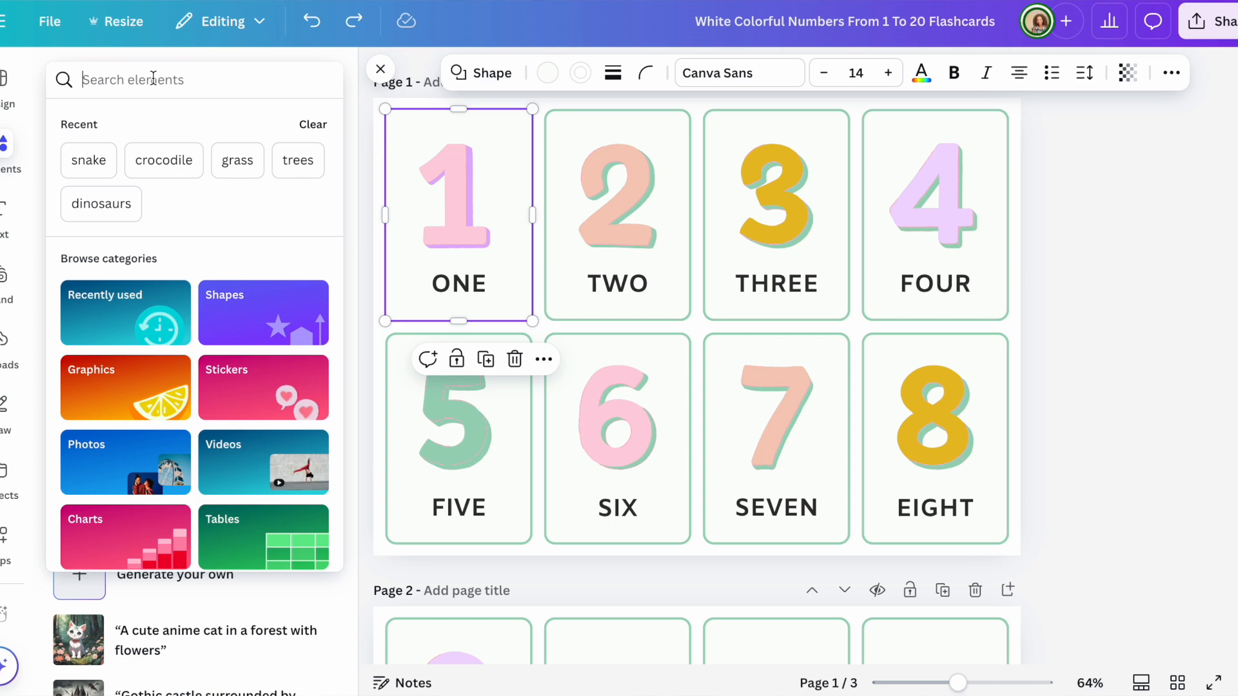
type("one ")
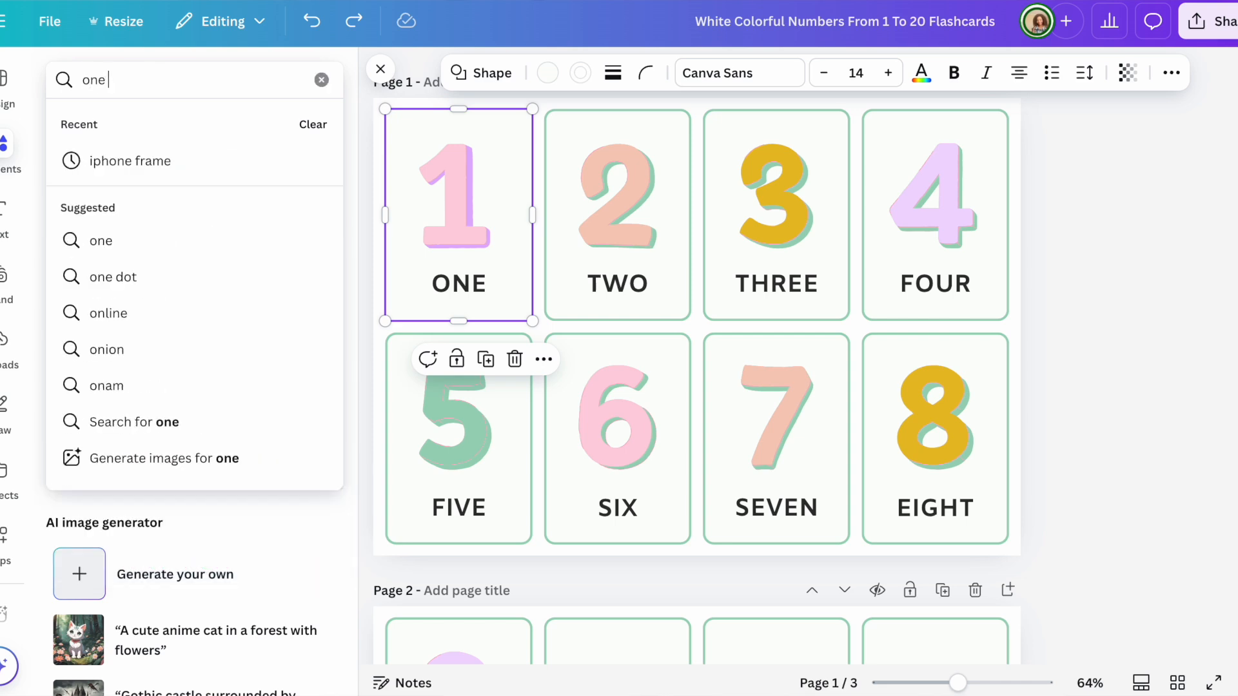
type("dot")
key("Return")
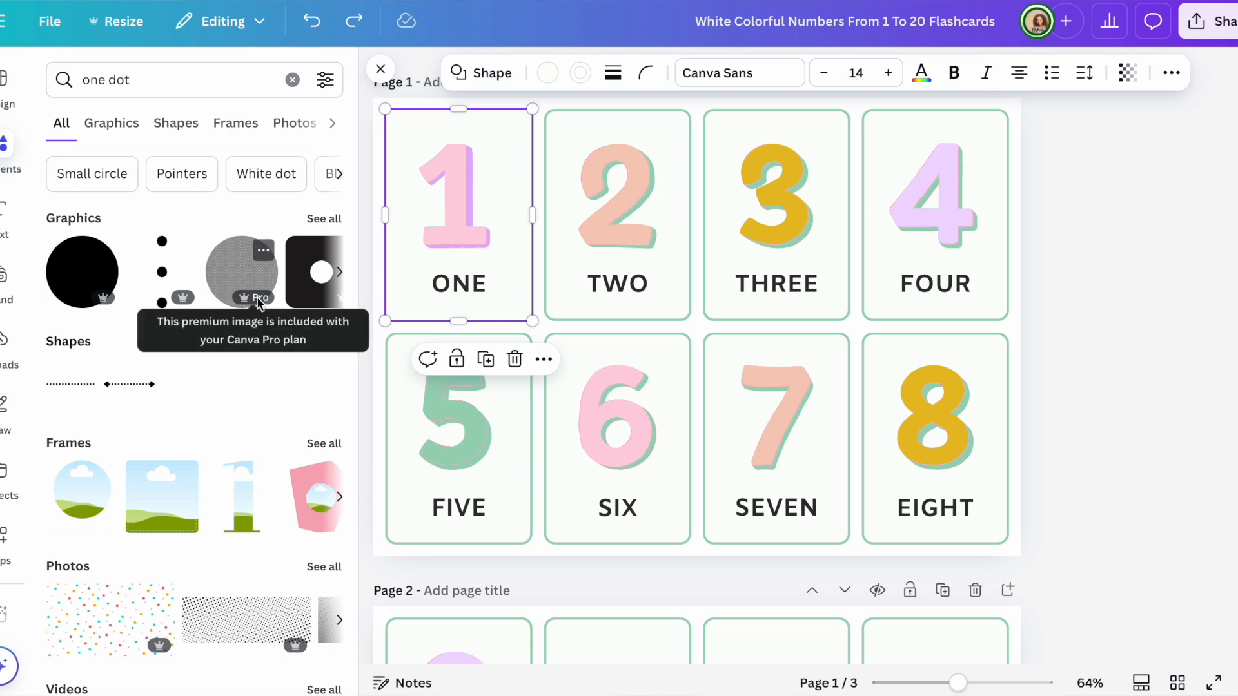
left_click(1089, 252)
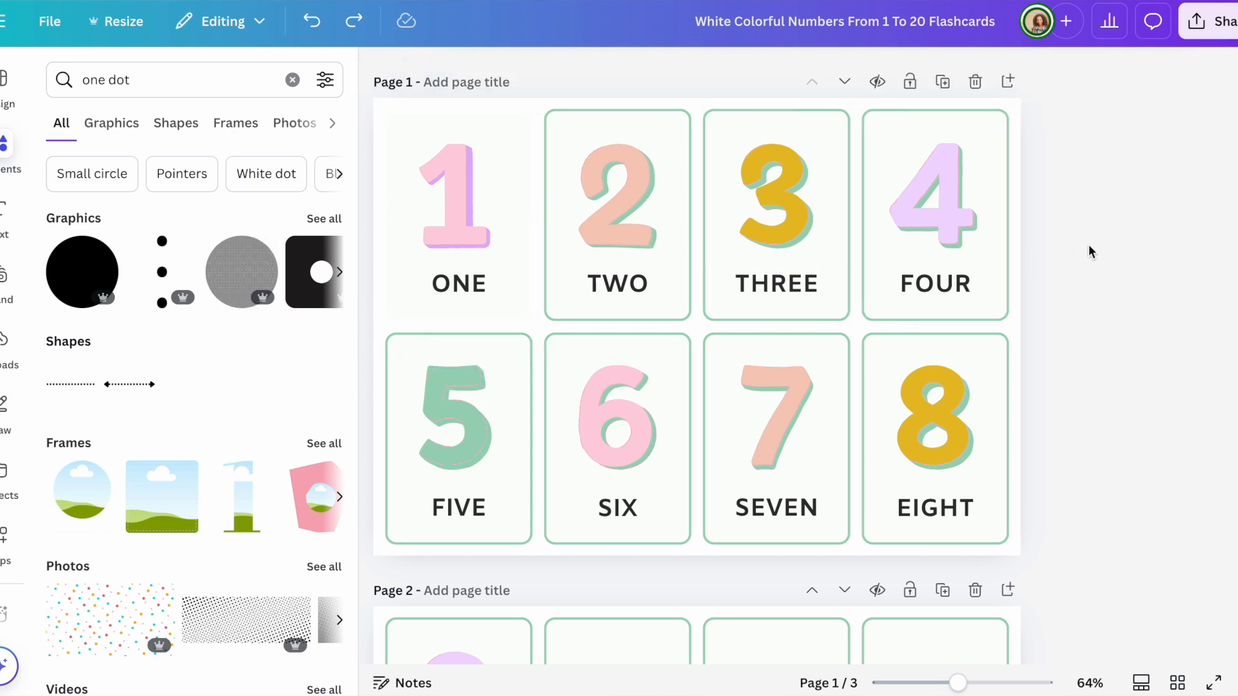
left_click(332, 124)
left_click(380, 69)
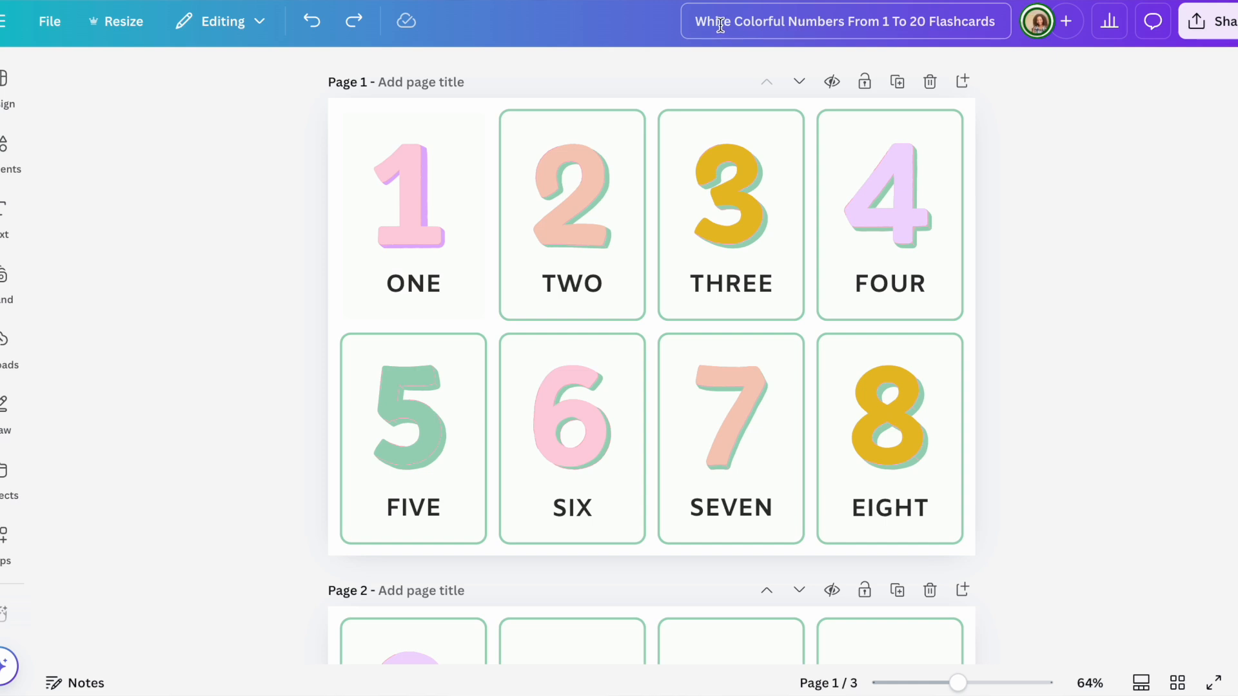
Step: Replace the old design title with 'number name flashcards' and confirm it
left_click(962, 25)
key("BackSpace")
key("BackSpace")
key("BackSpace")
key("BackSpace")
key("BackSpace")
key("BackSpace")
key("BackSpace")
key("BackSpace")
key("BackSpace")
key("BackSpace")
key("BackSpace")
key("BackSpace")
key("BackSpace")
key("BackSpace")
key("BackSpace")
key("BackSpace")
key("BackSpace")
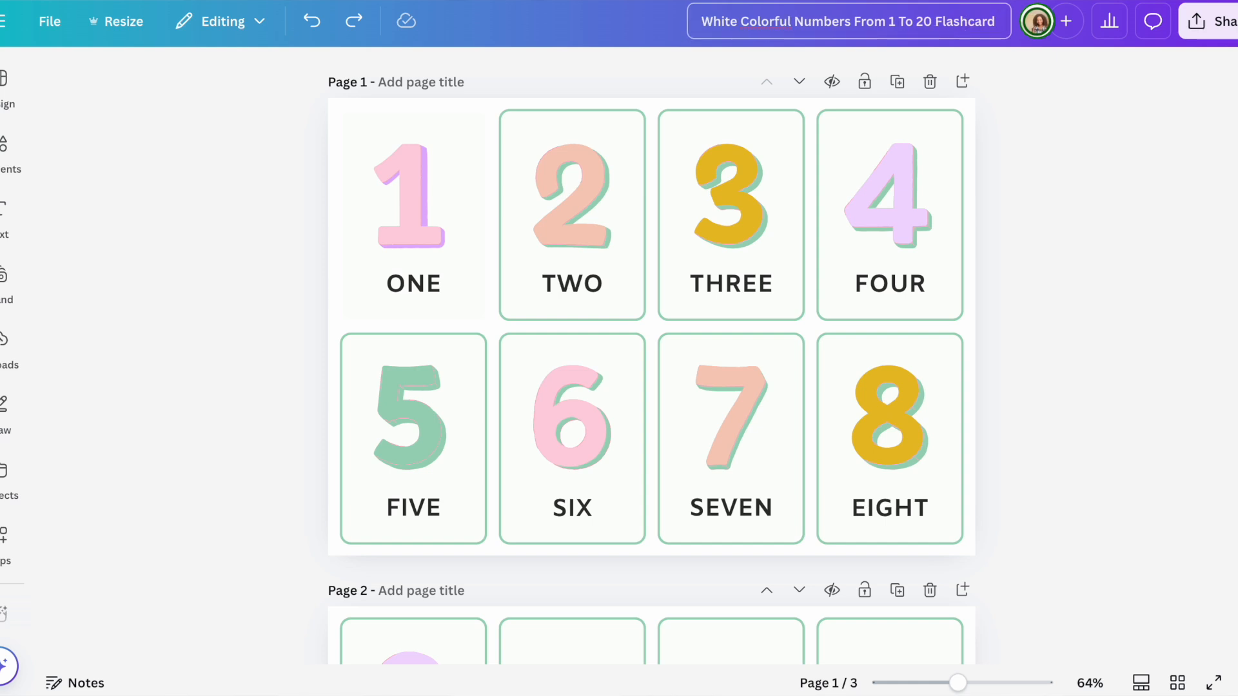
key("BackSpace")
key("BackSpace")
key("BackSpace")
key("BackSpace")
key("BackSpace")
key("BackSpace")
key("BackSpace")
key("BackSpace")
key("BackSpace")
key("BackSpace")
key("BackSpace")
key("BackSpace")
key("BackSpace")
key("BackSpace")
key("BackSpace")
key("BackSpace")
key("BackSpace")
key("BackSpace")
key("BackSpace")
key("BackSpace")
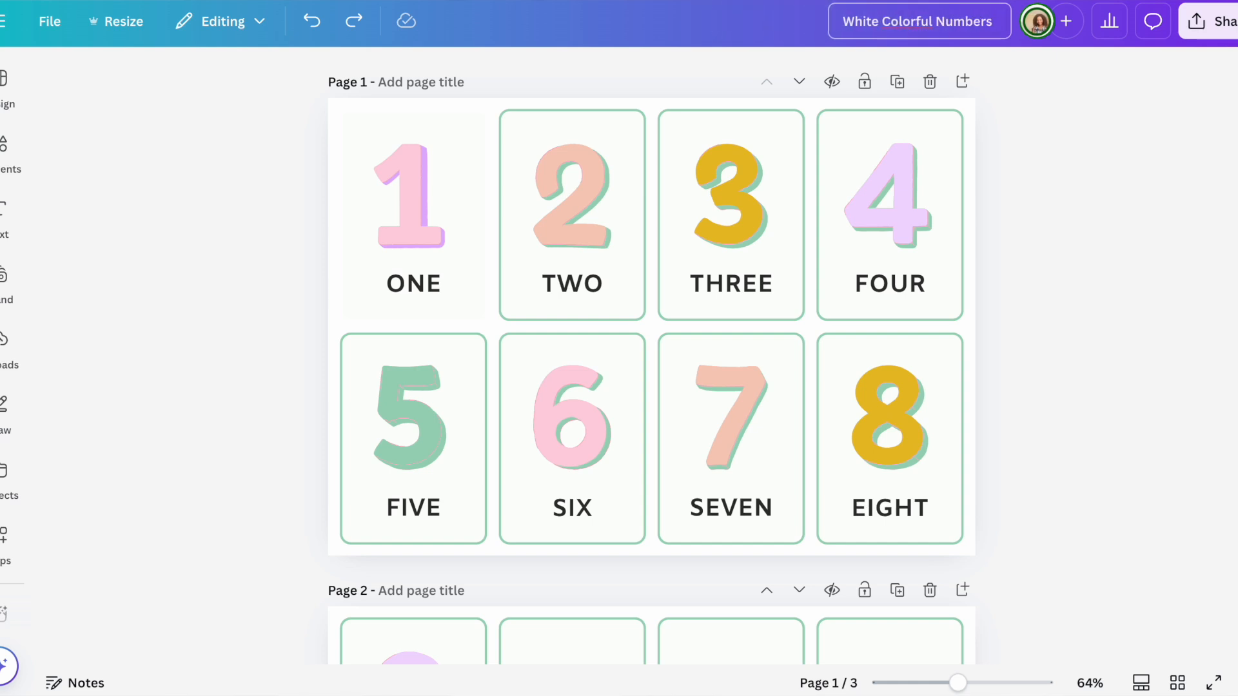
key("BackSpace")
key("BackSpace")
key("BackSpace")
key("BackSpace")
key("BackSpace")
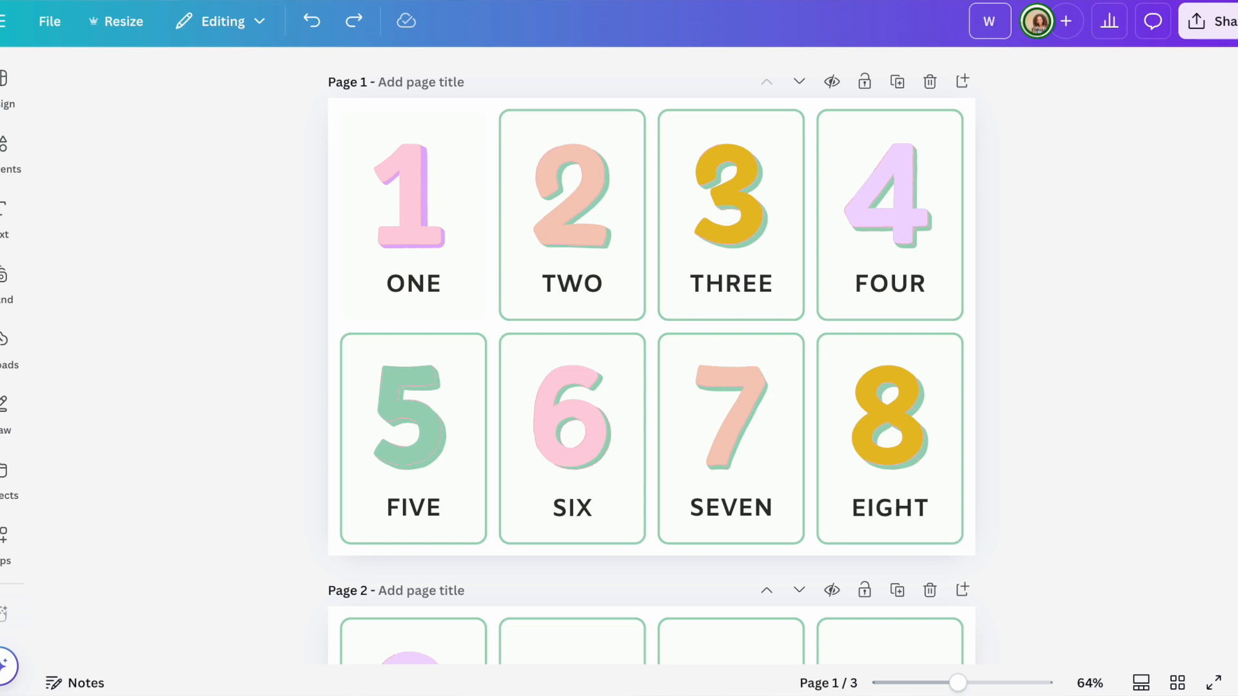
type("number")
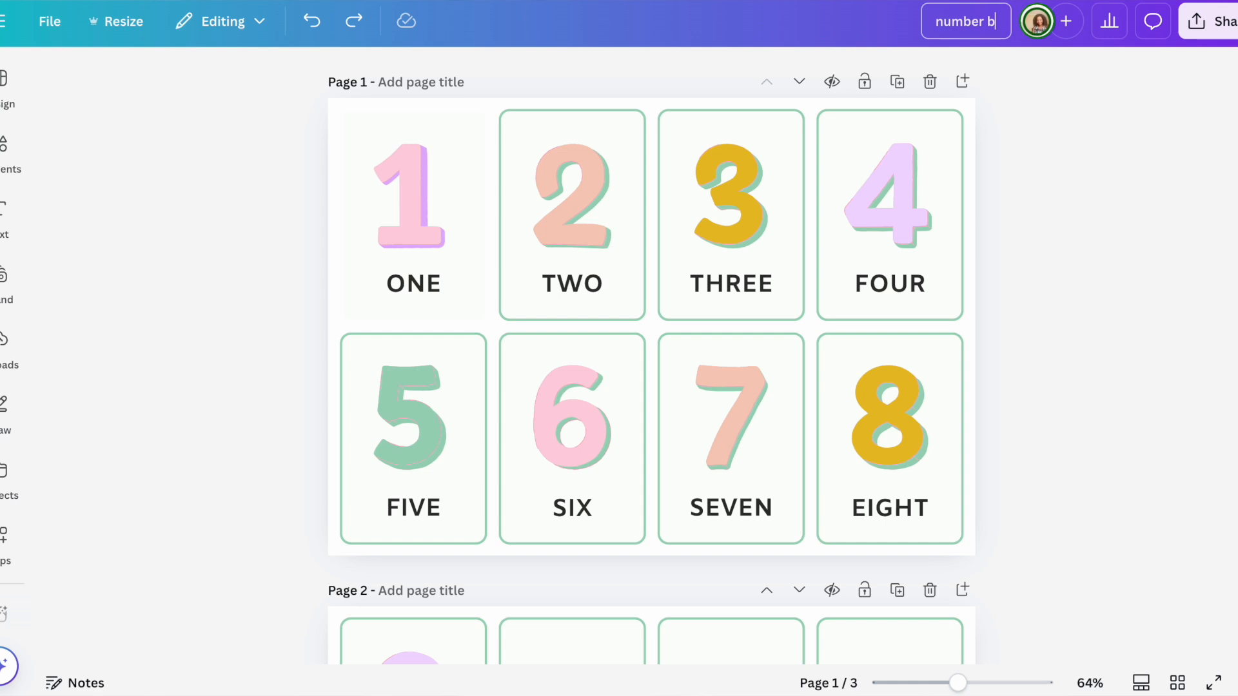
type(" names")
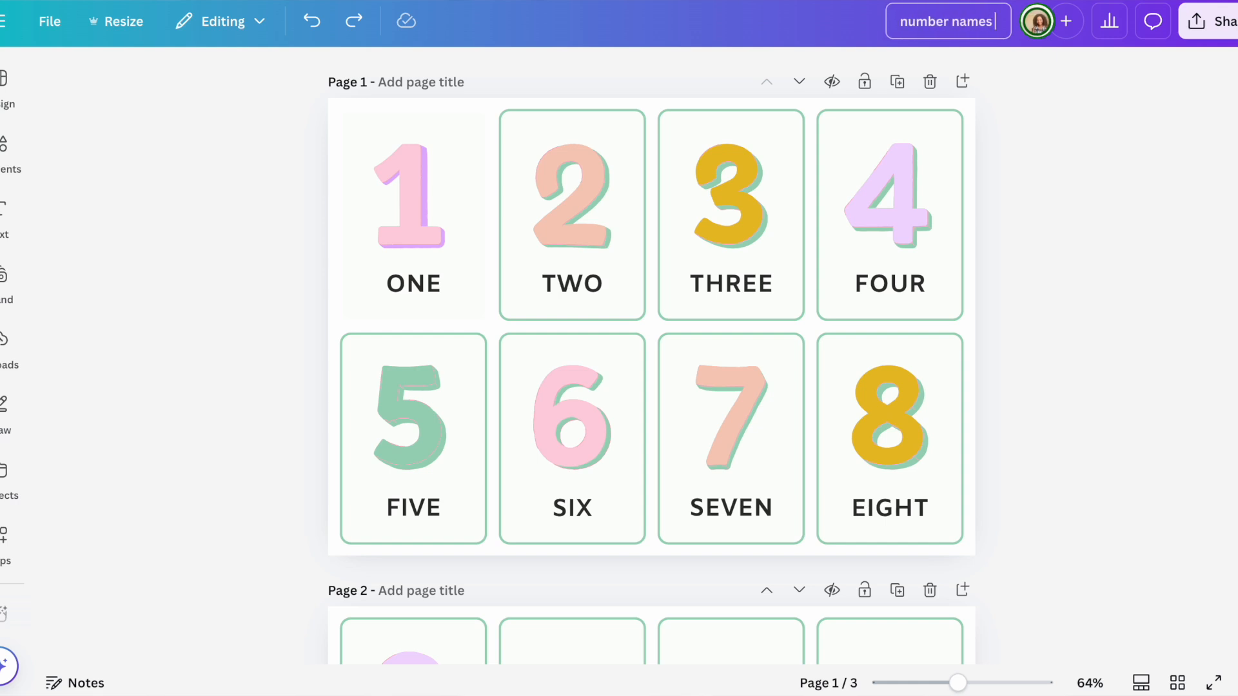
key("BackSpace")
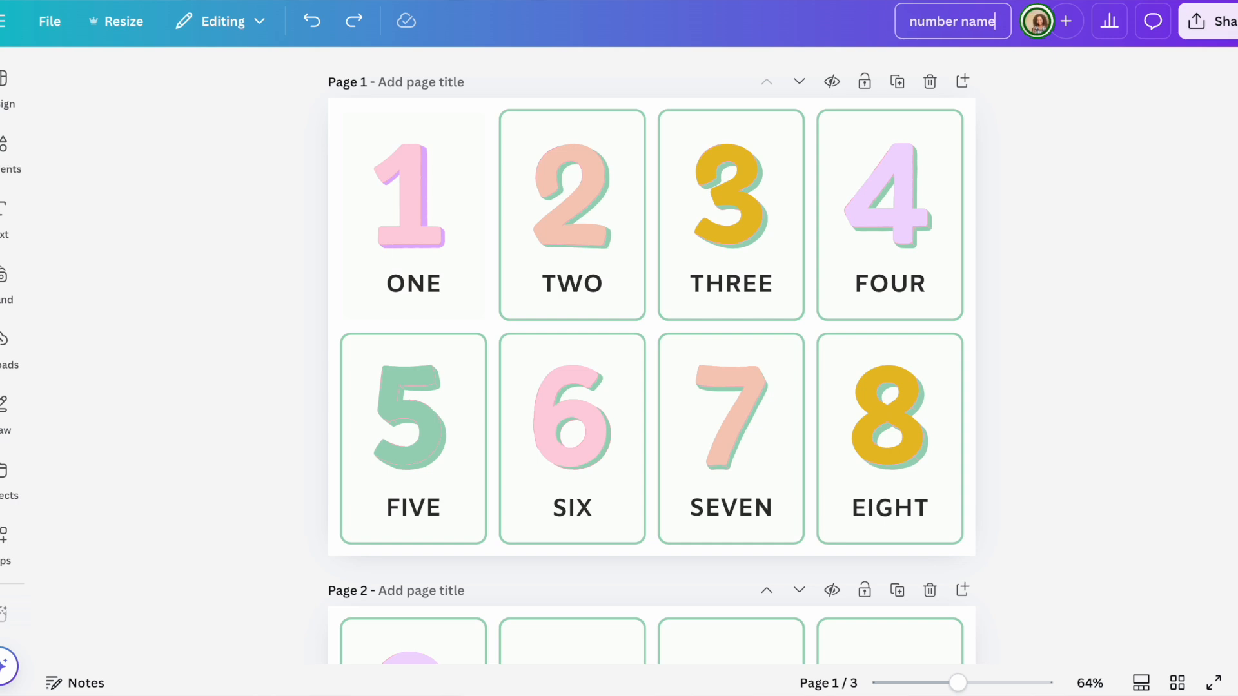
type("flash")
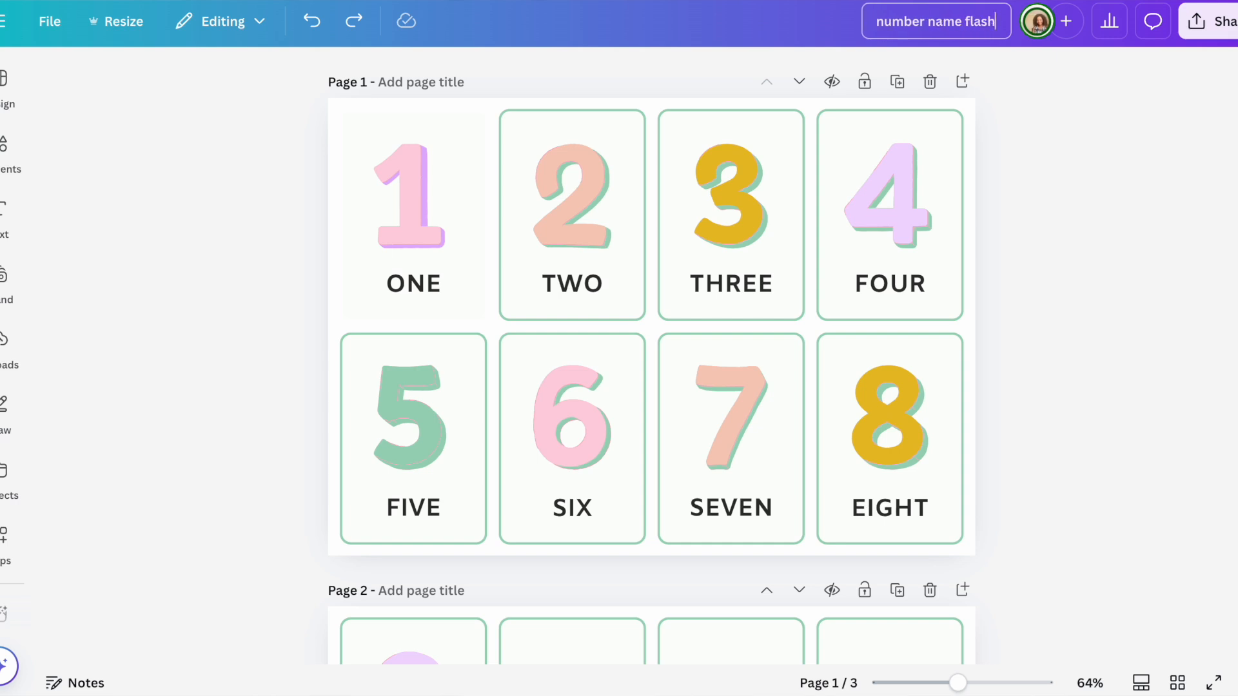
type("cards")
left_click(1091, 192)
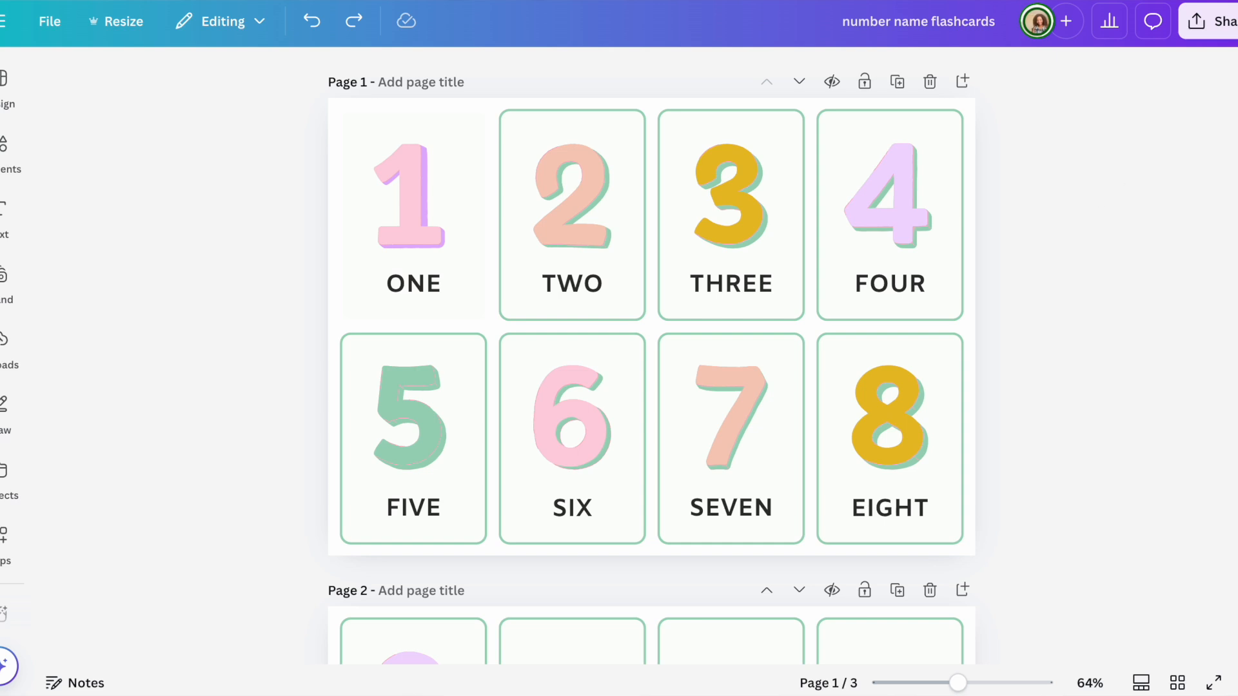
Step: Download the three-page flashcards as a PDF Print file and open it in the viewer
left_click(1218, 22)
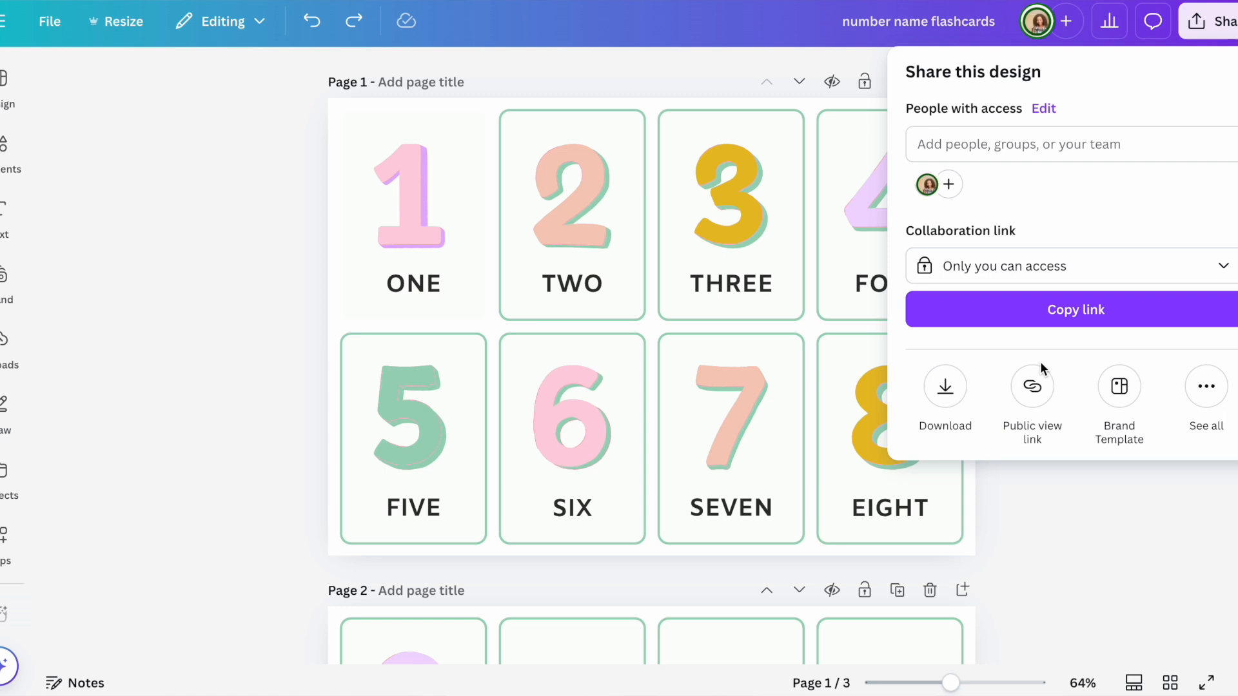
left_click(945, 387)
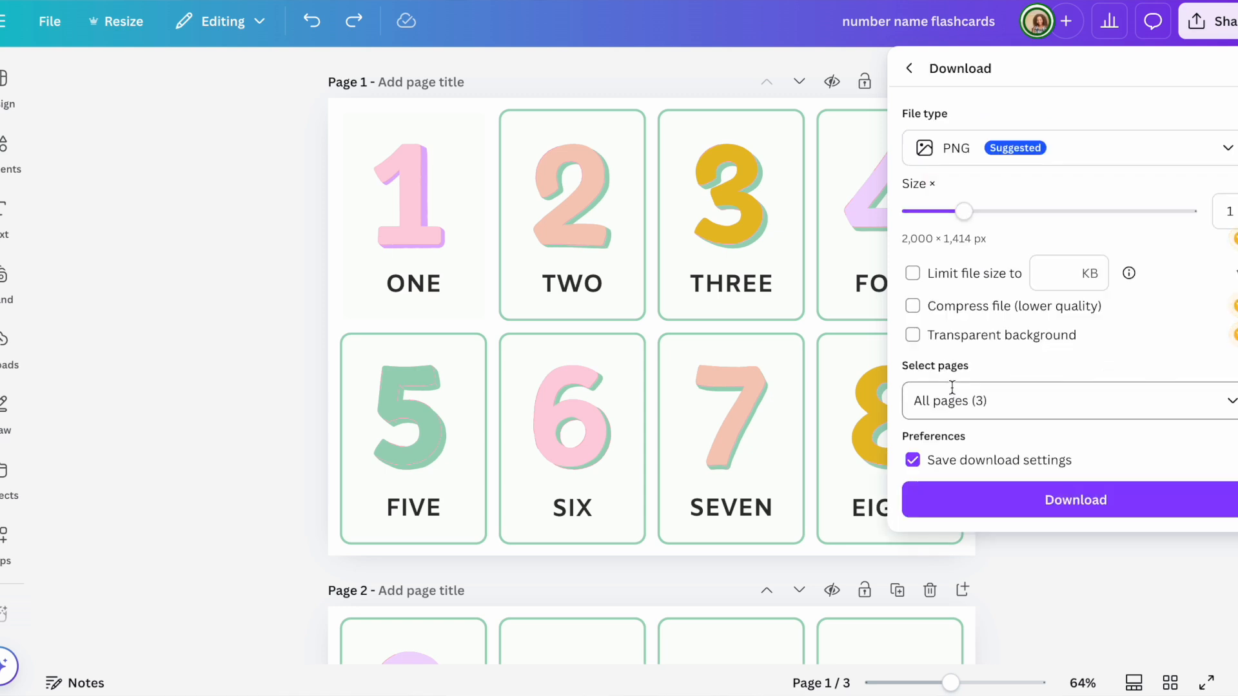
left_click(1230, 155)
left_click(956, 365)
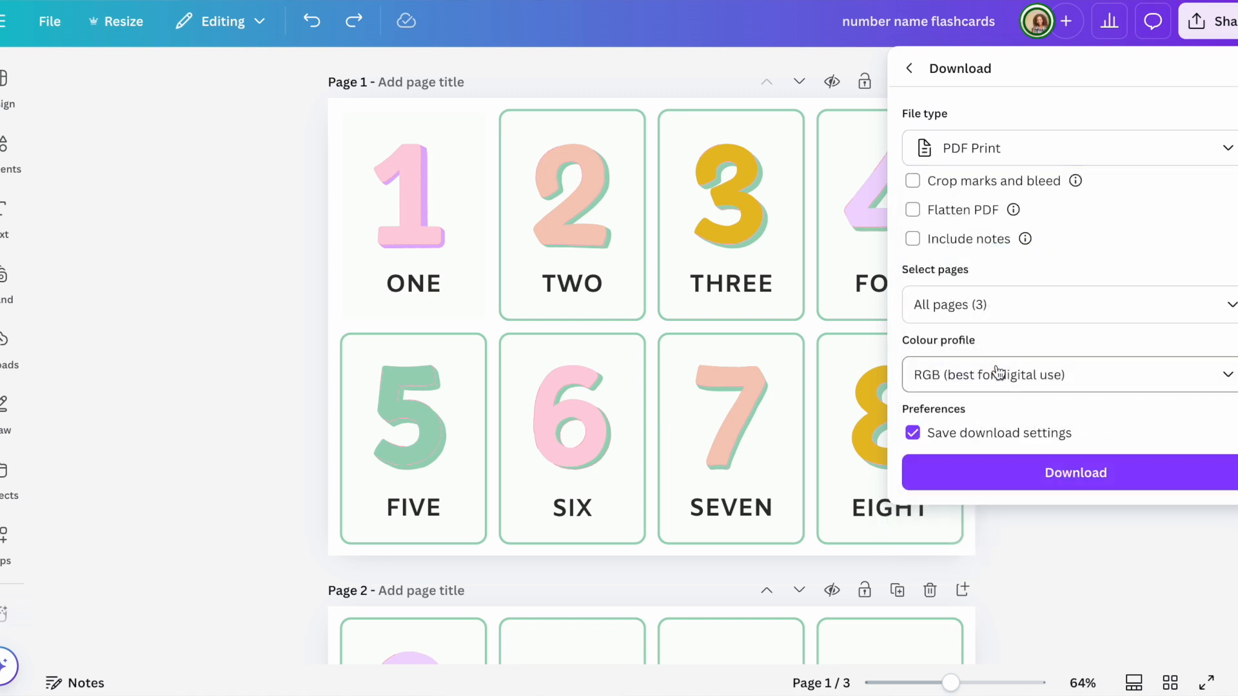
left_click(1036, 474)
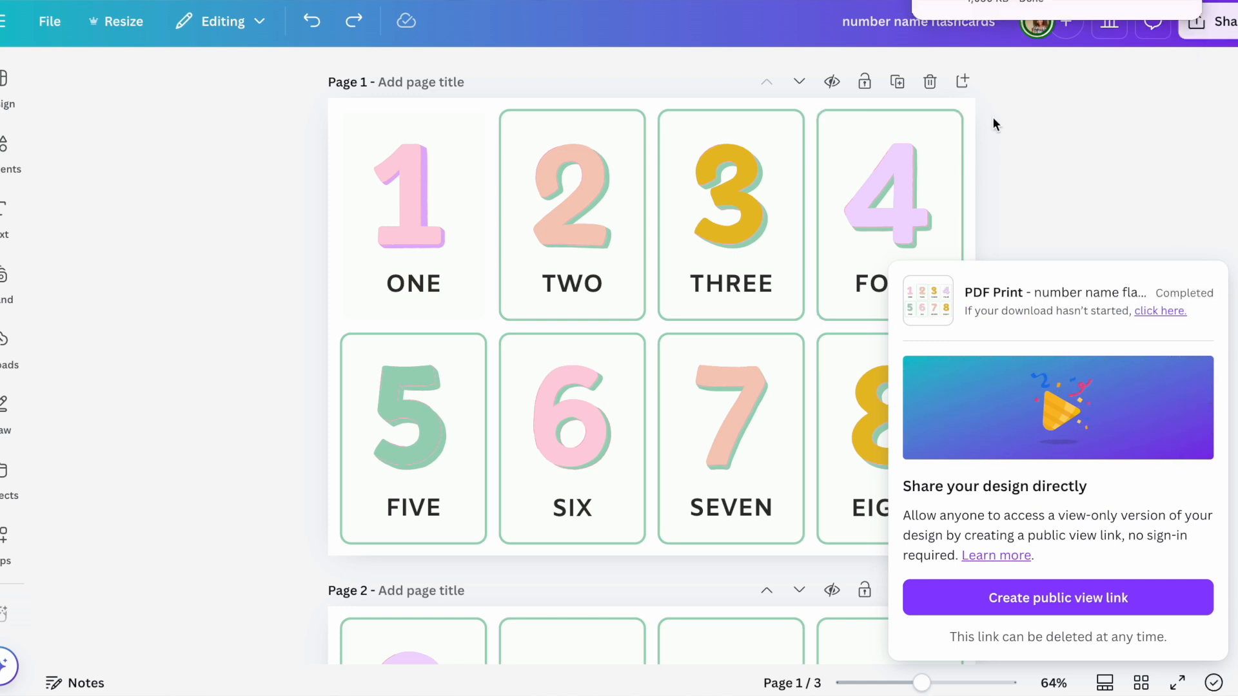
left_click(995, 13)
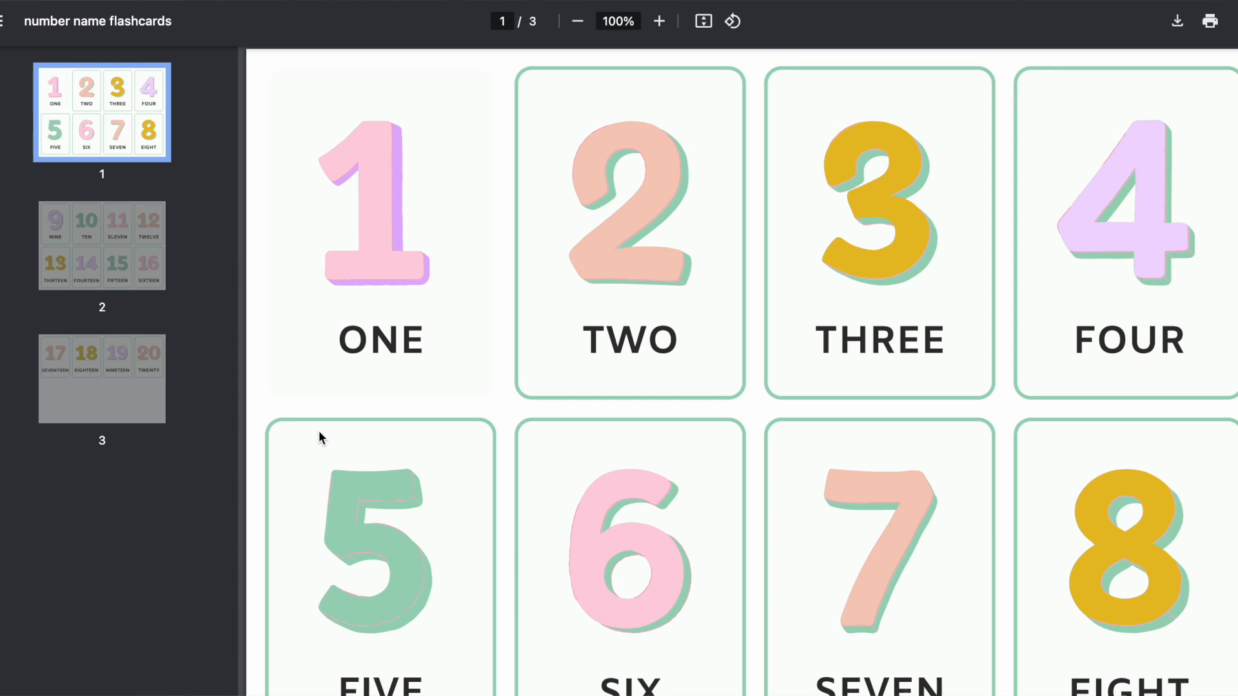
key("Right")
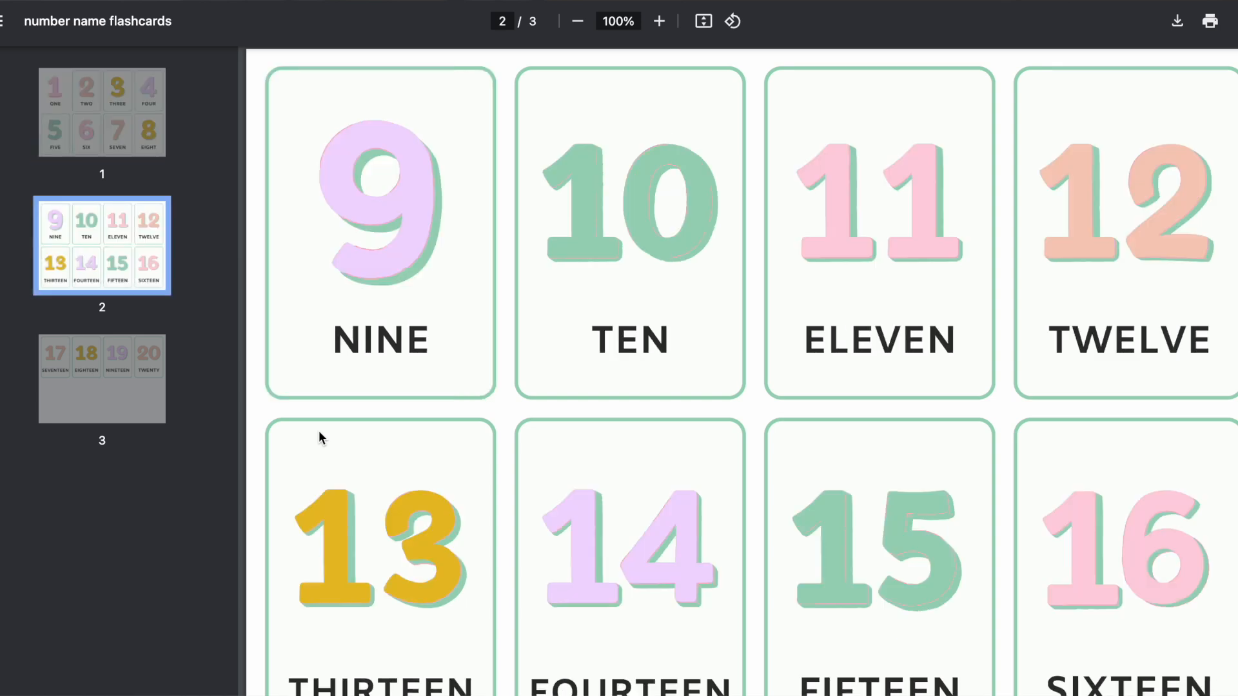
key("Right")
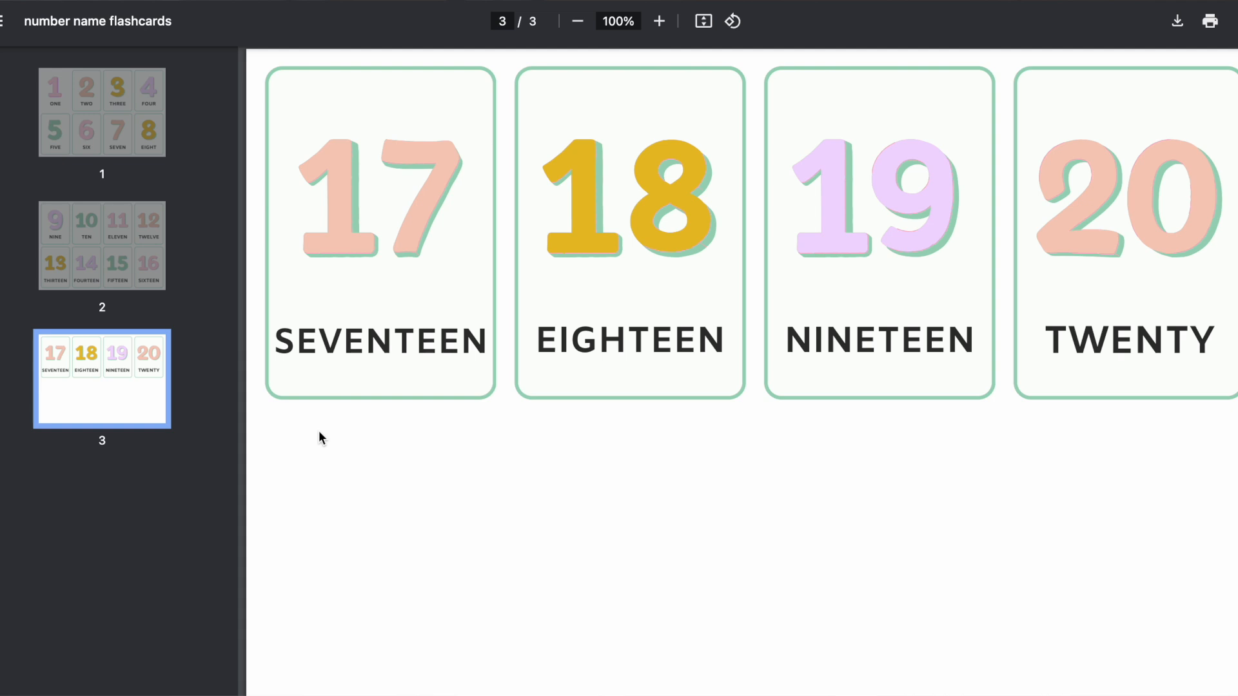
key("Left")
key("Left")
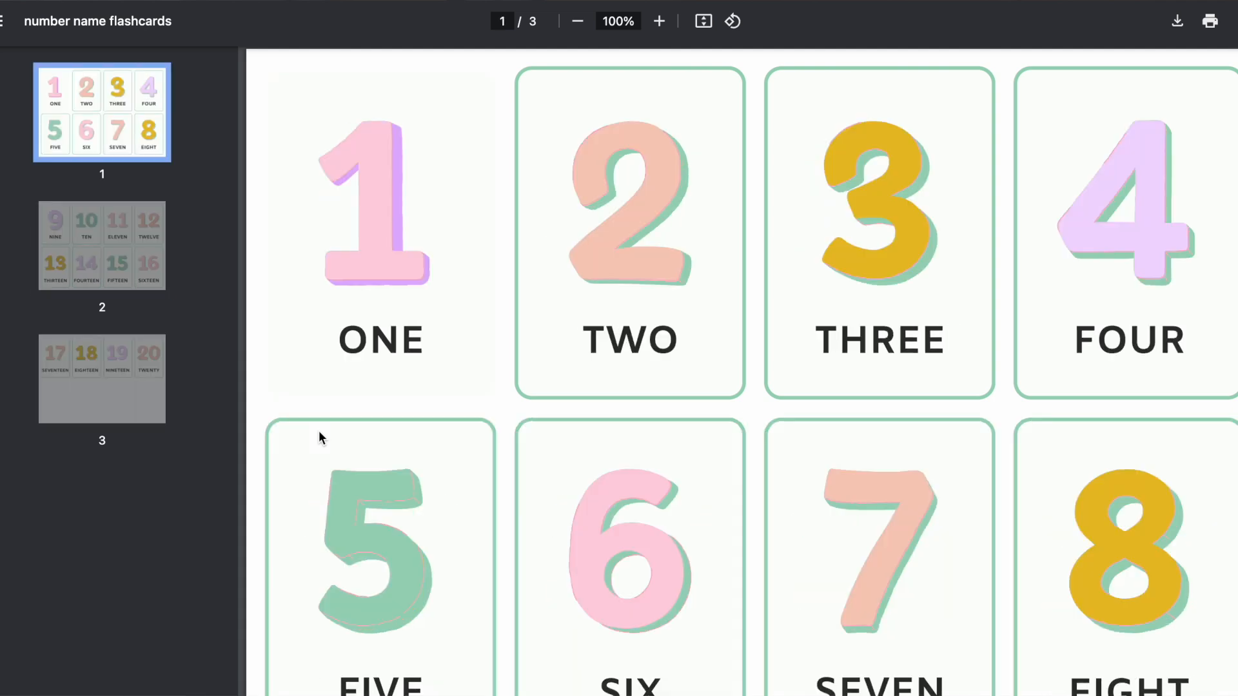